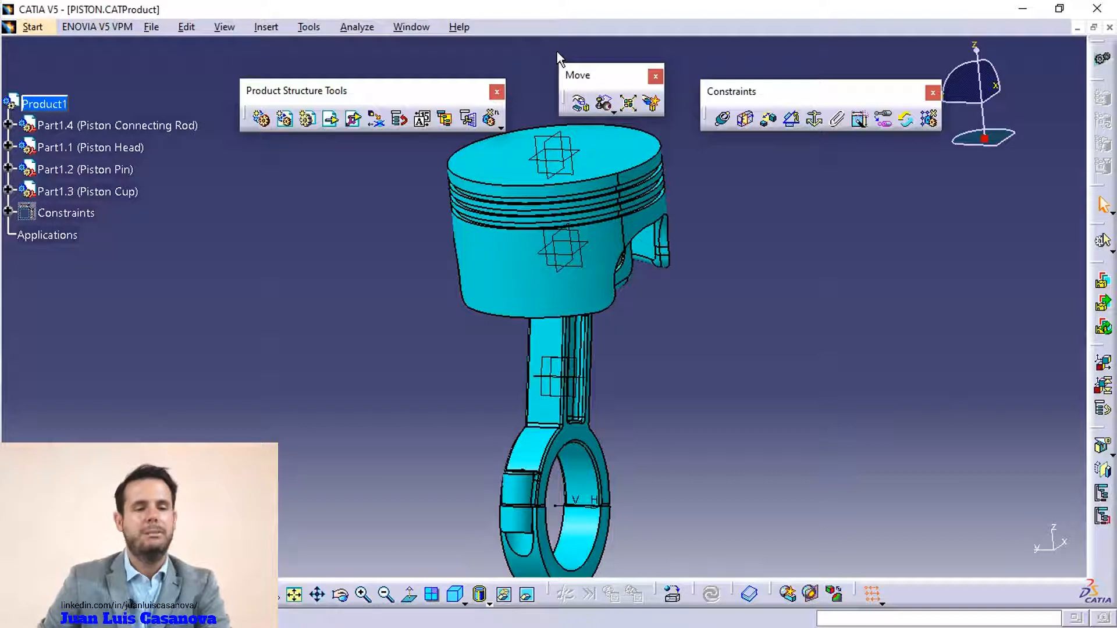
pyautogui.click(41, 28)
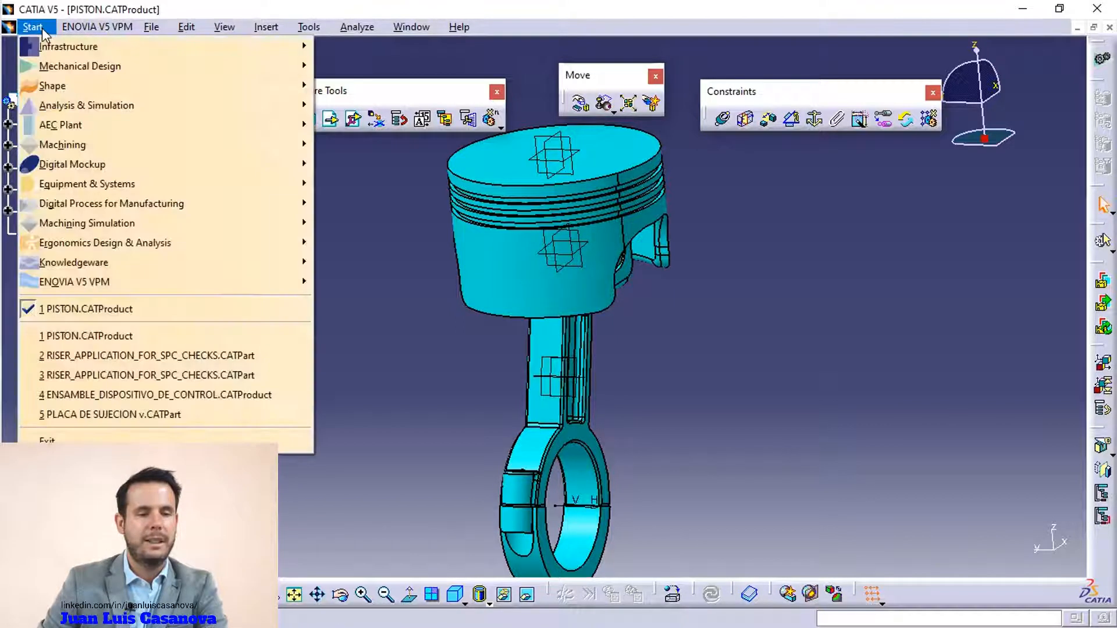
pyautogui.moveTo(120, 65)
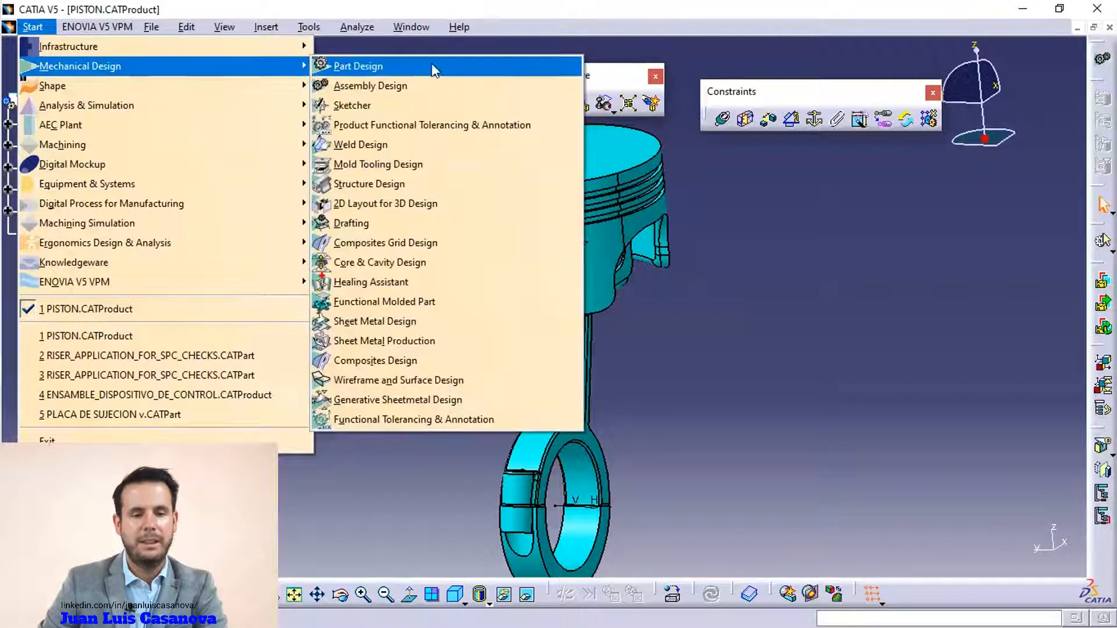
pyautogui.click(860, 187)
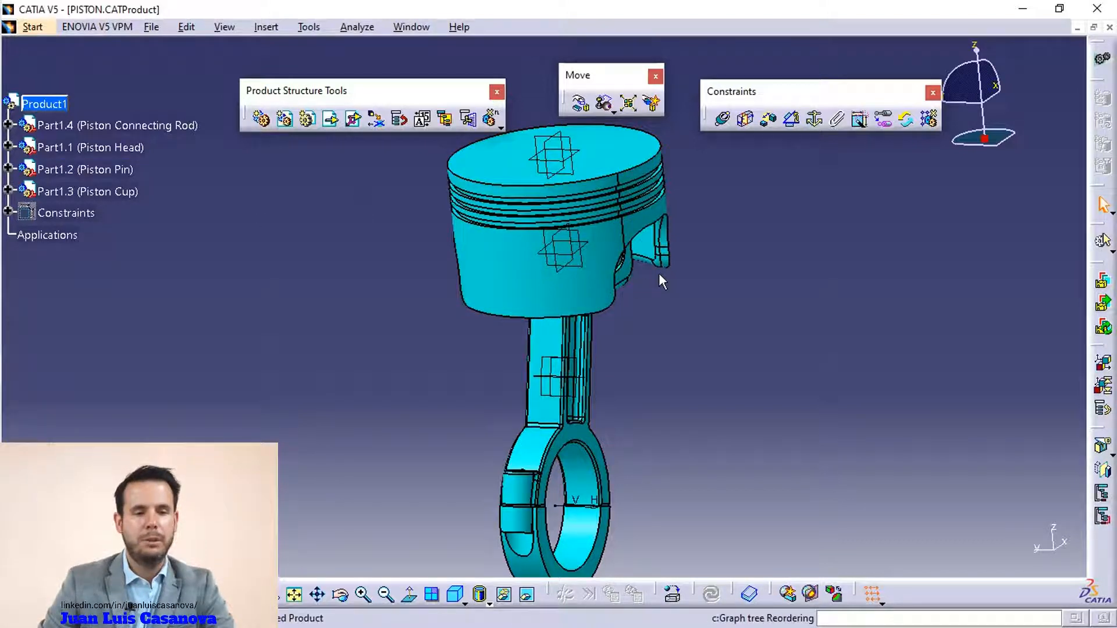
pyautogui.click(151, 27)
pyautogui.click(163, 46)
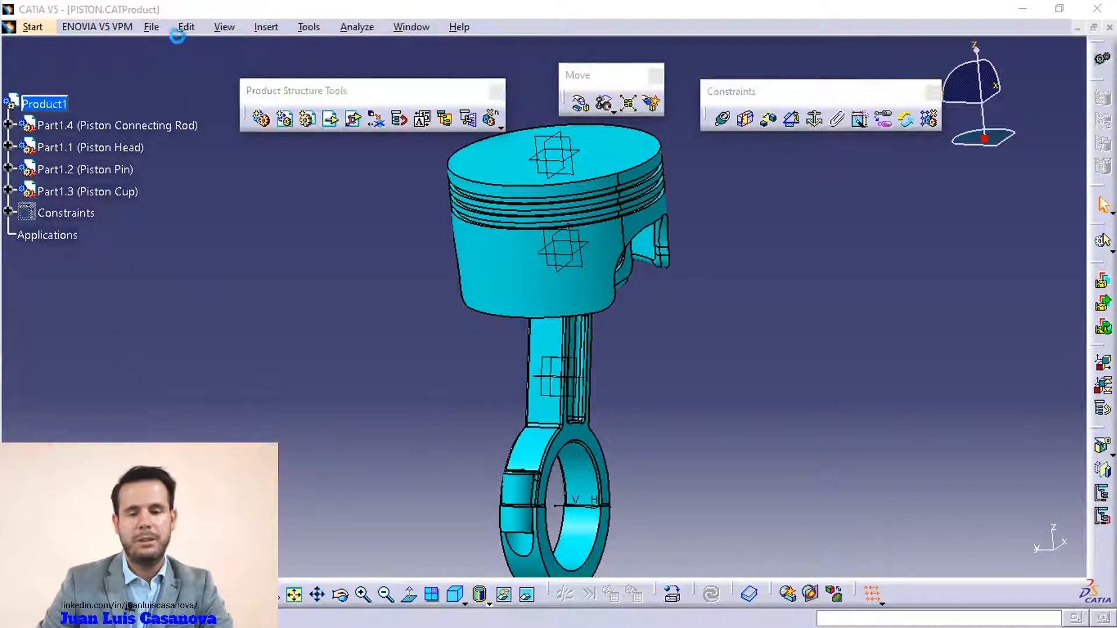
pyautogui.scroll(-2, 1064, 491)
pyautogui.scroll(-2, 1065, 492)
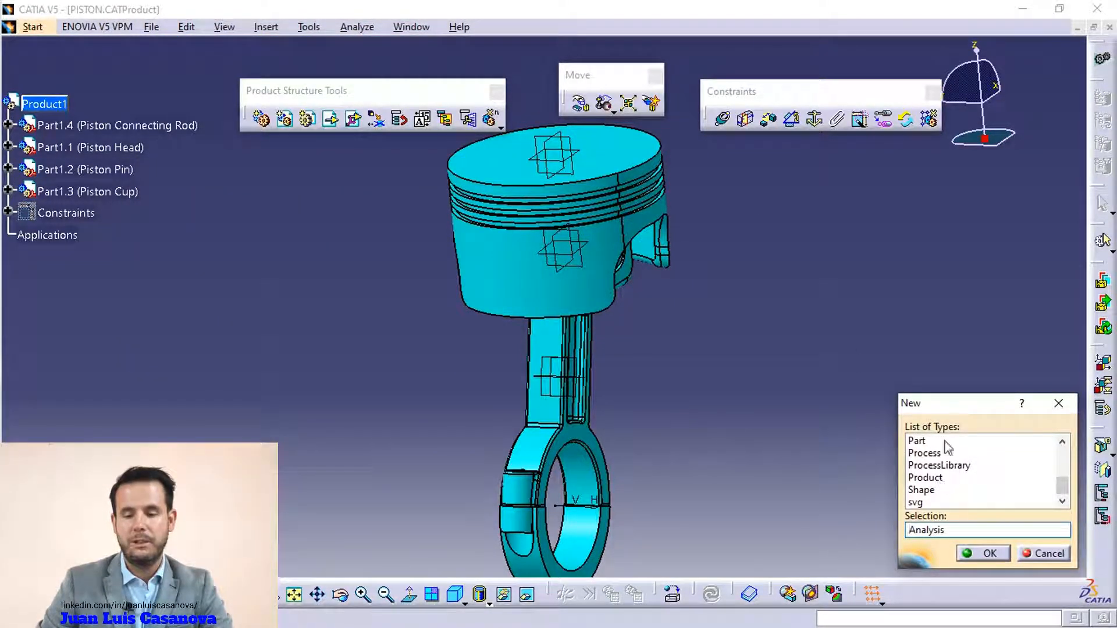
pyautogui.click(1044, 553)
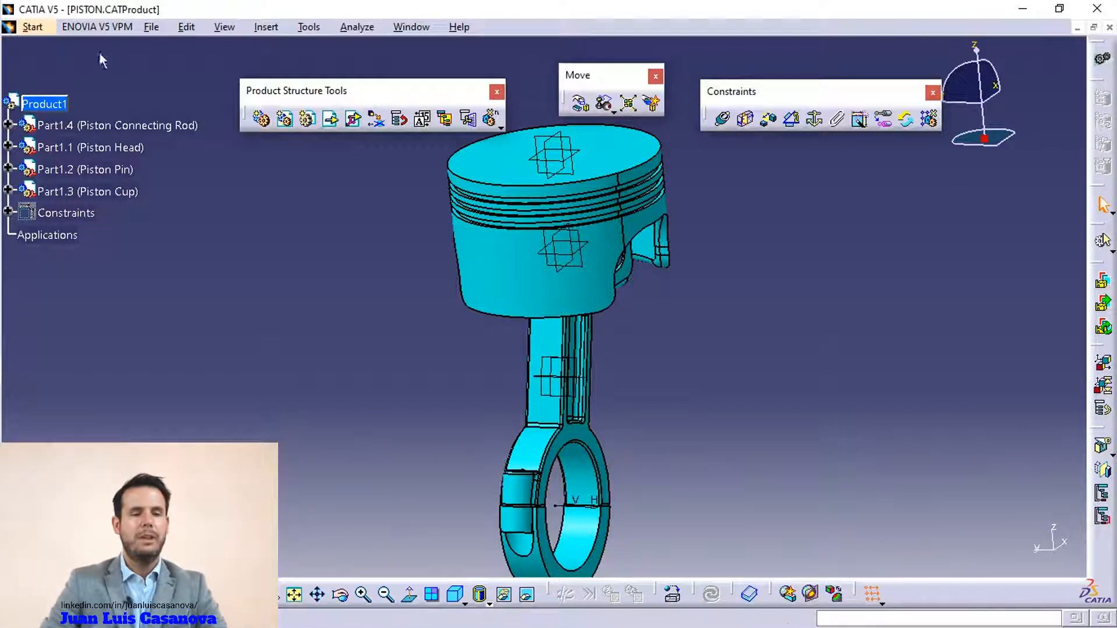
# Switch the piston assembly to the Assembly Design workbench
pyautogui.click(35, 28)
pyautogui.moveTo(121, 77)
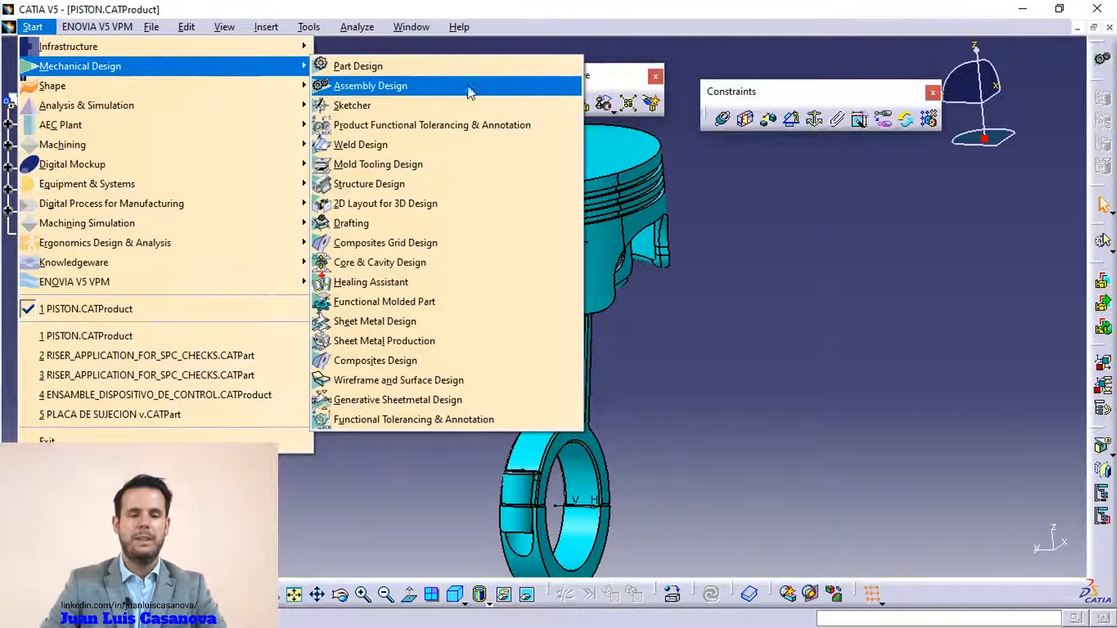
pyautogui.click(406, 85)
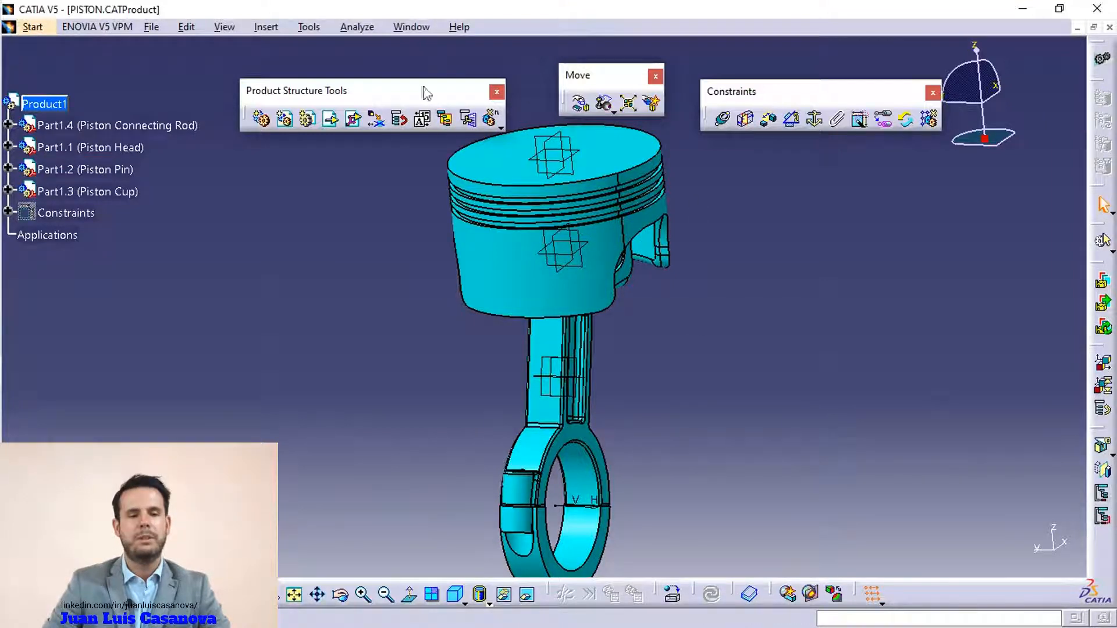
pyautogui.click(34, 27)
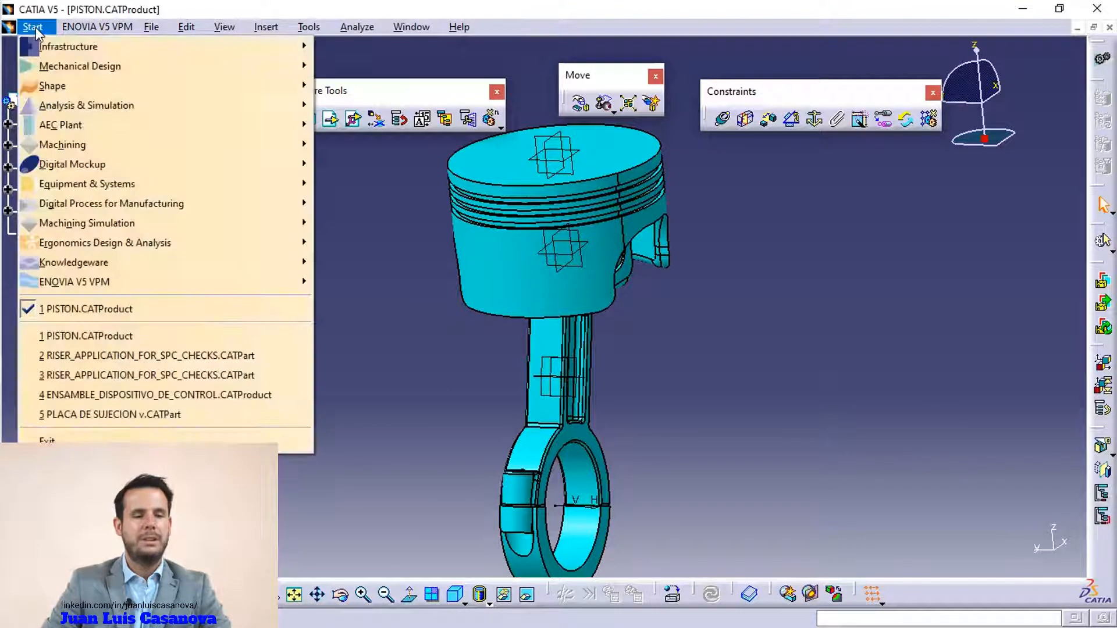
pyautogui.moveTo(178, 90)
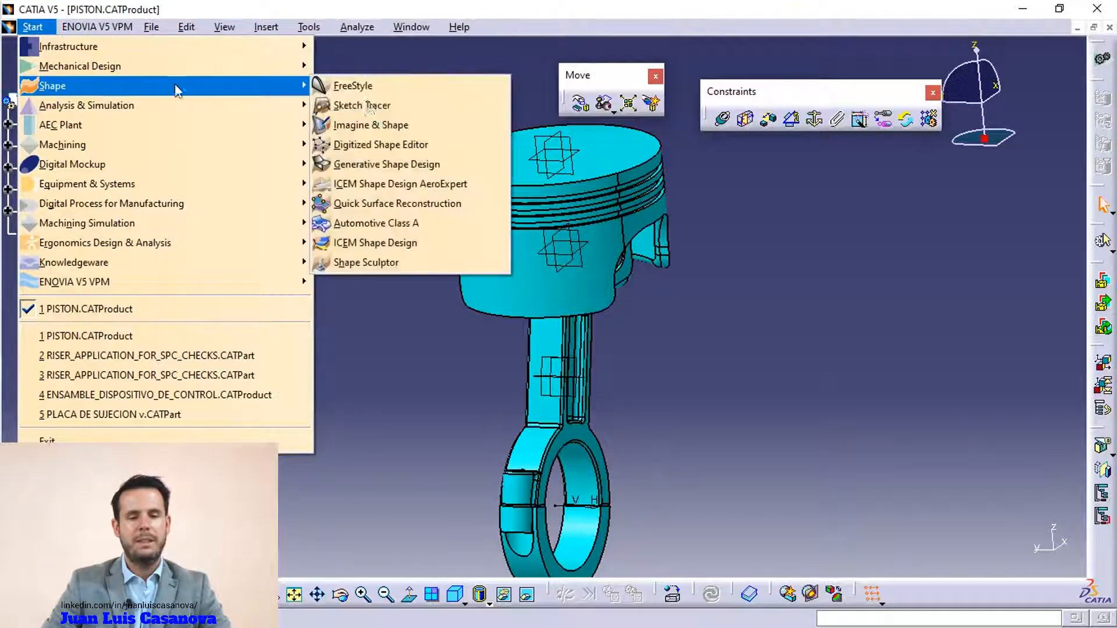
pyautogui.click(761, 274)
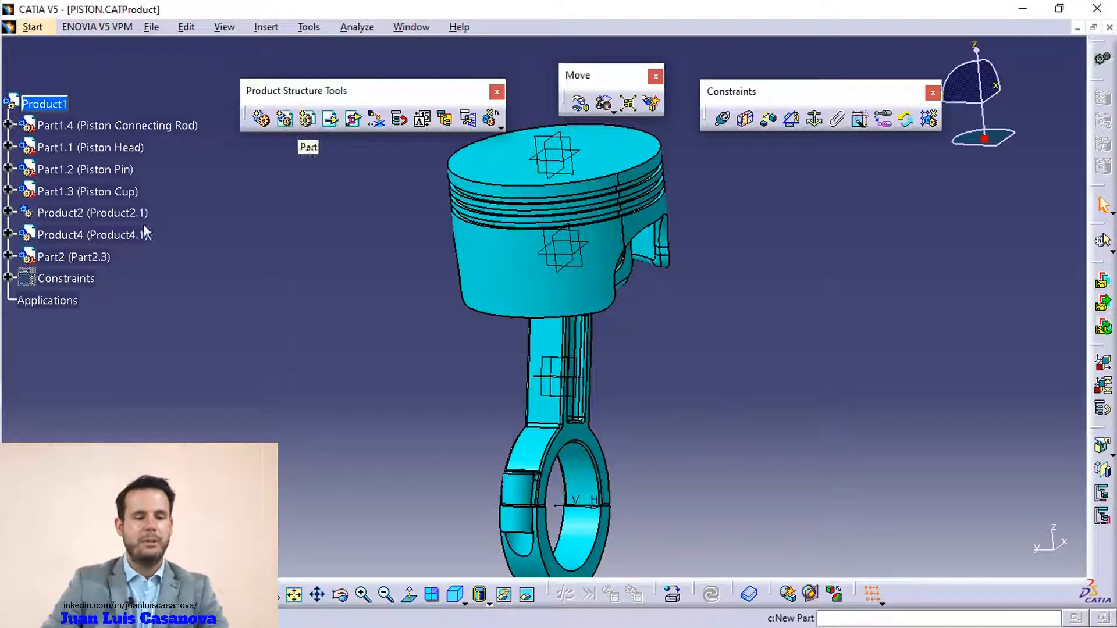
# Inspect the part structure nested inside the Product4 subassembly, then collapse it again
pyautogui.click(10, 234)
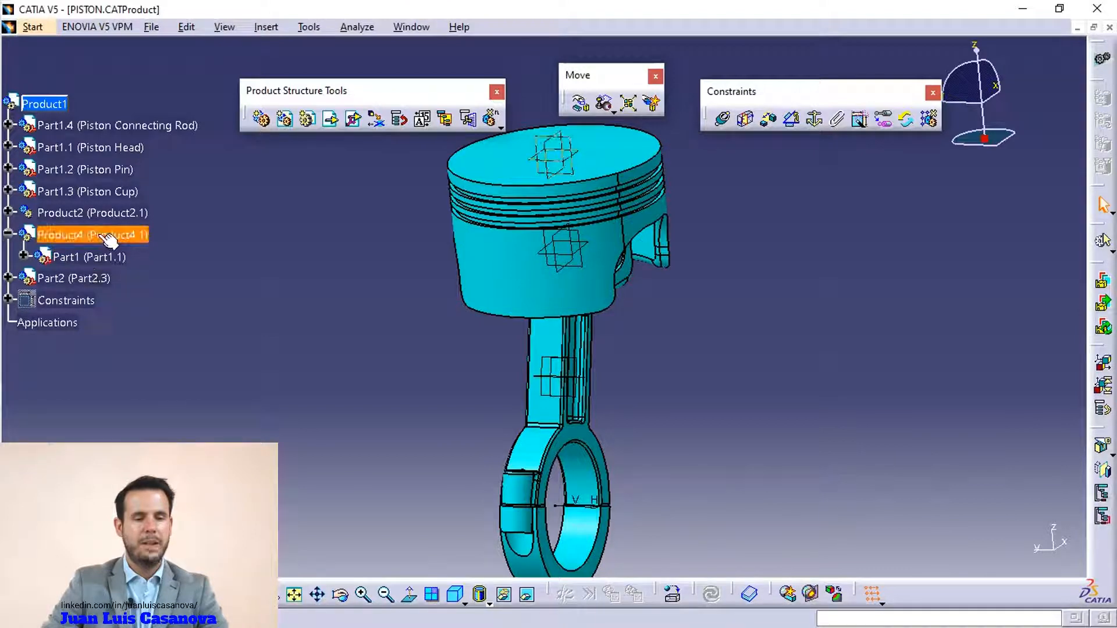
pyautogui.click(23, 256)
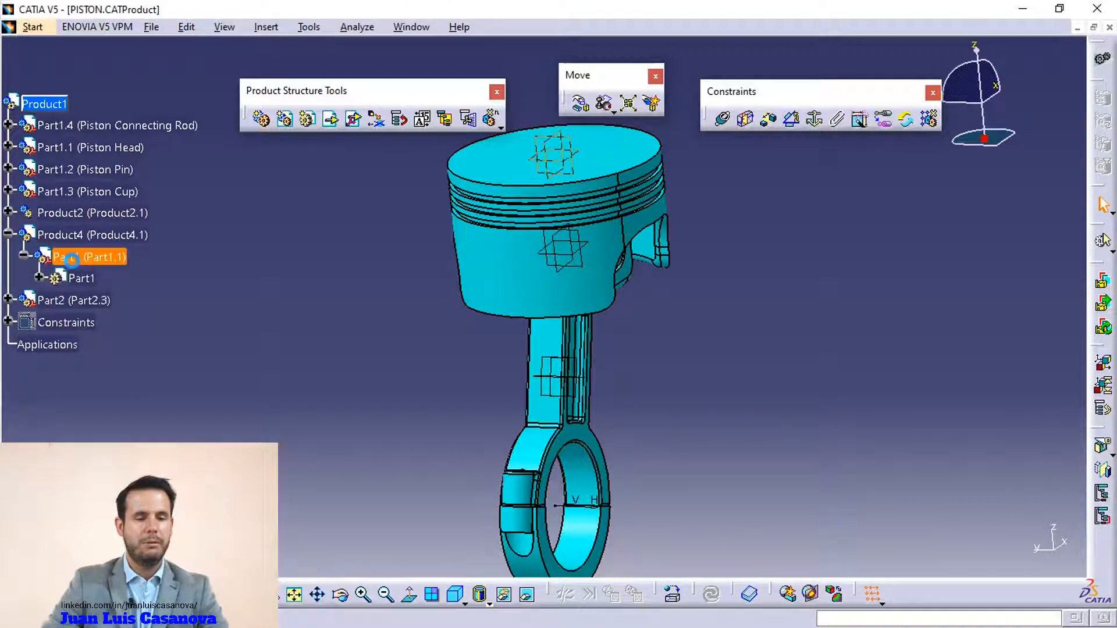
pyautogui.click(9, 234)
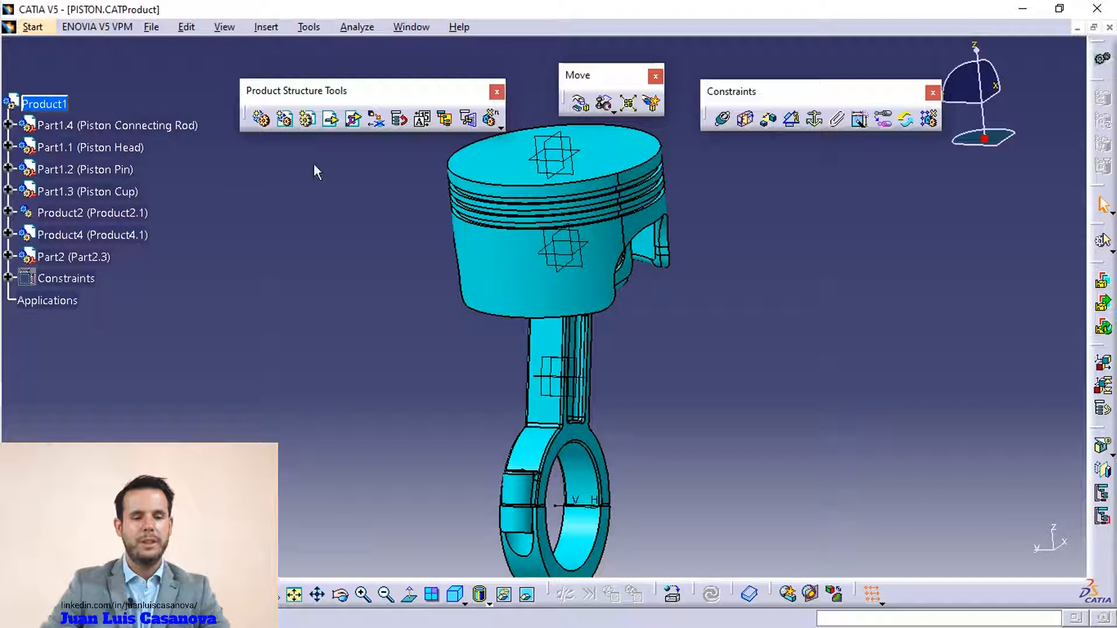
# Insert a new component without its own file directly under the root Product1
pyautogui.click(263, 120)
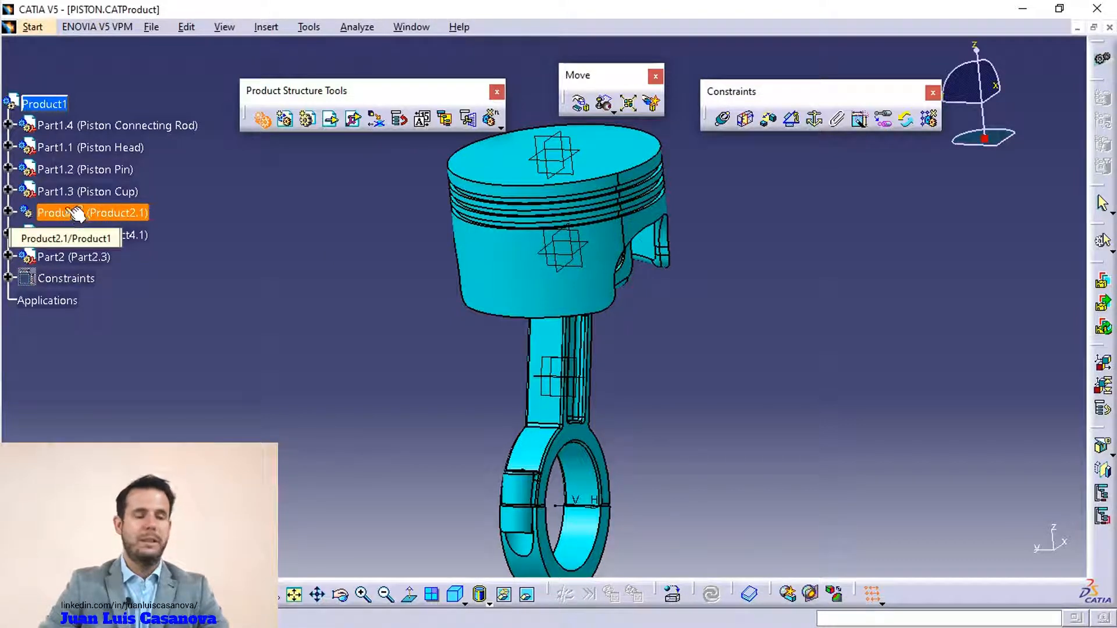
pyautogui.click(40, 104)
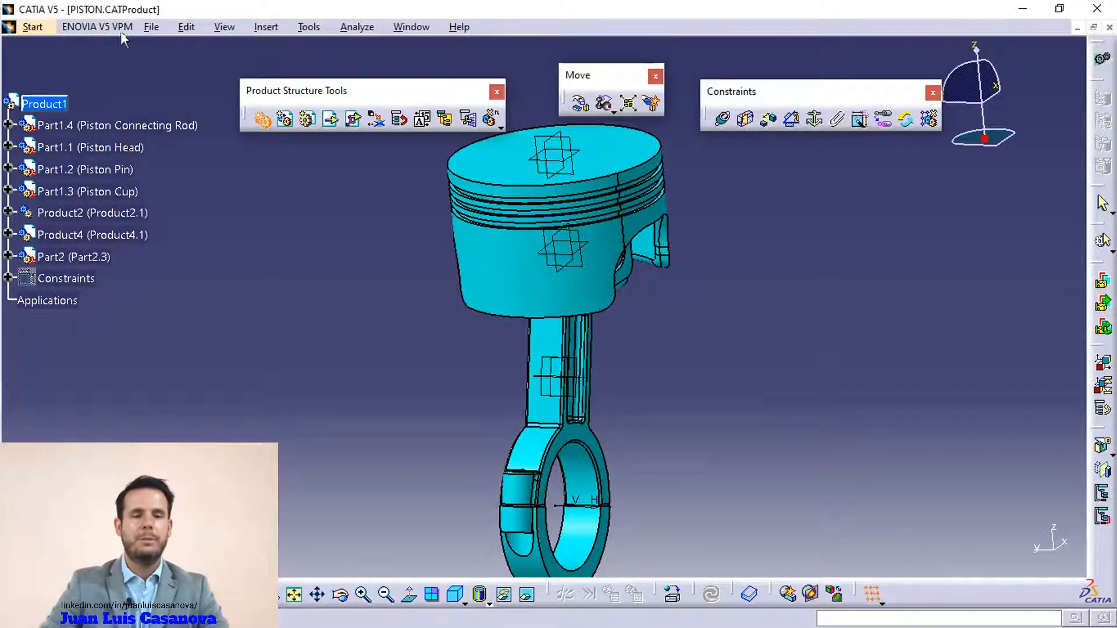
pyautogui.rightClick(49, 104)
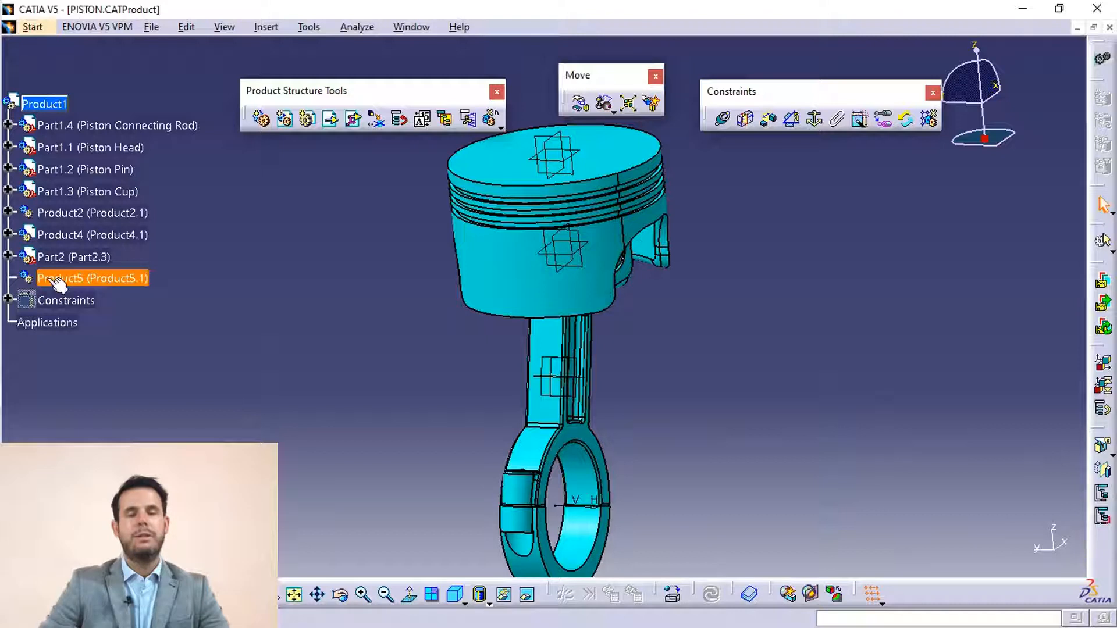
pyautogui.rightClick(113, 274)
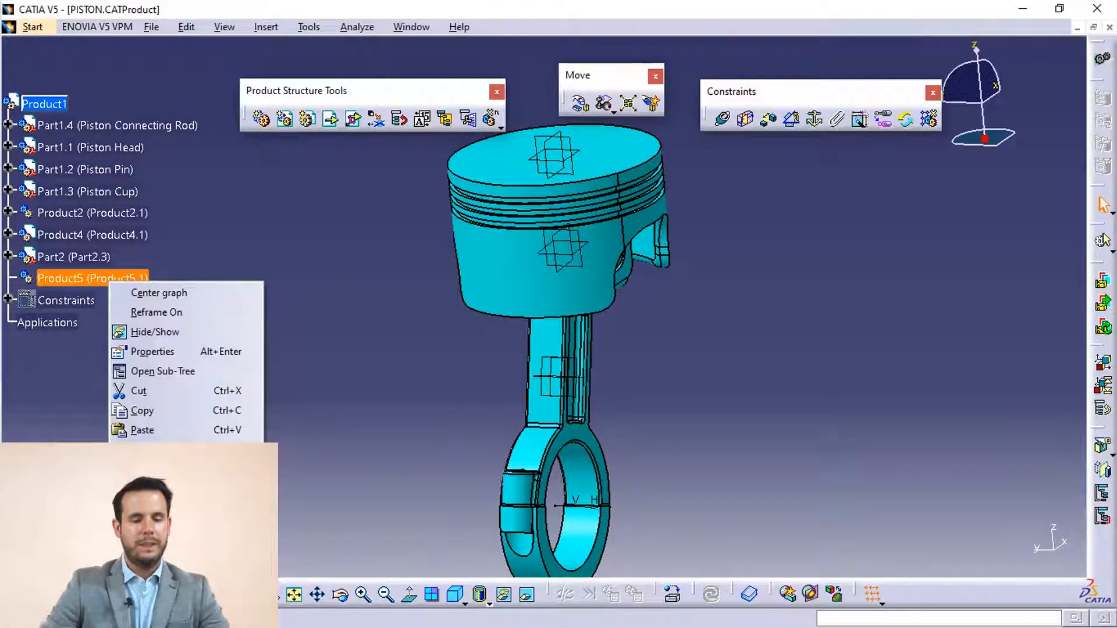
pyautogui.moveTo(191, 504)
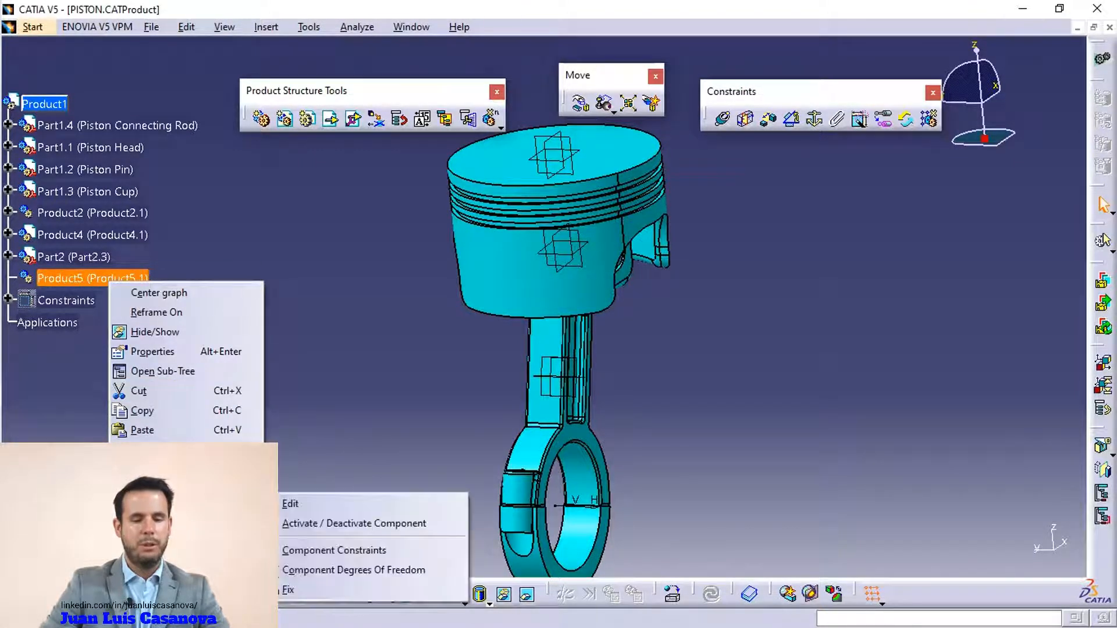
pyautogui.click(401, 174)
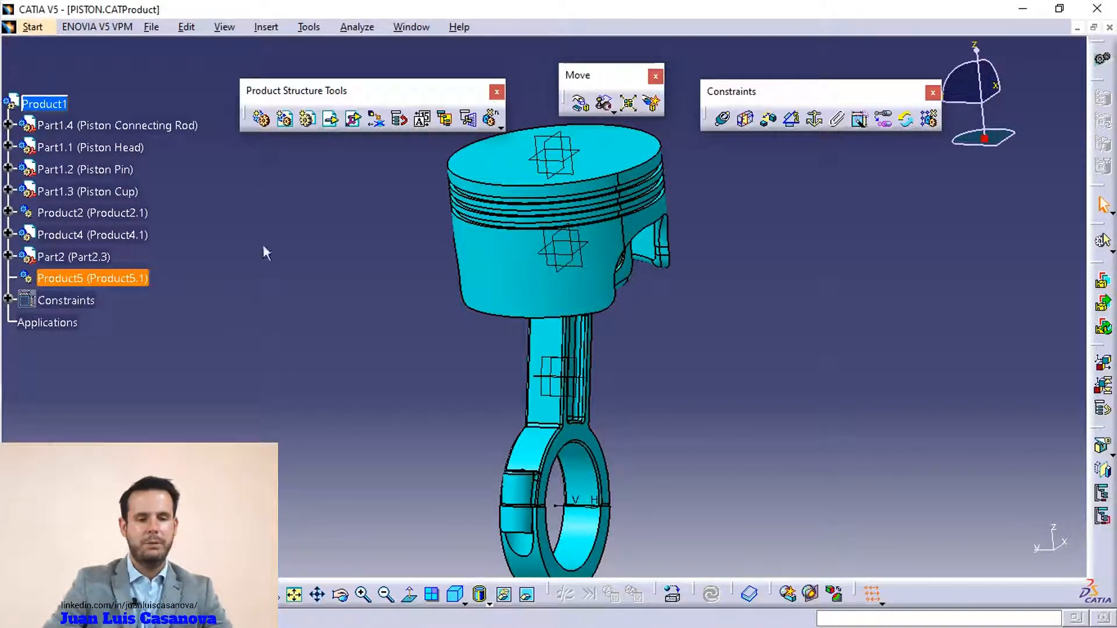
# Insert a new product directly under the root Product1
pyautogui.click(287, 119)
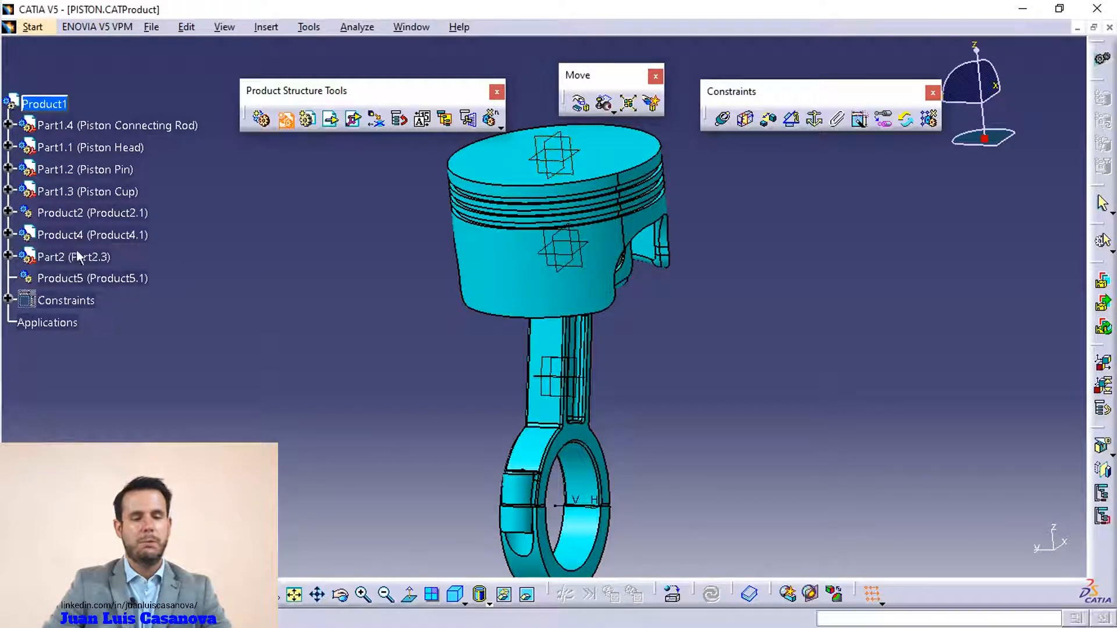
pyautogui.click(44, 102)
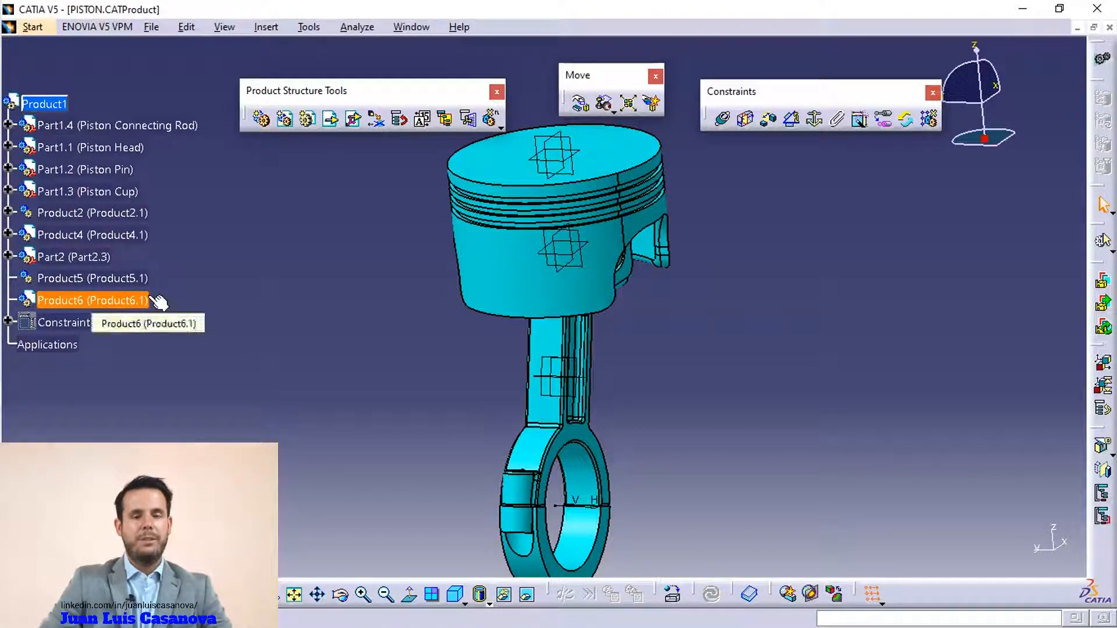
pyautogui.moveTo(128, 303); pyautogui.dragTo(162, 302)
pyautogui.moveTo(75, 303); pyautogui.dragTo(164, 306)
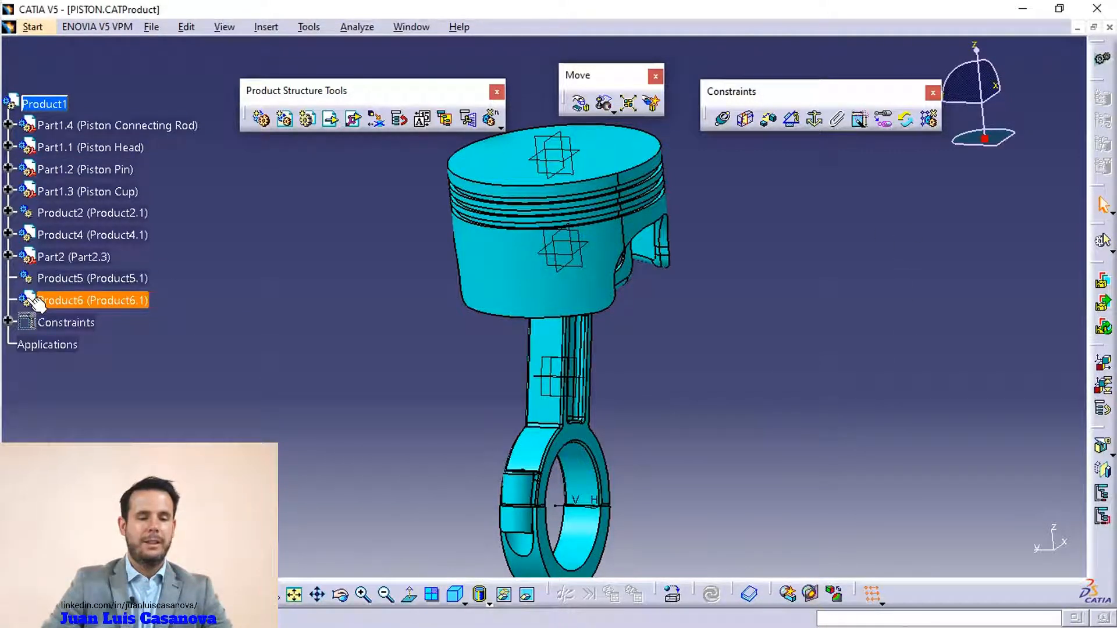
# Insert a new part under the root Product1, using the assembly's origin point, and expand it in the tree
pyautogui.click(307, 119)
pyautogui.press('Escape')
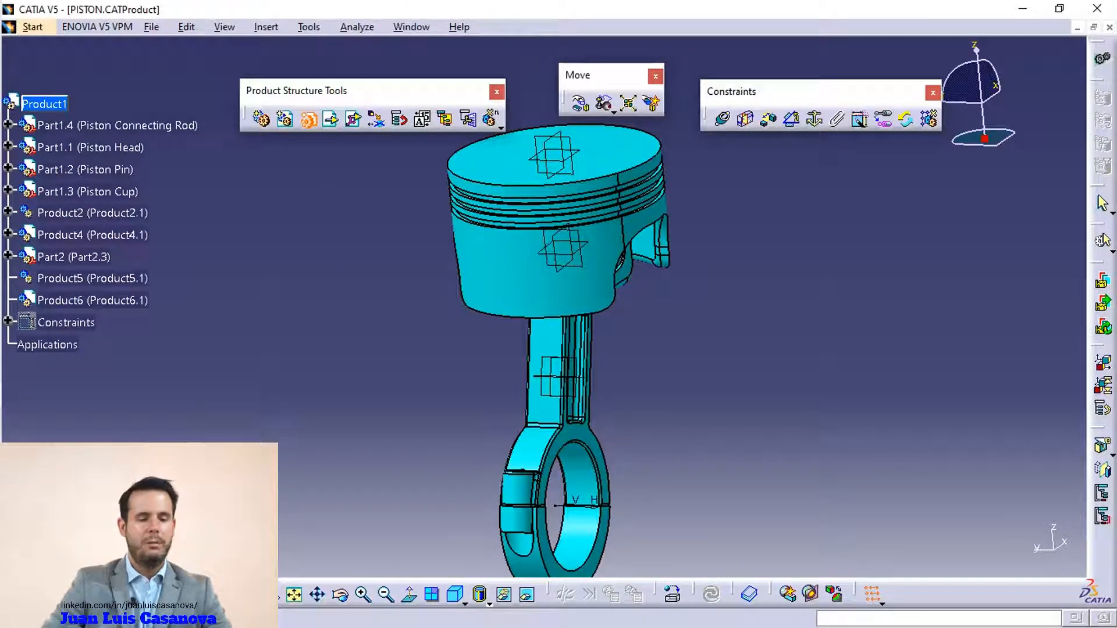
pyautogui.click(47, 104)
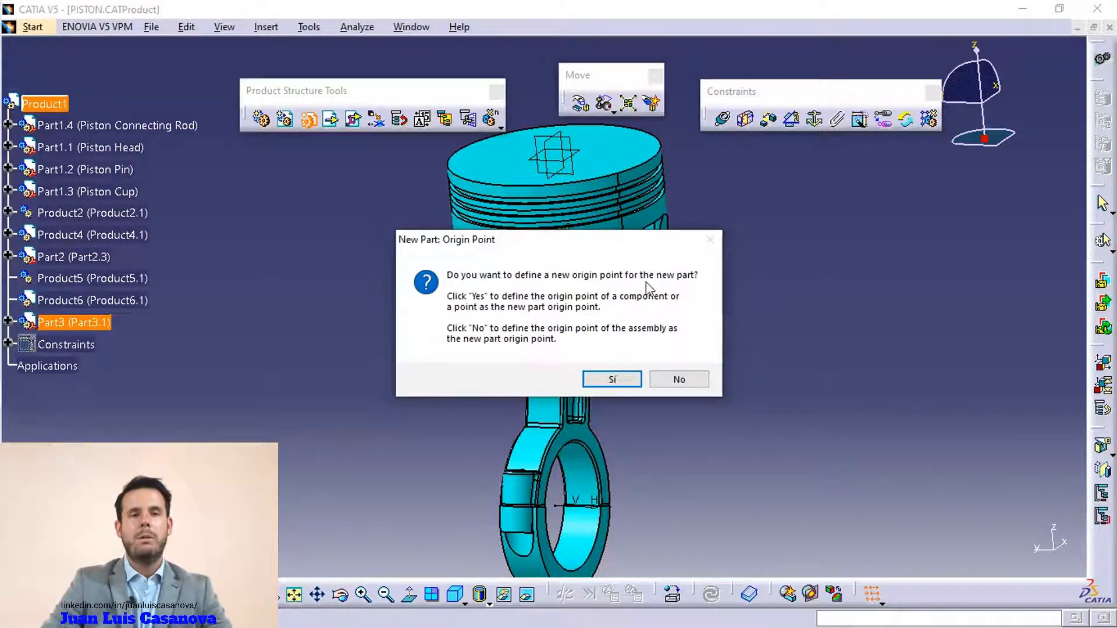
pyautogui.click(678, 378)
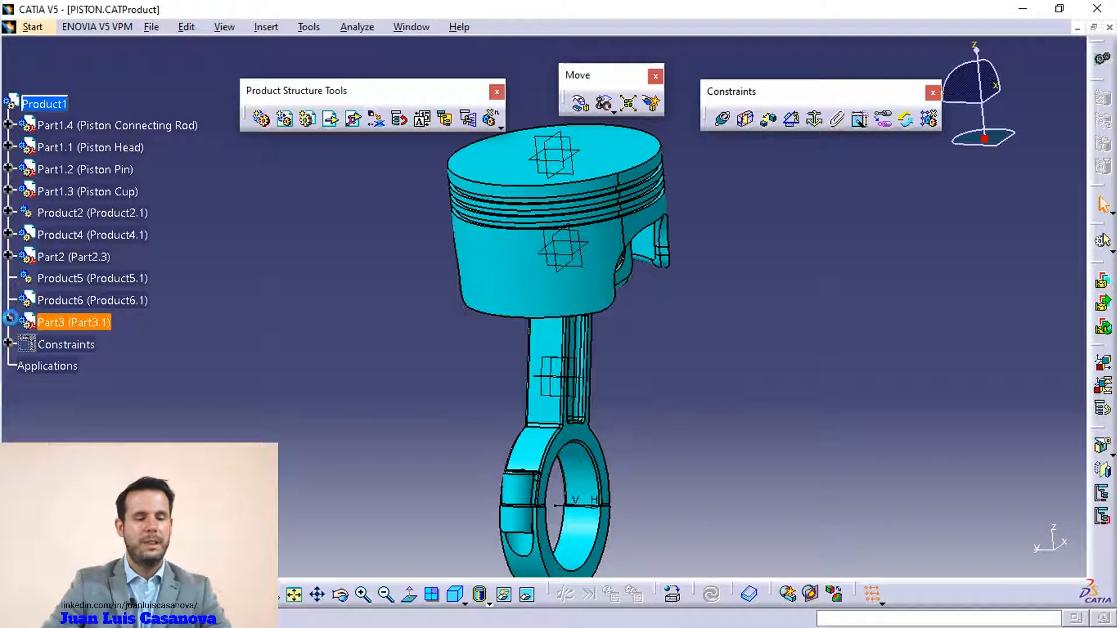
pyautogui.click(7, 322)
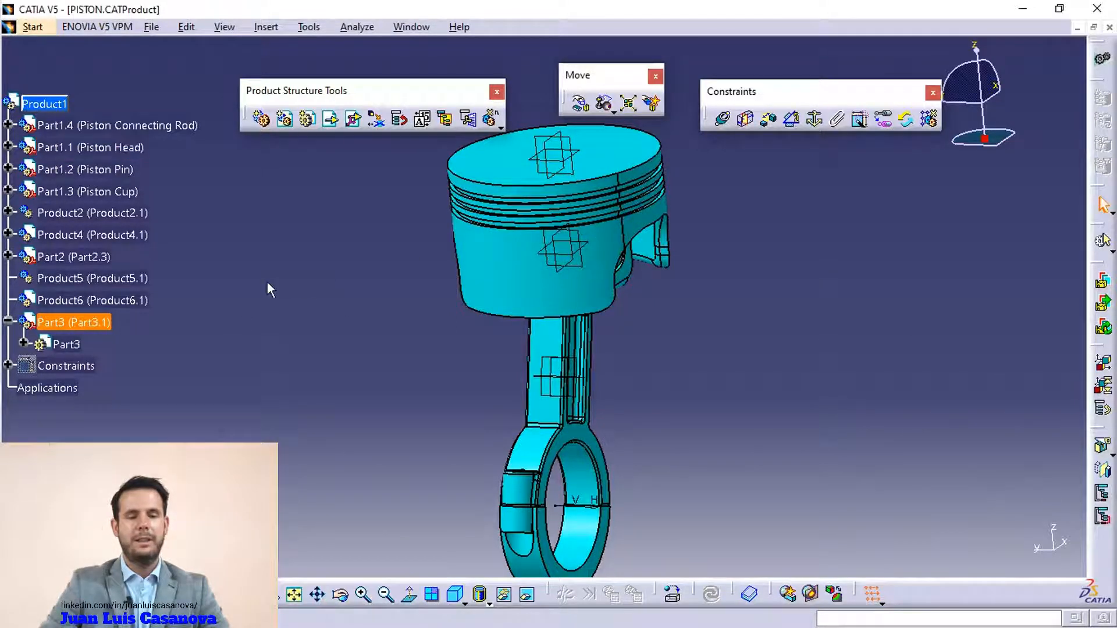
# Copy Part3 and paste it as a second instance under the root Product1
pyautogui.rightClick(94, 329)
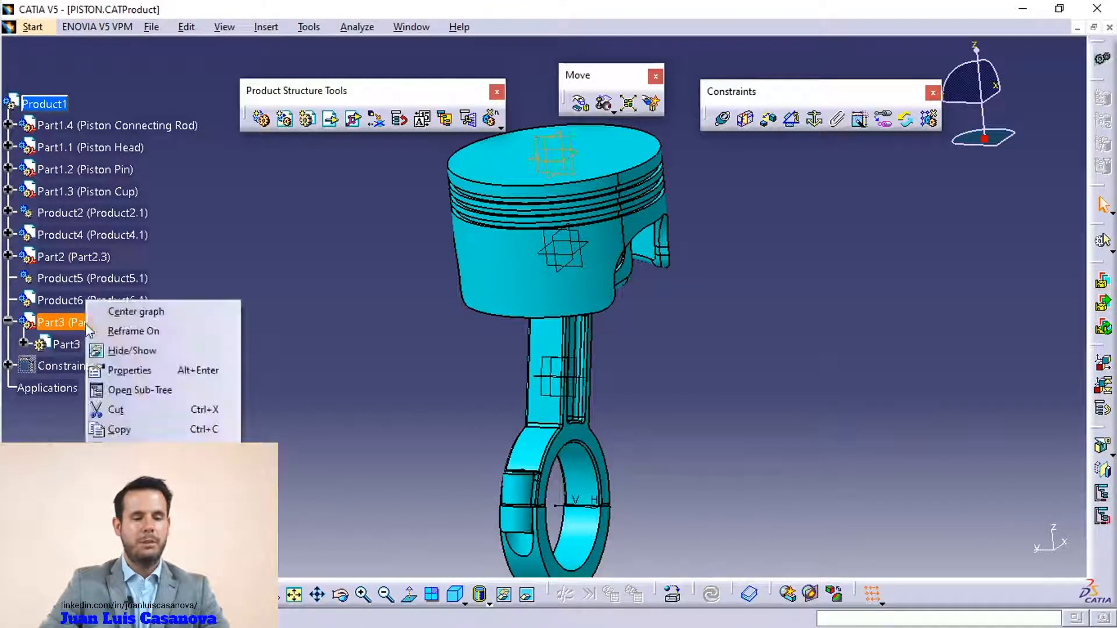
pyautogui.click(119, 429)
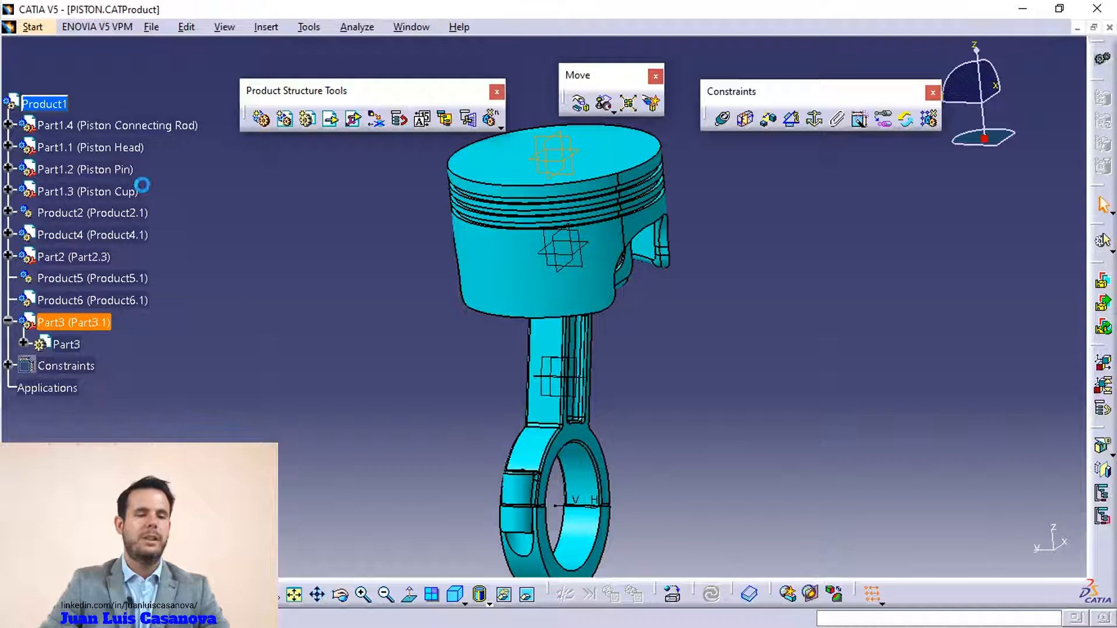
pyautogui.rightClick(53, 105)
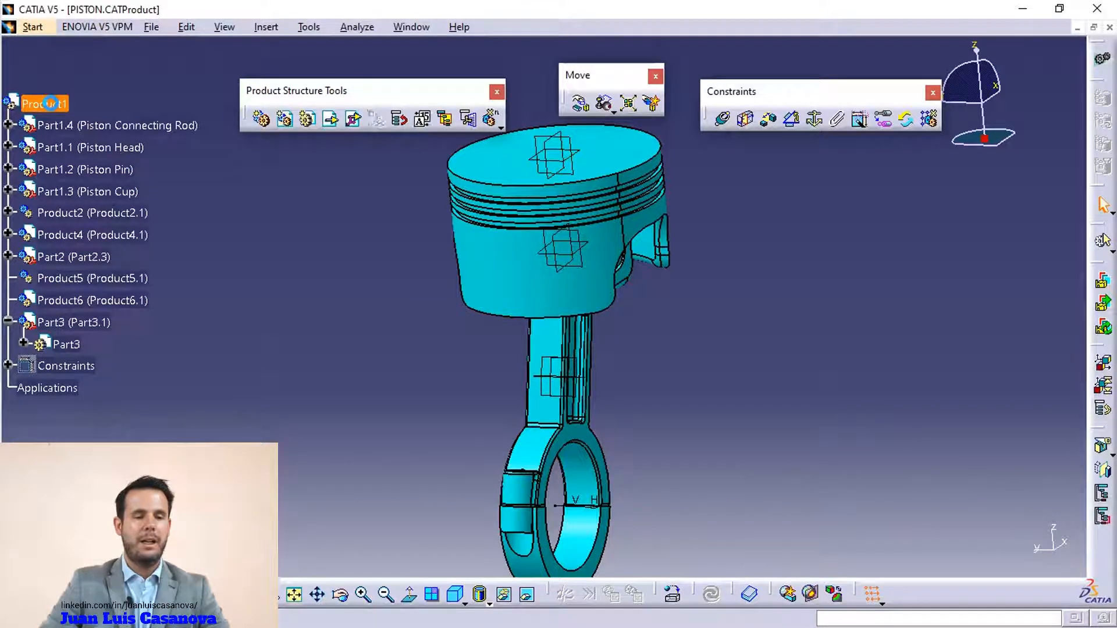
pyautogui.click(108, 253)
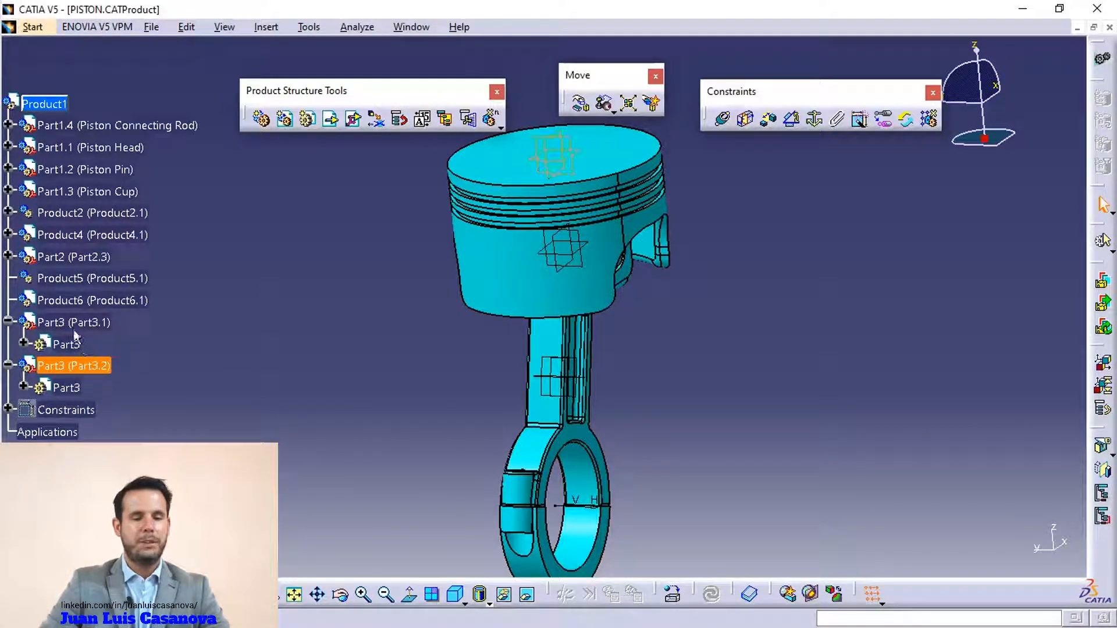
# Compare the two instances Part3.1 and Part3.2 and the part contained in each
pyautogui.keyDown('ctrl'); pyautogui.click(85, 325); pyautogui.keyUp('ctrl')
pyautogui.keyDown('ctrl'); pyautogui.click(84, 325); pyautogui.keyUp('ctrl')
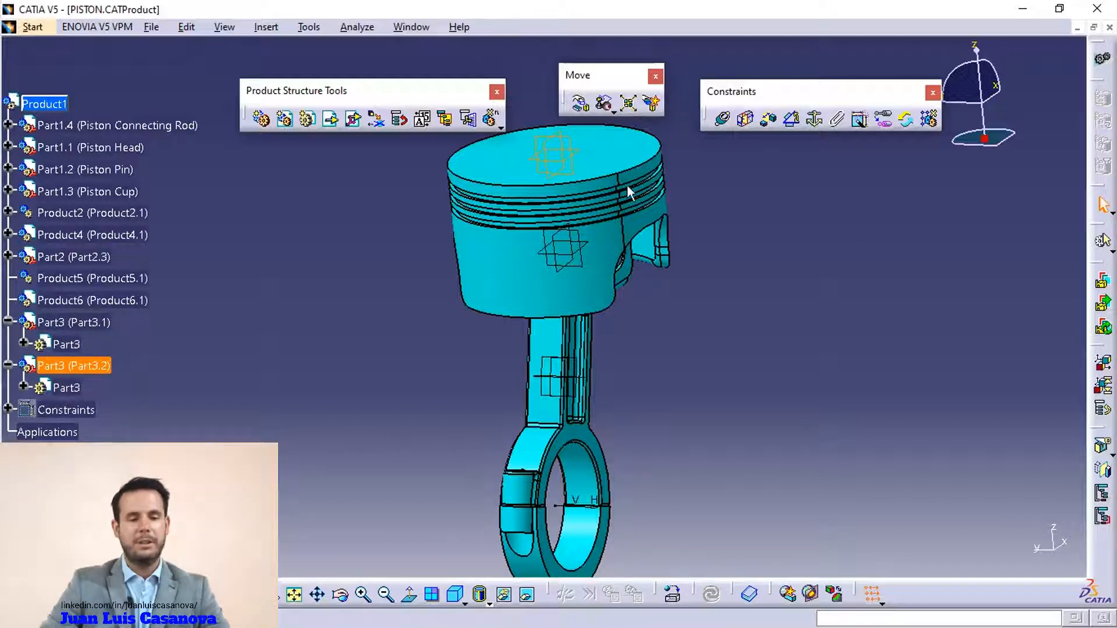
pyautogui.click(89, 324)
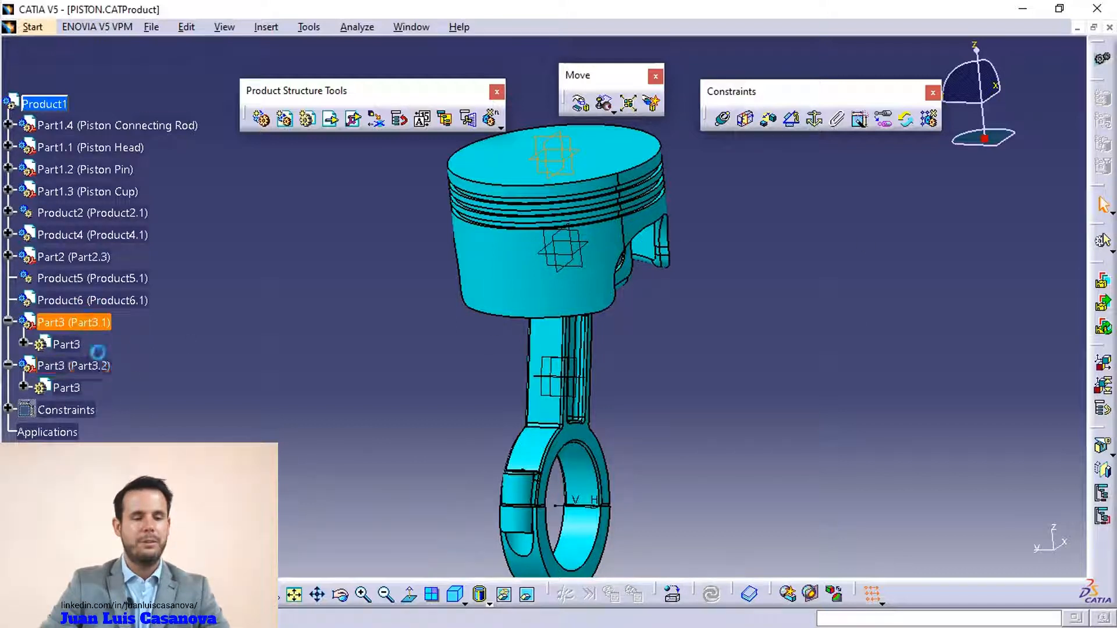
pyautogui.click(102, 369)
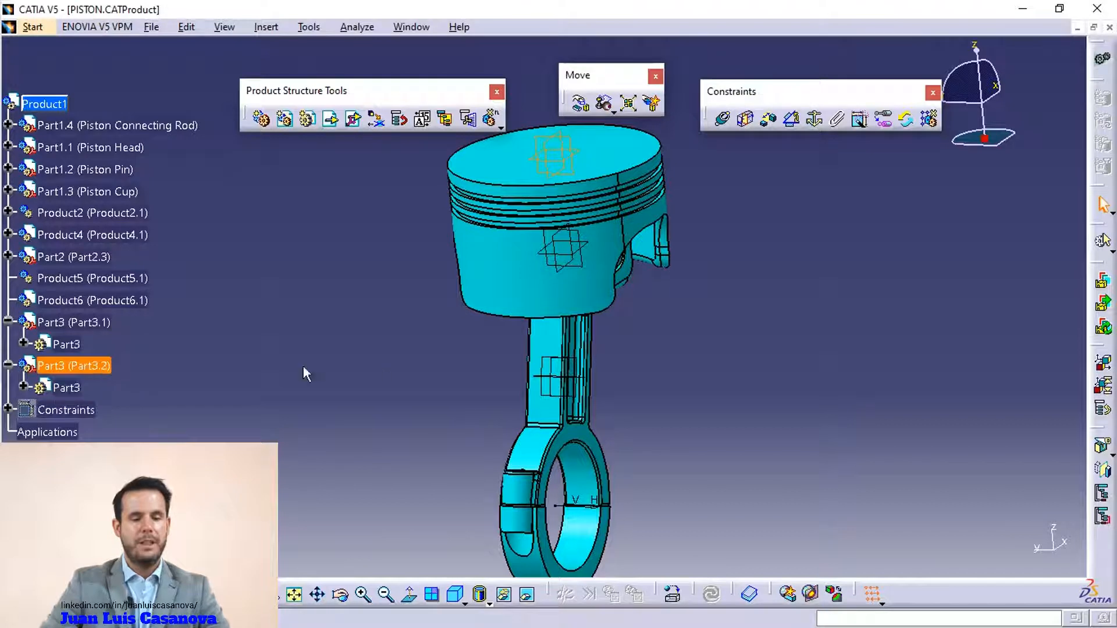
pyautogui.click(74, 344)
pyautogui.click(72, 389)
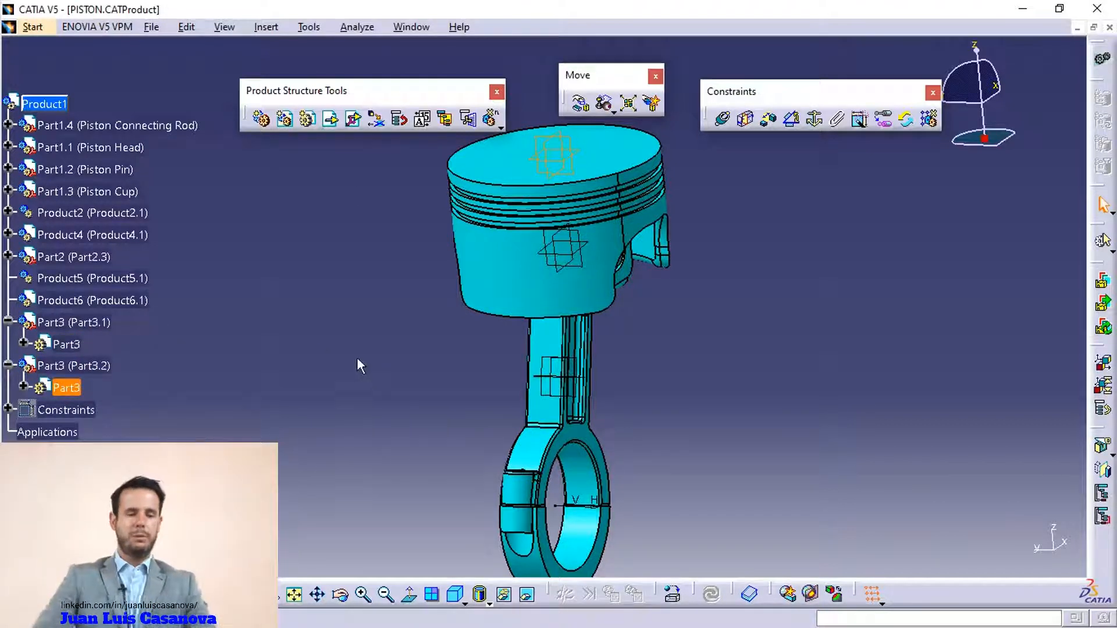
# Insert the existing component Piston Connecting Rod from the PISTON folder directly under the root Product1
pyautogui.click(315, 346)
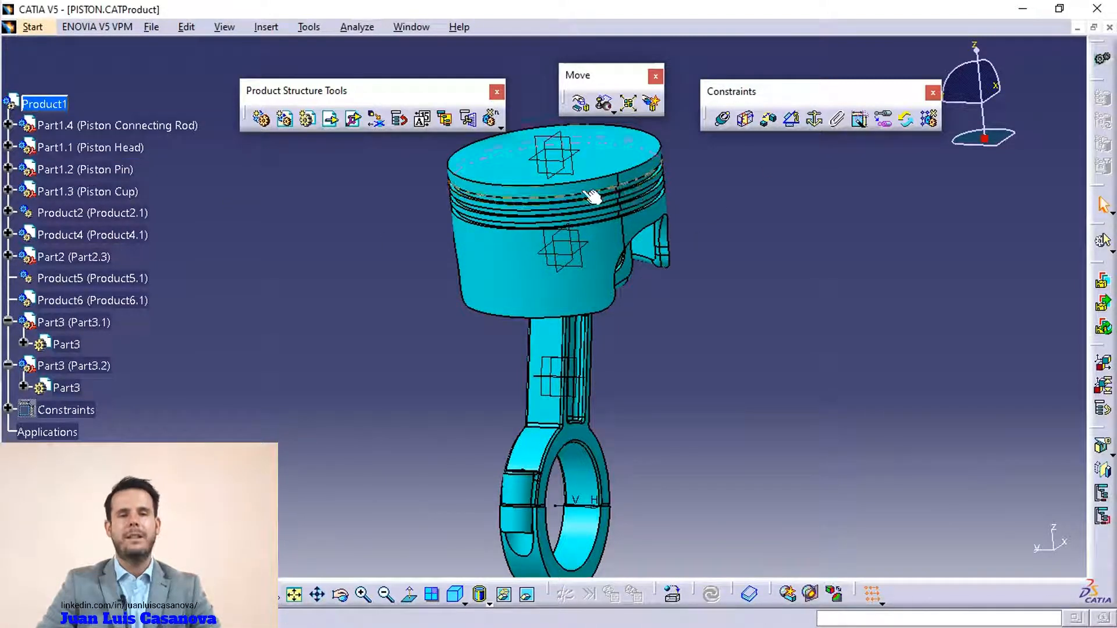
pyautogui.click(329, 121)
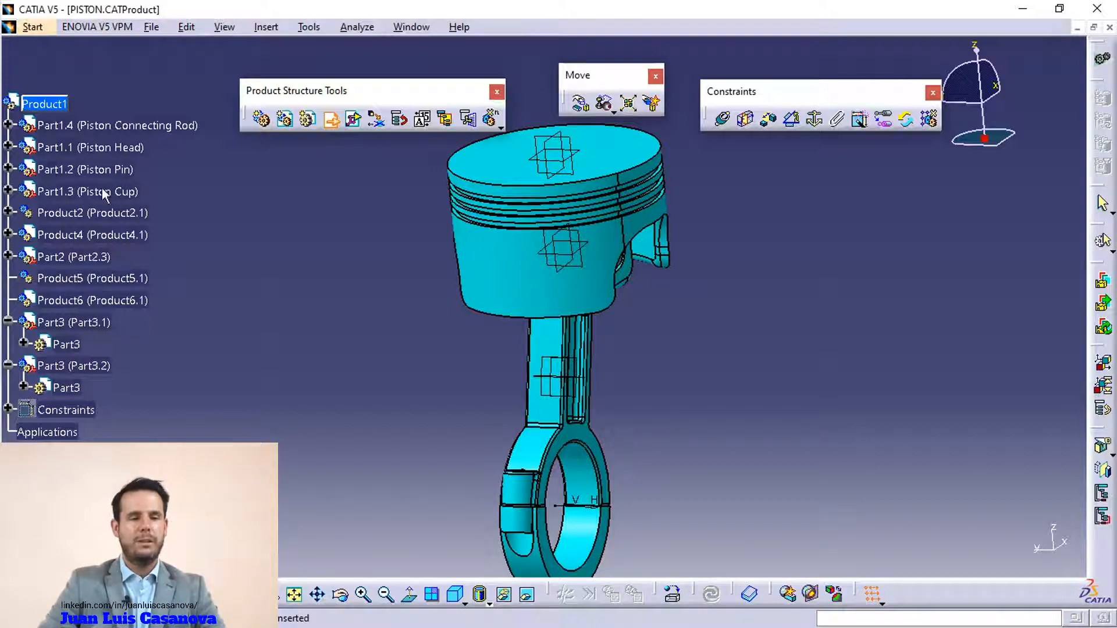
pyautogui.click(91, 103)
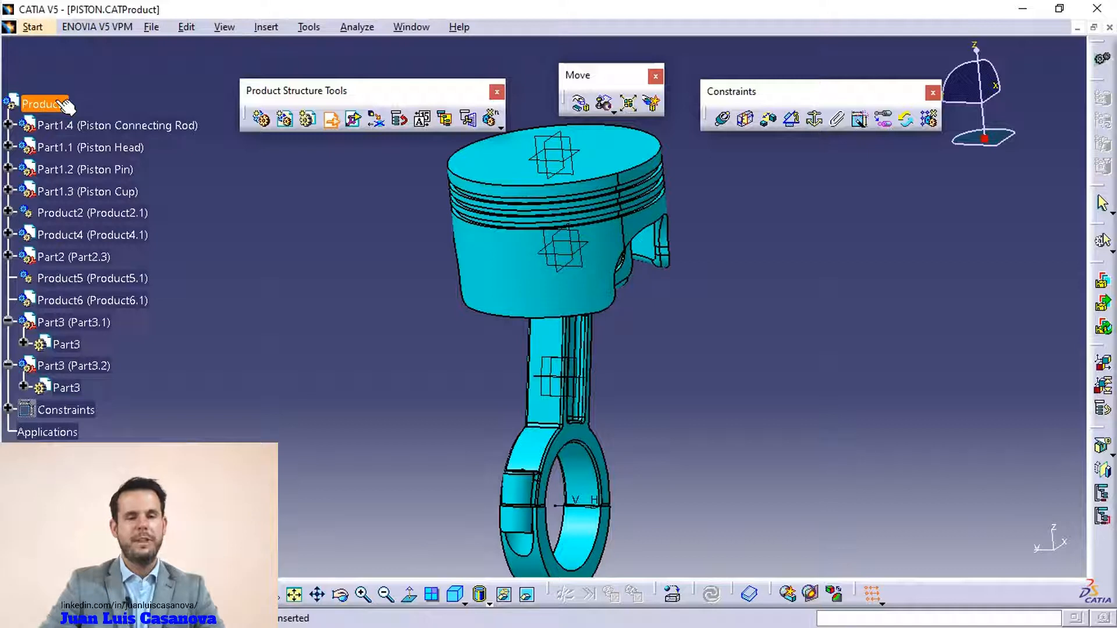
pyautogui.click(58, 101)
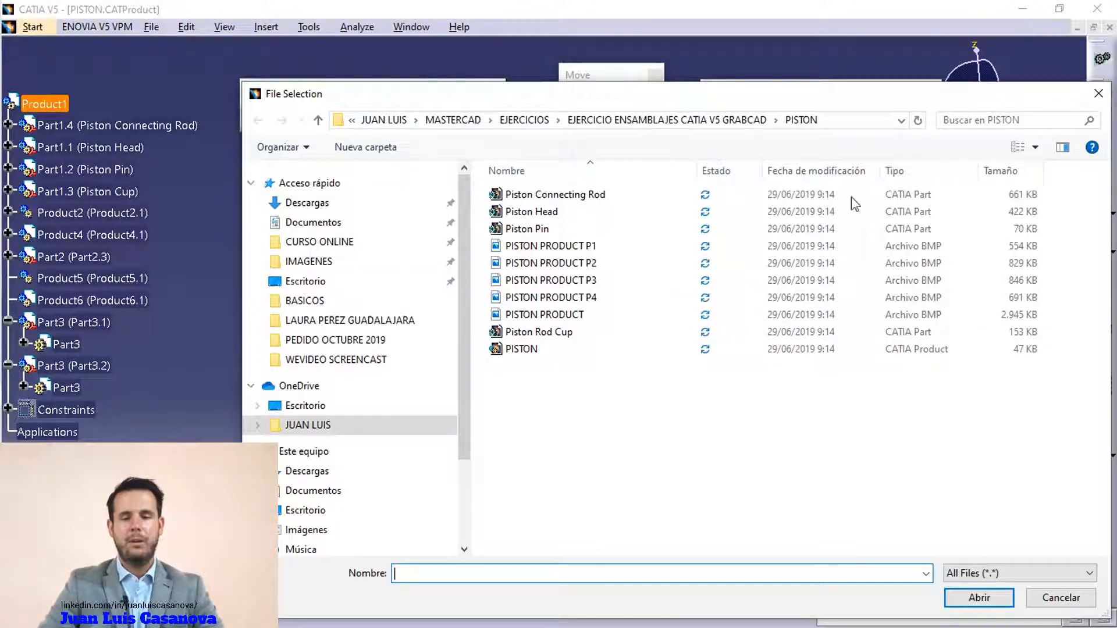
pyautogui.click(570, 199)
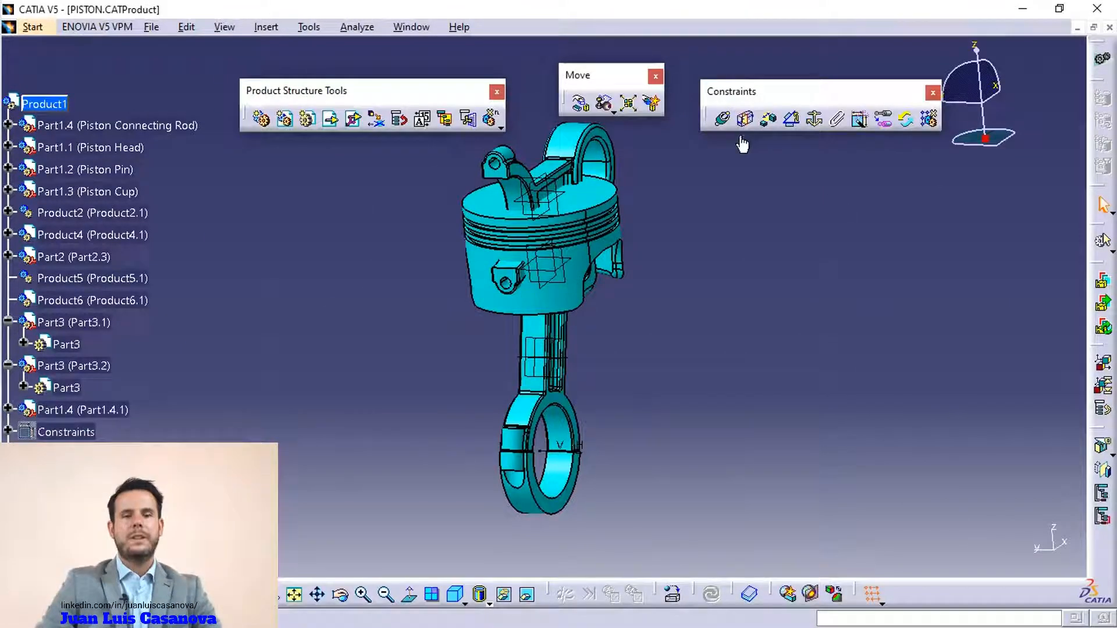
# Expand and inspect the newly inserted Part1.4.1 instance, and delete it from the assembly
pyautogui.click(87, 410)
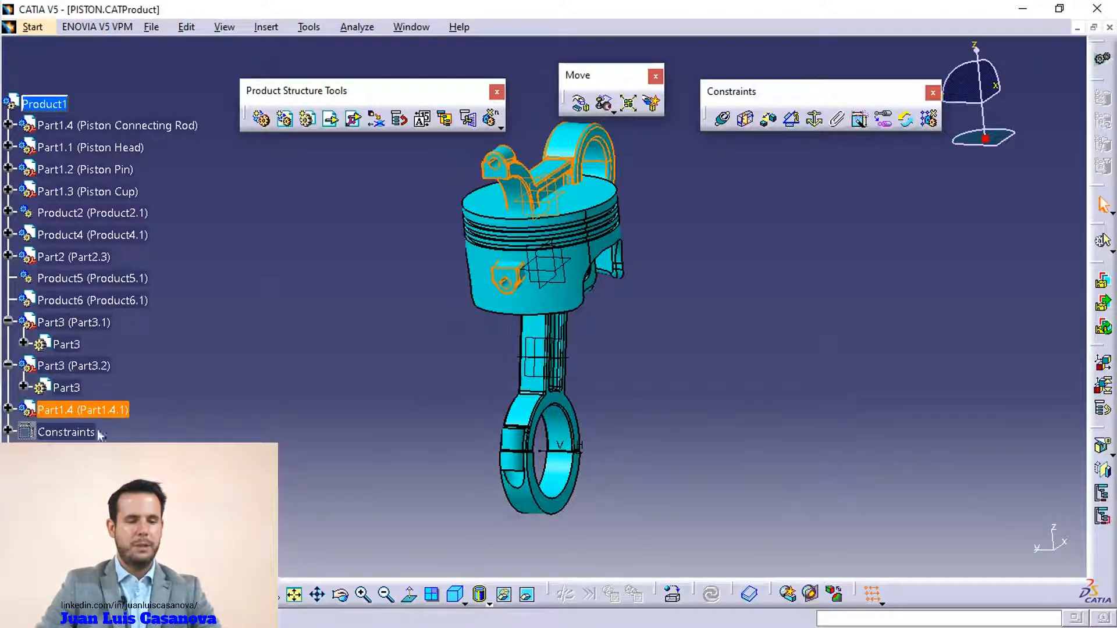
pyautogui.click(8, 410)
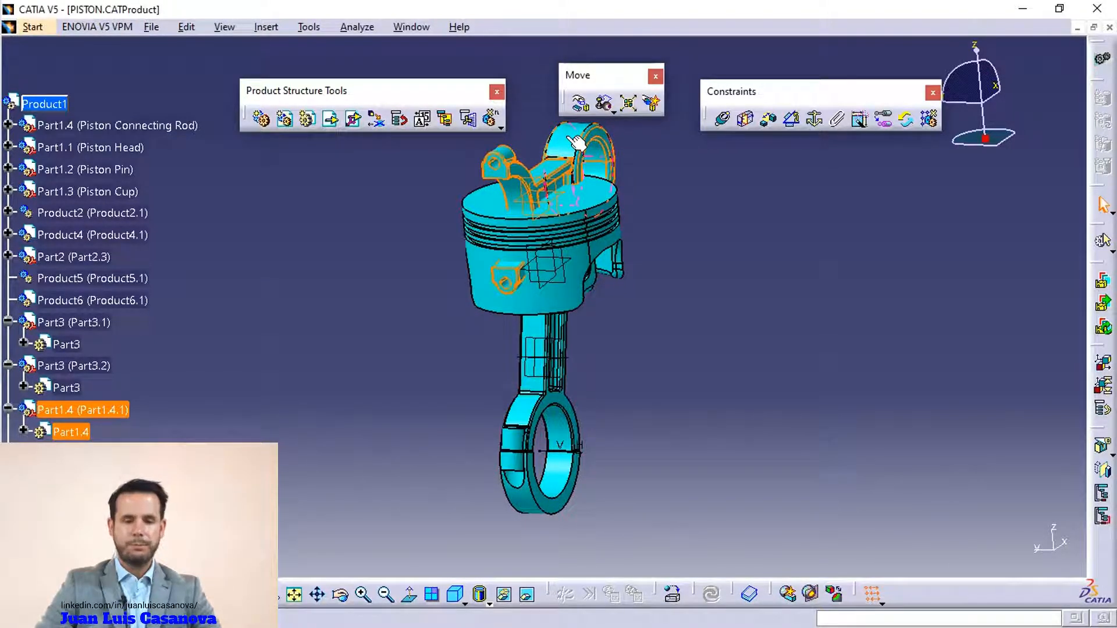
pyautogui.click(738, 410)
pyautogui.moveTo(739, 410); pyautogui.dragTo(529, 363, button='middle')
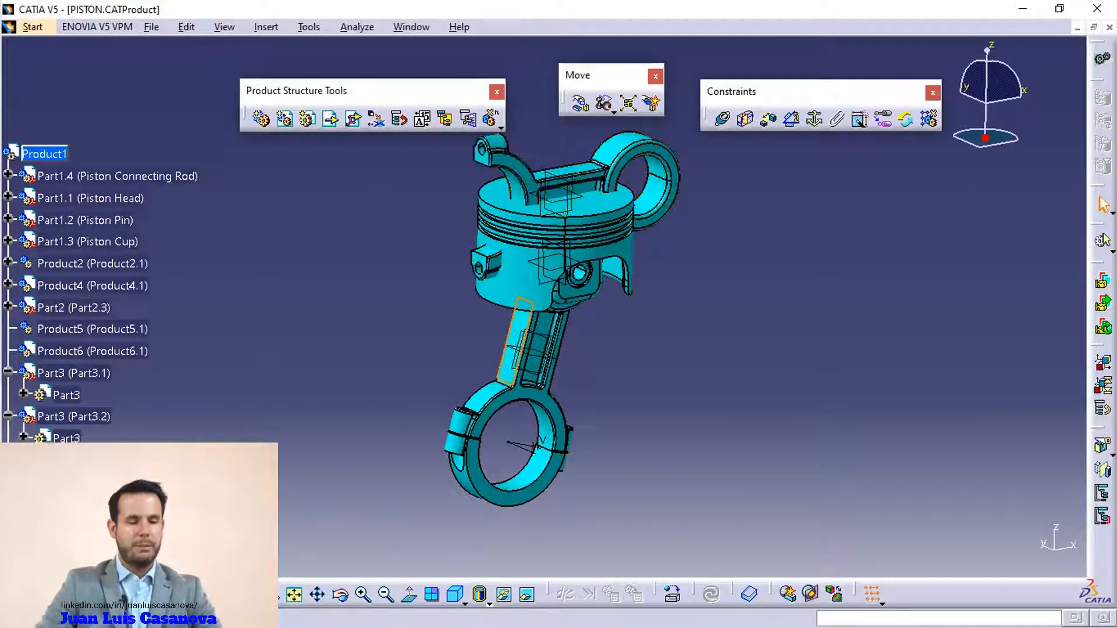
pyautogui.rightClick(81, 176)
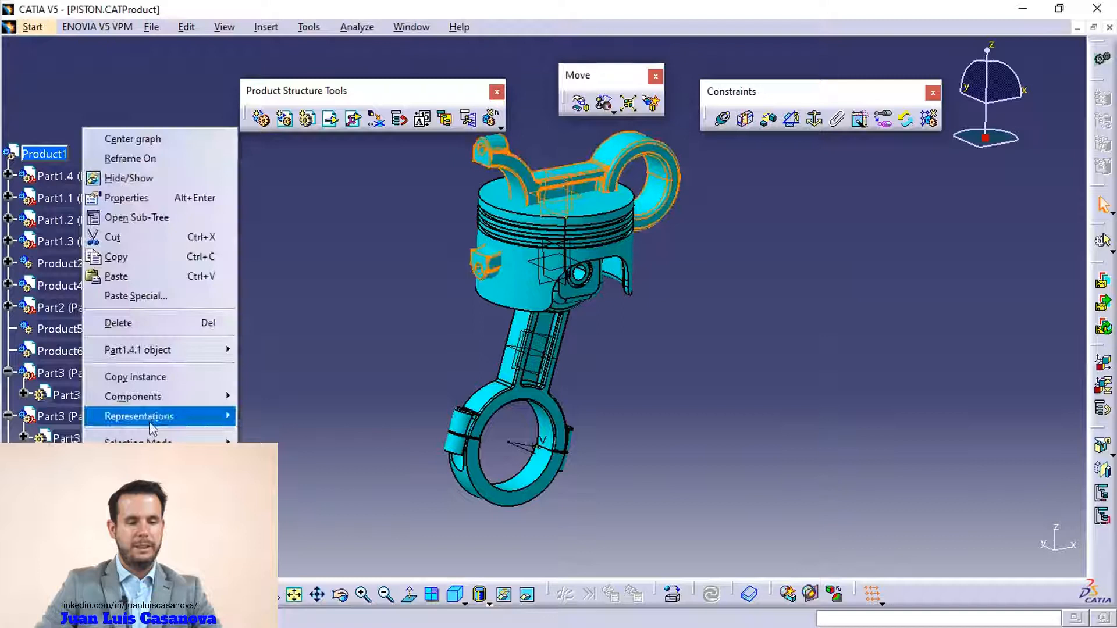
pyautogui.click(177, 323)
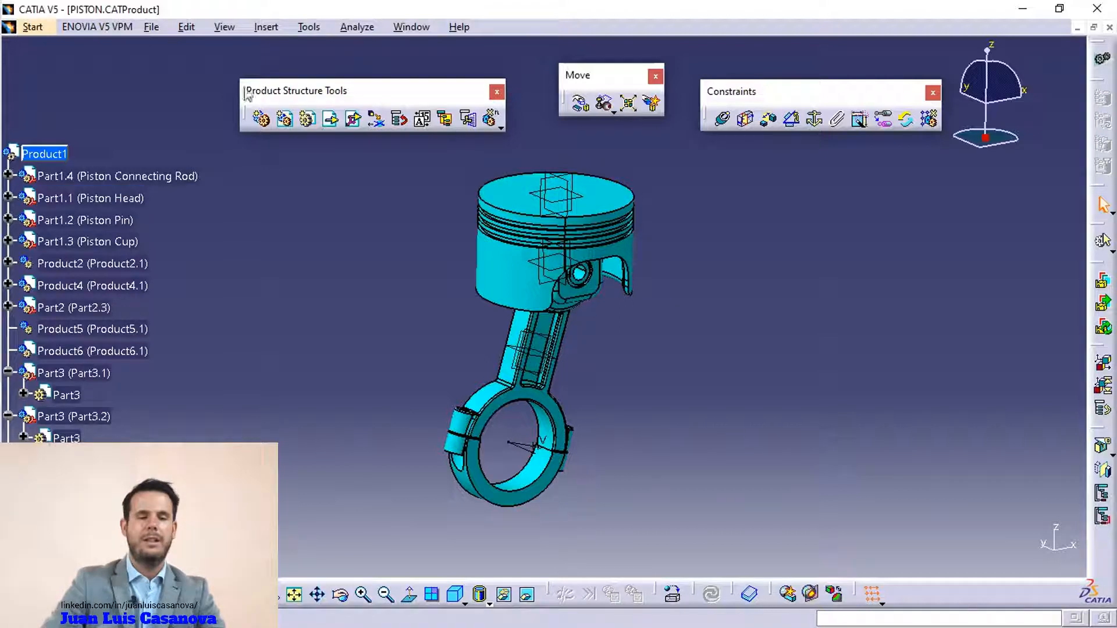
# Reposition the Product Structure Tools and Move toolbars, and open the manipulation parameters beside the piston
pyautogui.moveTo(363, 100); pyautogui.dragTo(329, 91)
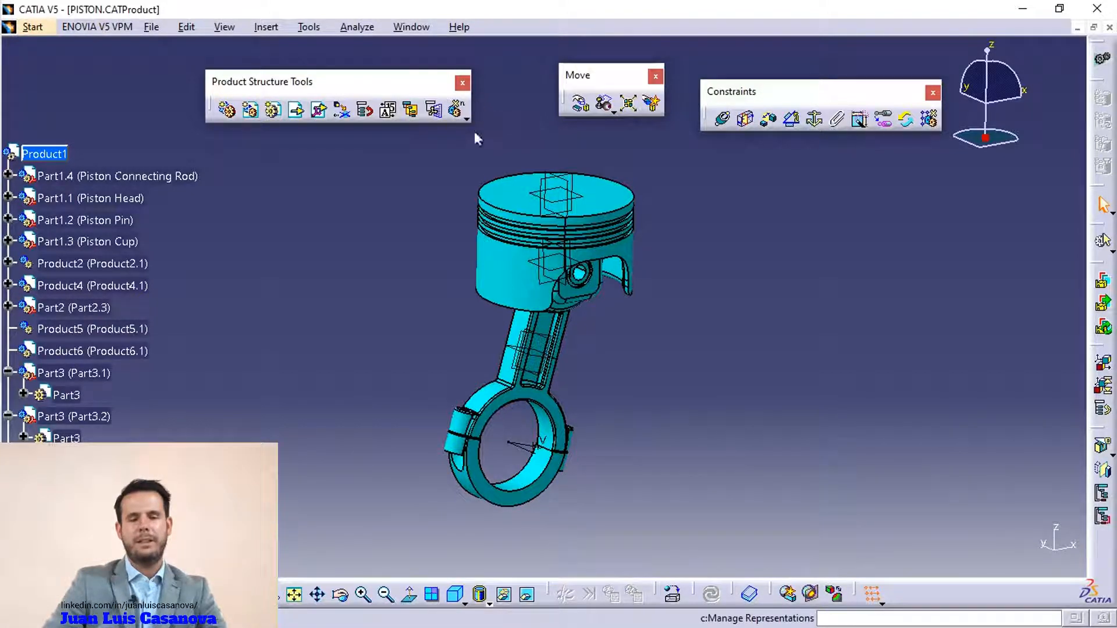
pyautogui.moveTo(577, 95); pyautogui.dragTo(536, 117)
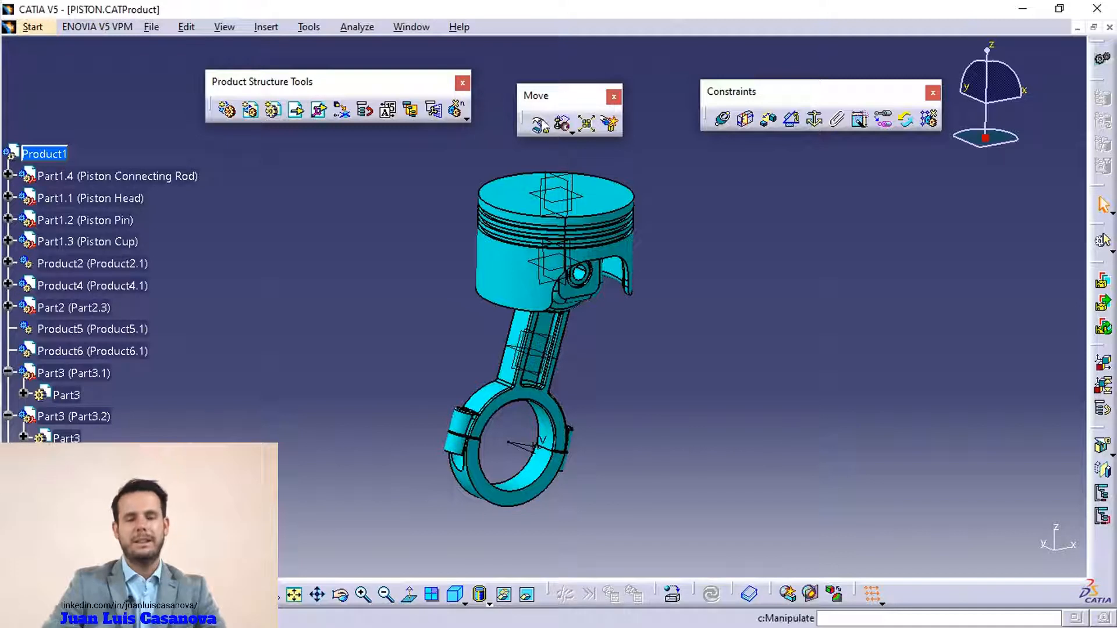
pyautogui.click(540, 123)
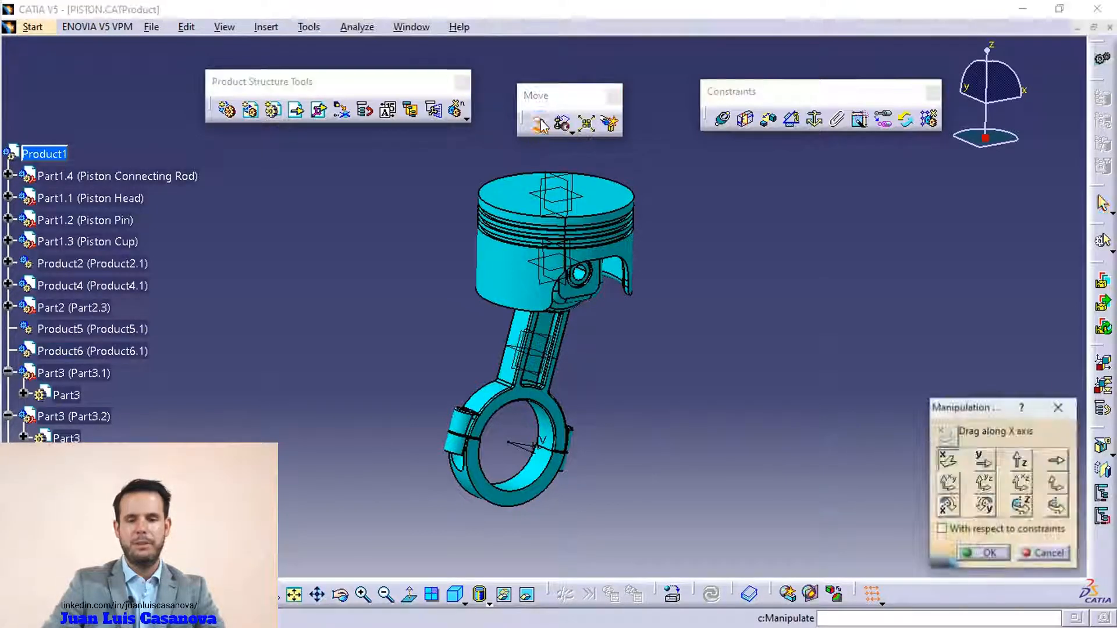
pyautogui.moveTo(988, 408); pyautogui.dragTo(910, 198)
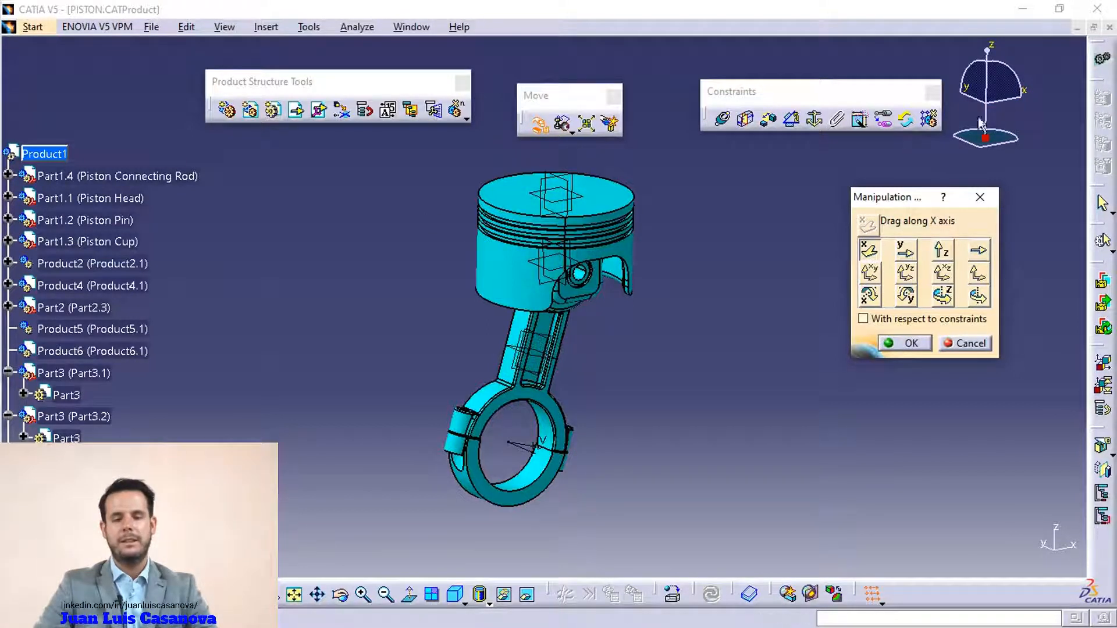
# Translate the Piston Connecting Rod along the X, Y and Z axes in turn, without respecting constraints
pyautogui.moveTo(550, 347); pyautogui.dragTo(756, 279)
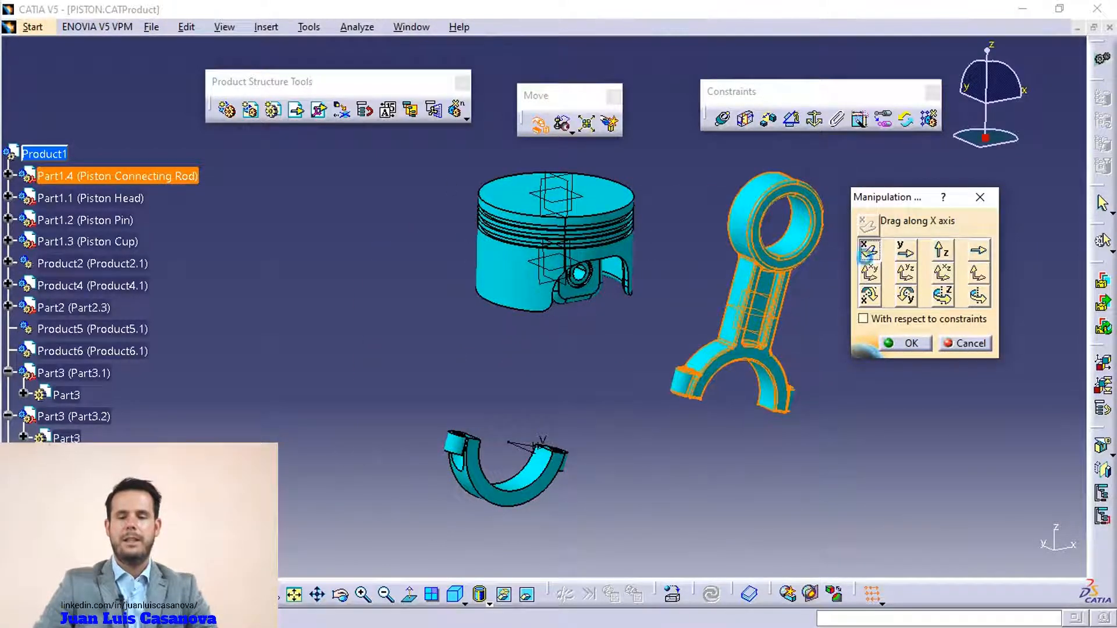
pyautogui.click(905, 251)
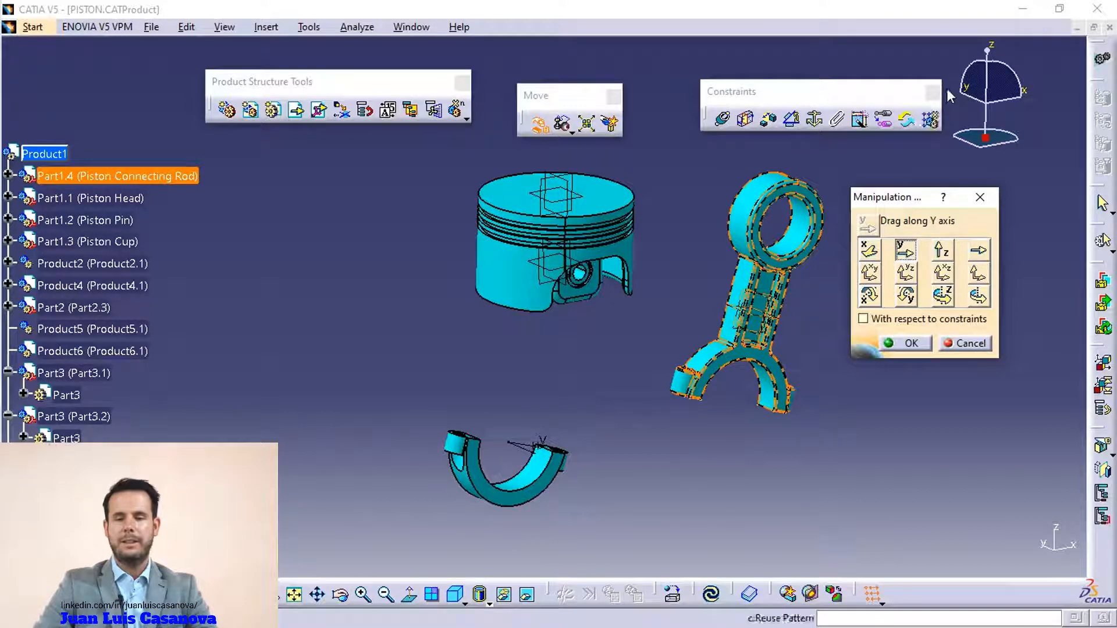
pyautogui.moveTo(748, 324); pyautogui.dragTo(758, 254)
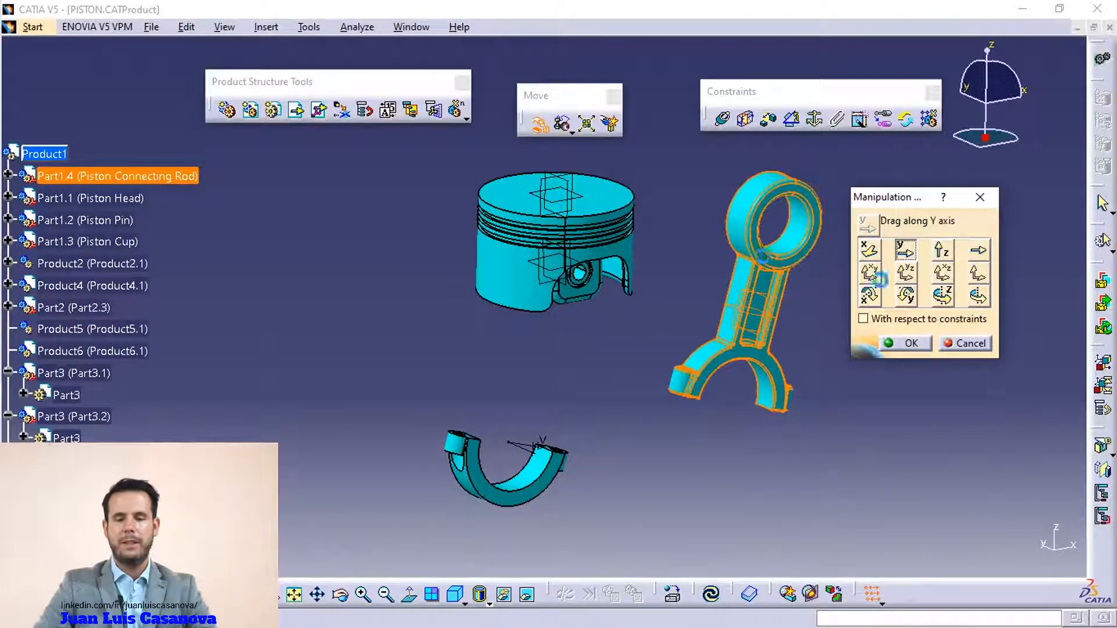
pyautogui.click(944, 251)
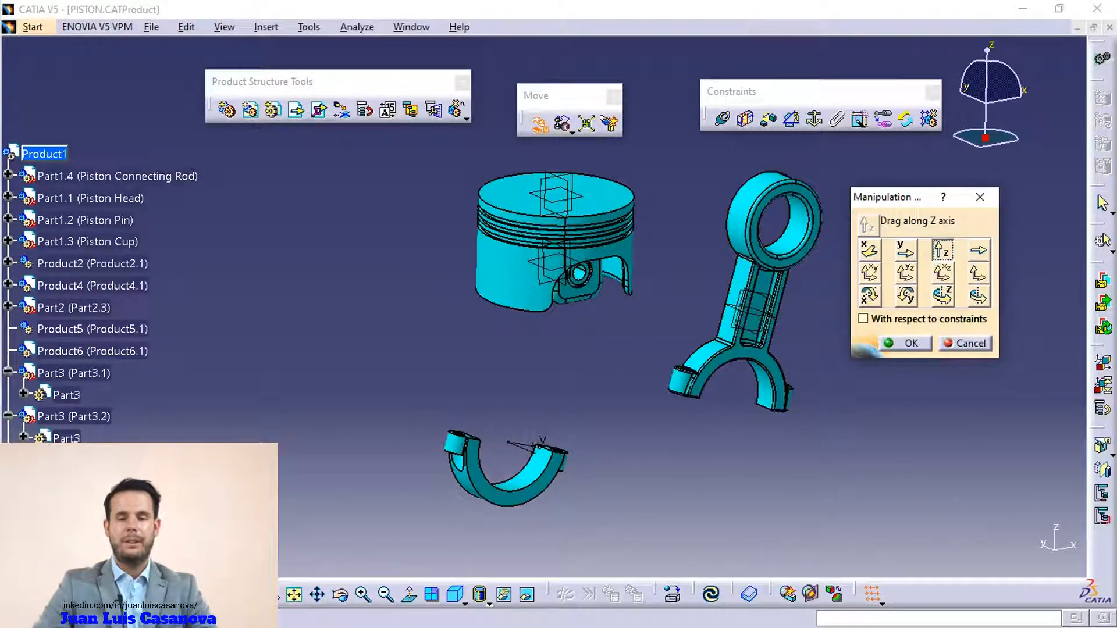
pyautogui.moveTo(731, 401)
pyautogui.mouseDown()
pyautogui.moveTo(745, 372)
pyautogui.moveTo(731, 137)
pyautogui.moveTo(721, 522)
pyautogui.moveTo(732, 330)
pyautogui.moveTo(727, 405)
pyautogui.mouseUp()
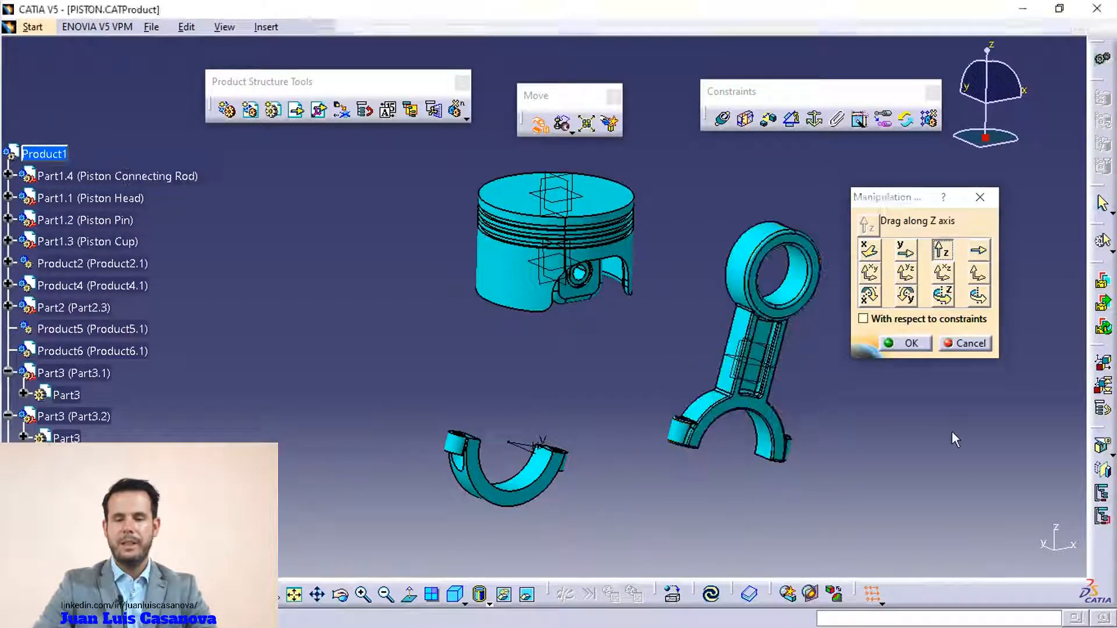
# Translate the Piston Connecting Rod within the XY plane, and switch the manipulation mode to the YZ plane
pyautogui.click(870, 272)
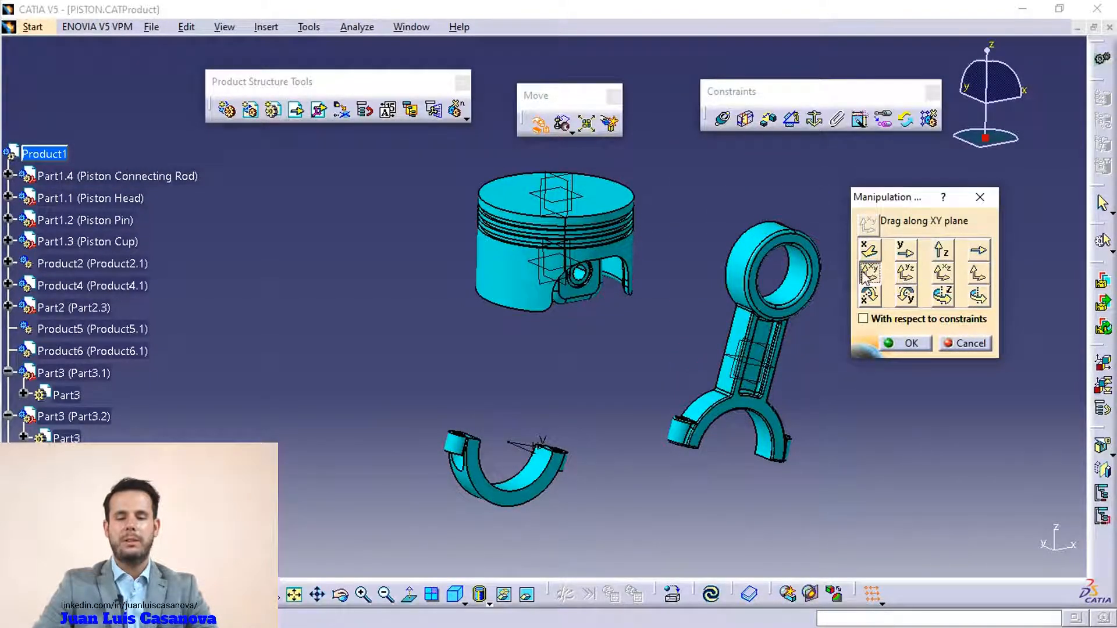
pyautogui.moveTo(683, 357); pyautogui.dragTo(806, 270)
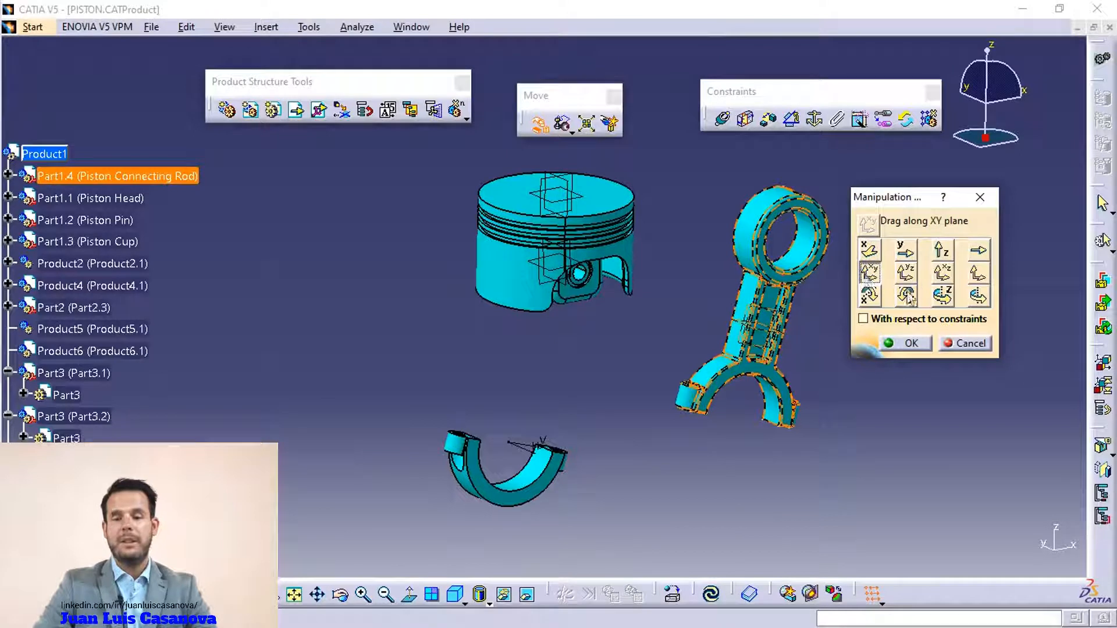
pyautogui.click(905, 272)
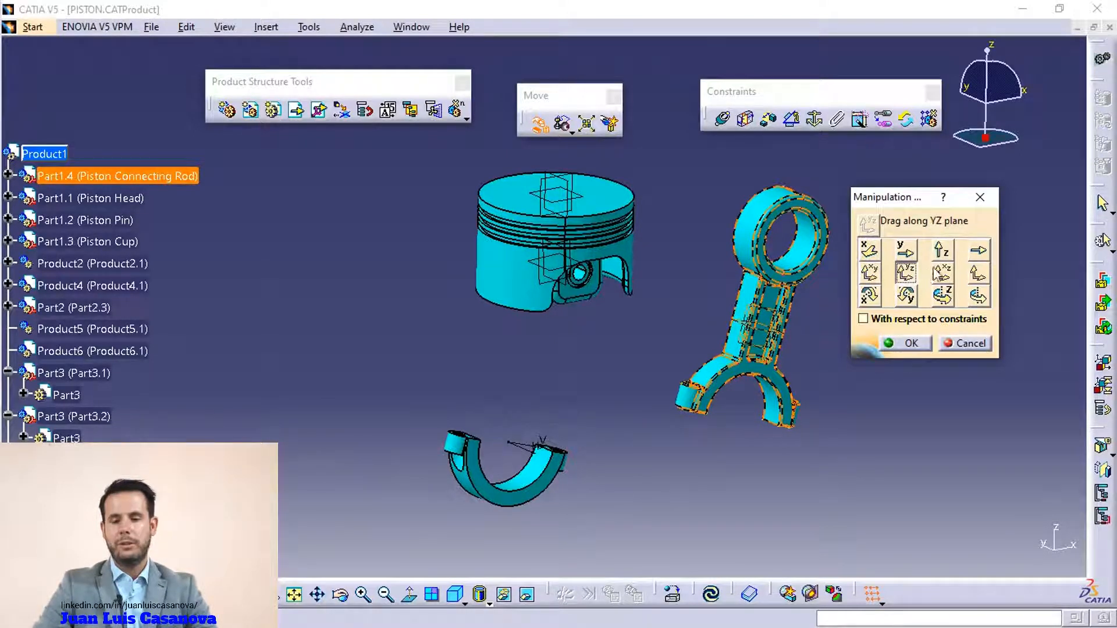
# Translate the Piston Connecting Rod along its large bore's axis, and along a picked plane of the Piston Head
pyautogui.click(978, 251)
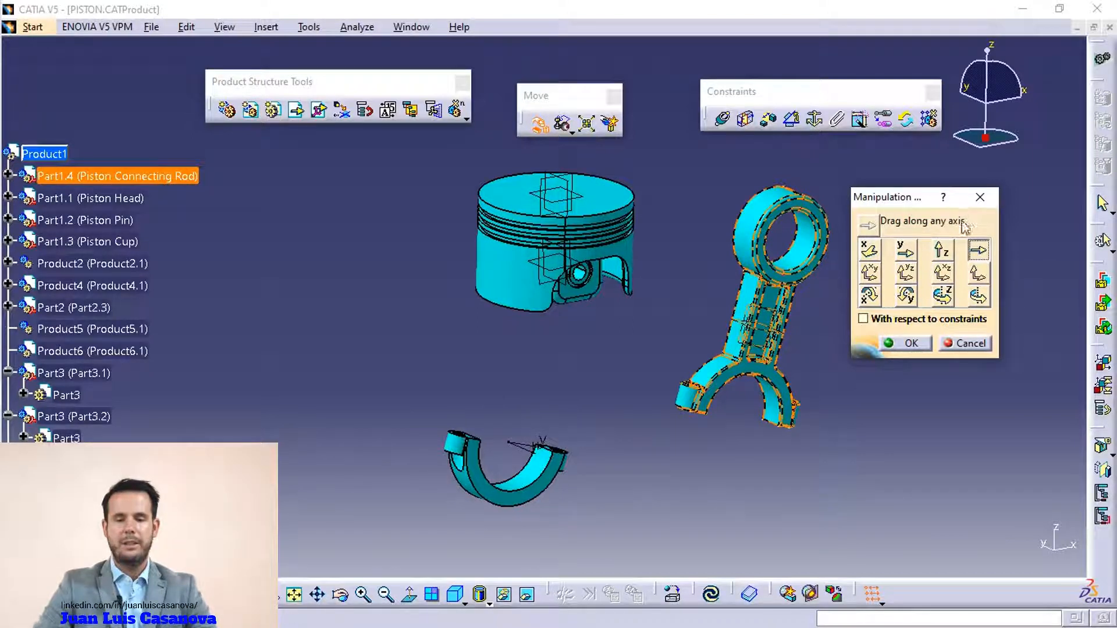
pyautogui.click(988, 83)
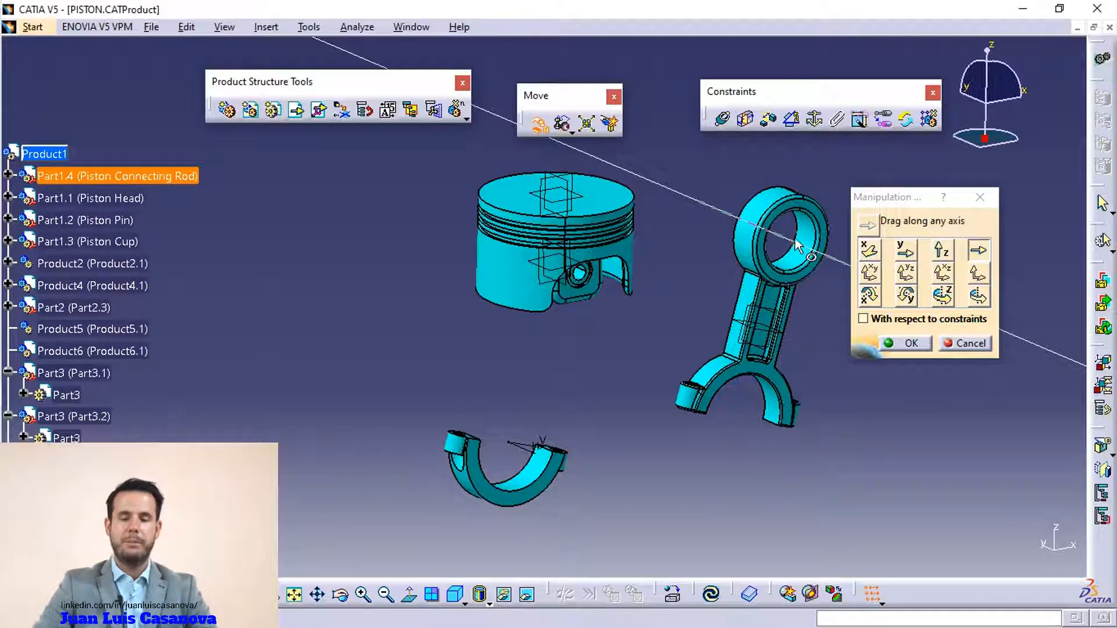
pyautogui.moveTo(788, 304); pyautogui.dragTo(674, 264)
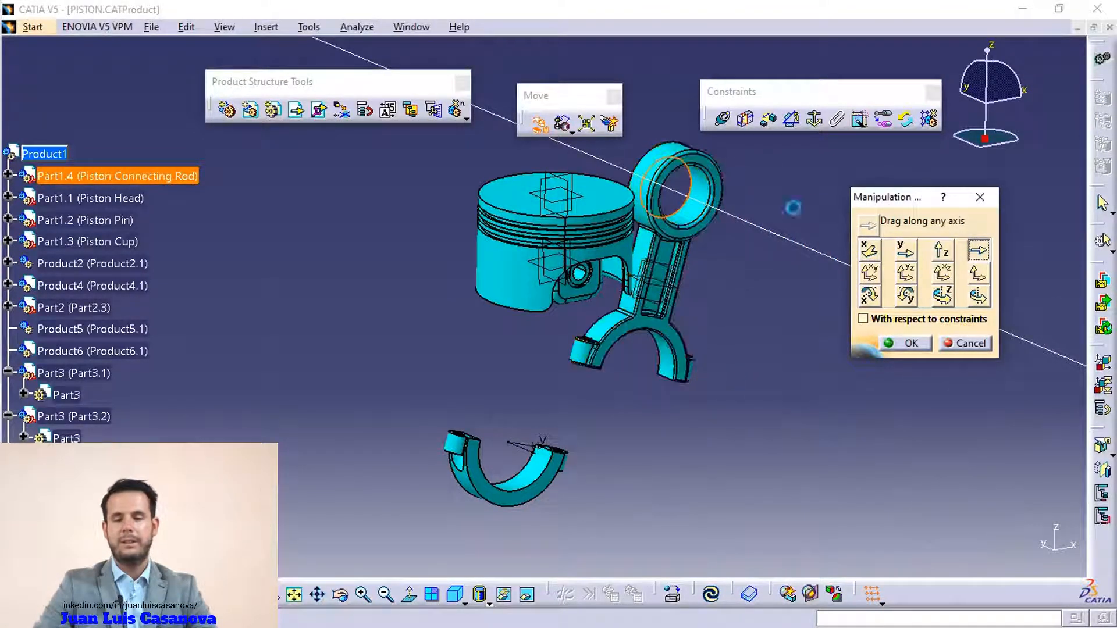
pyautogui.click(980, 278)
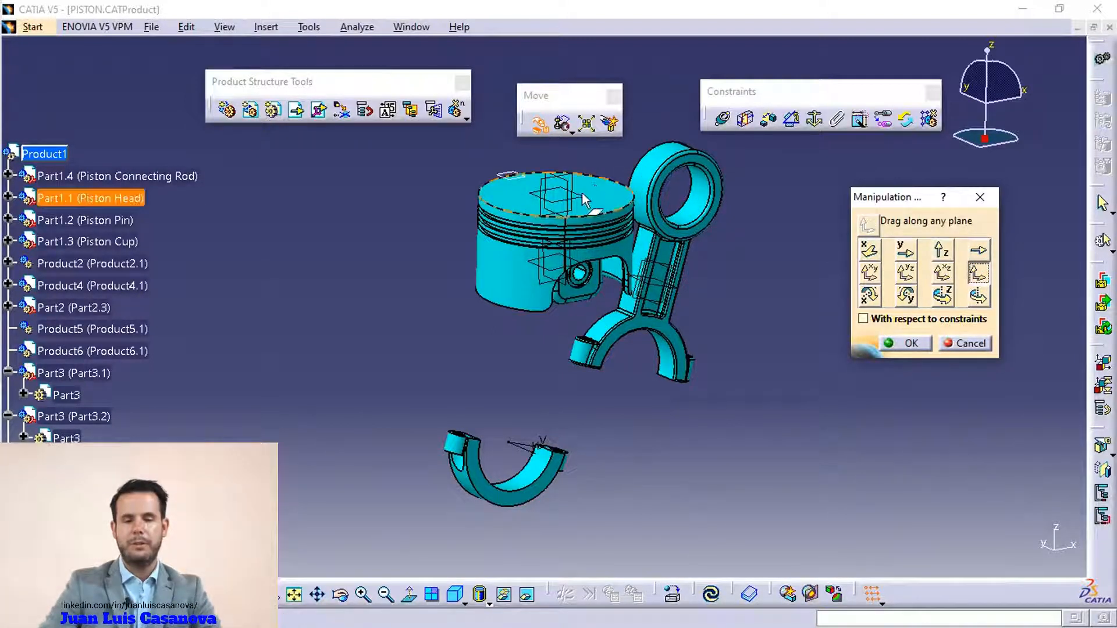
pyautogui.moveTo(682, 261); pyautogui.dragTo(744, 245)
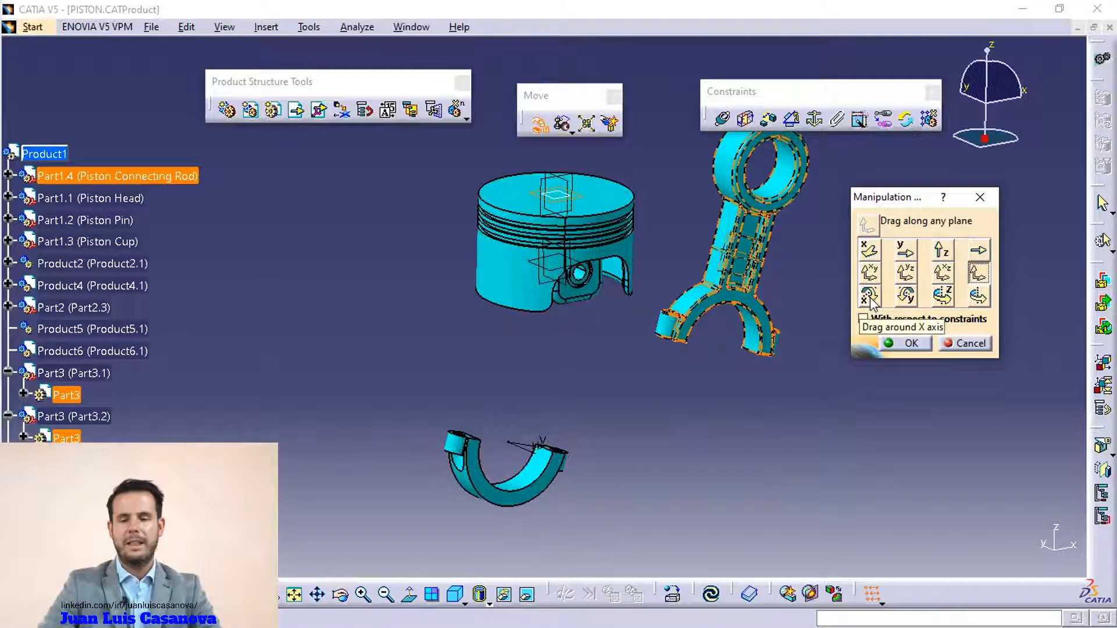
# Rotate the Piston Connecting Rod around the X, Y and Z axes, and around a picked roughly vertical axis
pyautogui.click(870, 297)
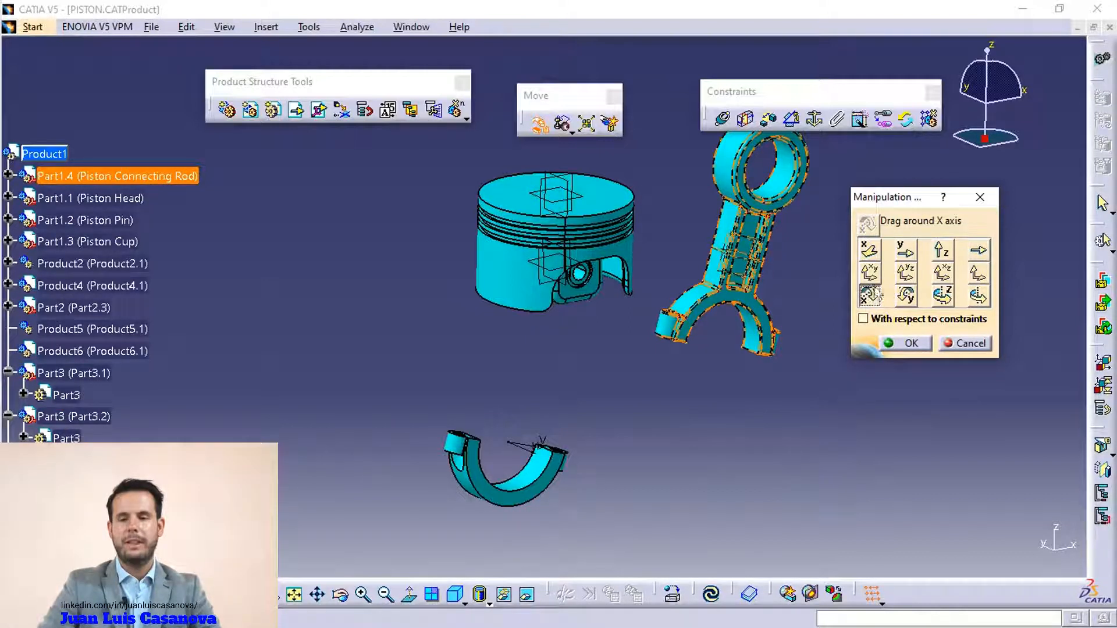
pyautogui.moveTo(813, 168); pyautogui.dragTo(899, 314)
pyautogui.click(907, 296)
pyautogui.moveTo(773, 233); pyautogui.dragTo(745, 233)
pyautogui.click(942, 296)
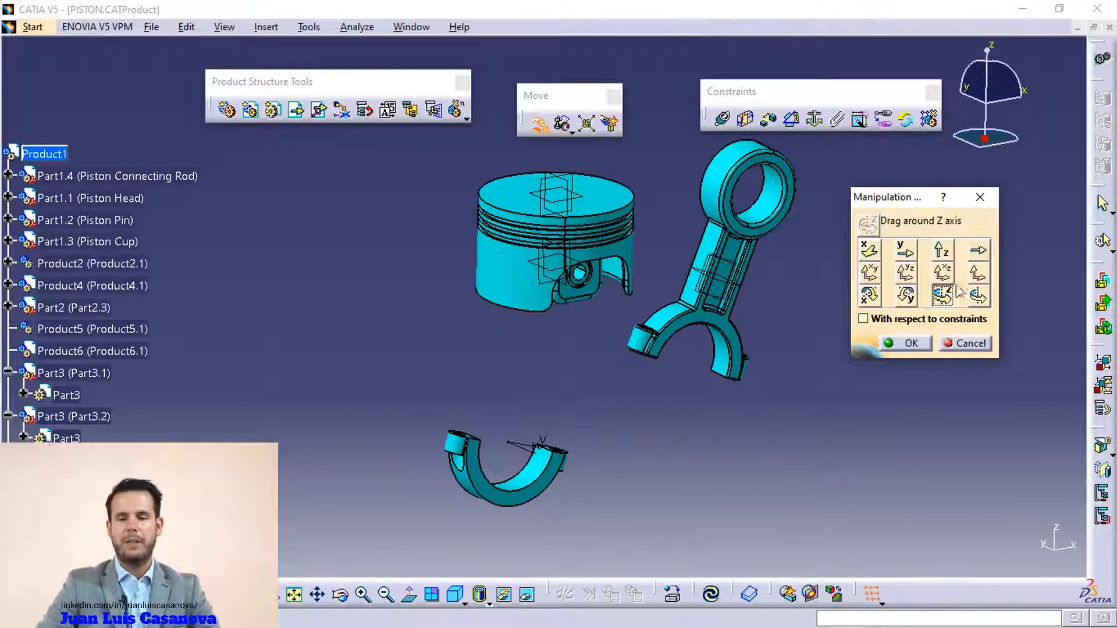
pyautogui.moveTo(716, 285); pyautogui.dragTo(540, 232)
pyautogui.click(978, 296)
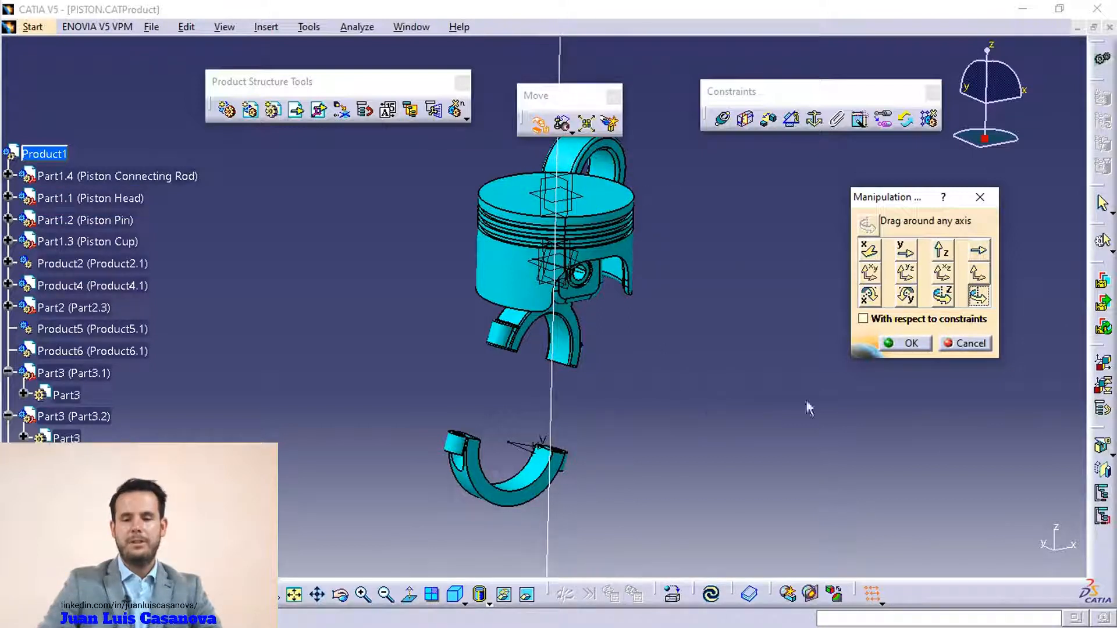
# Translate the Piston Connecting Rod along the Y axis away from the Piston Head, and update the assembly to reapply its constraints
pyautogui.click(905, 251)
pyautogui.moveTo(532, 228); pyautogui.dragTo(879, 486)
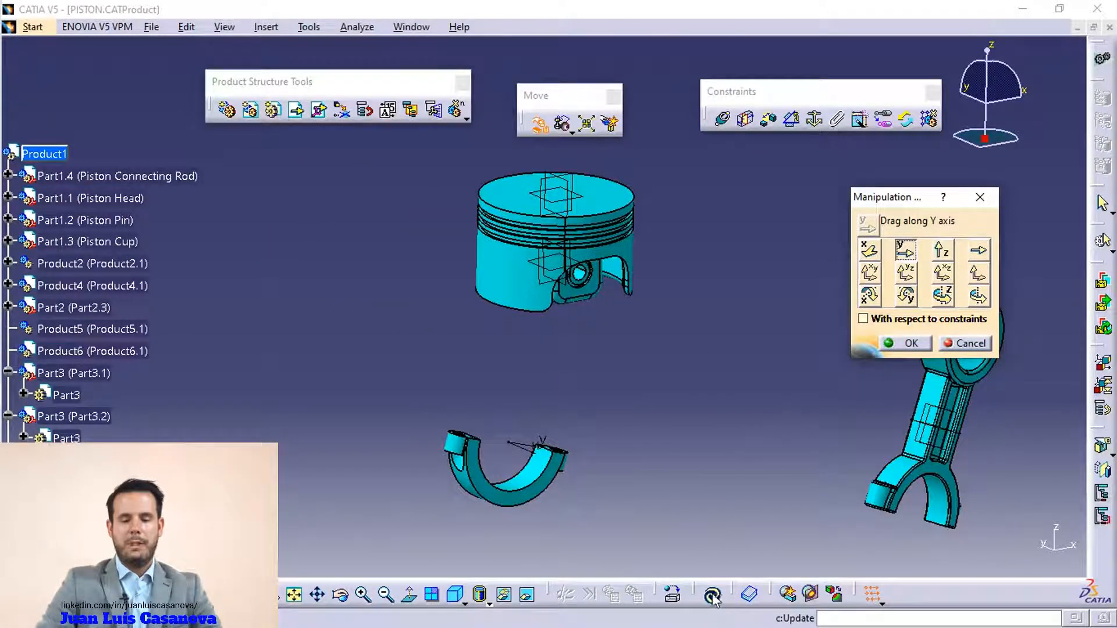
pyautogui.click(712, 594)
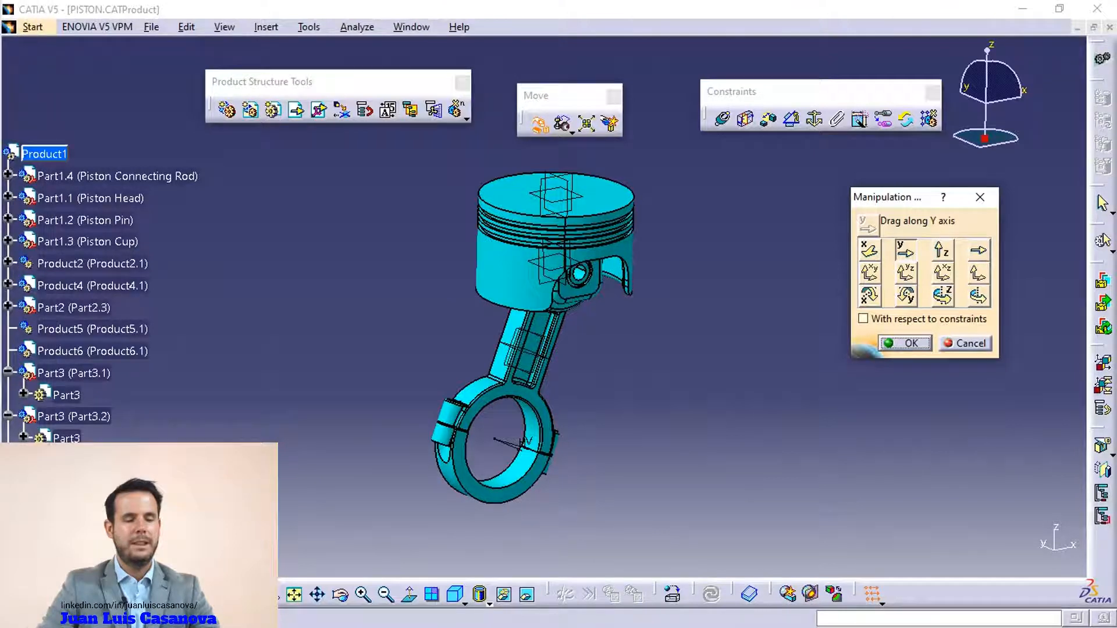
# Examine the assembly's constraints in the tree and the piston assembly from several viewing angles
pyautogui.scroll(-1, 105, 291)
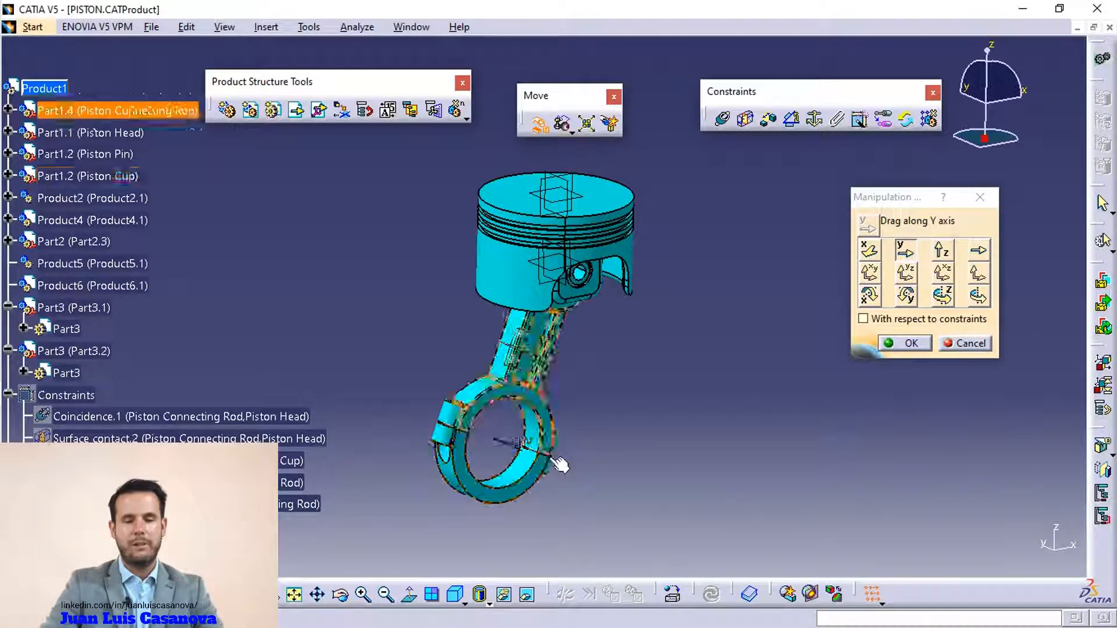
pyautogui.moveTo(643, 327); pyautogui.dragTo(568, 274, button='middle')
pyautogui.scroll(1, 636, 319)
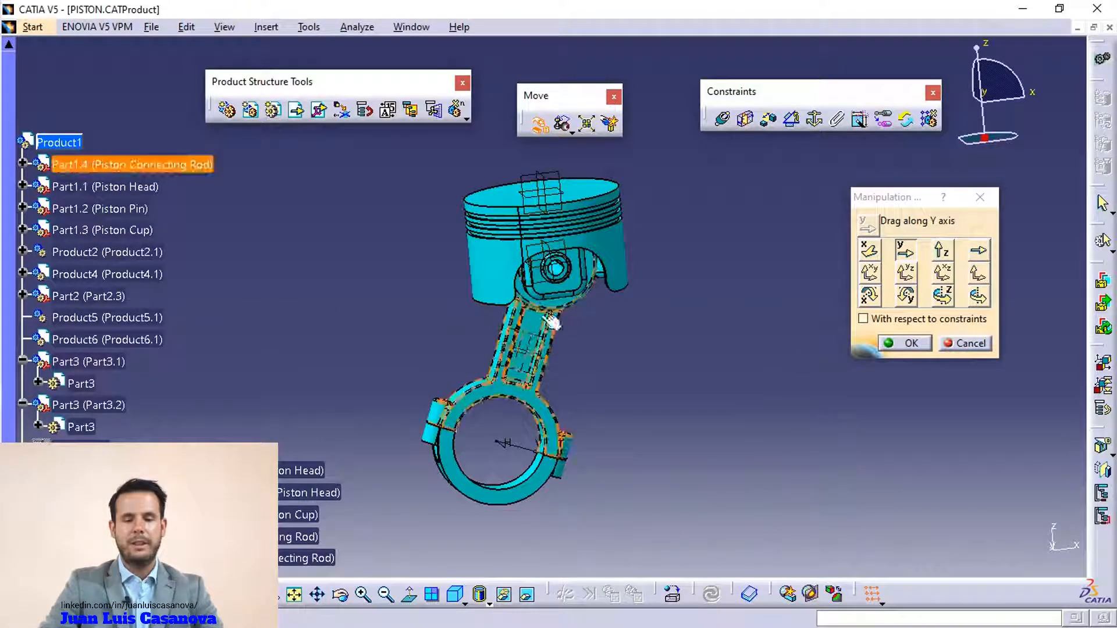
pyautogui.moveTo(560, 347); pyautogui.dragTo(500, 407, button='middle')
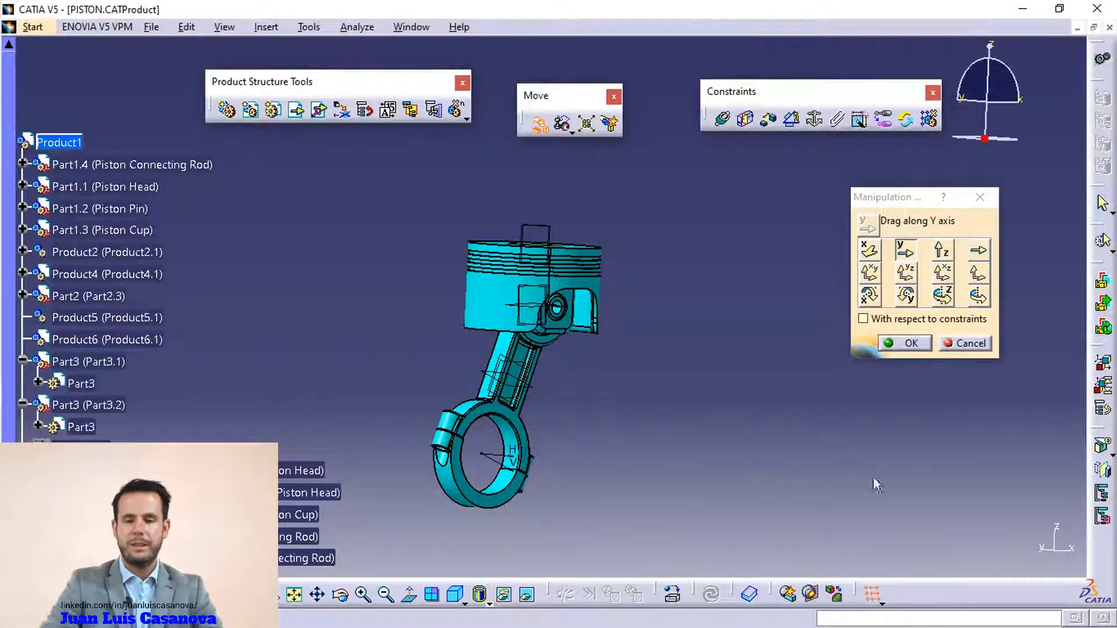
# Make the manipulation respect the existing constraints and translate the Piston Connecting Rod along the Y axis
pyautogui.click(879, 320)
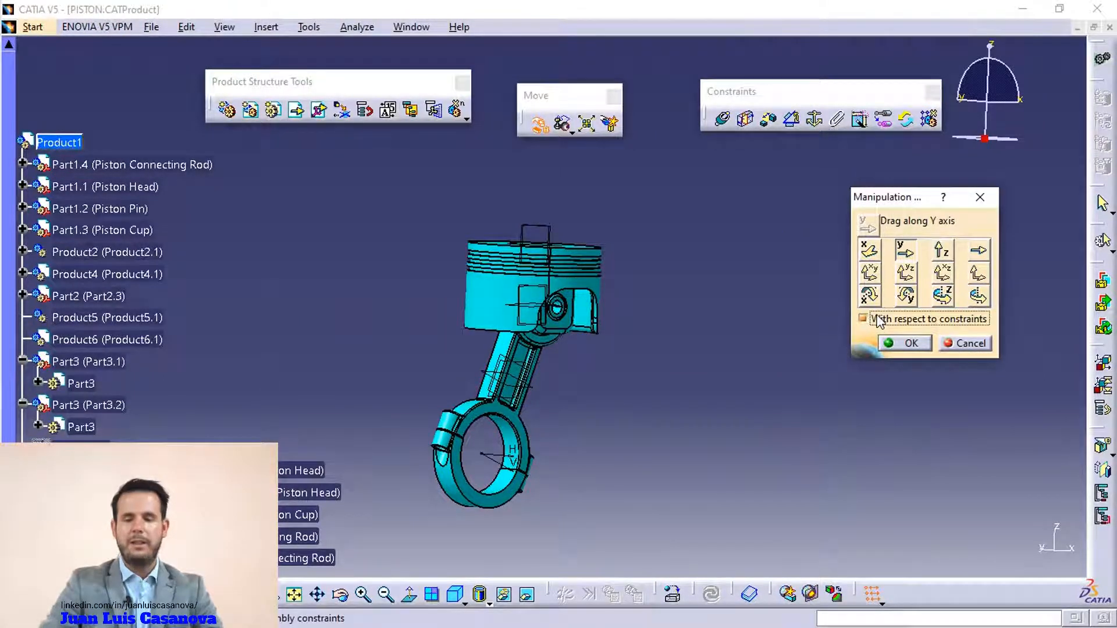
pyautogui.click(903, 249)
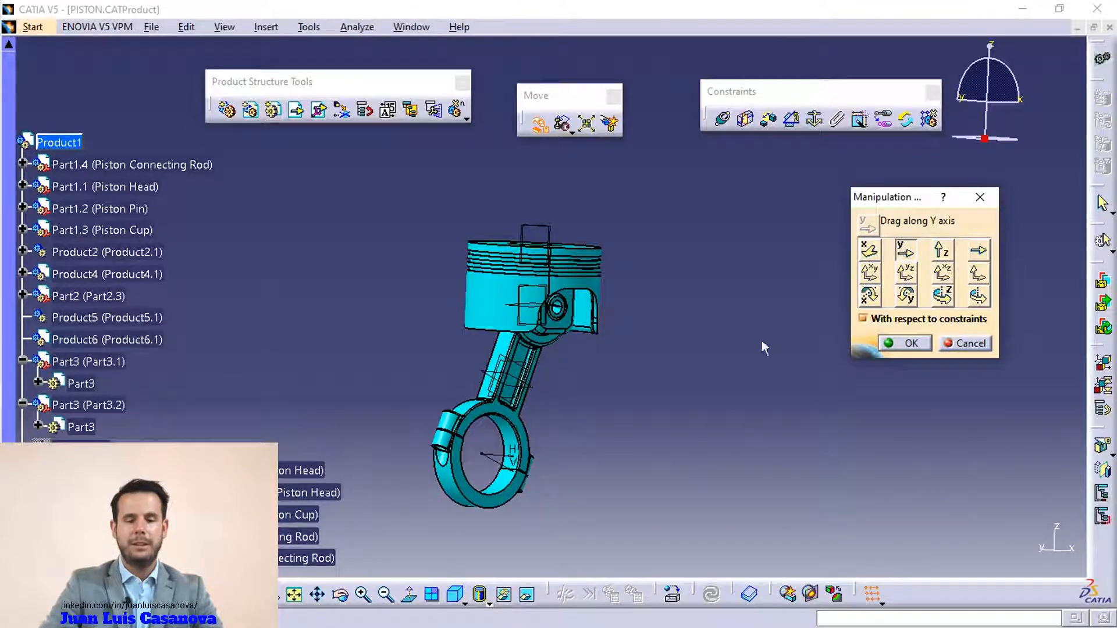
pyautogui.moveTo(534, 367); pyautogui.dragTo(501, 215)
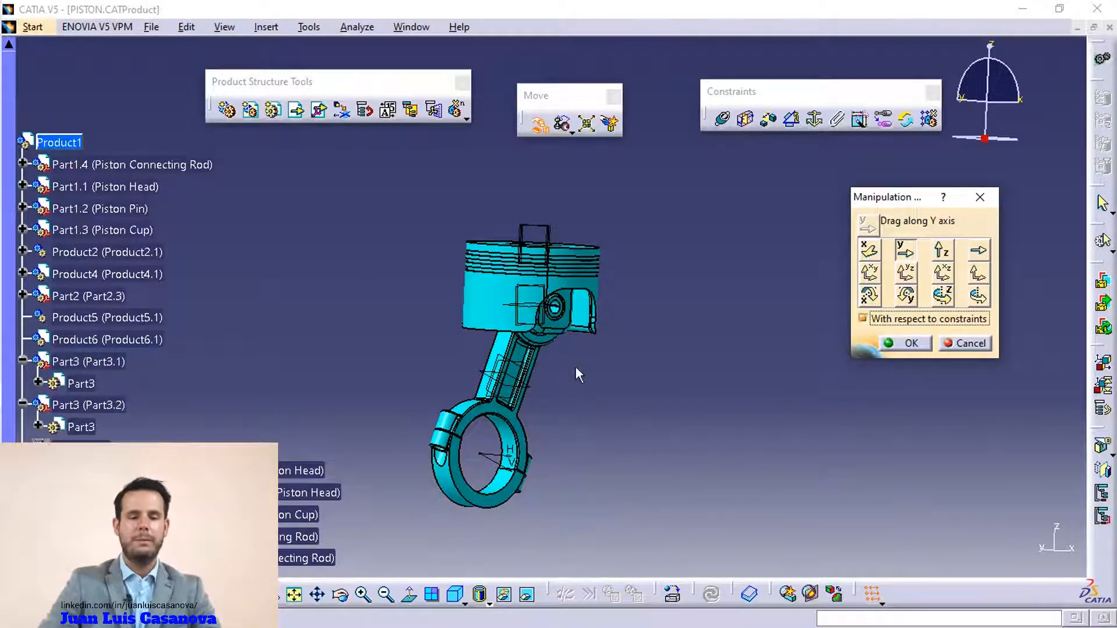
pyautogui.click(524, 362)
pyautogui.moveTo(530, 367)
pyautogui.mouseDown()
pyautogui.moveTo(705, 414)
pyautogui.moveTo(518, 358)
pyautogui.mouseUp()
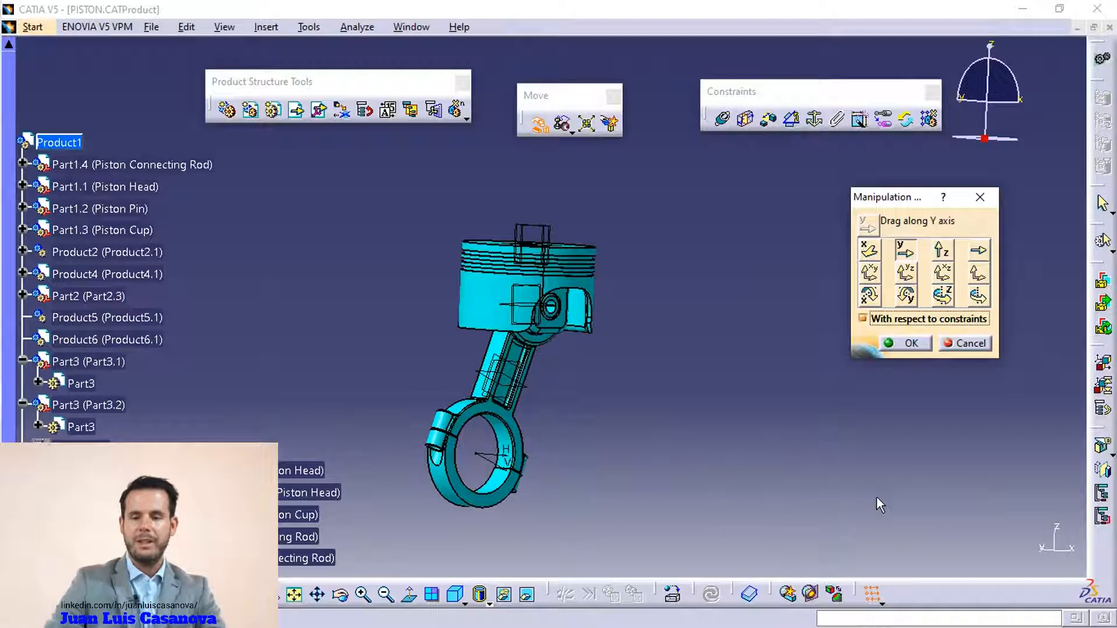
pyautogui.click(988, 320)
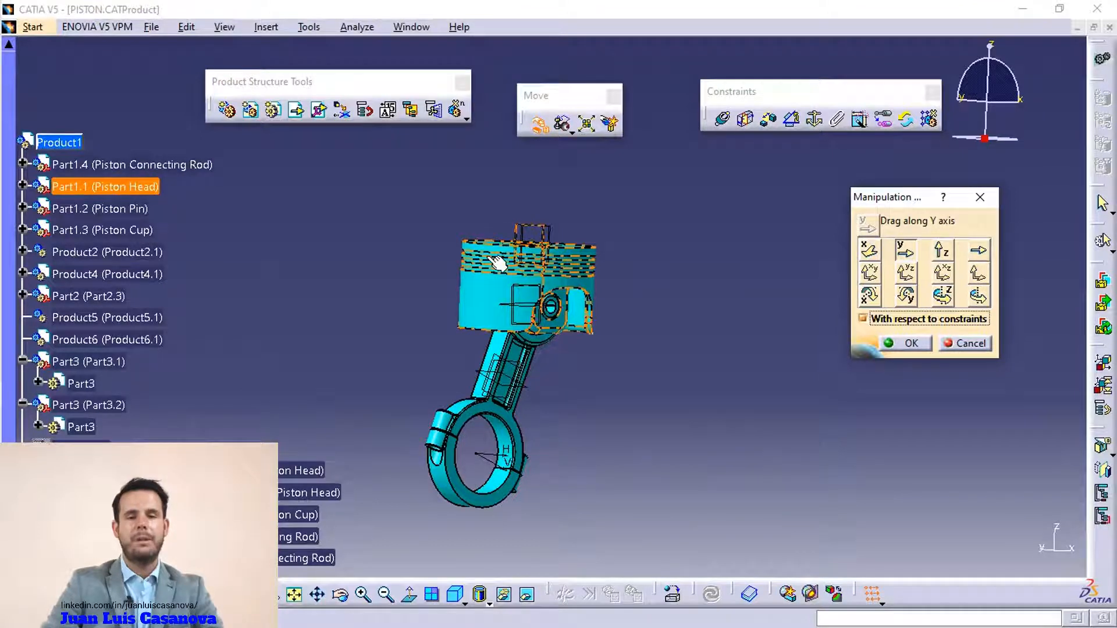
# Rotate the piston components around the Piston Pin's axis while respecting the constraints
pyautogui.moveTo(606, 292); pyautogui.dragTo(670, 213, button='middle')
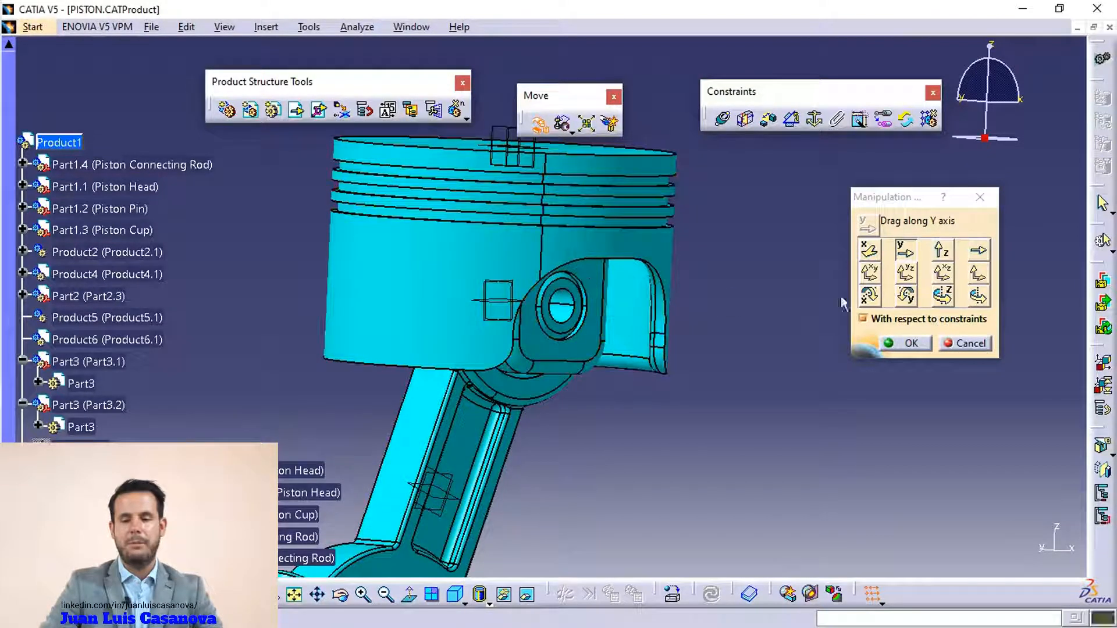
pyautogui.click(978, 296)
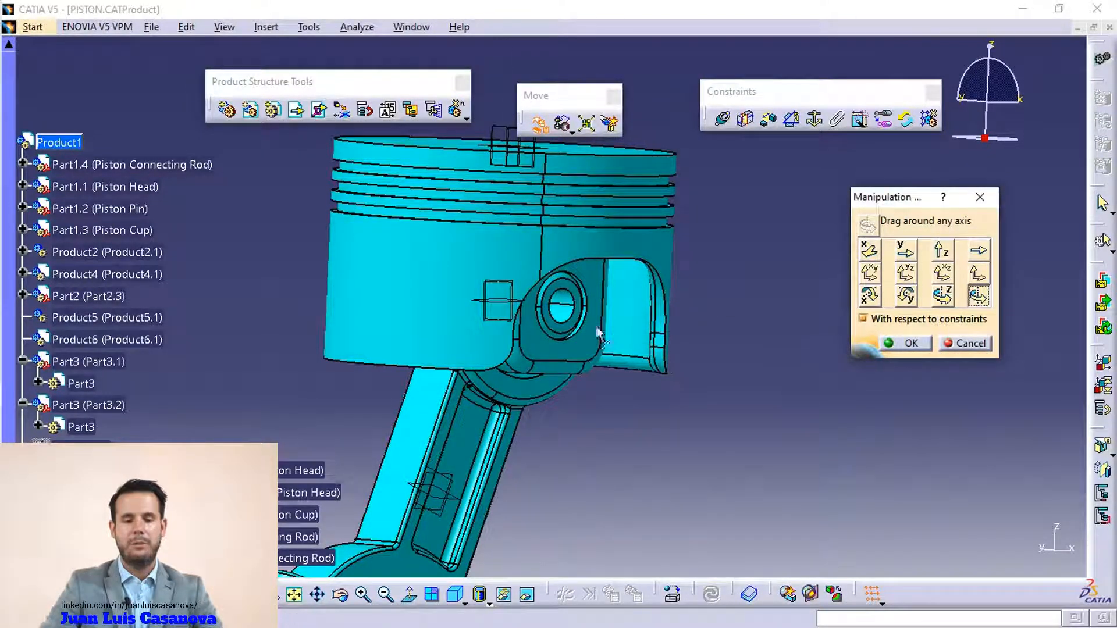
pyautogui.click(570, 311)
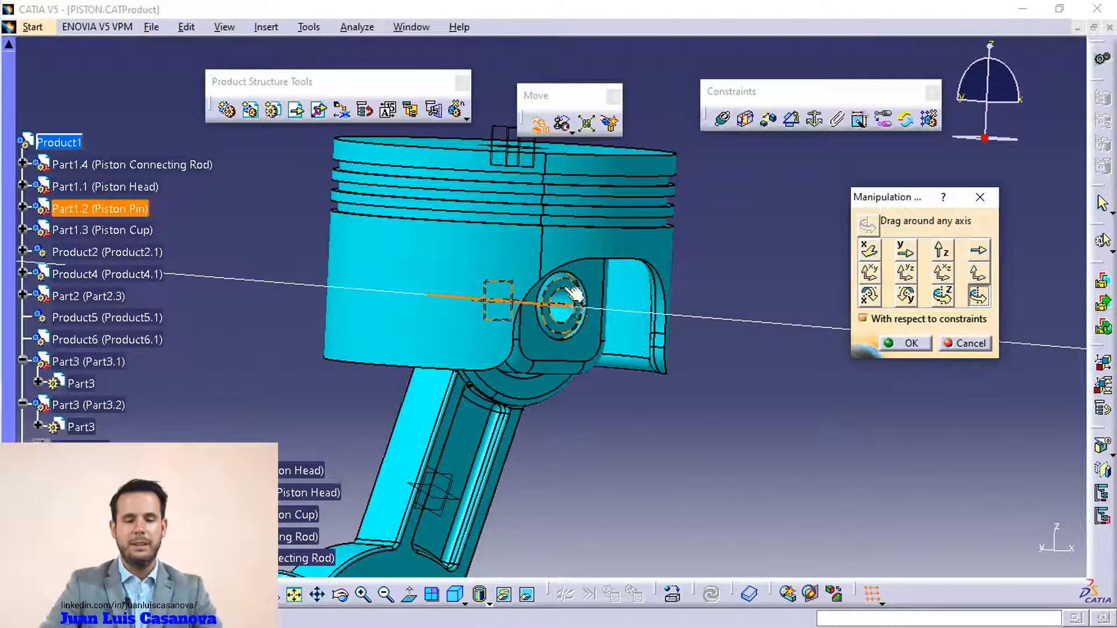
pyautogui.moveTo(567, 299); pyautogui.dragTo(651, 191)
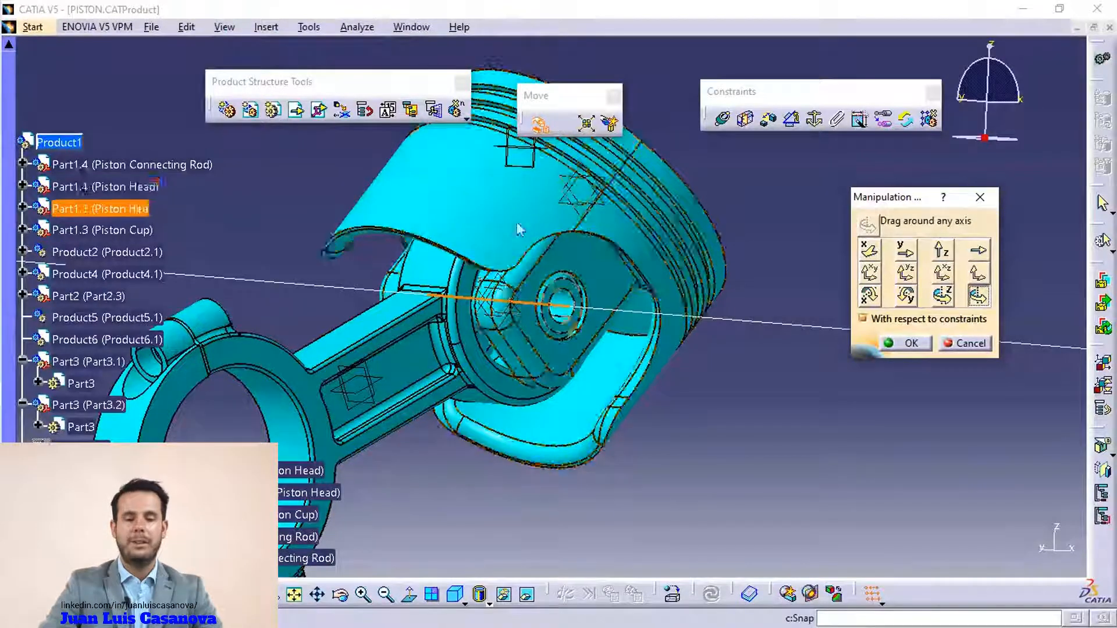
pyautogui.moveTo(547, 202); pyautogui.dragTo(509, 195)
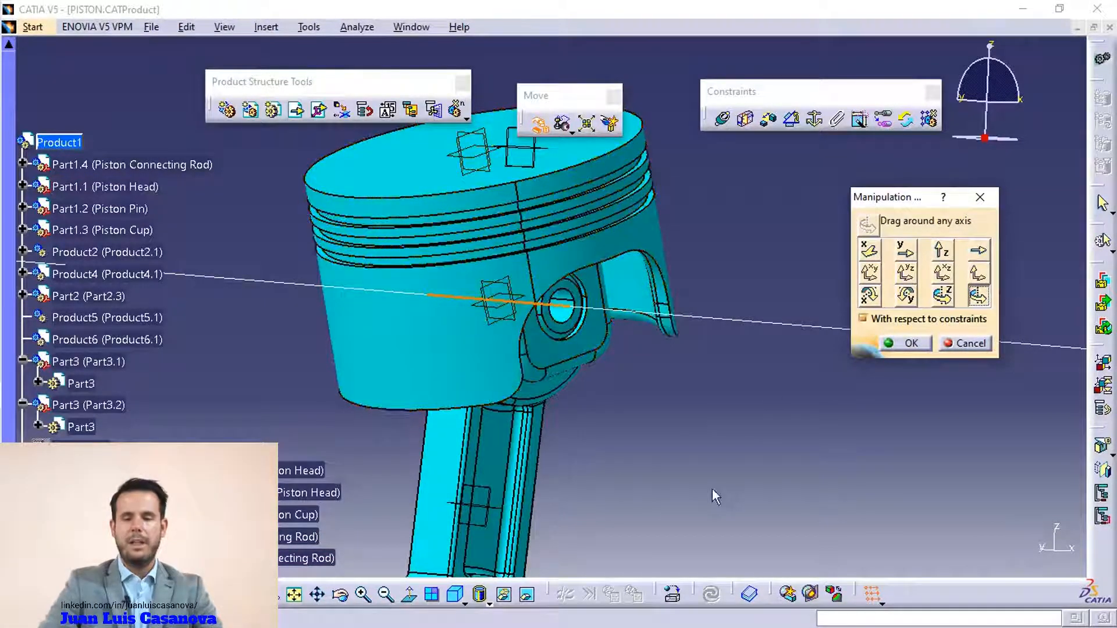
# Stop respecting constraints and separate the Piston Head, Piston Cup and Piston Connecting Rod by translating each along the X axis
pyautogui.moveTo(746, 264); pyautogui.dragTo(762, 362, button='middle')
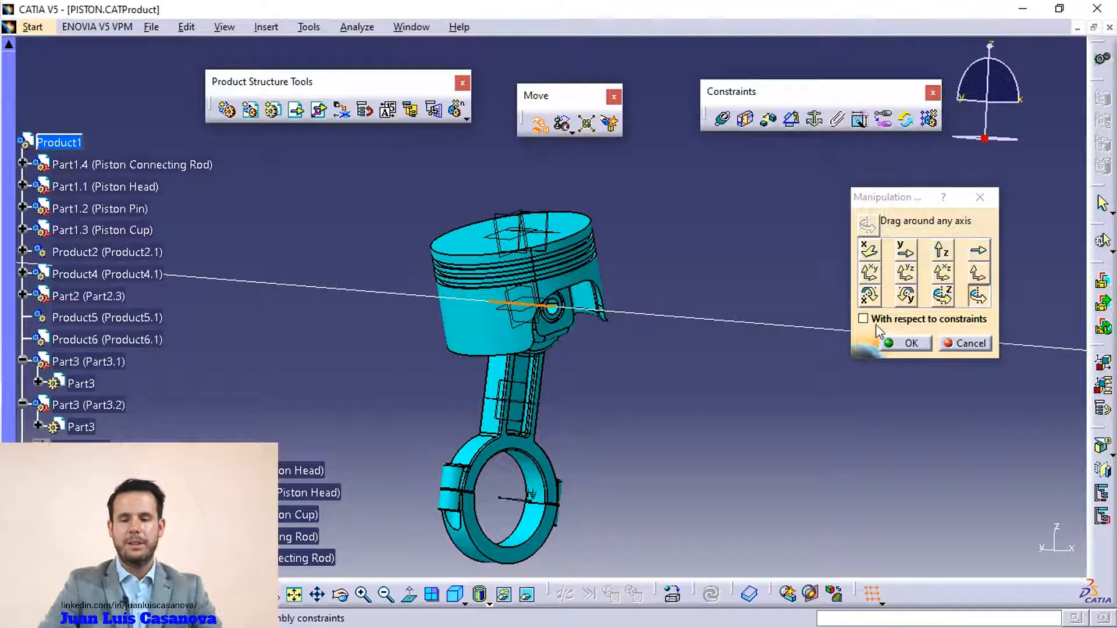
pyautogui.click(869, 252)
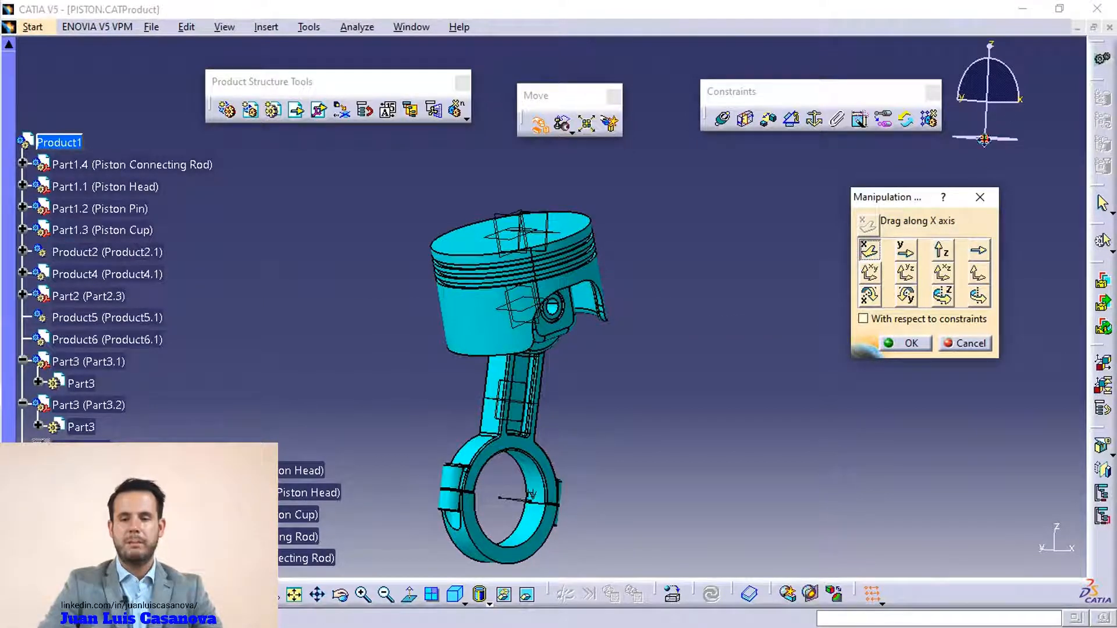
pyautogui.moveTo(505, 321); pyautogui.dragTo(272, 251)
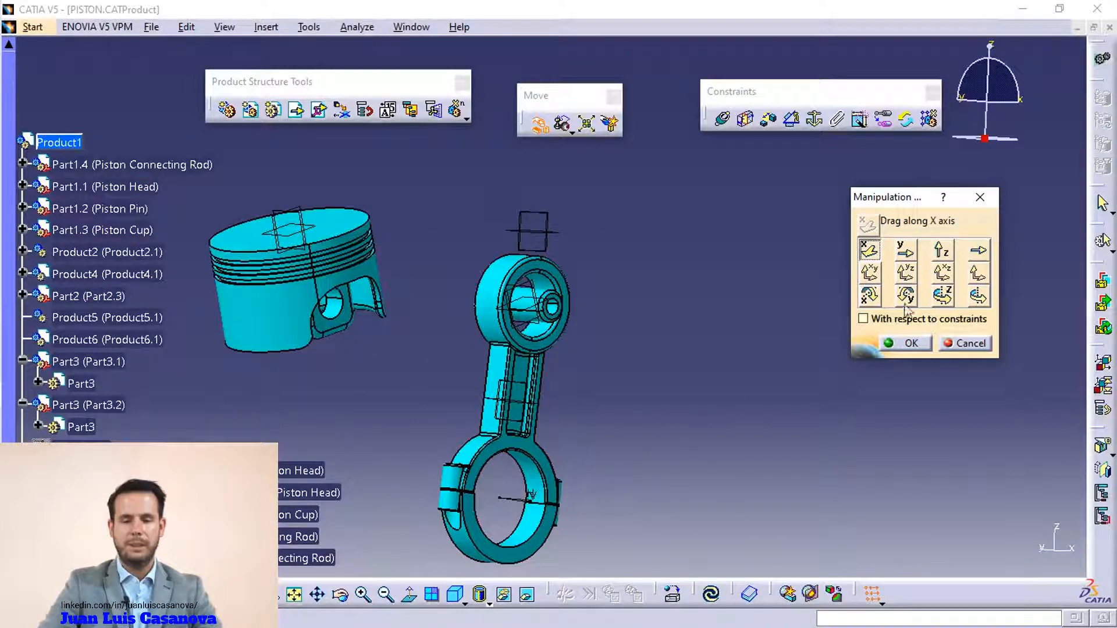
pyautogui.moveTo(558, 557); pyautogui.dragTo(770, 563)
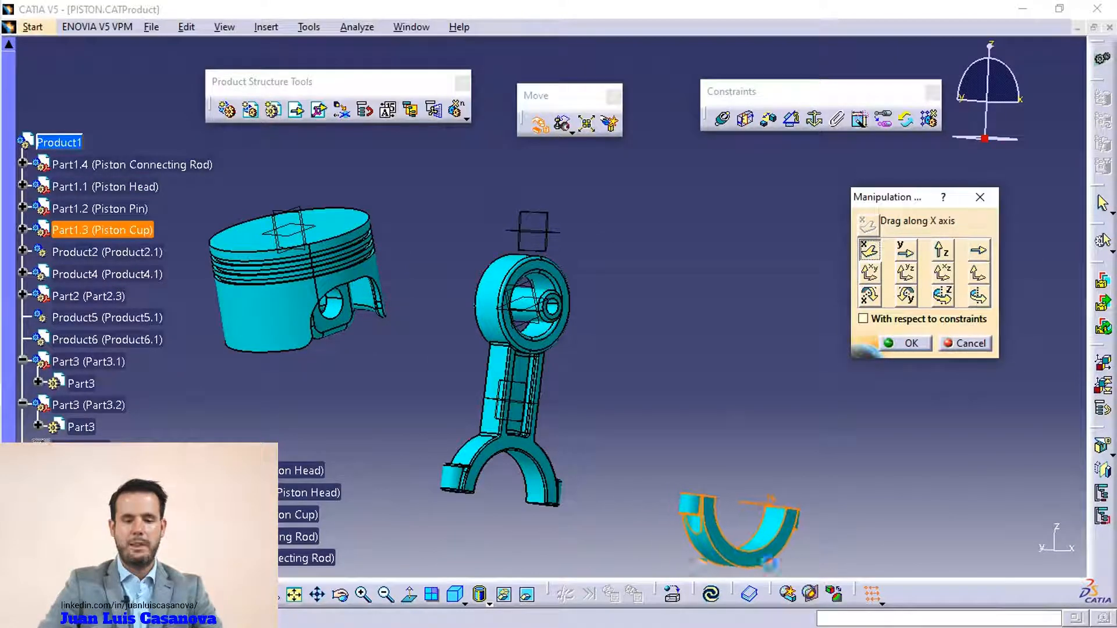
pyautogui.moveTo(576, 420); pyautogui.dragTo(630, 431)
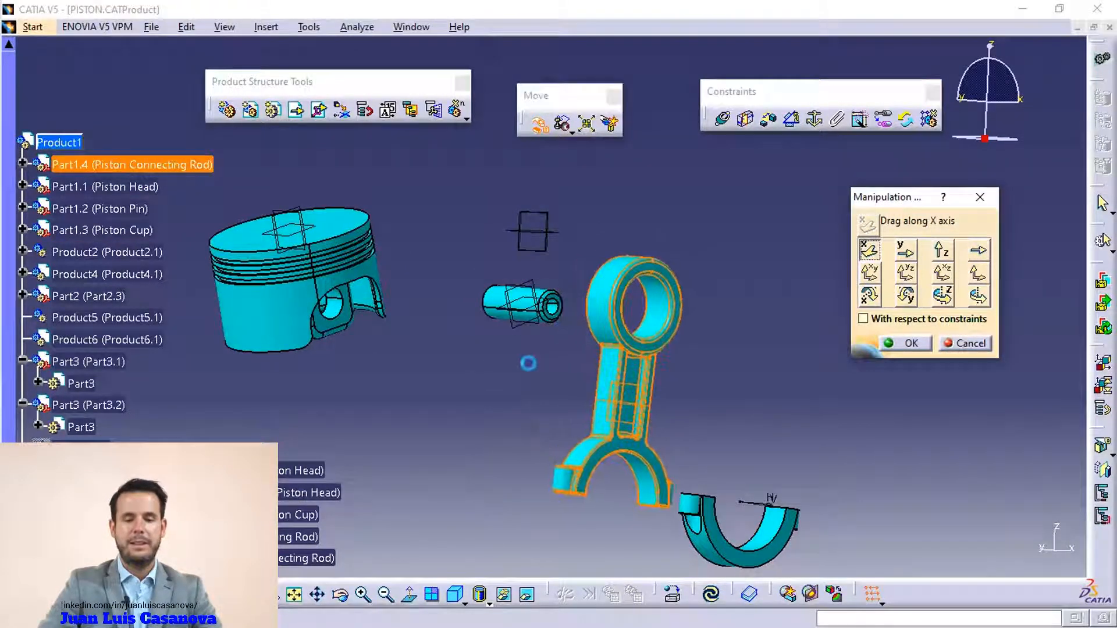
# Update the separated assembly to reapply its constraints, and accept the manipulation
pyautogui.moveTo(429, 311); pyautogui.dragTo(515, 371, button='middle')
pyautogui.moveTo(604, 292); pyautogui.dragTo(746, 396, button='middle')
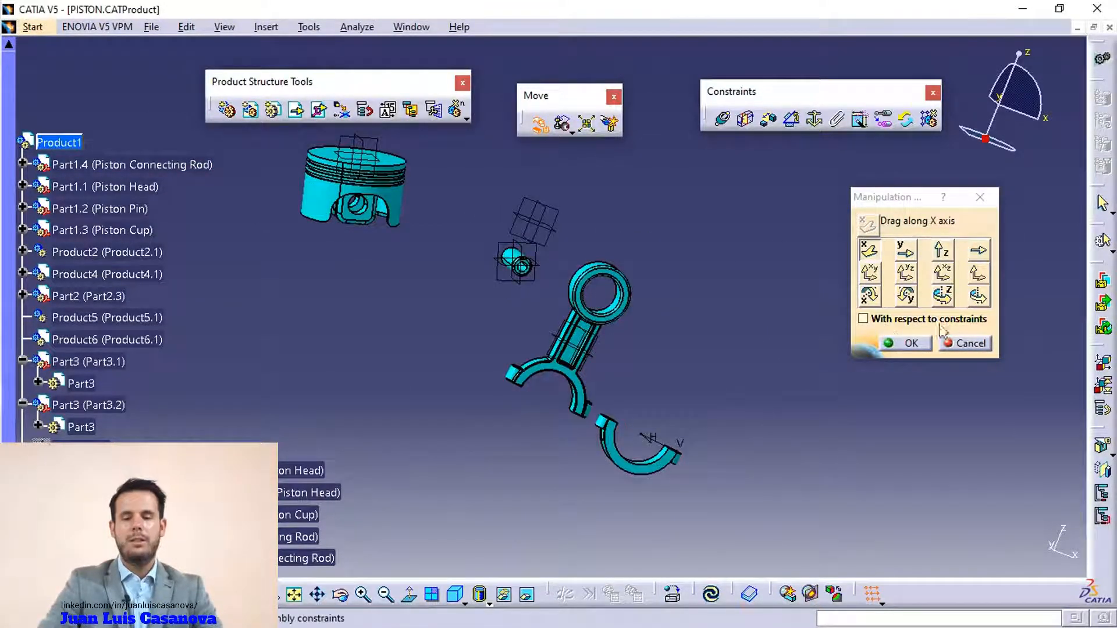
pyautogui.moveTo(400, 316); pyautogui.dragTo(478, 340, button='middle')
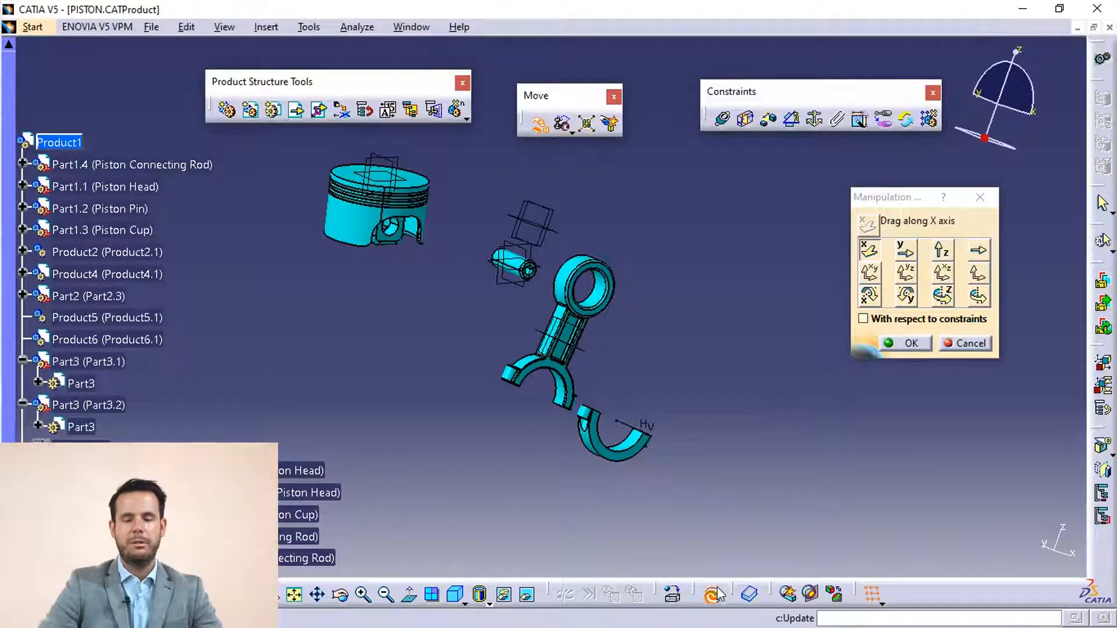
pyautogui.click(717, 592)
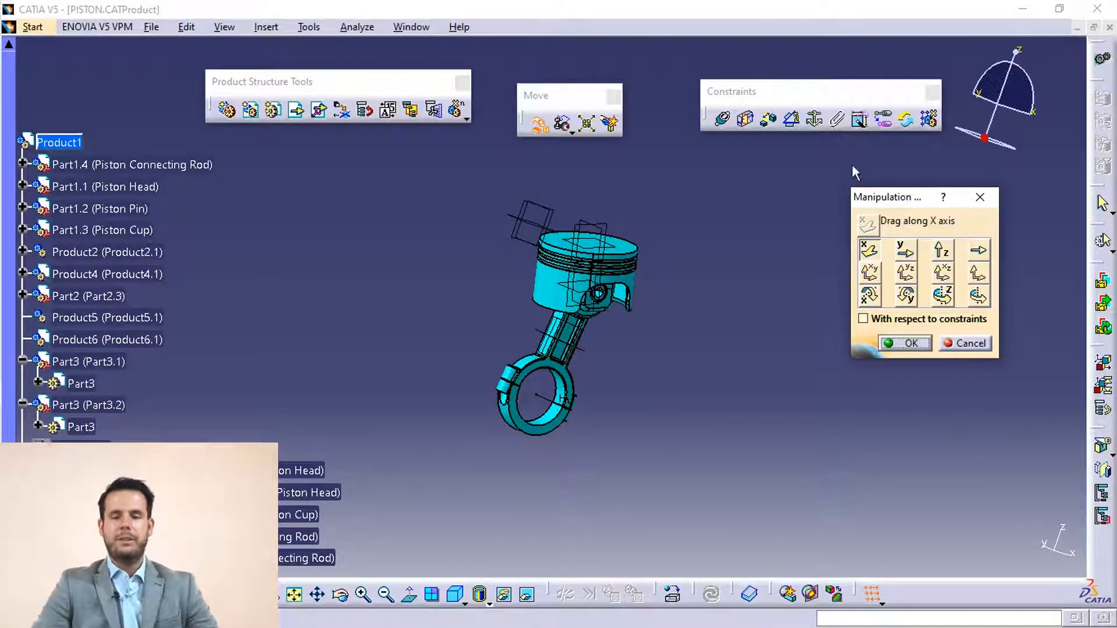
pyautogui.click(912, 344)
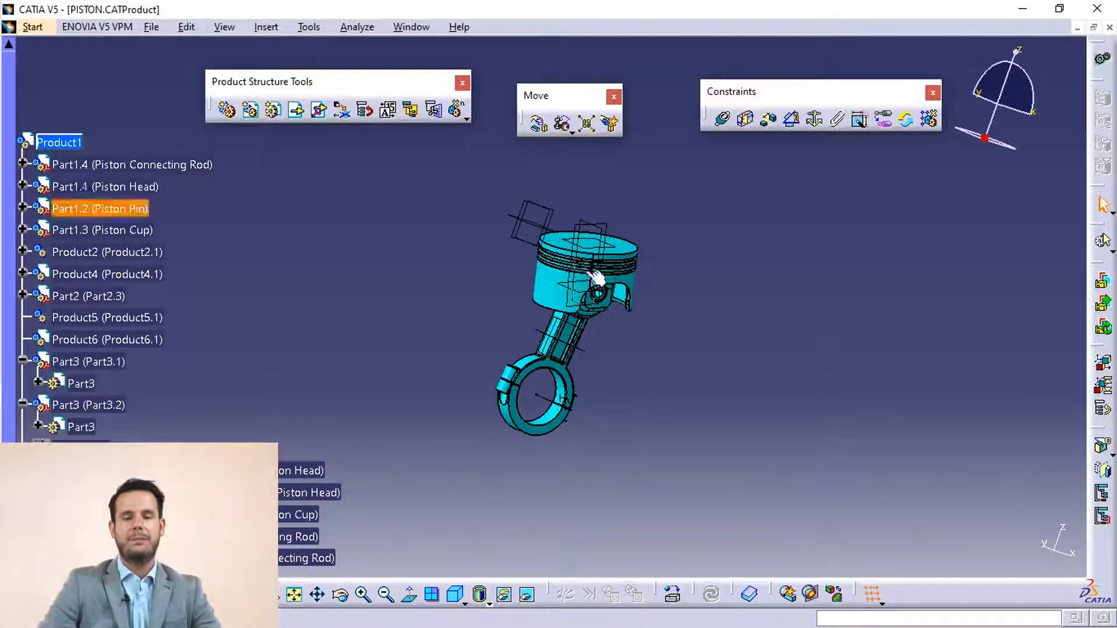
# Explode Product1 in 3D at all levels with no fixed product, accepting the modified product positions
pyautogui.click(568, 132)
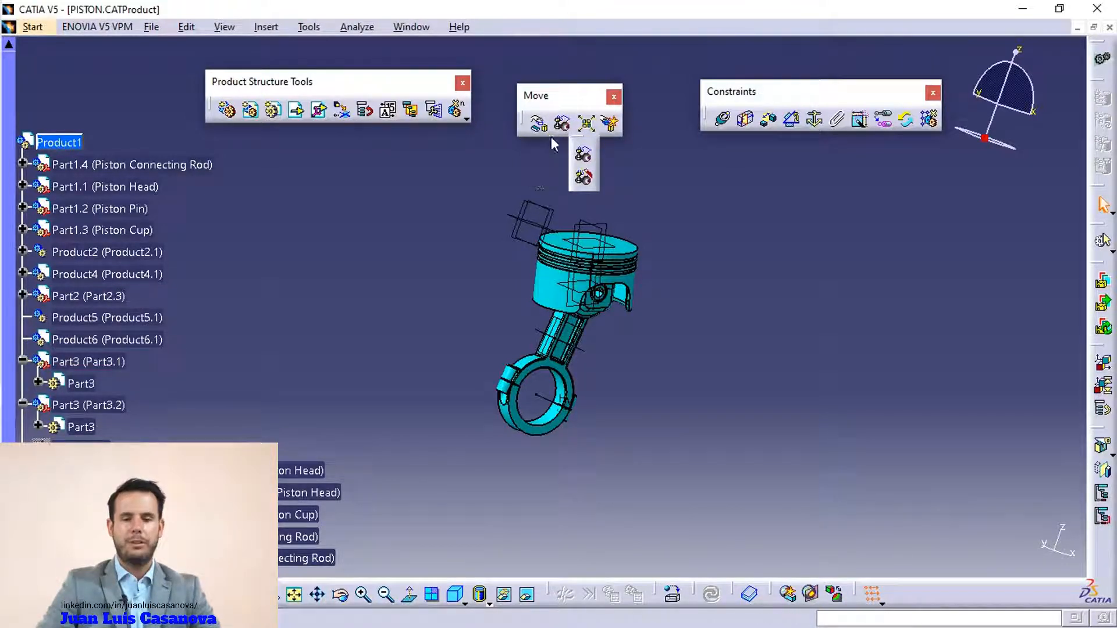
pyautogui.click(587, 123)
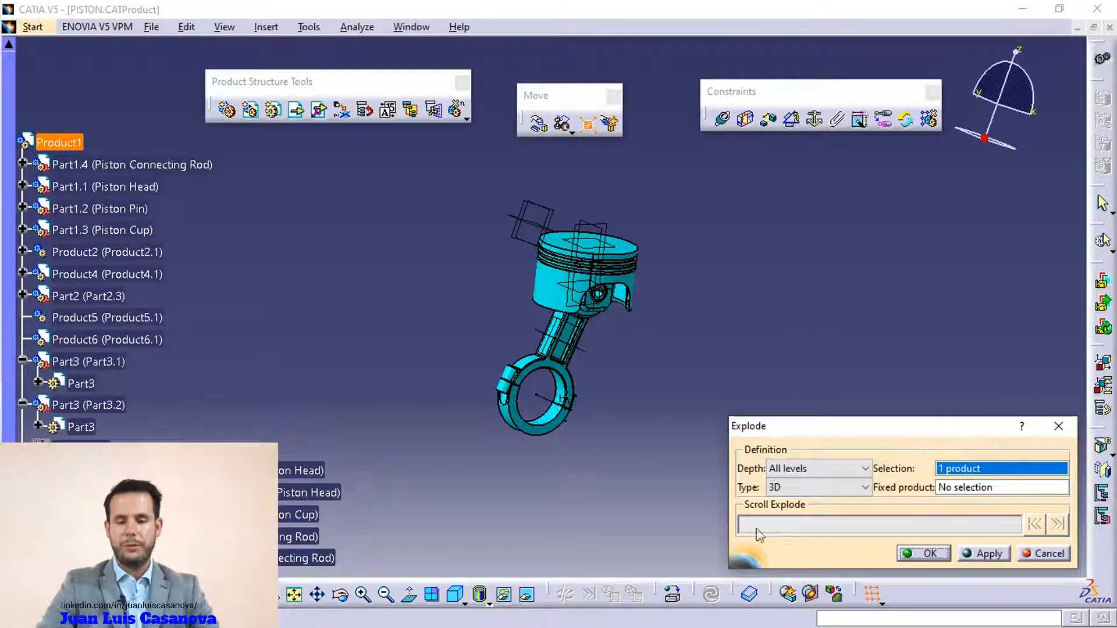
pyautogui.moveTo(863, 431); pyautogui.dragTo(811, 221)
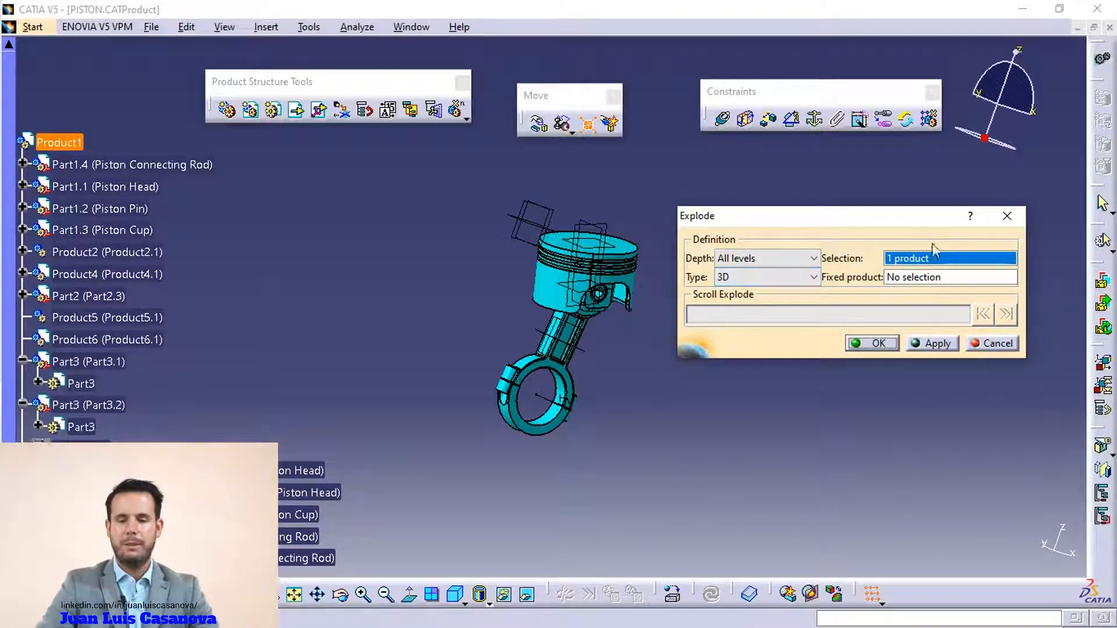
pyautogui.click(877, 344)
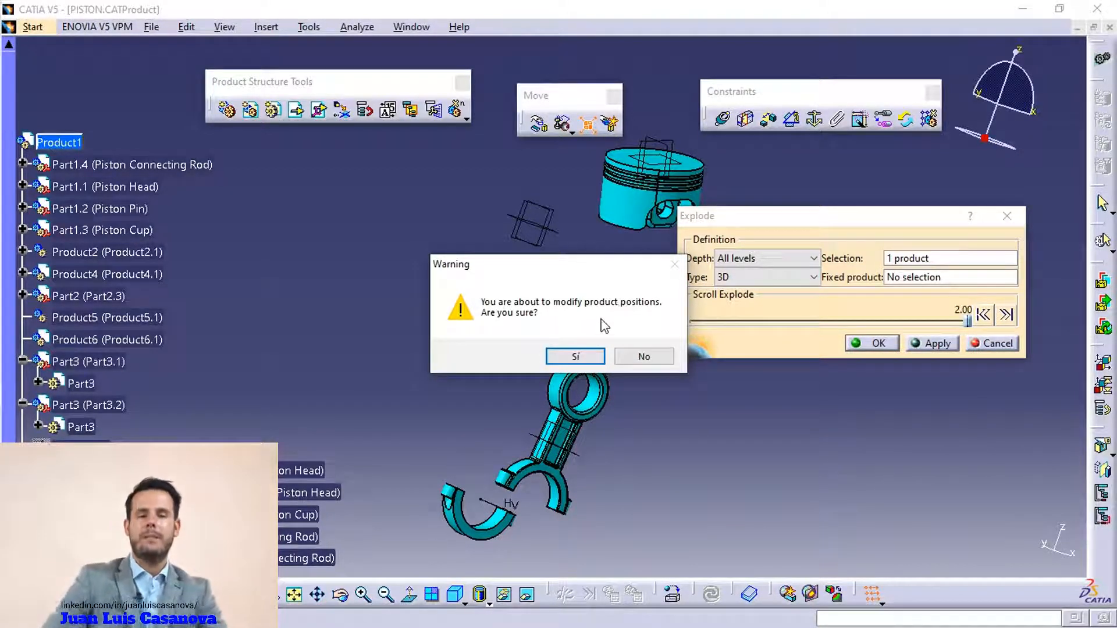
pyautogui.click(579, 355)
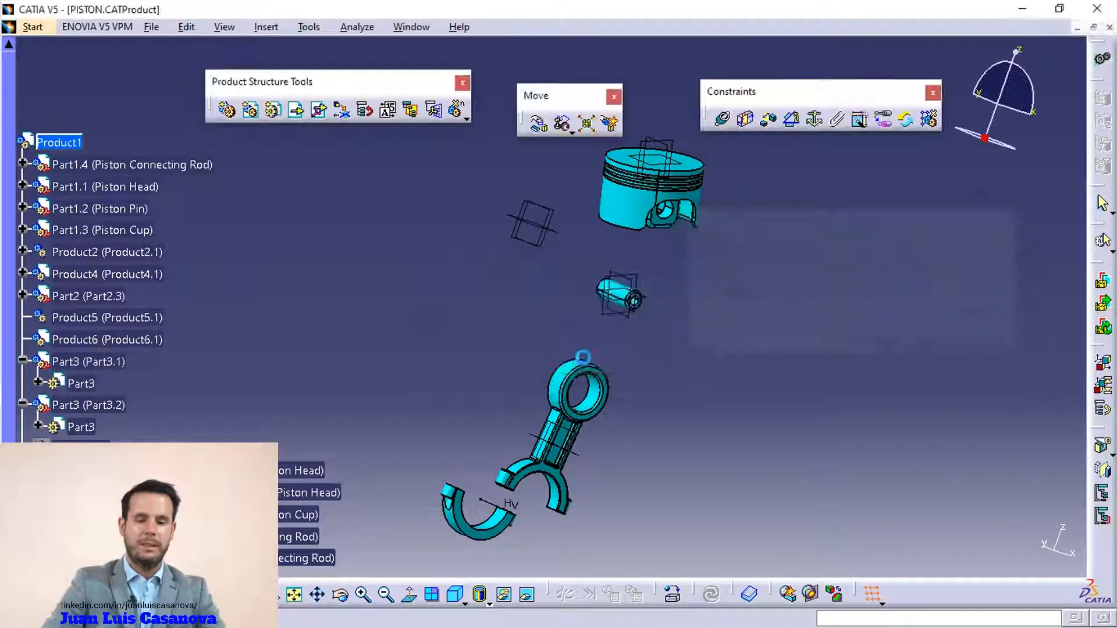
# Review the exploded parts and the constraints in the tree, and update the assembly to bring the components back together
pyautogui.moveTo(742, 374); pyautogui.dragTo(774, 337, button='middle')
pyautogui.moveTo(720, 244); pyautogui.dragTo(655, 302, button='middle')
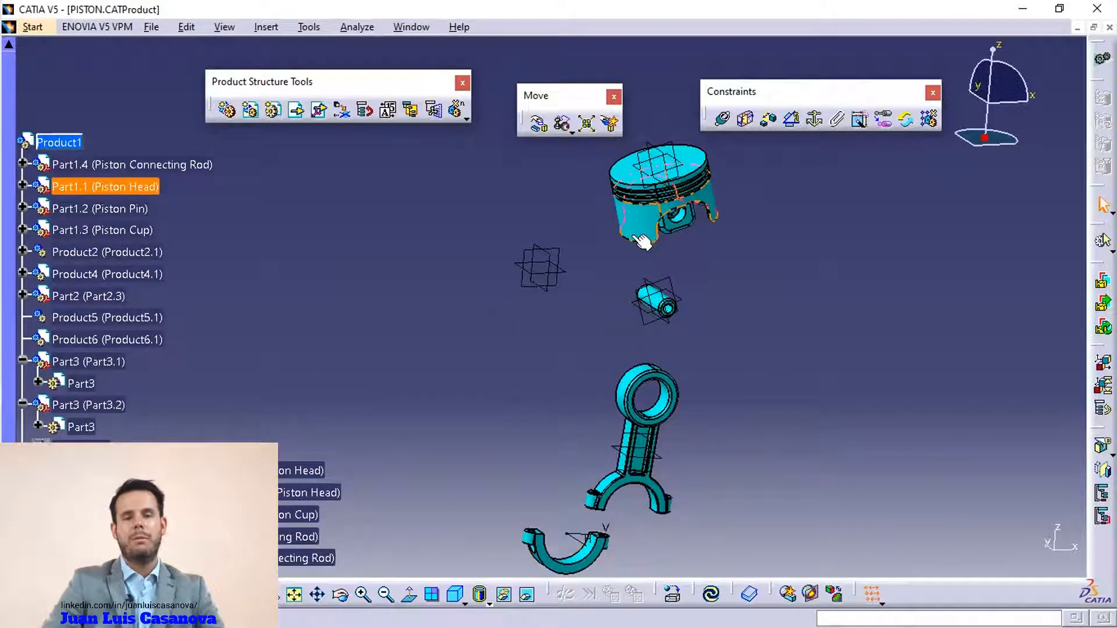
pyautogui.click(722, 119)
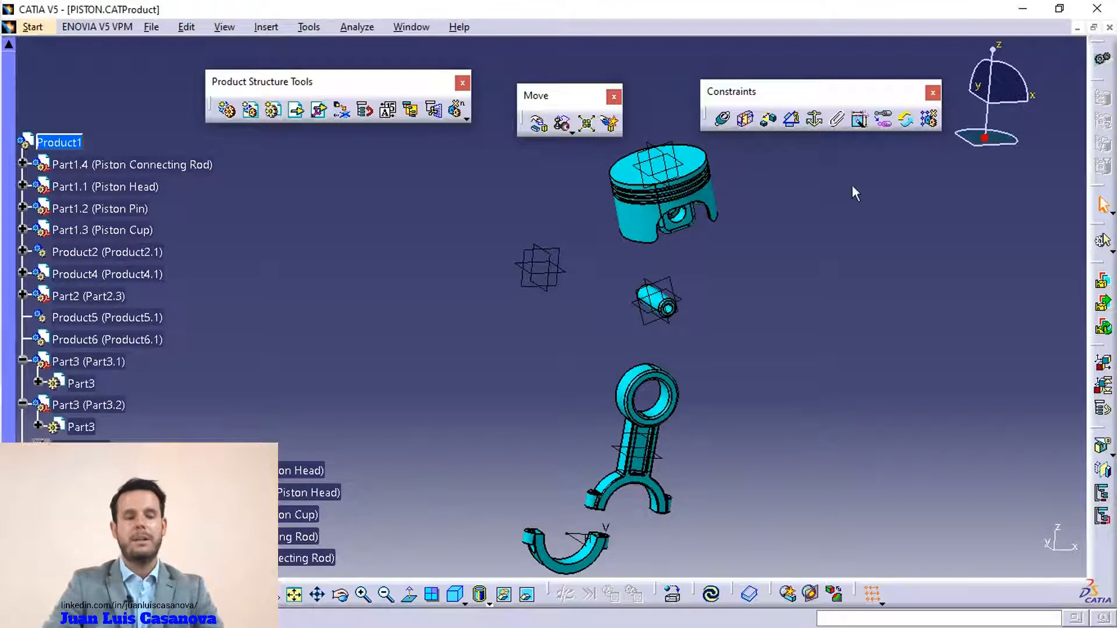
pyautogui.scroll(-2, 310, 417)
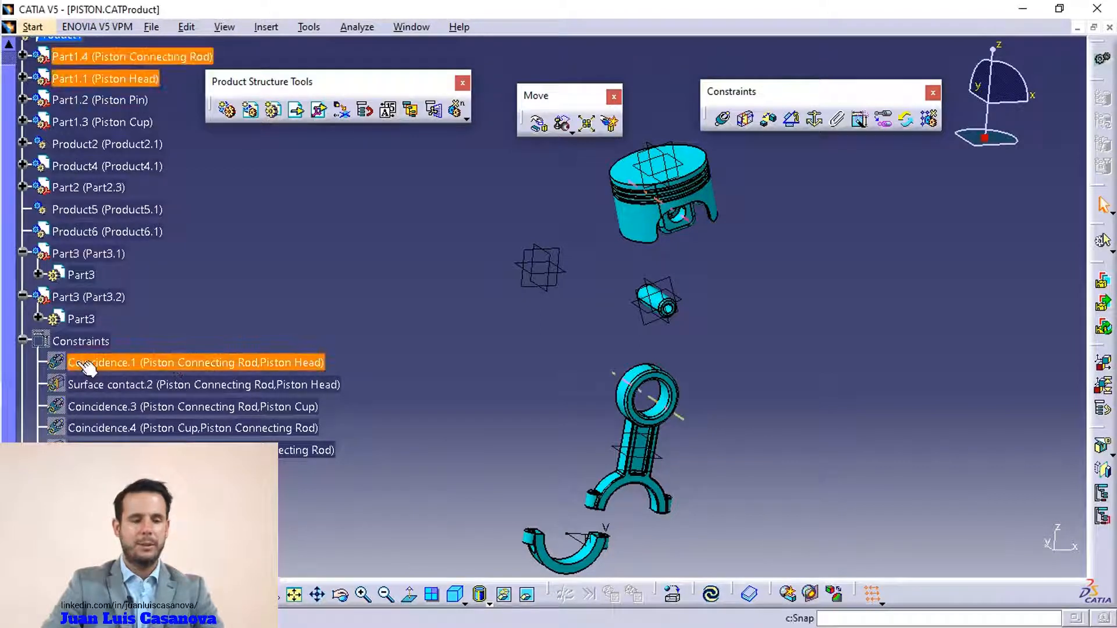
pyautogui.click(712, 595)
pyautogui.moveTo(662, 446); pyautogui.dragTo(632, 212, button='middle')
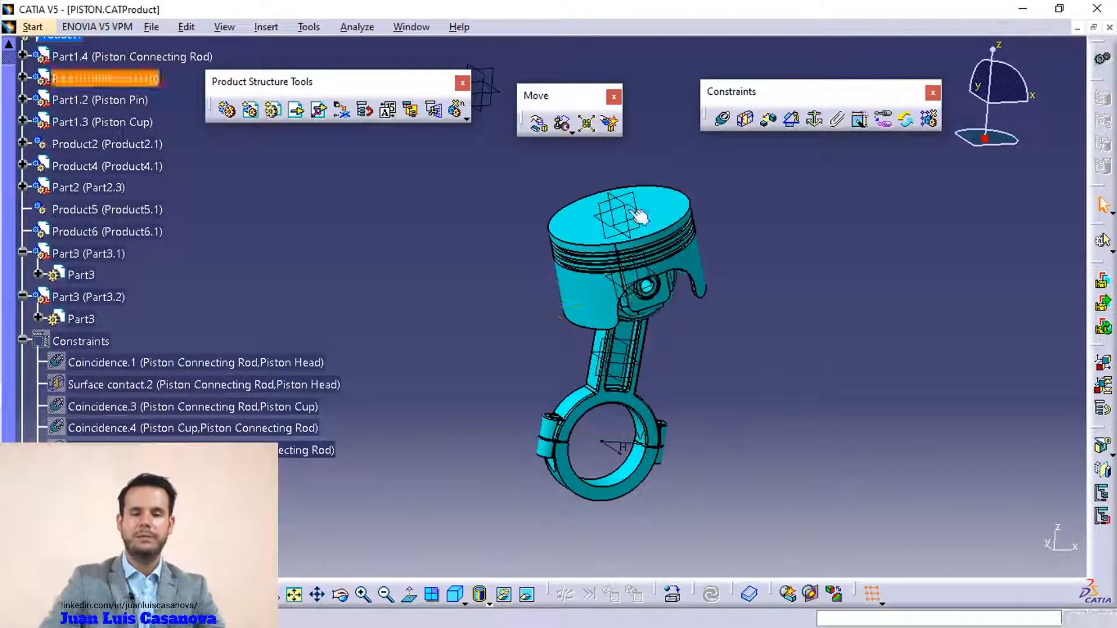
# Enable Stop manipulate on clash and rotate the Piston Connecting Rod around the Piston Pin's axis against the displaced Piston Cup, respecting constraints
pyautogui.click(610, 123)
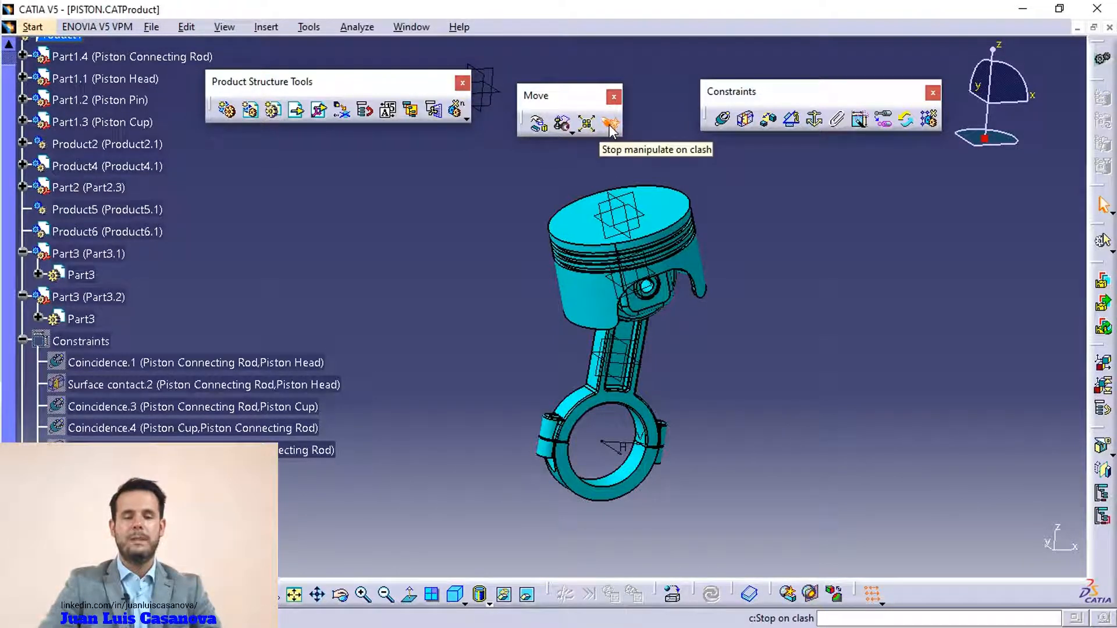
pyautogui.moveTo(676, 362); pyautogui.dragTo(614, 137, button='middle')
pyautogui.click(545, 130)
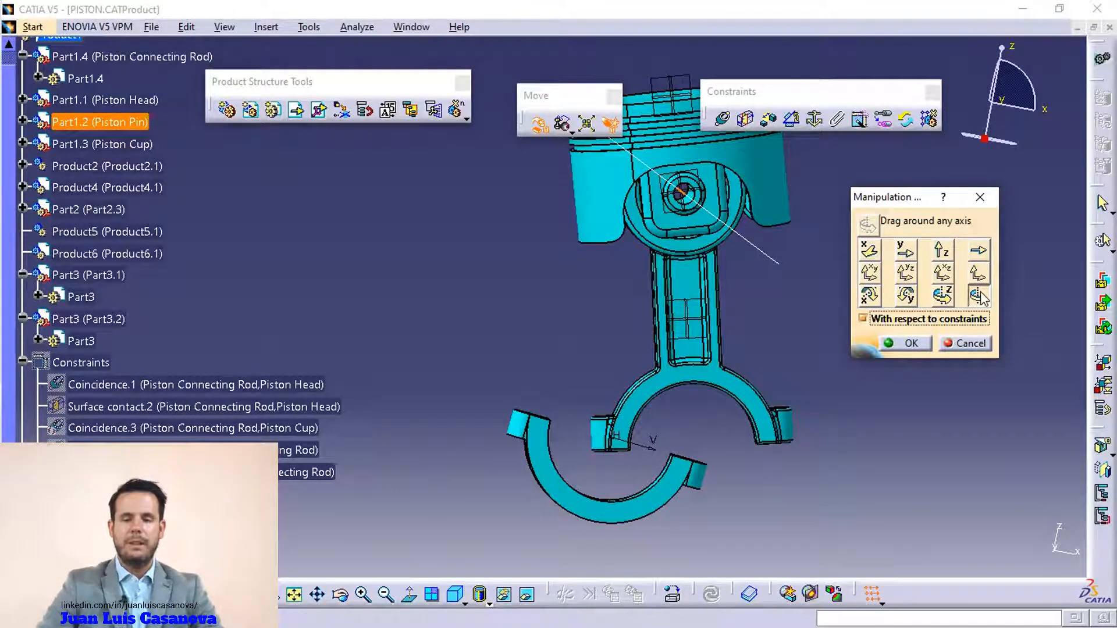
pyautogui.scroll(1, 706, 214)
pyautogui.moveTo(710, 216); pyautogui.dragTo(599, 249, button='middle')
pyautogui.moveTo(529, 426); pyautogui.dragTo(543, 448)
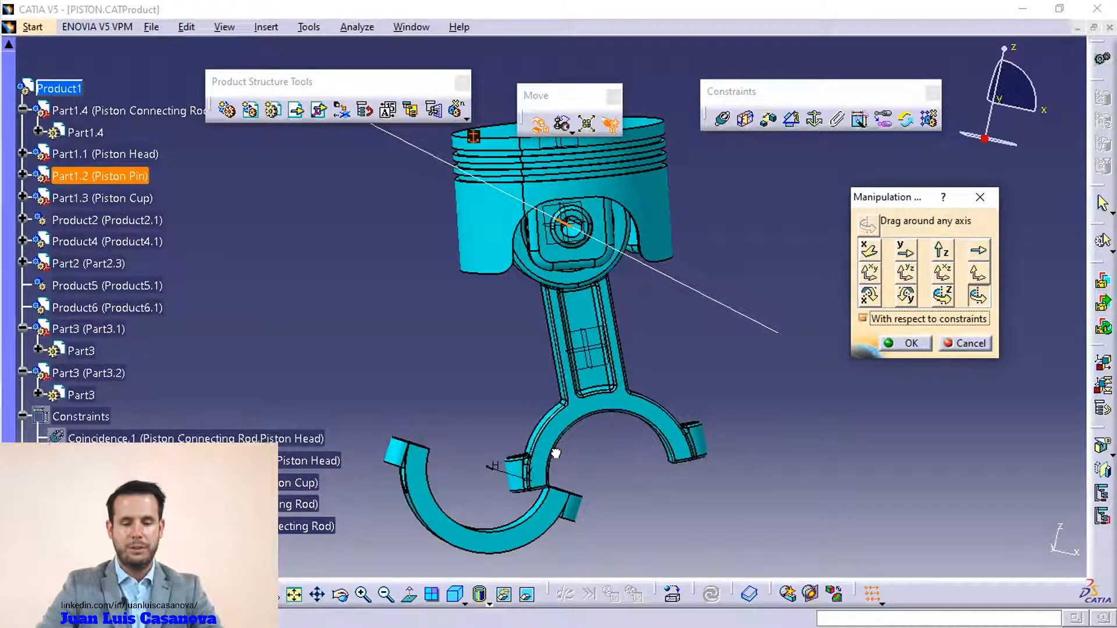
pyautogui.keyDown('ctrl'); pyautogui.click(562, 455); pyautogui.keyUp('ctrl')
pyautogui.moveTo(562, 455); pyautogui.dragTo(466, 450)
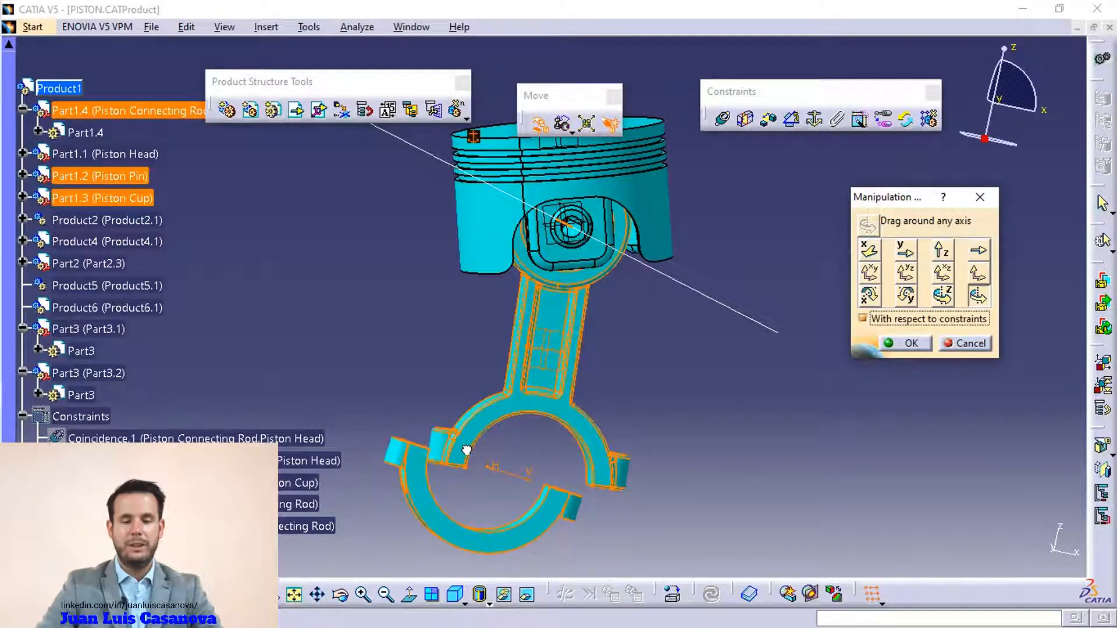
# Rotate the Piston Connecting Rod's end against the Piston Cup in a close-up view, and cancel the manipulation
pyautogui.moveTo(446, 429); pyautogui.dragTo(608, 121, button='middle')
pyautogui.moveTo(852, 473); pyautogui.dragTo(640, 257, button='middle')
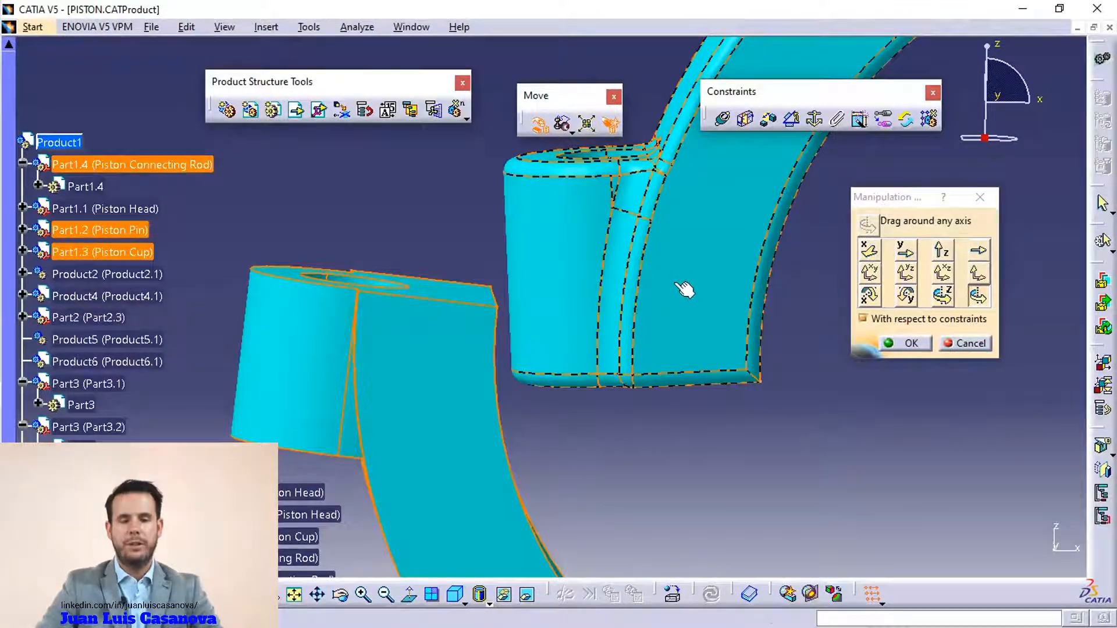
pyautogui.moveTo(673, 296); pyautogui.dragTo(615, 309)
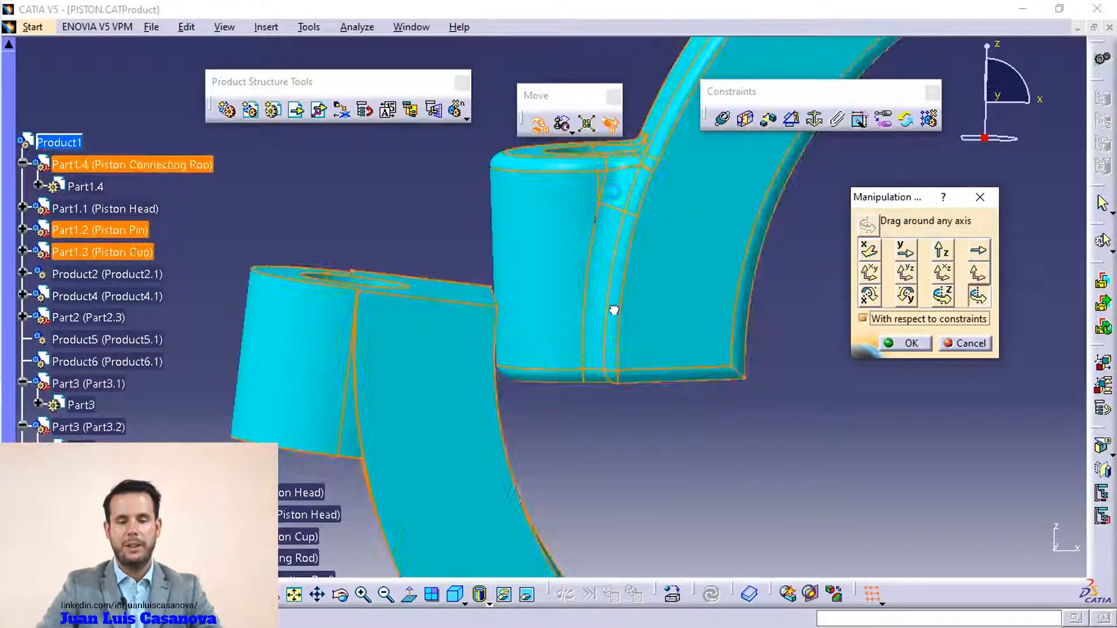
pyautogui.click(969, 344)
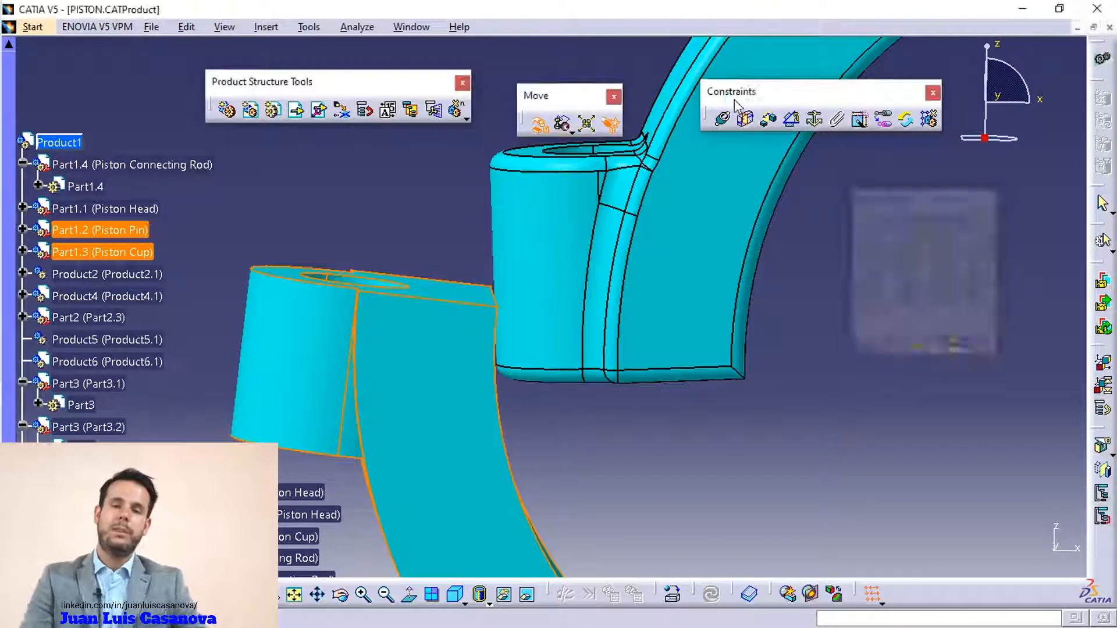
# Update the assembly to bring the displaced Piston Cup back against the Piston Connecting Rod
pyautogui.moveTo(755, 239); pyautogui.dragTo(753, 407, button='middle')
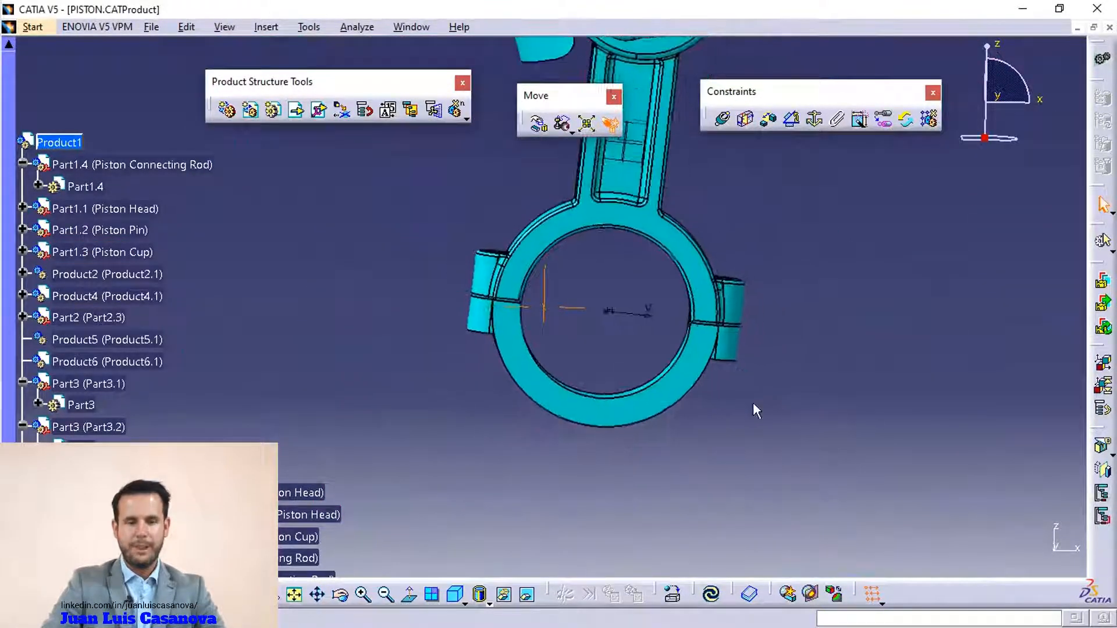
pyautogui.moveTo(546, 174); pyautogui.dragTo(608, 207, button='middle')
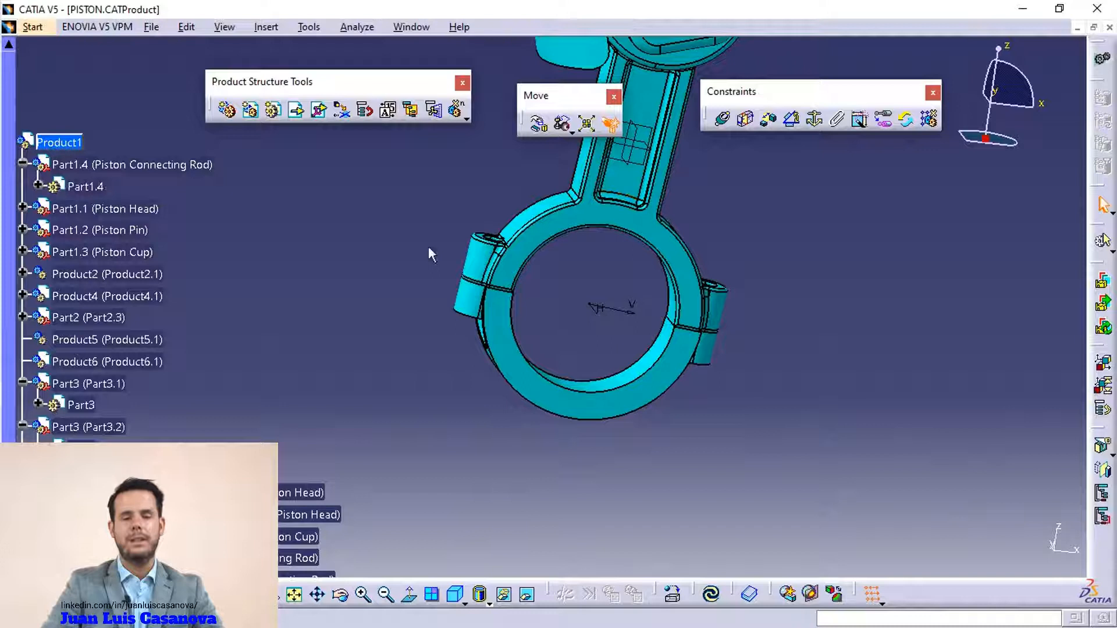
pyautogui.moveTo(574, 247); pyautogui.dragTo(573, 427, button='middle')
pyautogui.click(709, 594)
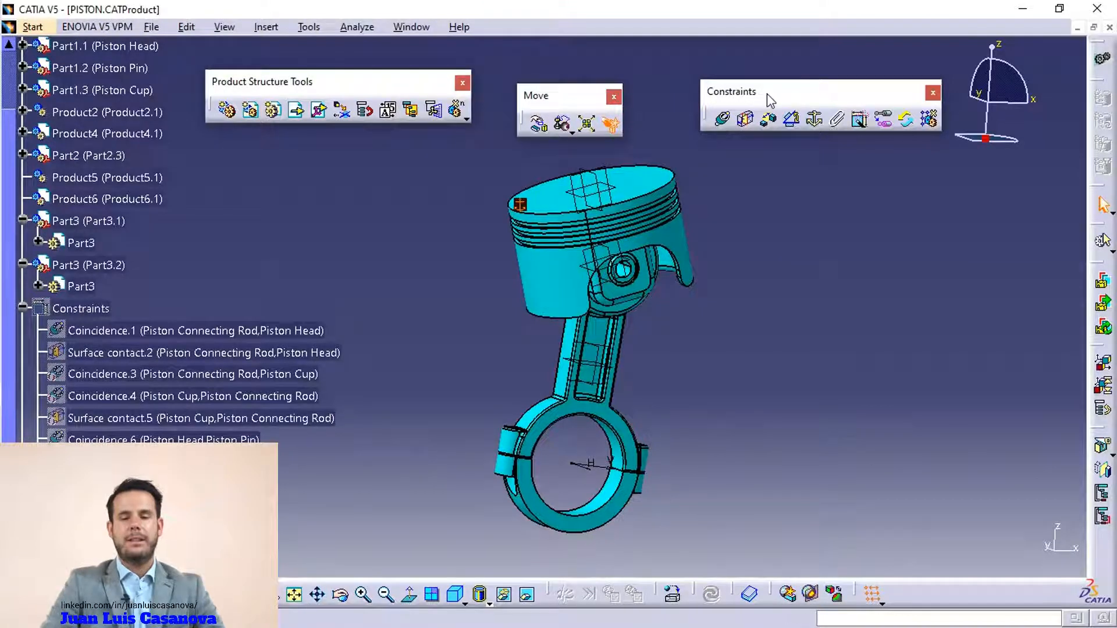
pyautogui.moveTo(749, 91); pyautogui.dragTo(745, 136)
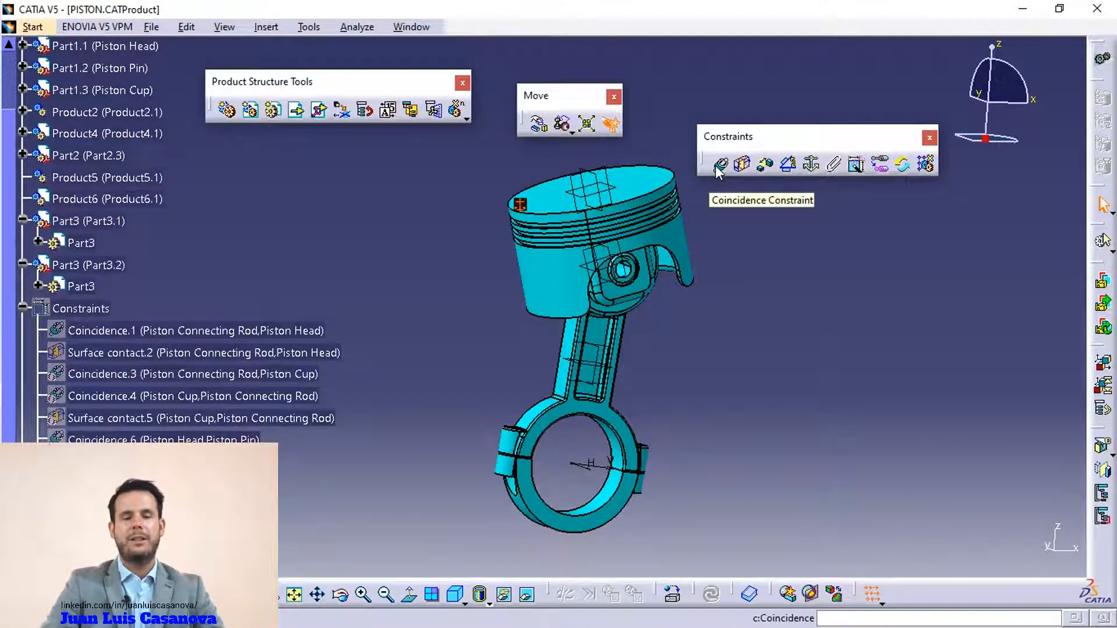
pyautogui.click(719, 164)
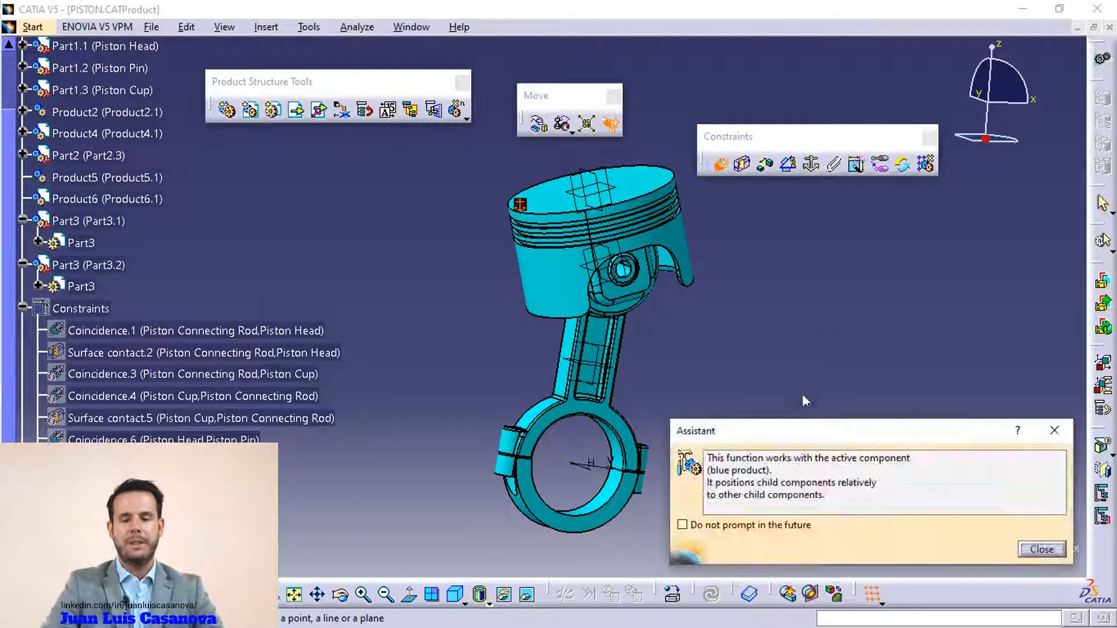
pyautogui.click(1042, 549)
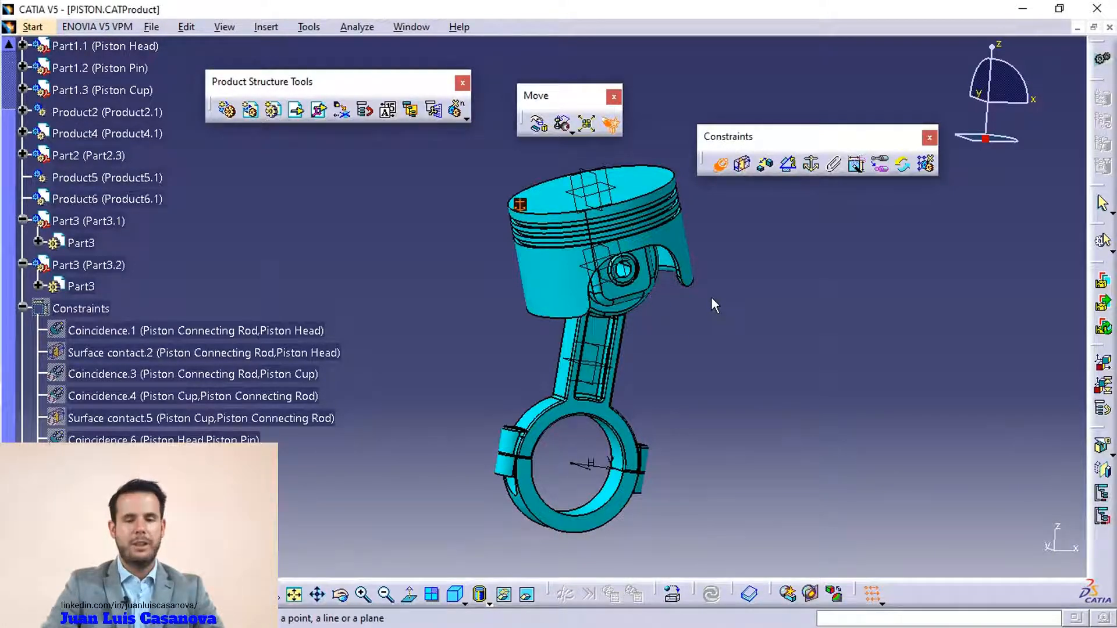
pyautogui.click(722, 165)
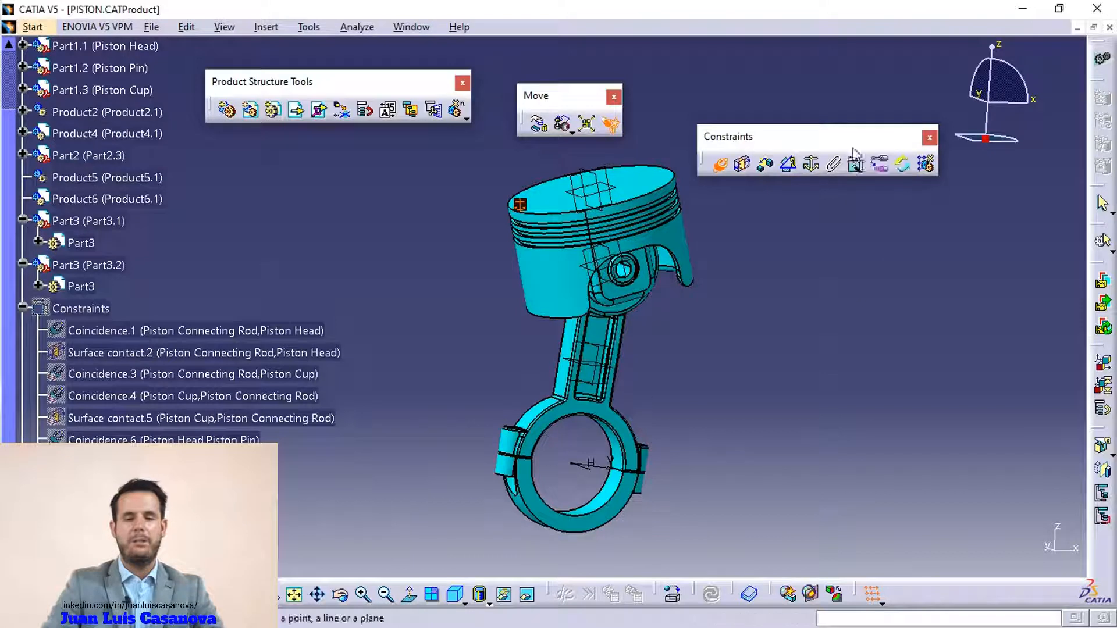
pyautogui.click(719, 165)
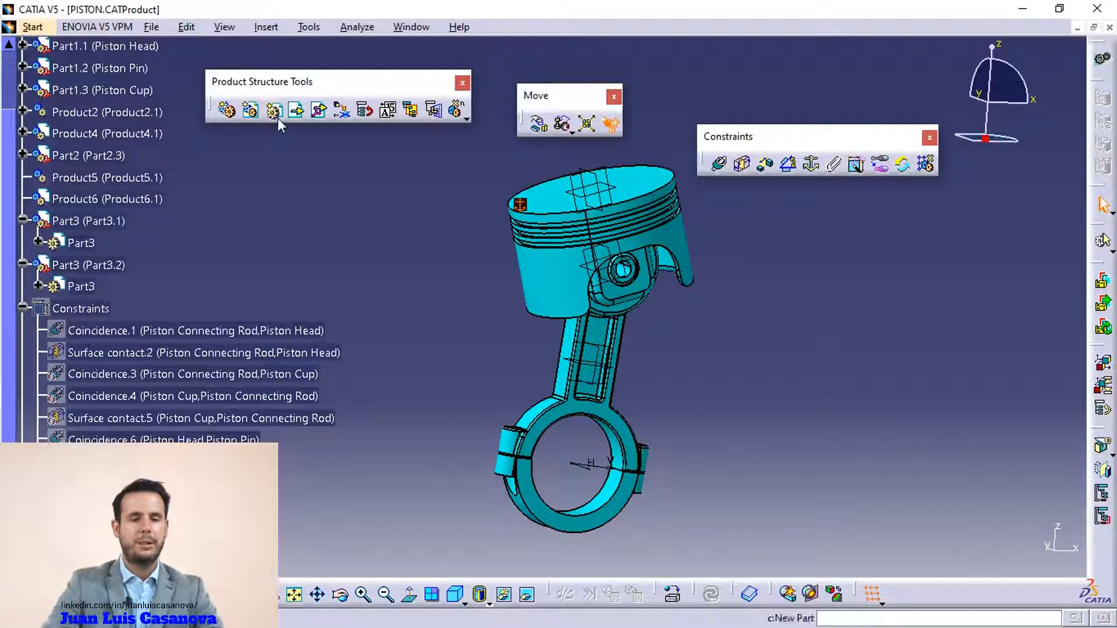
# Insert the existing Piston Head part from the PISTON folder into Product1
pyautogui.click(296, 111)
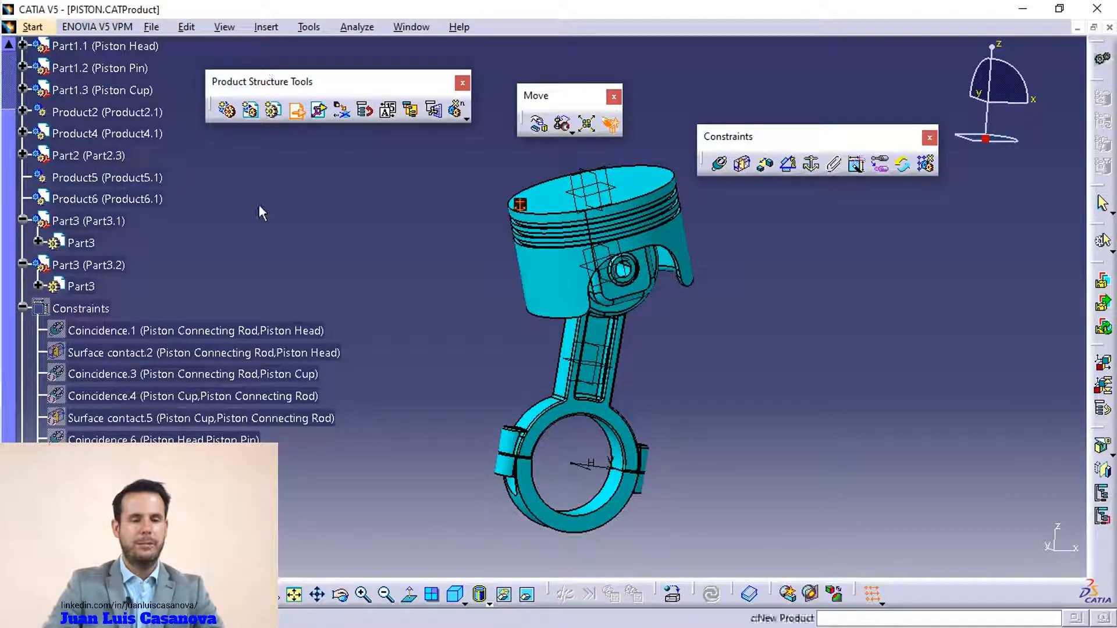
pyautogui.scroll(4, 259, 205)
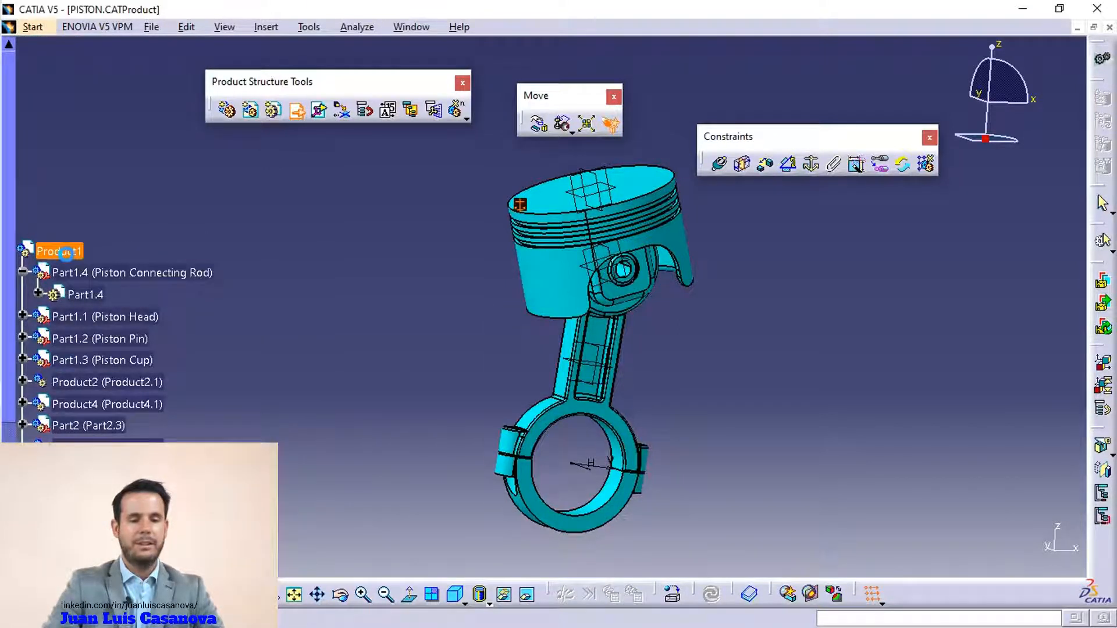
pyautogui.click(66, 253)
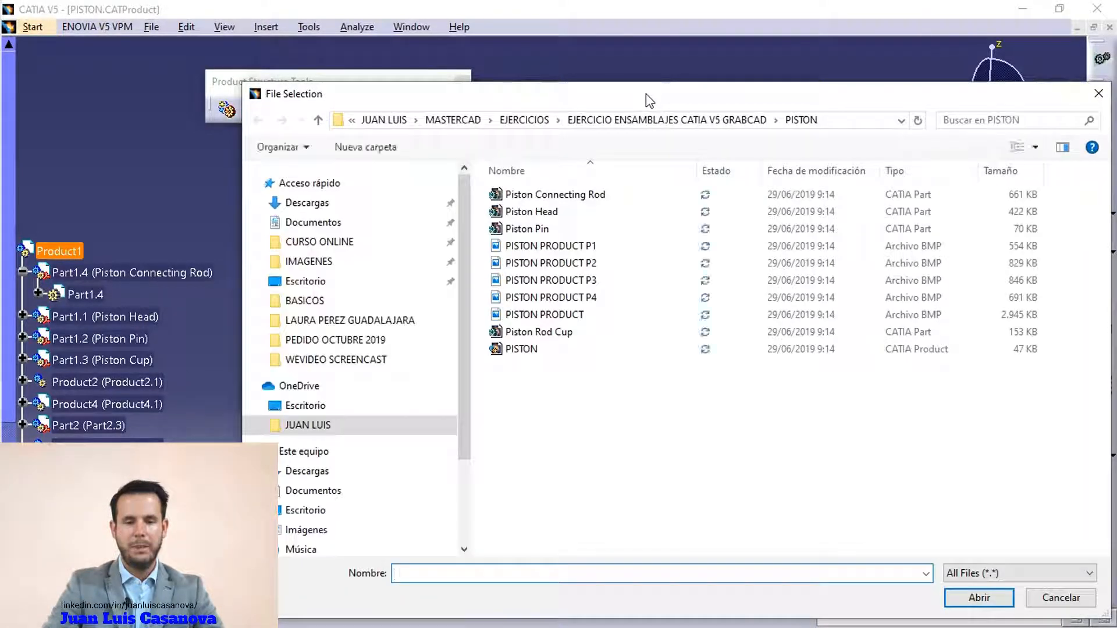
pyautogui.click(546, 213)
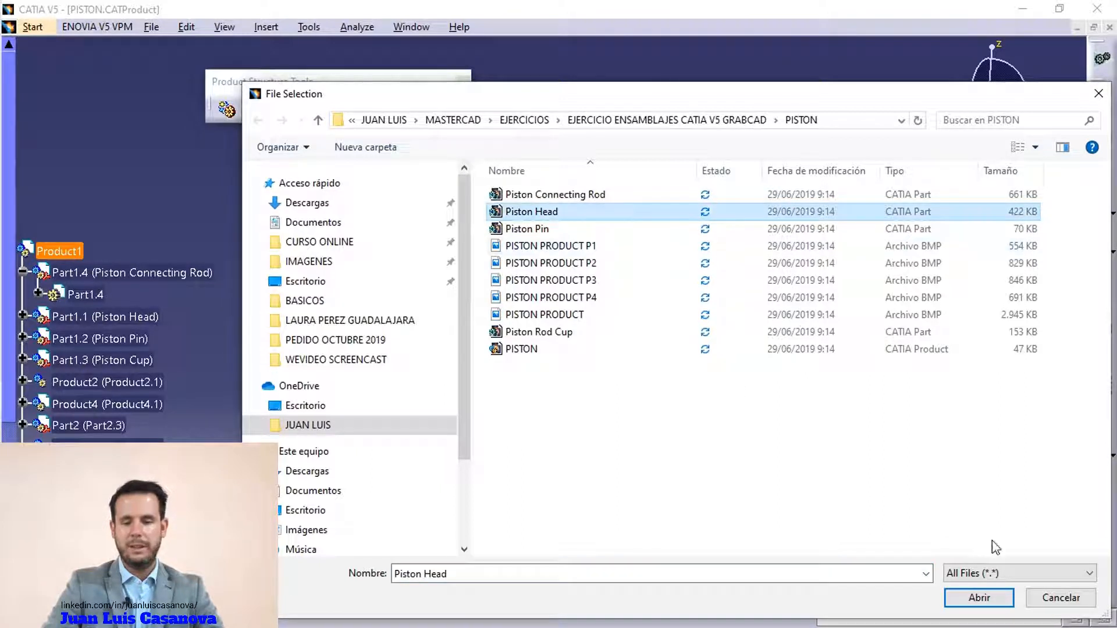
pyautogui.click(988, 596)
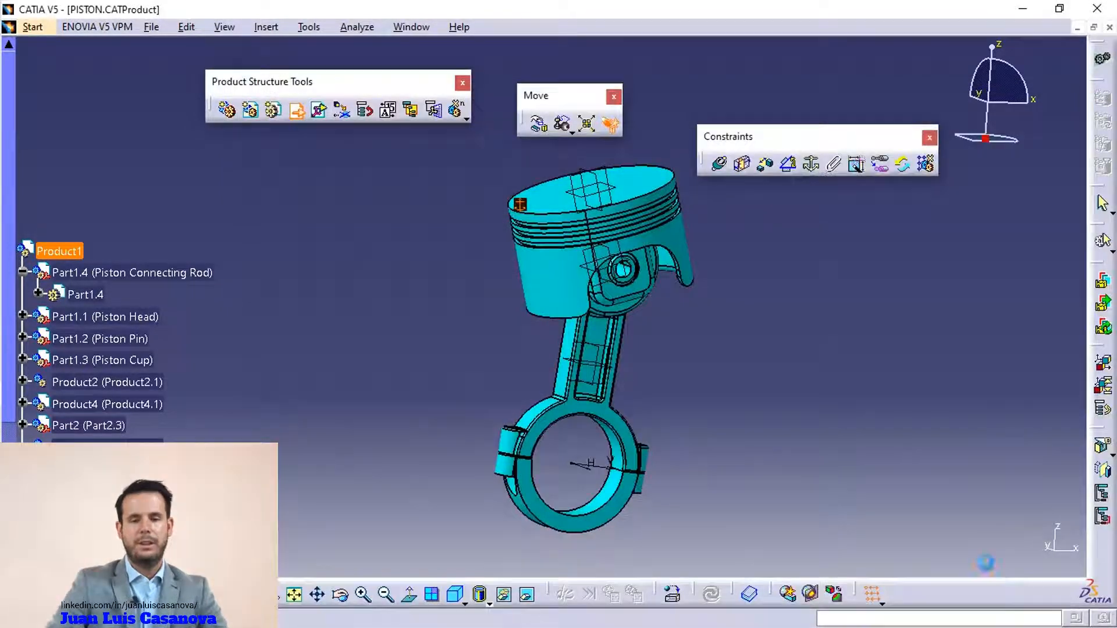
# Turn off Stop manipulate on clash and move the inserted piston head along the Y axis away from the assembly, with respect to constraints
pyautogui.moveTo(481, 269); pyautogui.dragTo(440, 240, button='middle')
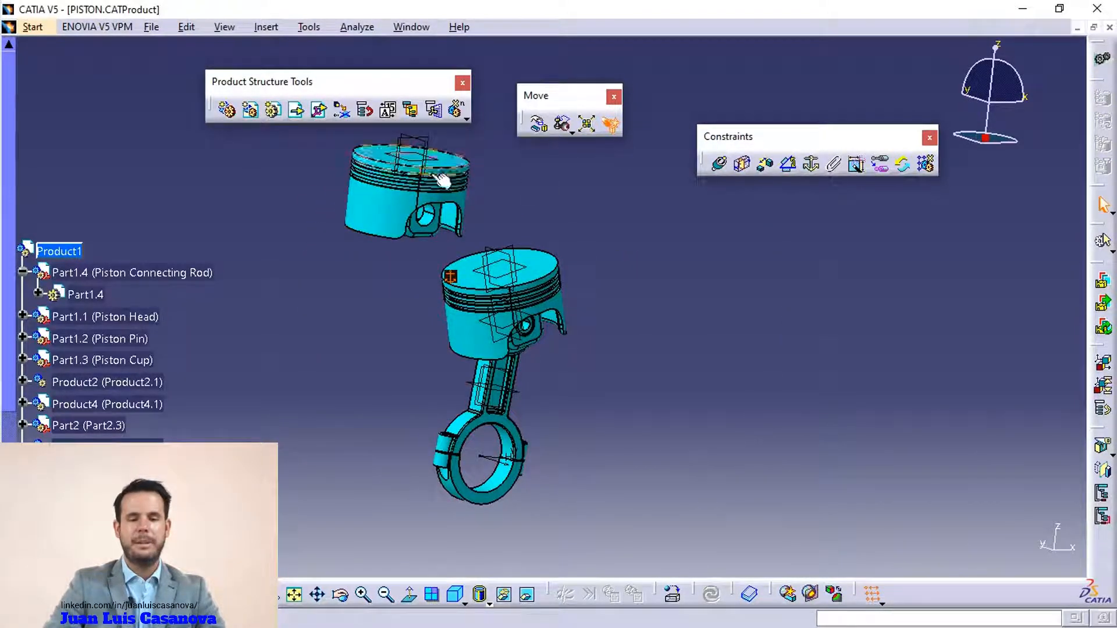
pyautogui.click(539, 125)
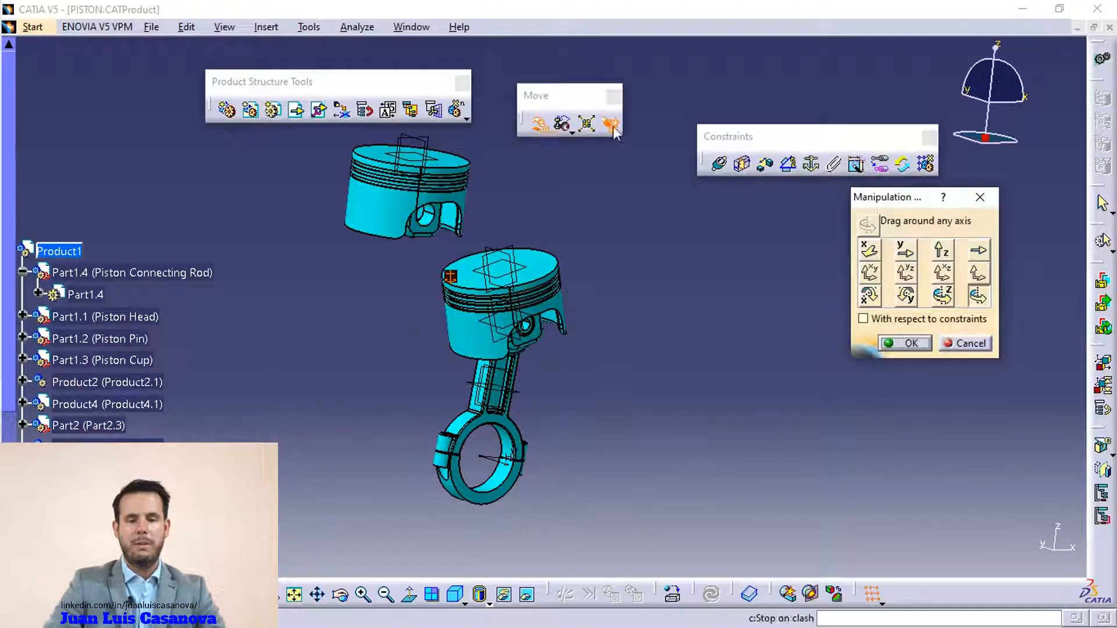
pyautogui.click(887, 323)
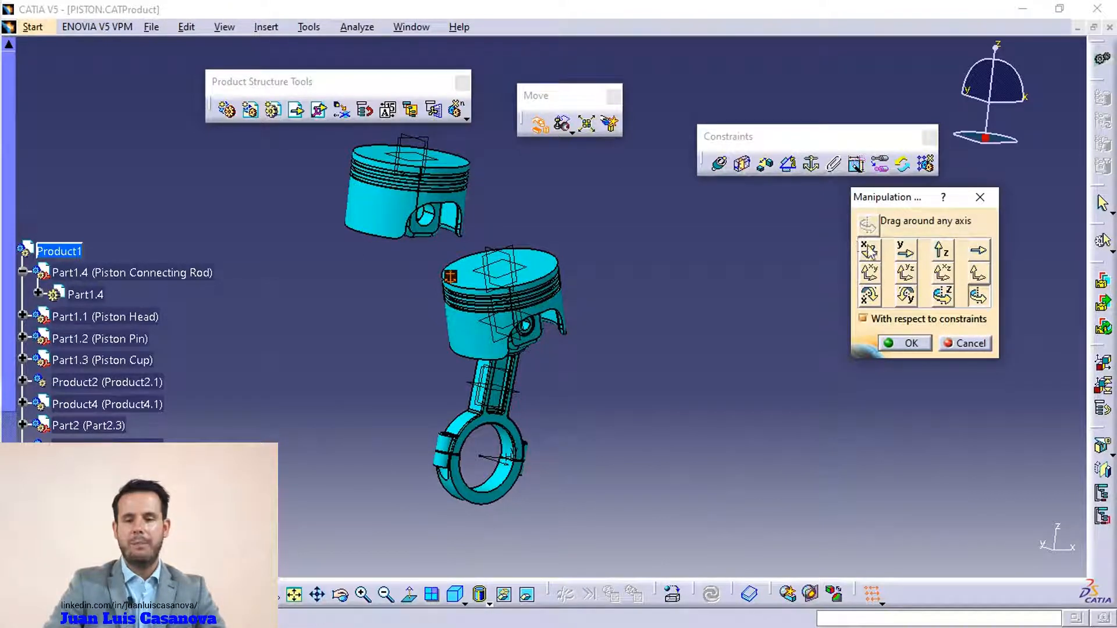
pyautogui.click(905, 250)
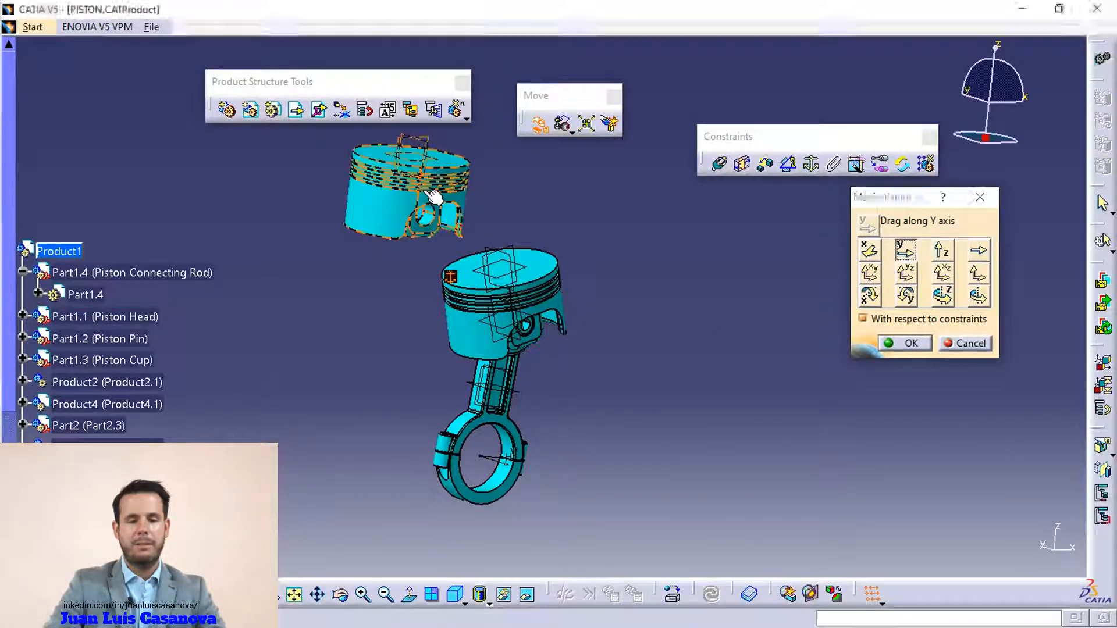
pyautogui.moveTo(644, 302); pyautogui.dragTo(829, 367)
pyautogui.moveTo(662, 341); pyautogui.dragTo(640, 410, button='middle')
pyautogui.click(896, 344)
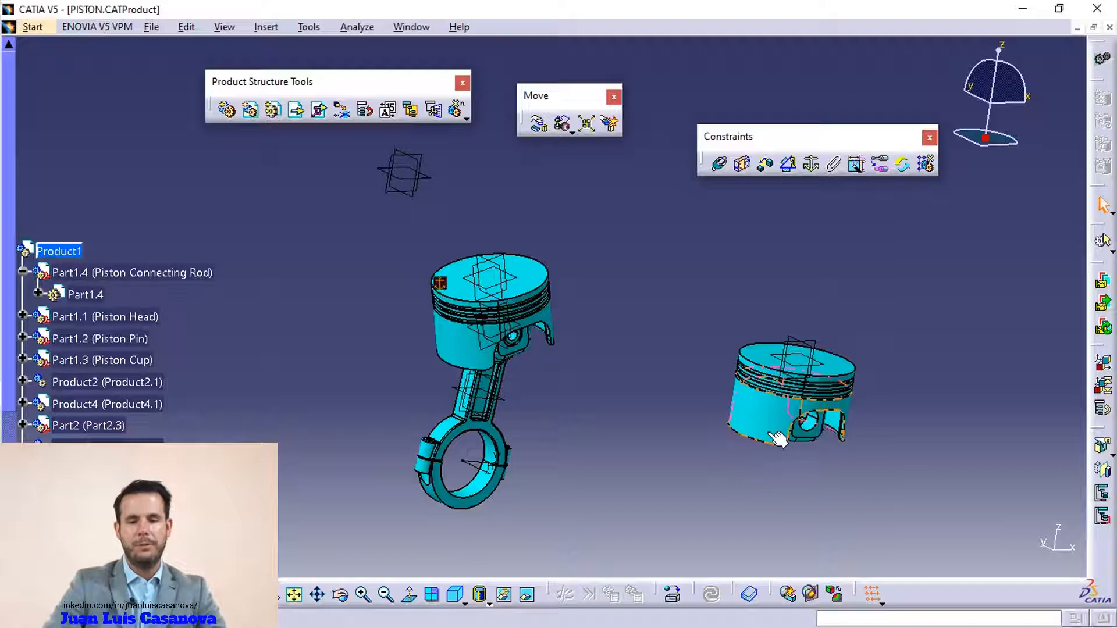
# Apply a coincidence constraint between the top faces of the assembled and the inserted piston heads, disabling the assistant's future prompts
pyautogui.click(719, 166)
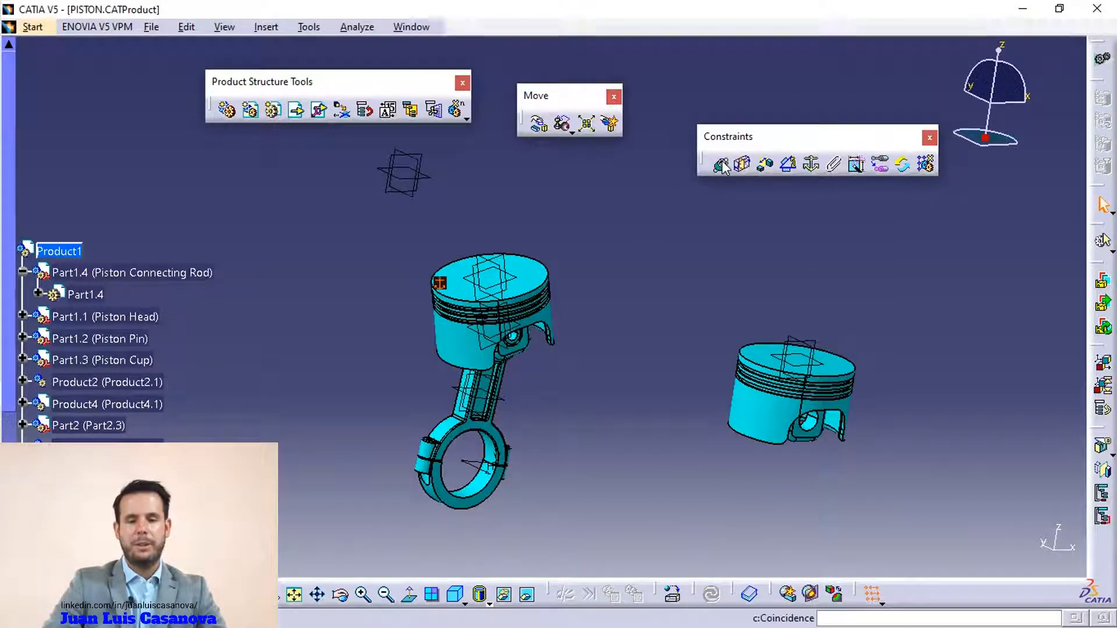
pyautogui.click(686, 526)
pyautogui.click(1044, 550)
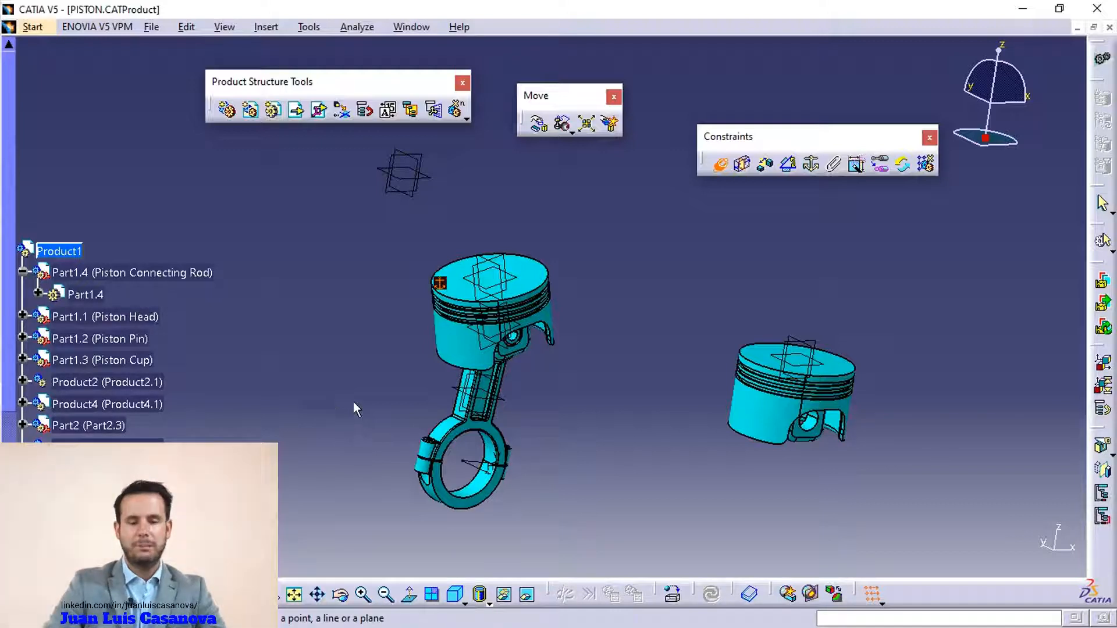
pyautogui.click(523, 273)
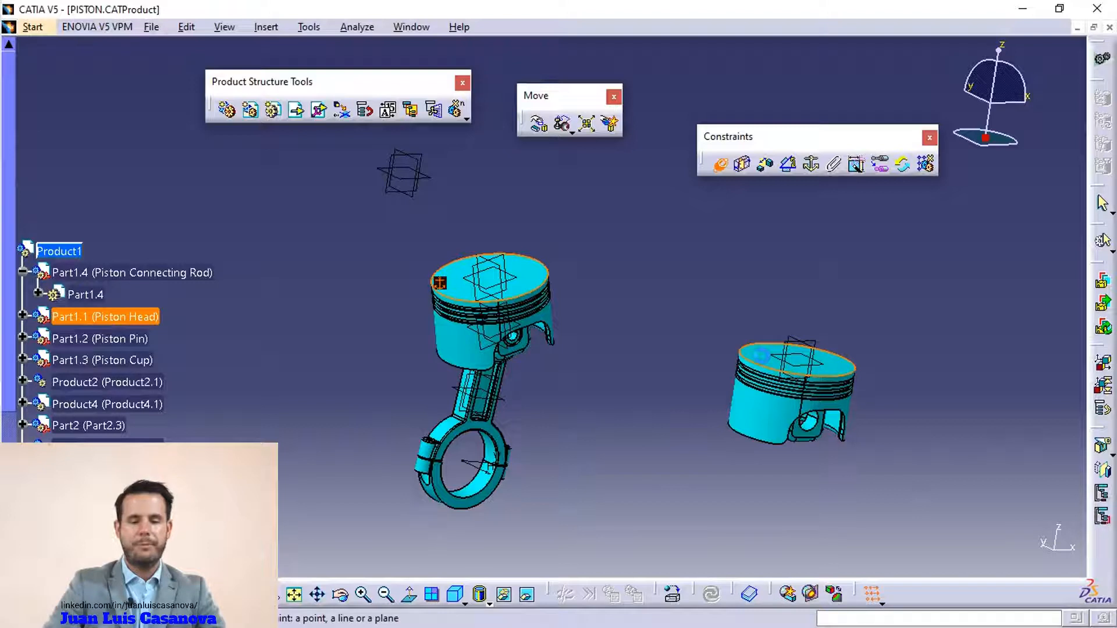
pyautogui.click(759, 355)
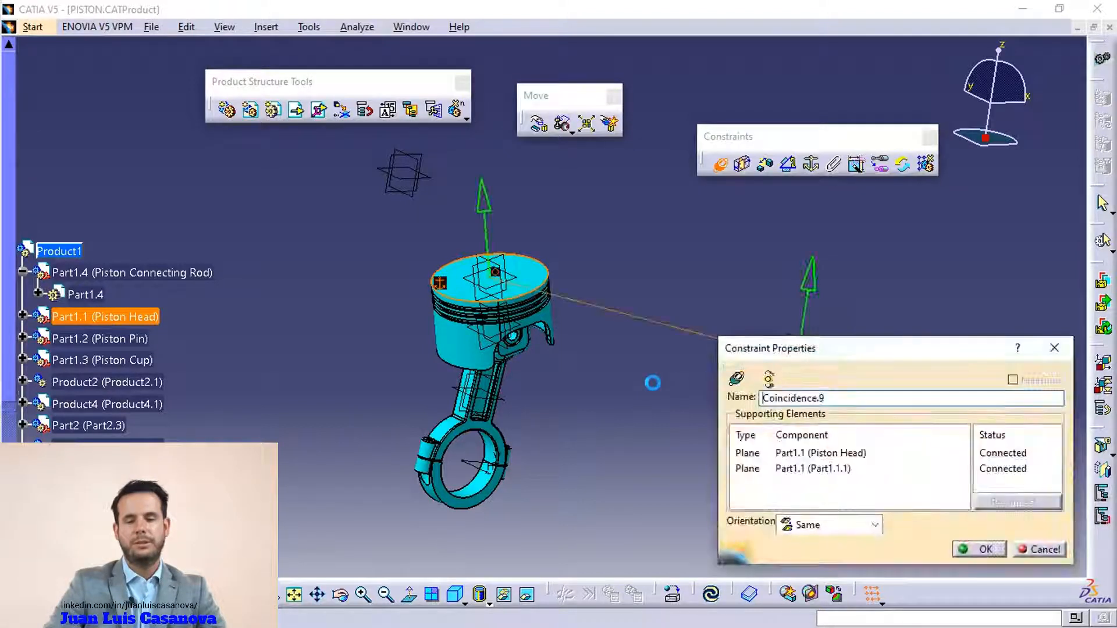
# Set the new coincidence constraint's orientation to Opposite, accept it and update the assembly
pyautogui.moveTo(638, 349); pyautogui.dragTo(472, 260, button='middle')
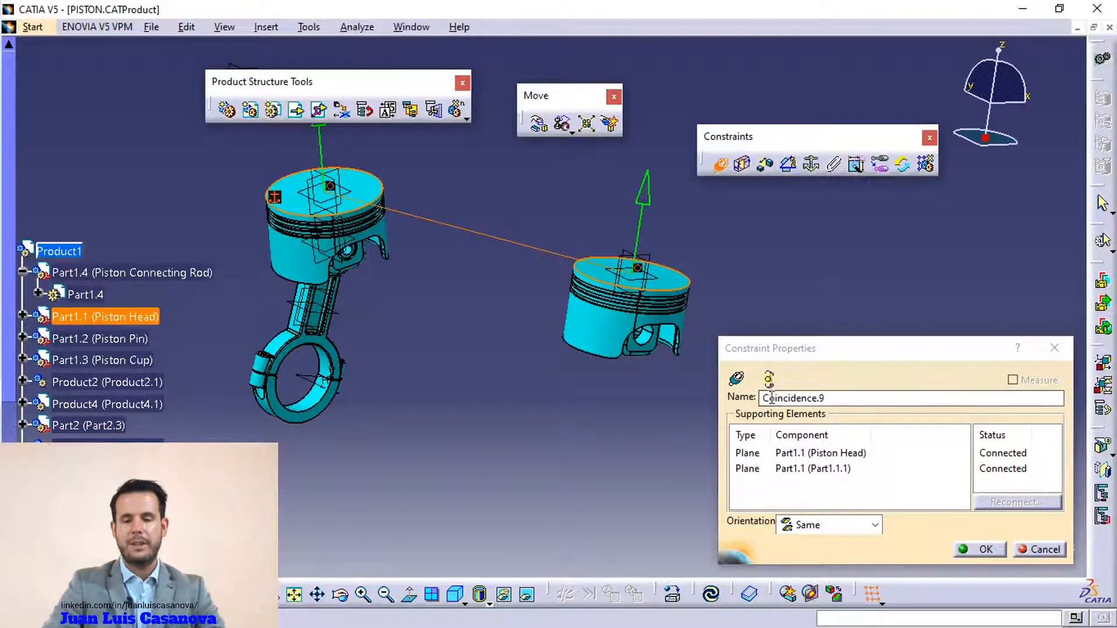
pyautogui.moveTo(955, 349); pyautogui.dragTo(945, 193)
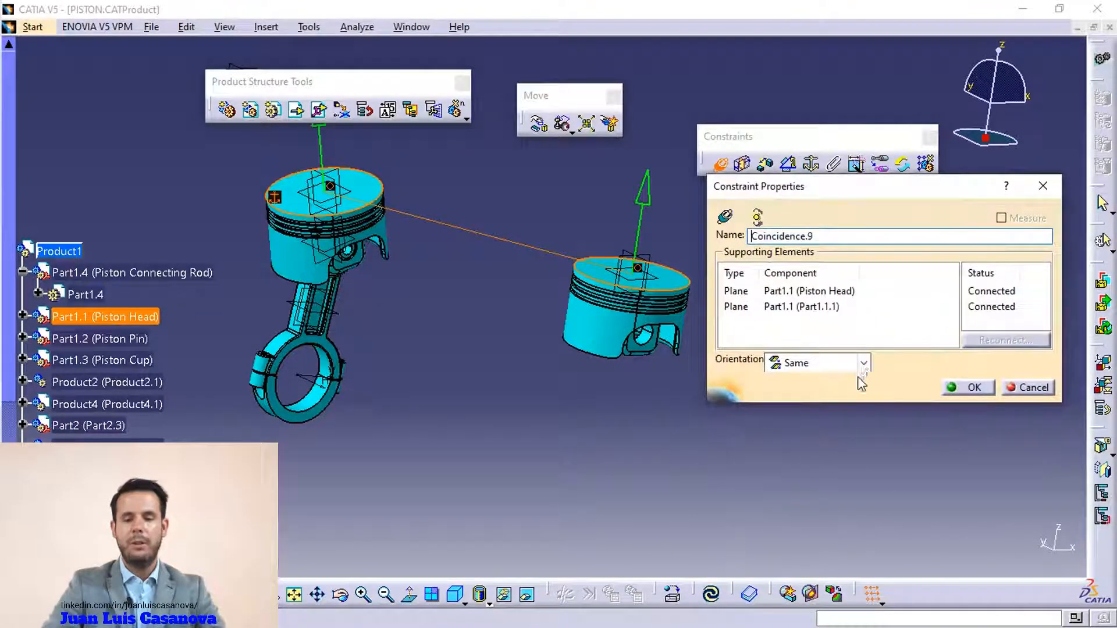
pyautogui.click(863, 362)
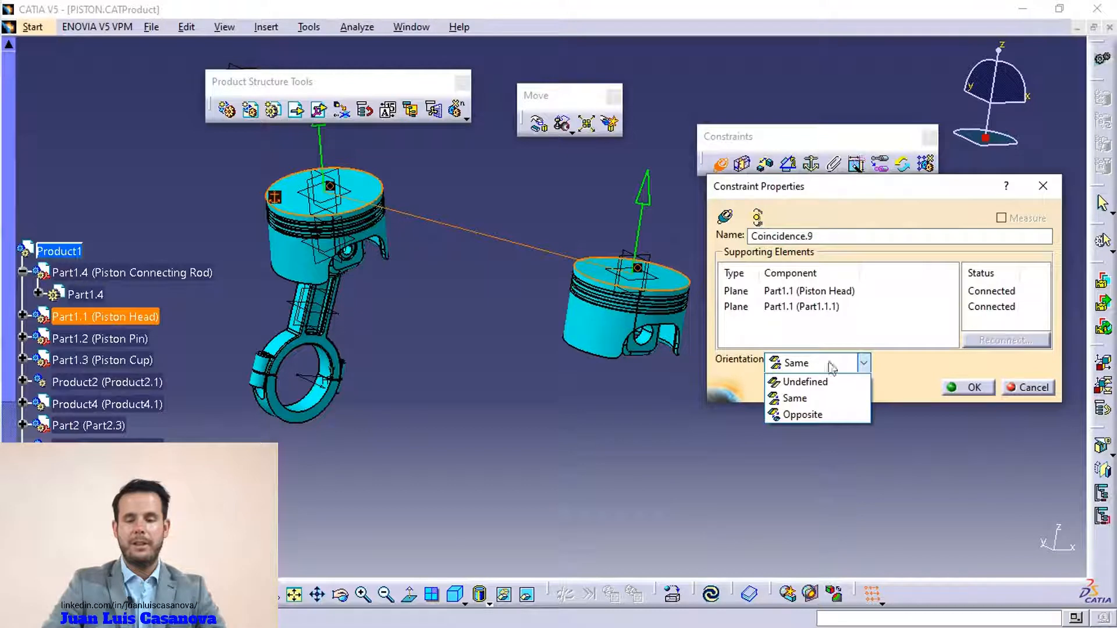
pyautogui.click(827, 417)
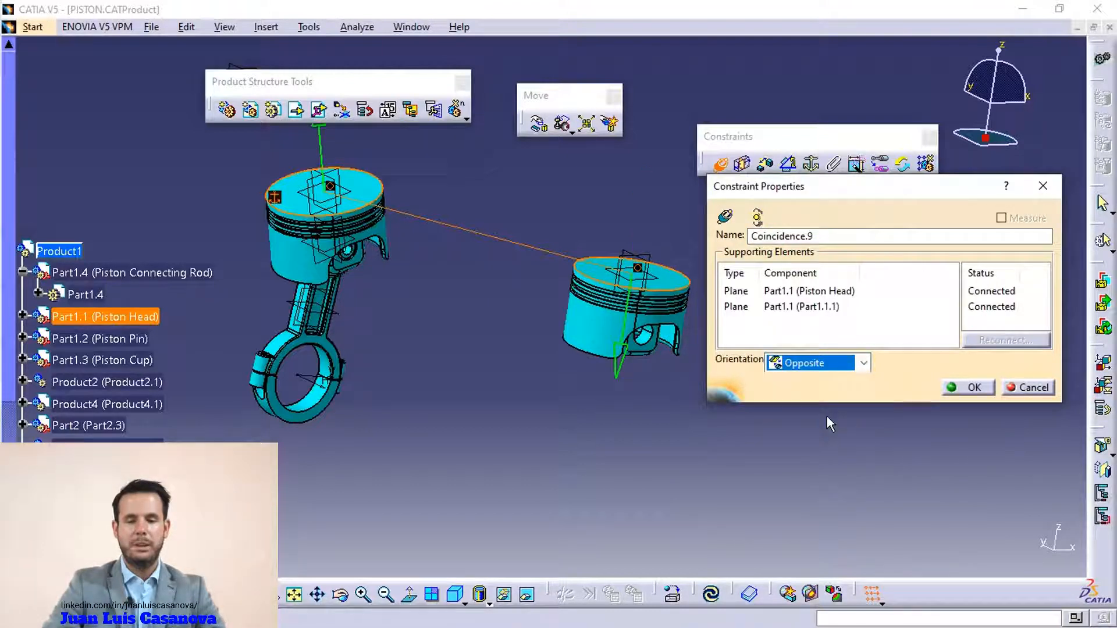
pyautogui.moveTo(494, 302); pyautogui.dragTo(518, 371, button='middle')
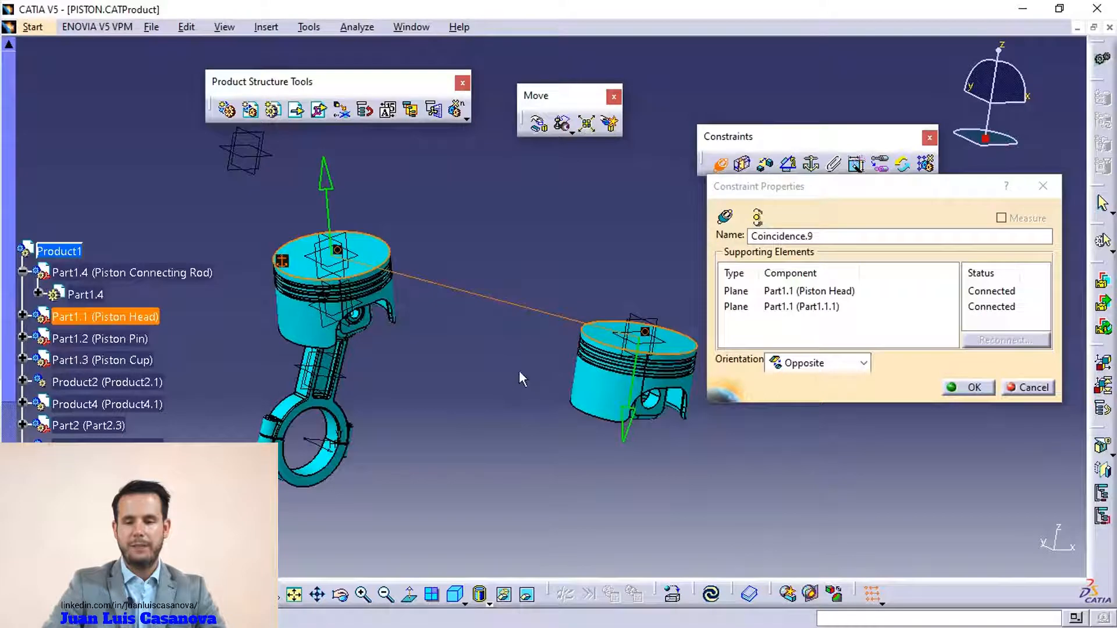
pyautogui.click(965, 388)
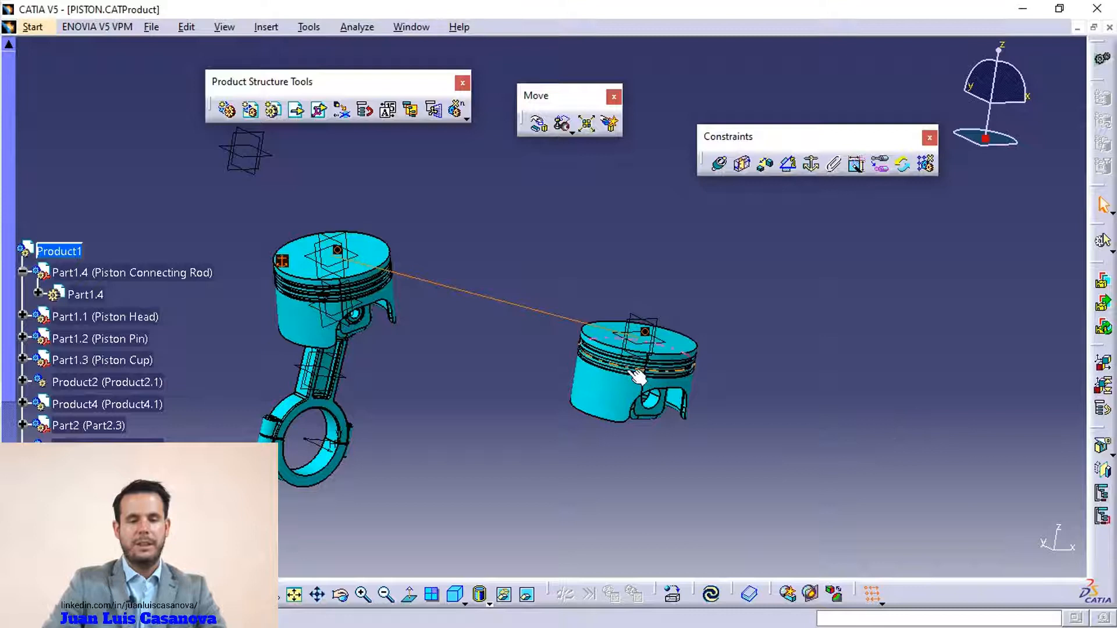
pyautogui.click(711, 593)
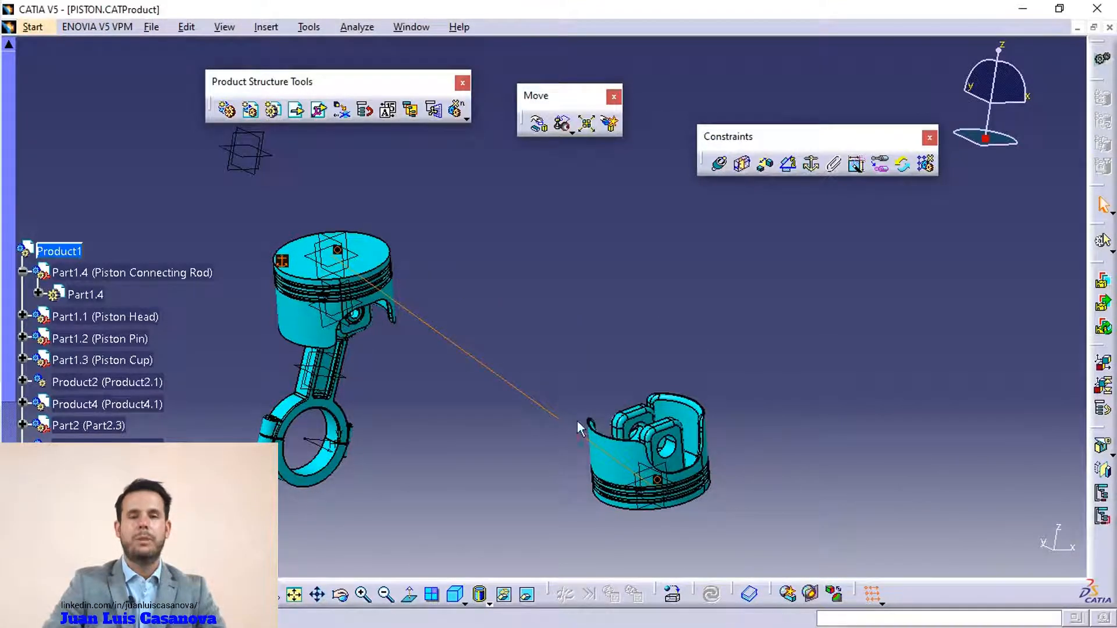
# Edit the coincidence constraint between the two piston heads and set its orientation to Same
pyautogui.moveTo(586, 424); pyautogui.dragTo(605, 312, button='middle')
pyautogui.moveTo(507, 283); pyautogui.dragTo(522, 351, button='middle')
pyautogui.scroll(-2, 259, 360)
pyautogui.scroll(-5, 259, 359)
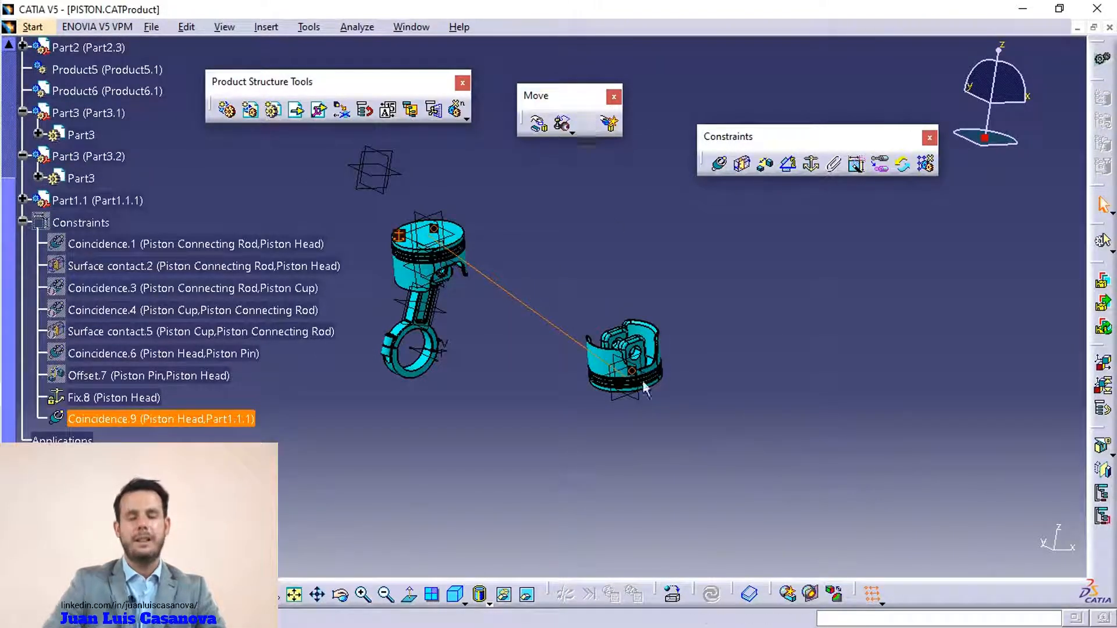
pyautogui.doubleClick(158, 423)
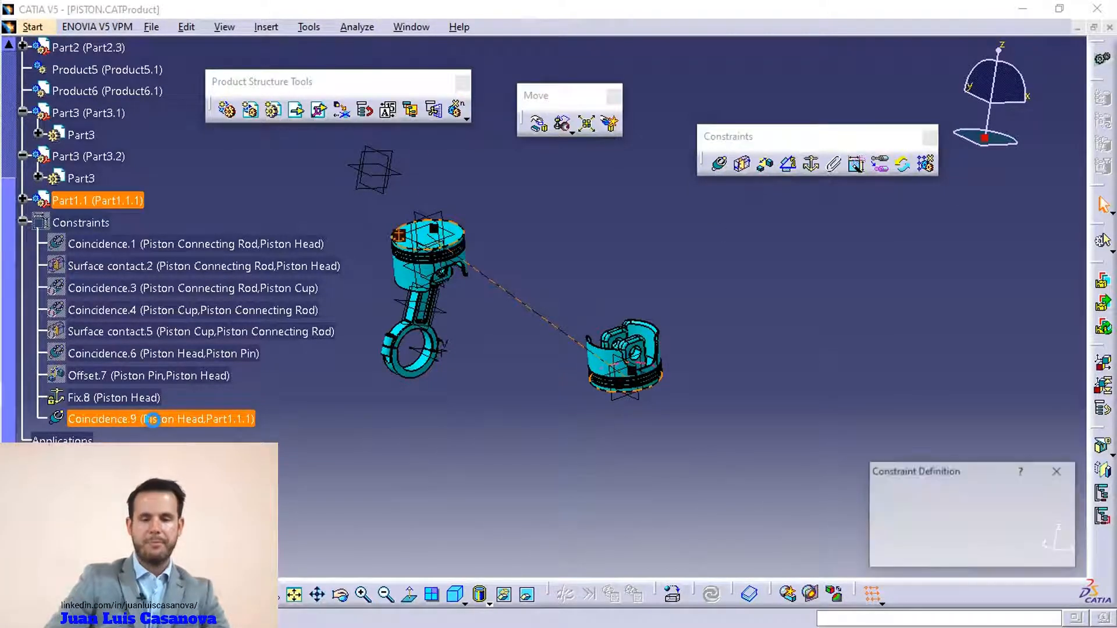
pyautogui.click(1027, 530)
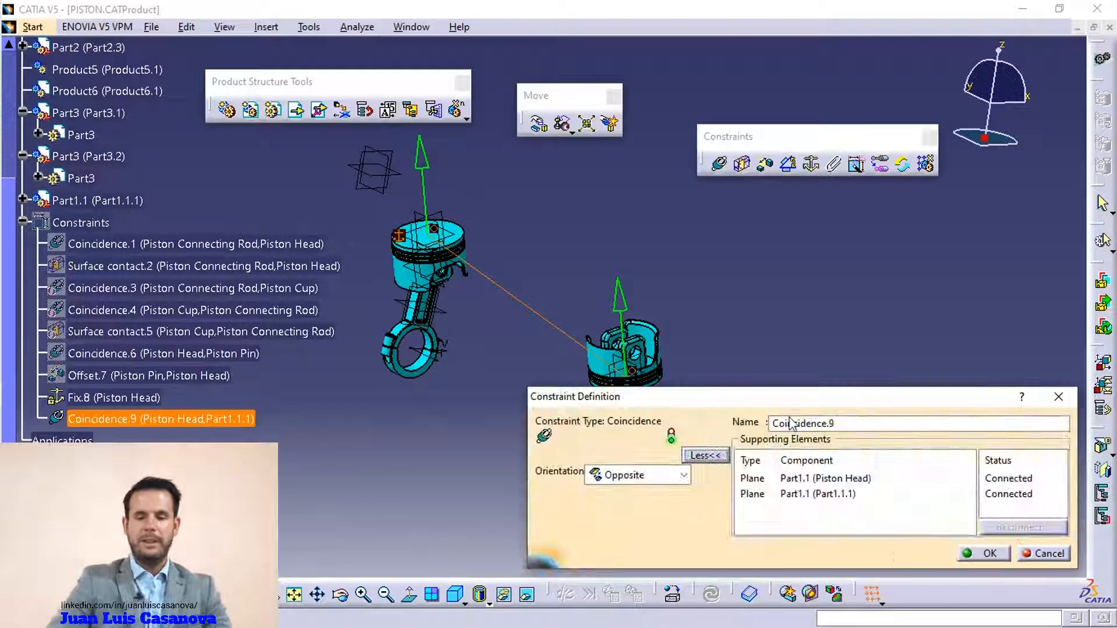
pyautogui.moveTo(785, 402); pyautogui.dragTo(733, 423)
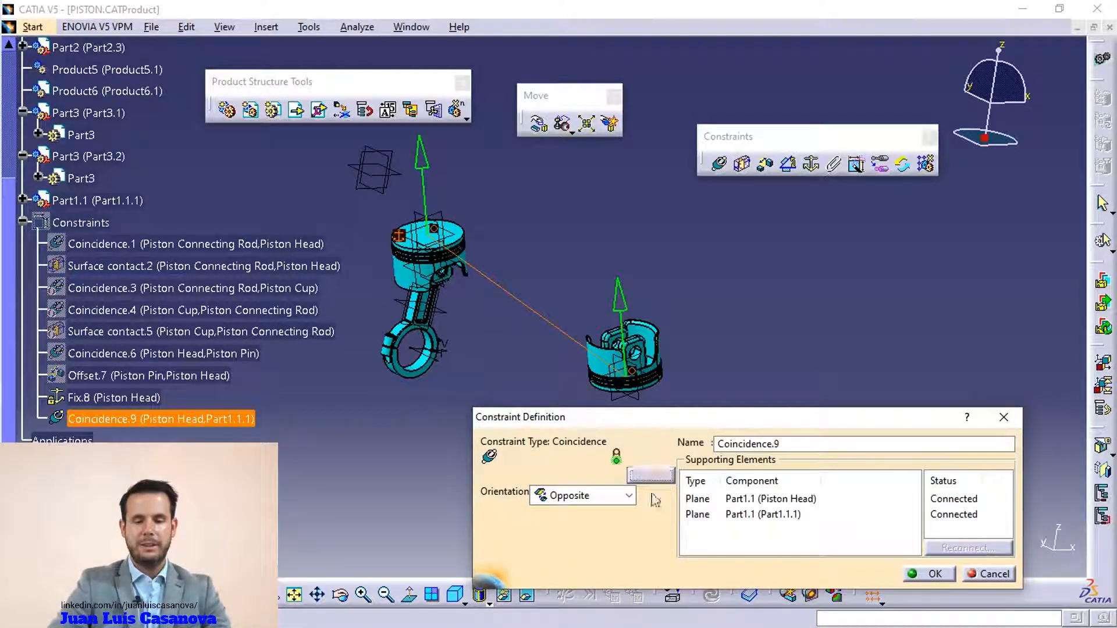
pyautogui.click(597, 501)
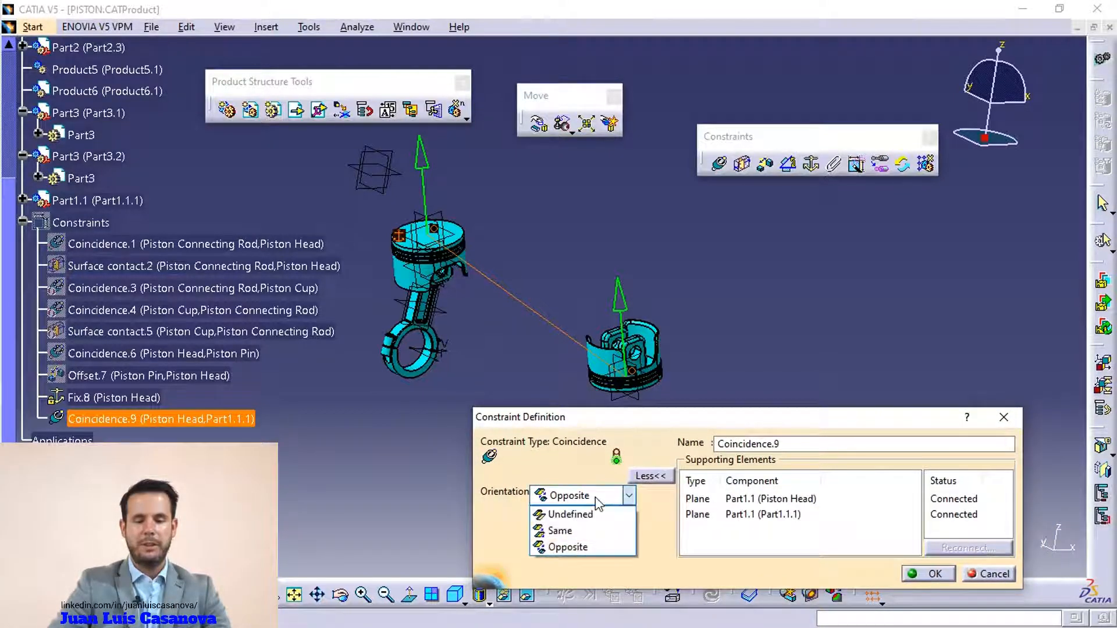
pyautogui.click(580, 531)
# Update the whole assembly with the edited coincidence orientation and accept the constraint definition
pyautogui.moveTo(694, 334); pyautogui.dragTo(660, 270, button='middle')
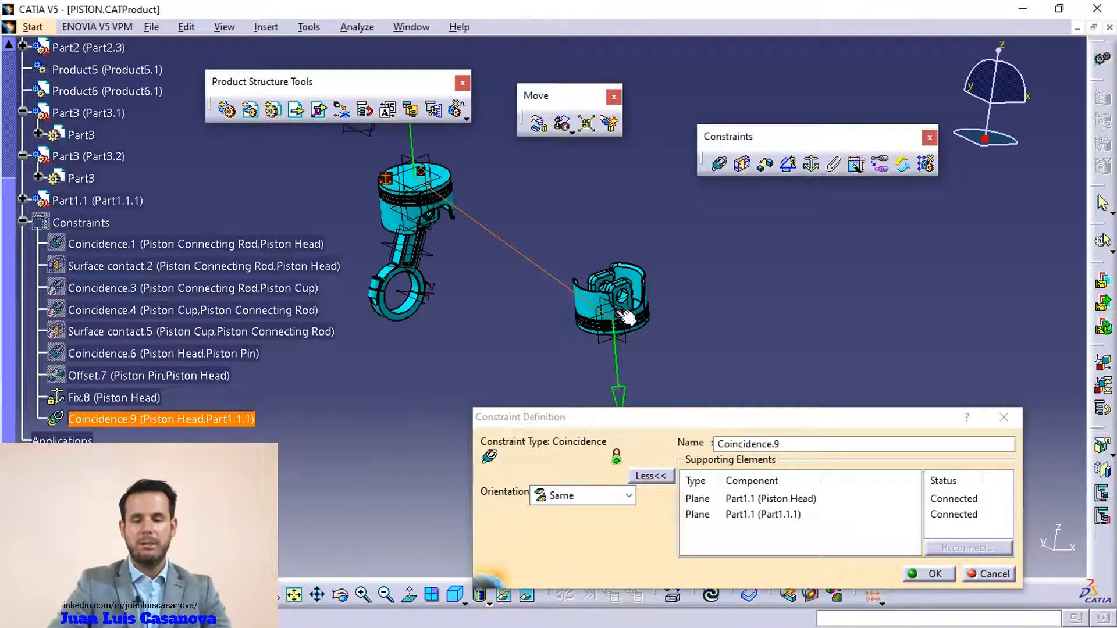
pyautogui.moveTo(739, 425); pyautogui.dragTo(673, 395)
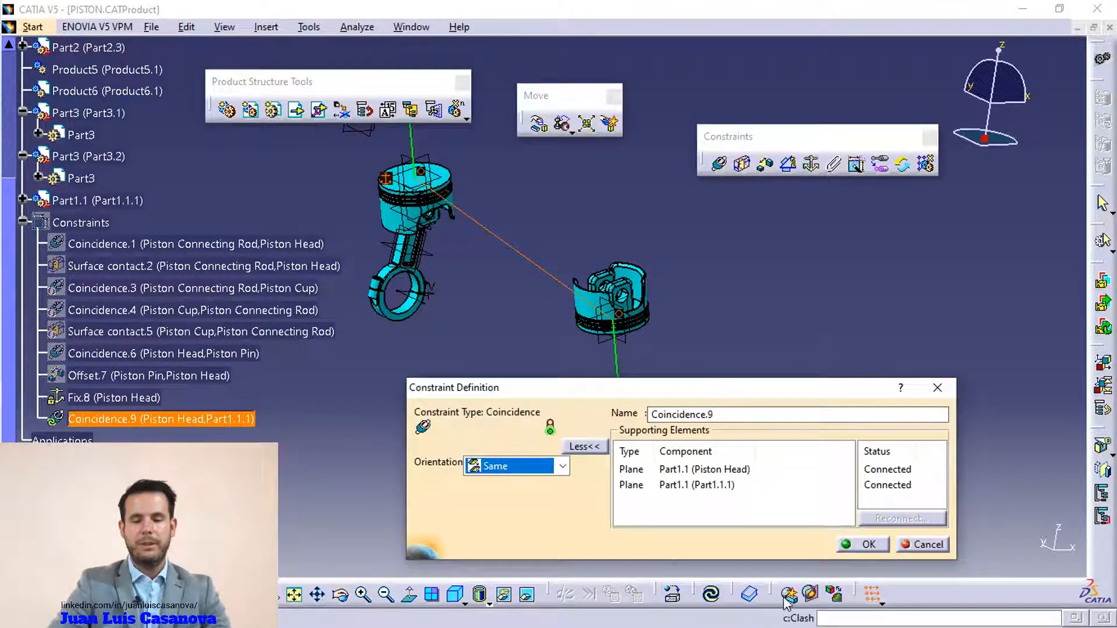
pyautogui.click(712, 593)
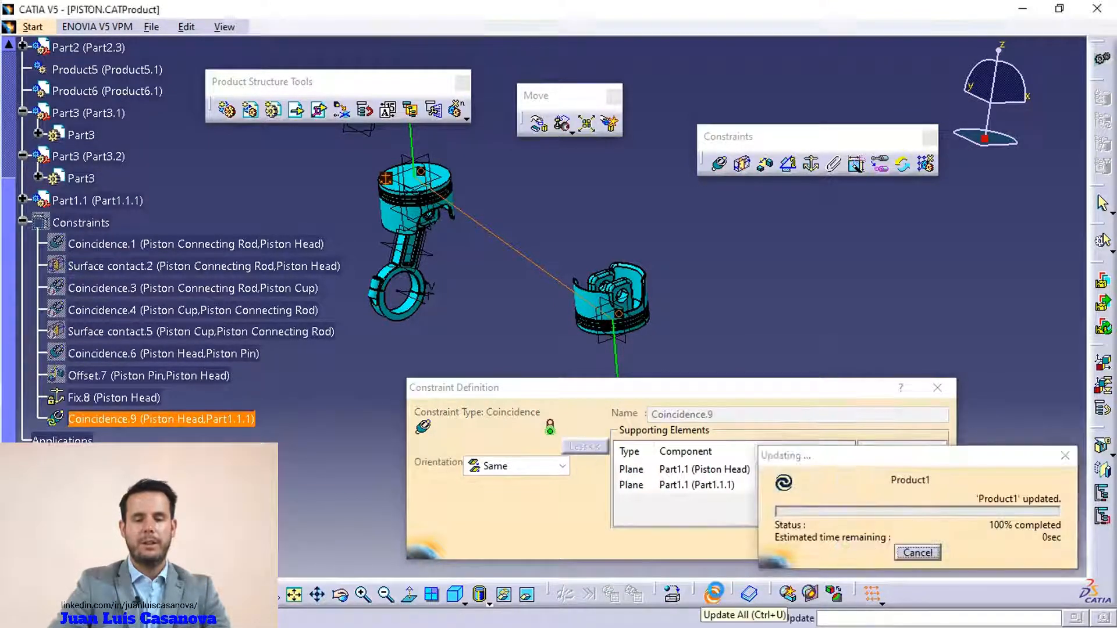
pyautogui.moveTo(524, 311); pyautogui.dragTo(634, 330, button='middle')
pyautogui.scroll(1, 613, 324)
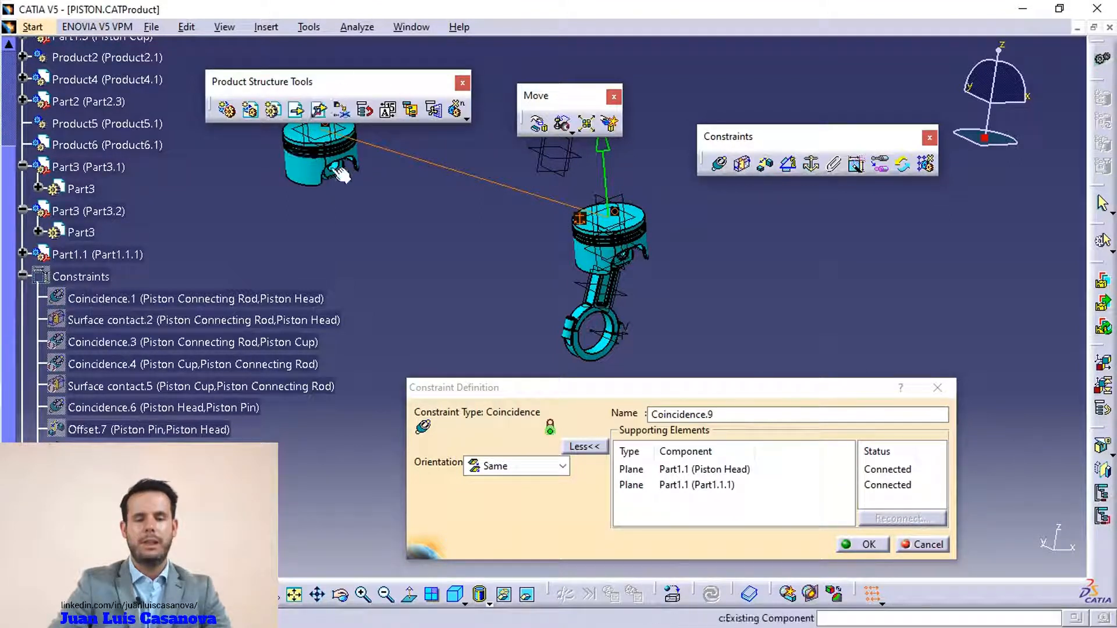
pyautogui.moveTo(508, 231); pyautogui.dragTo(499, 286, button='middle')
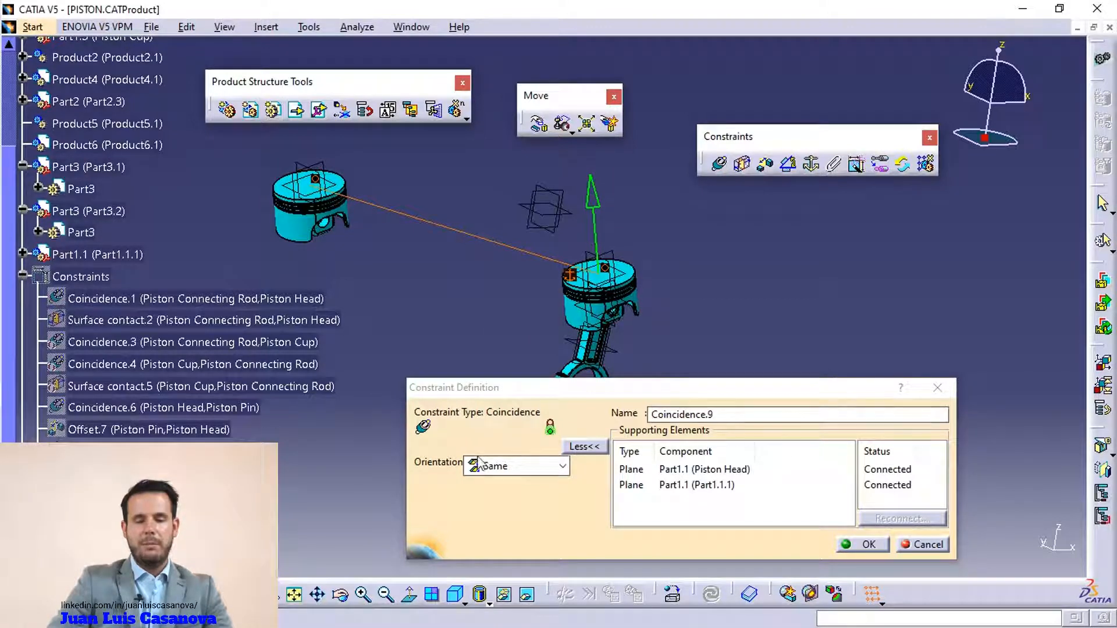
pyautogui.click(510, 467)
pyautogui.click(508, 472)
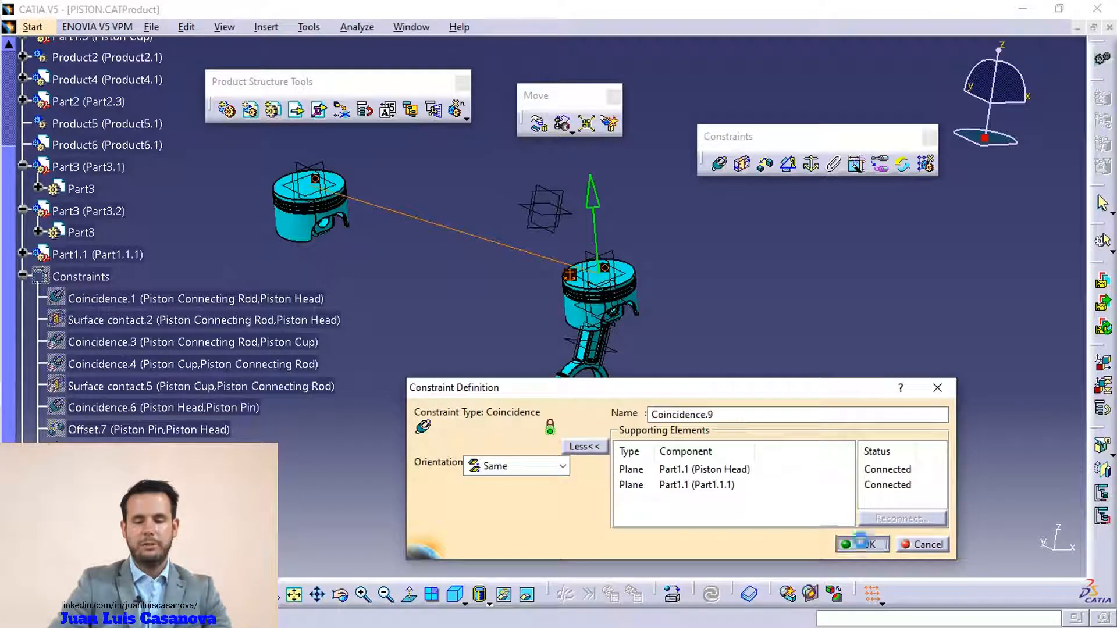
pyautogui.click(864, 544)
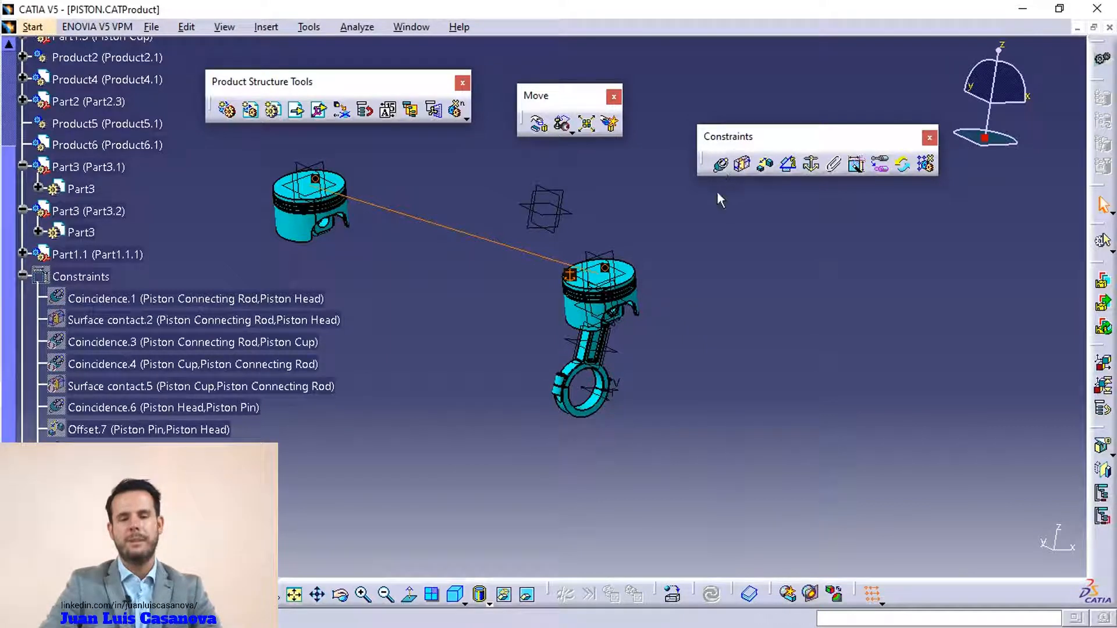
# Manipulate the inserted piston head along the Z axis and along the Y axis towards the assembly, with respect to constraints
pyautogui.moveTo(627, 360)
pyautogui.mouseDown(button='middle')
pyautogui.moveTo(631, 379)
pyautogui.moveTo(622, 363)
pyautogui.mouseUp(button='middle')
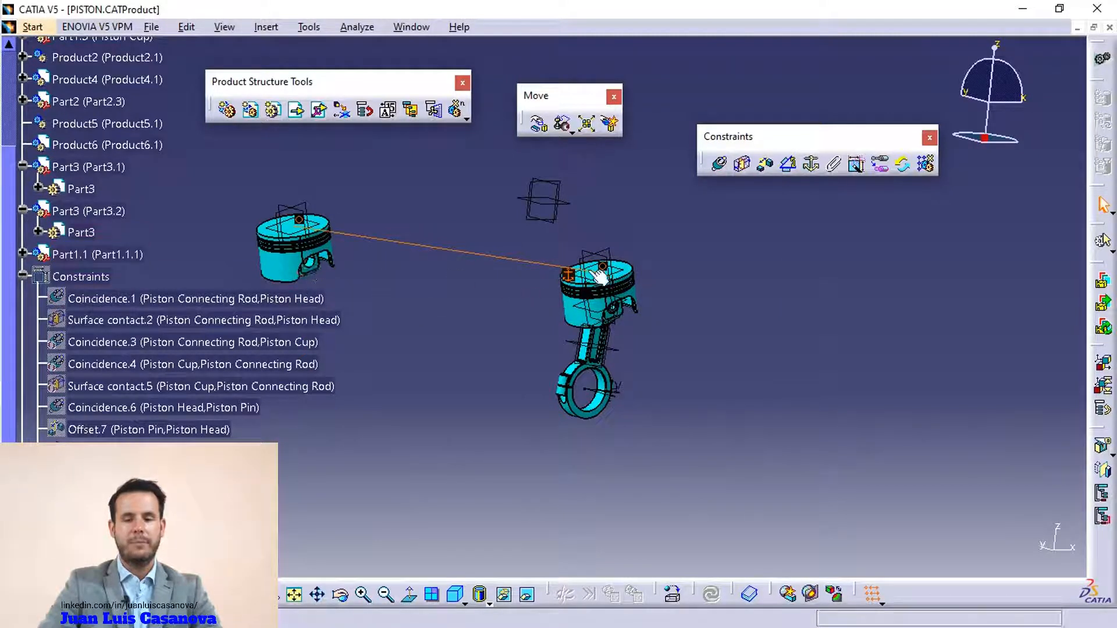
pyautogui.click(539, 123)
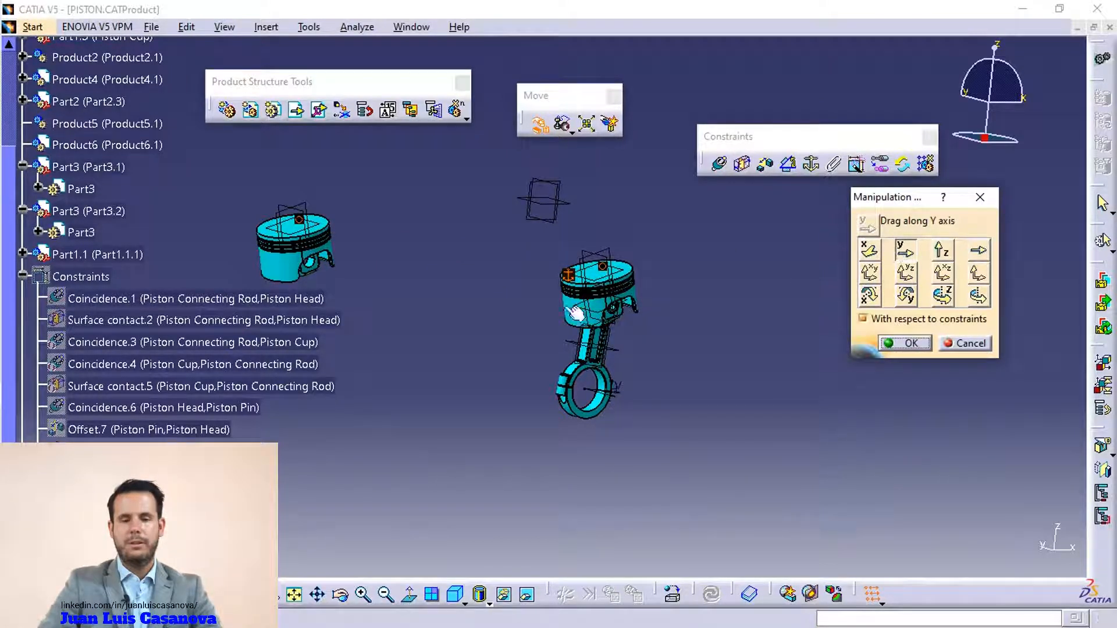
pyautogui.click(941, 250)
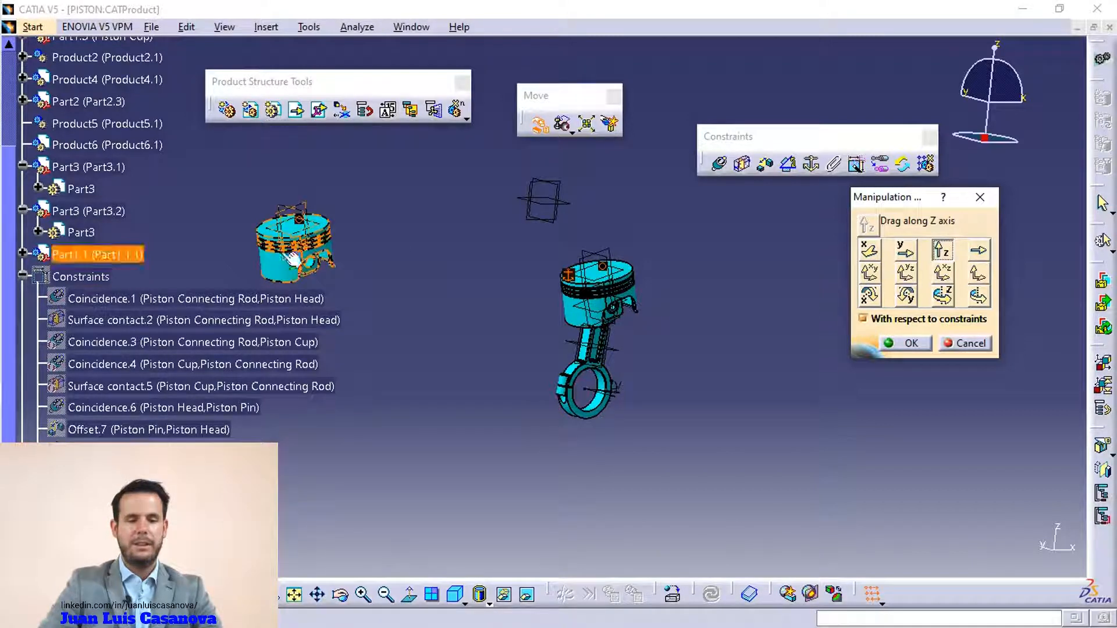
pyautogui.moveTo(294, 273); pyautogui.dragTo(337, 228)
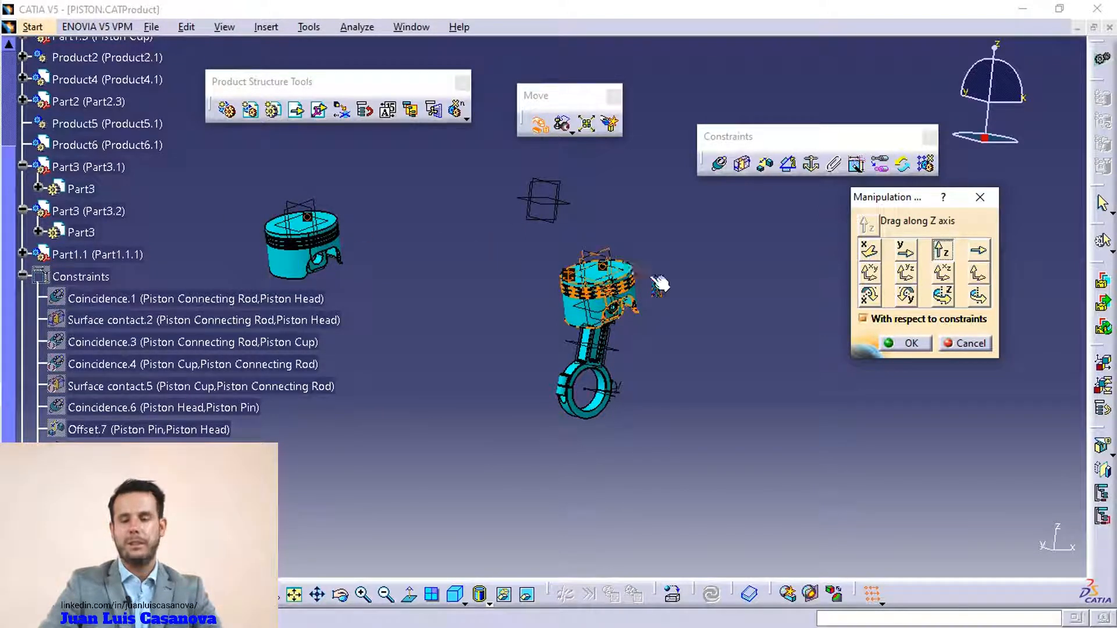
pyautogui.click(905, 250)
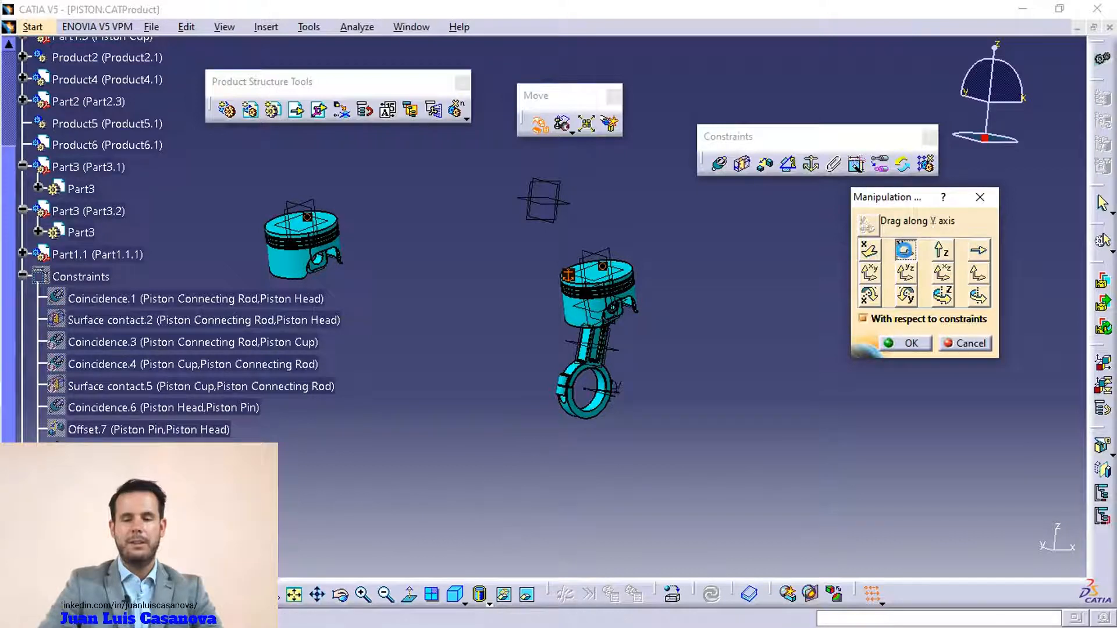
pyautogui.moveTo(348, 259); pyautogui.dragTo(465, 233)
pyautogui.click(910, 344)
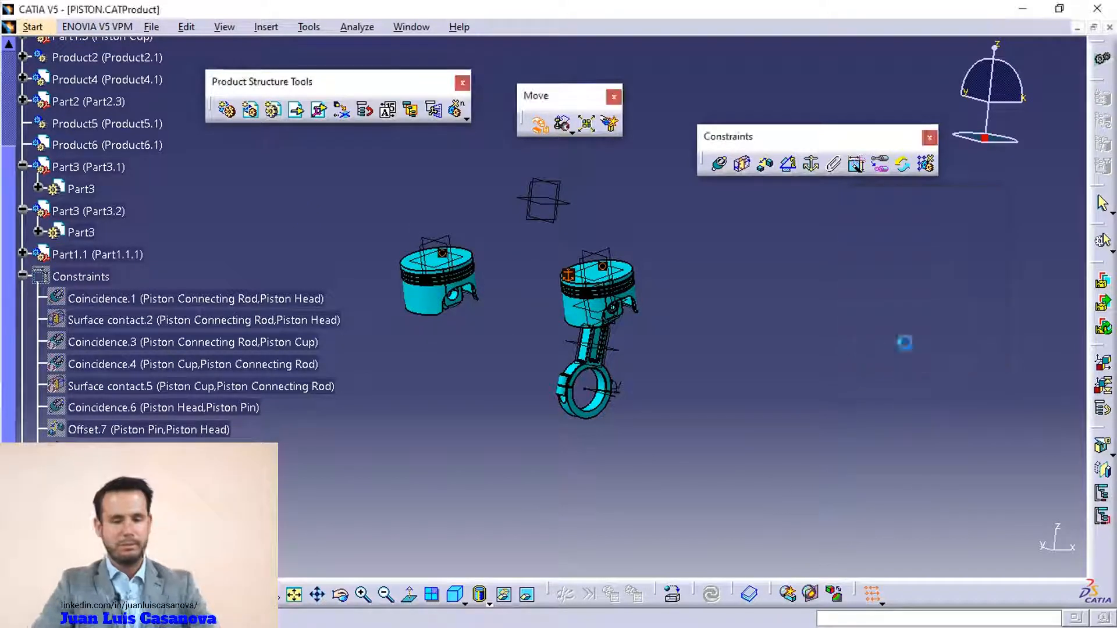
# Delete the coincidence constraint between the assembled and the inserted piston heads
pyautogui.click(744, 165)
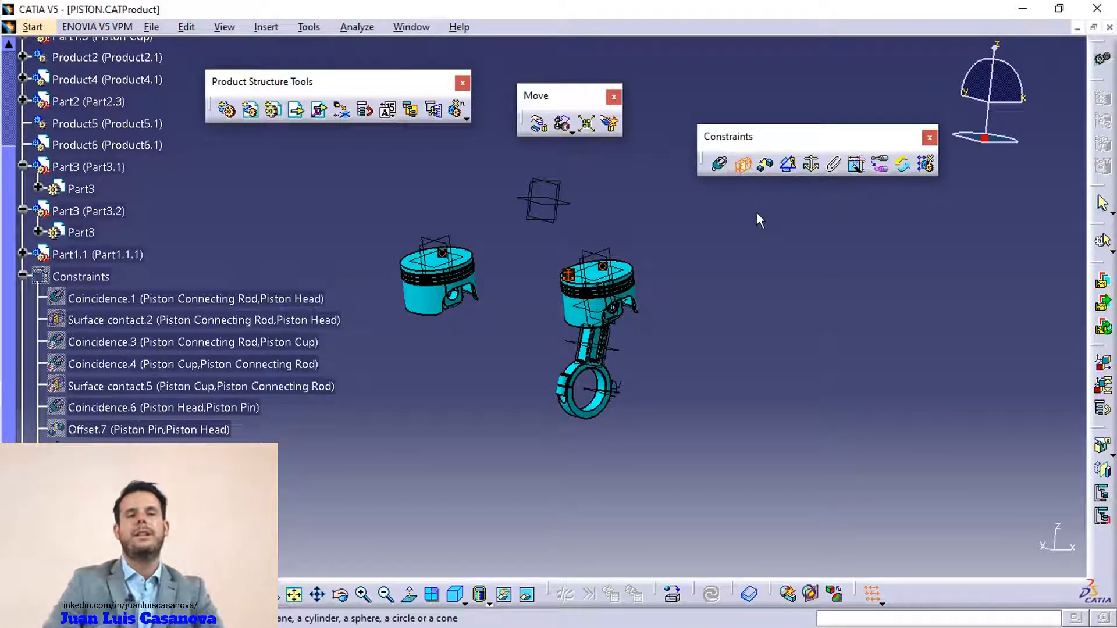
pyautogui.click(744, 166)
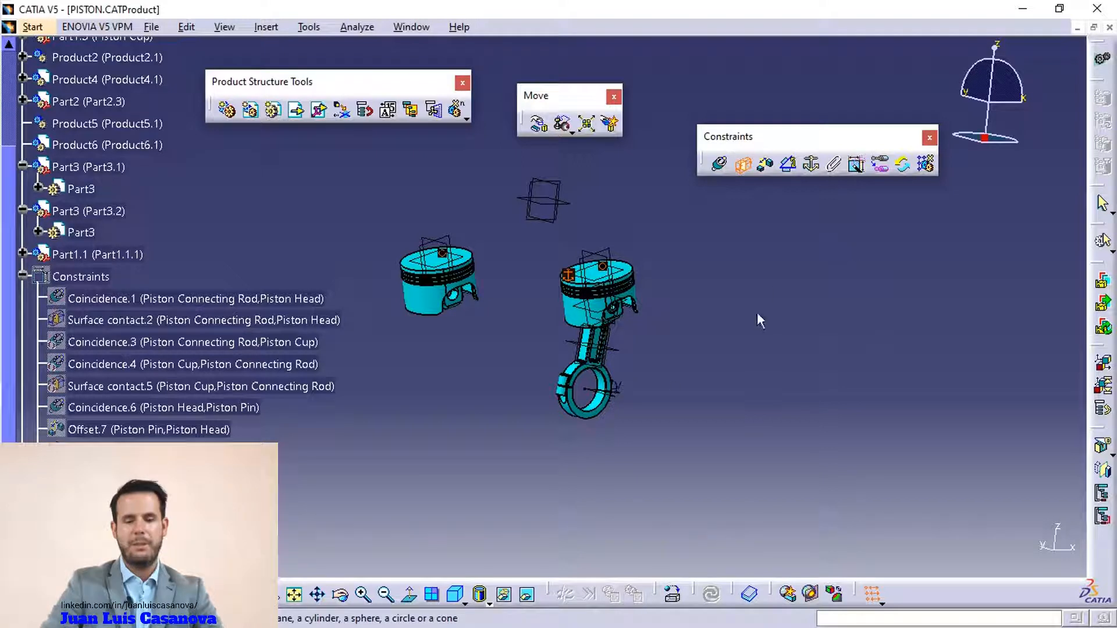
pyautogui.click(742, 164)
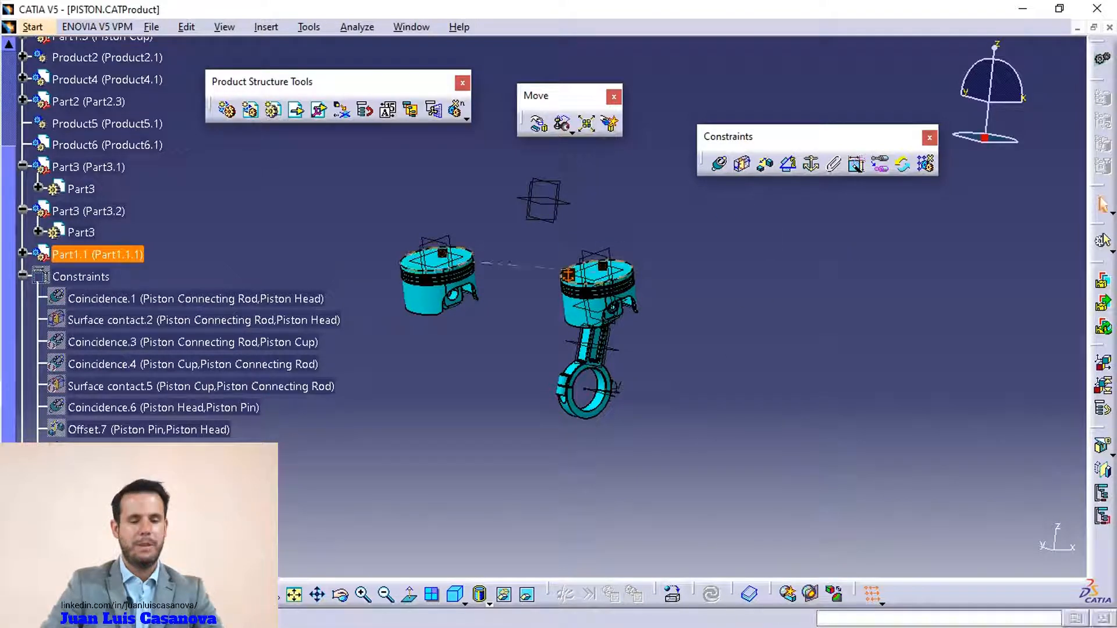
pyautogui.rightClick(180, 407)
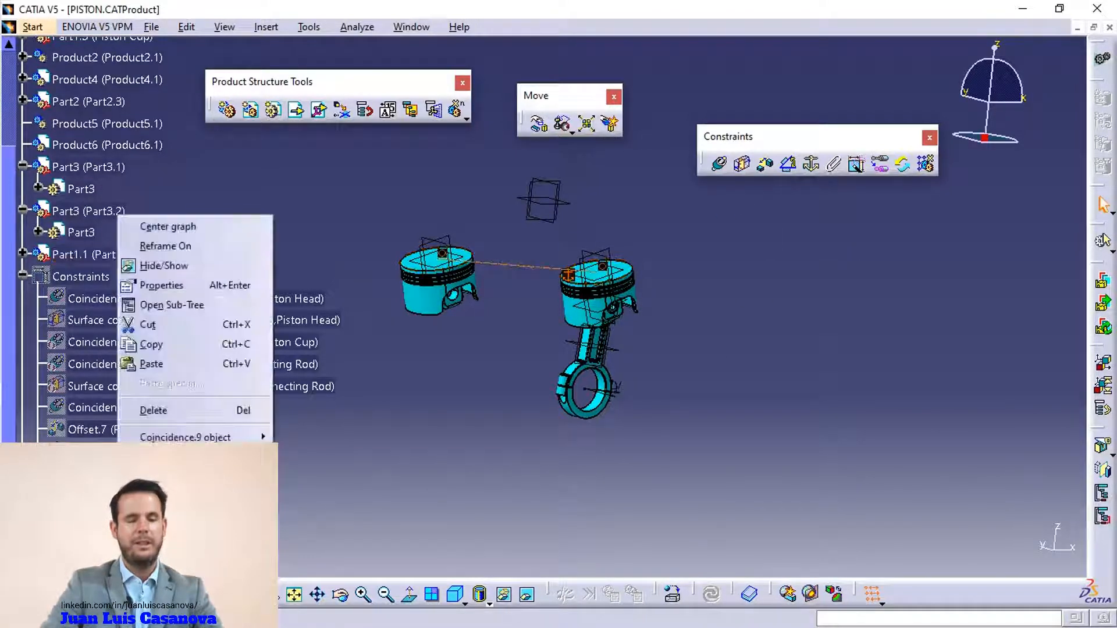
pyautogui.click(181, 409)
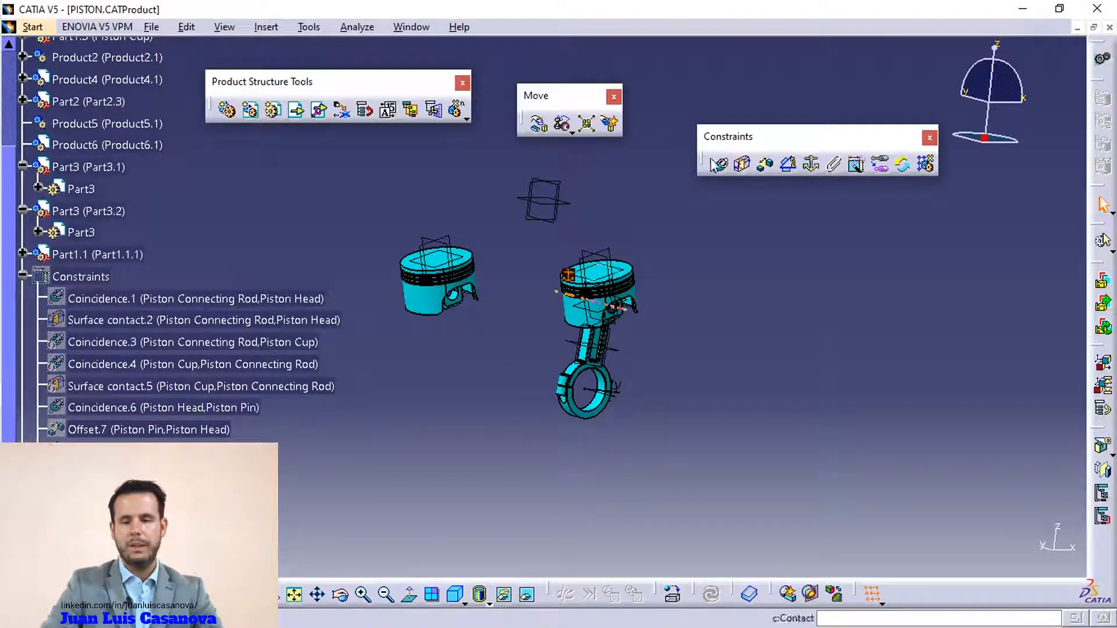
# Apply a contact constraint between the top faces of the inserted and the assembled piston heads
pyautogui.click(743, 165)
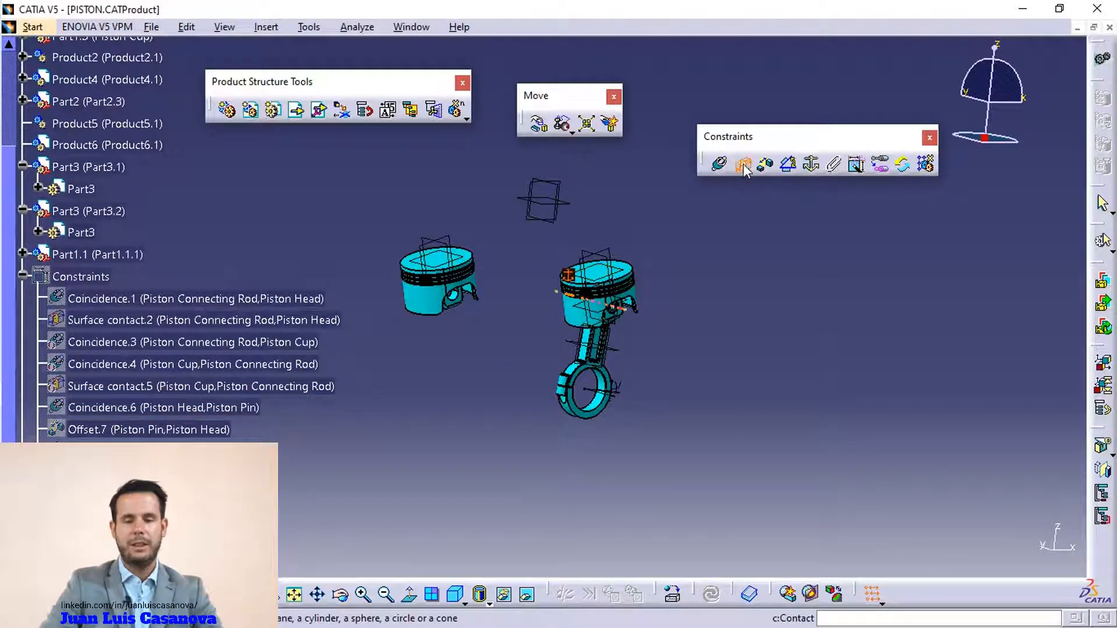
pyautogui.keyDown('ctrl'); pyautogui.moveTo(726, 215); pyautogui.dragTo(698, 187, button='middle'); pyautogui.keyUp('ctrl')
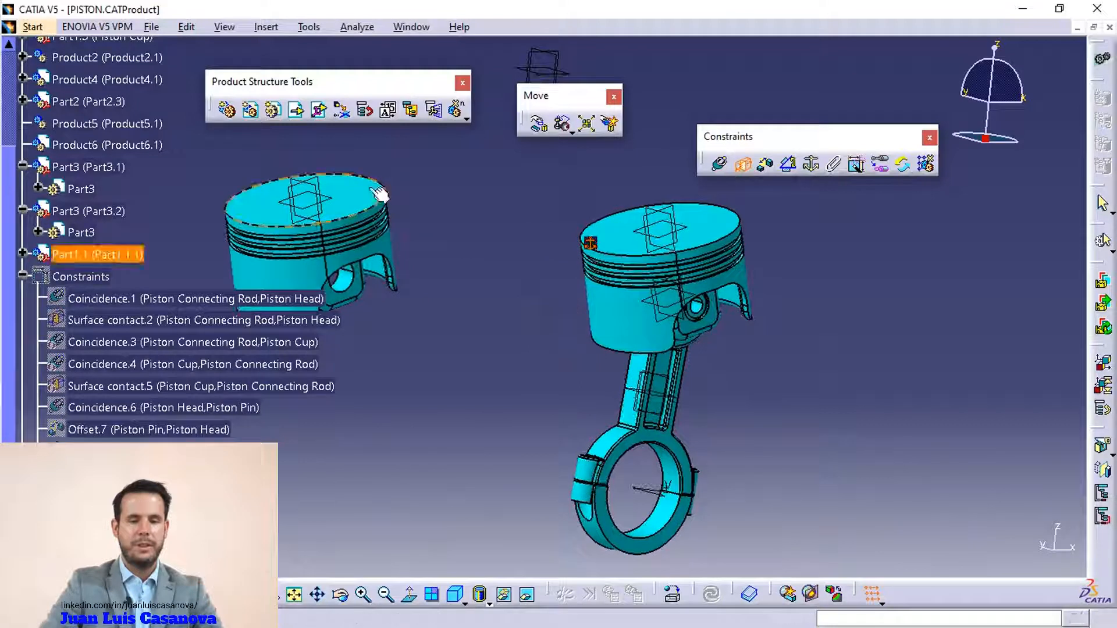
pyautogui.click(628, 230)
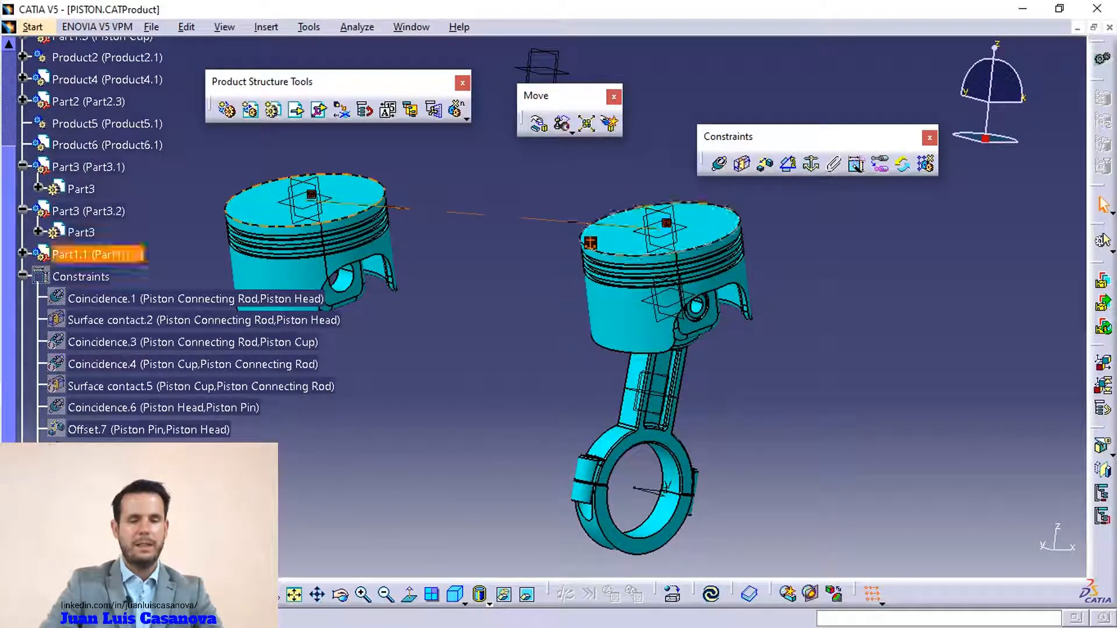
pyautogui.keyDown('ctrl'); pyautogui.moveTo(498, 305); pyautogui.dragTo(515, 420, button='middle'); pyautogui.keyUp('ctrl')
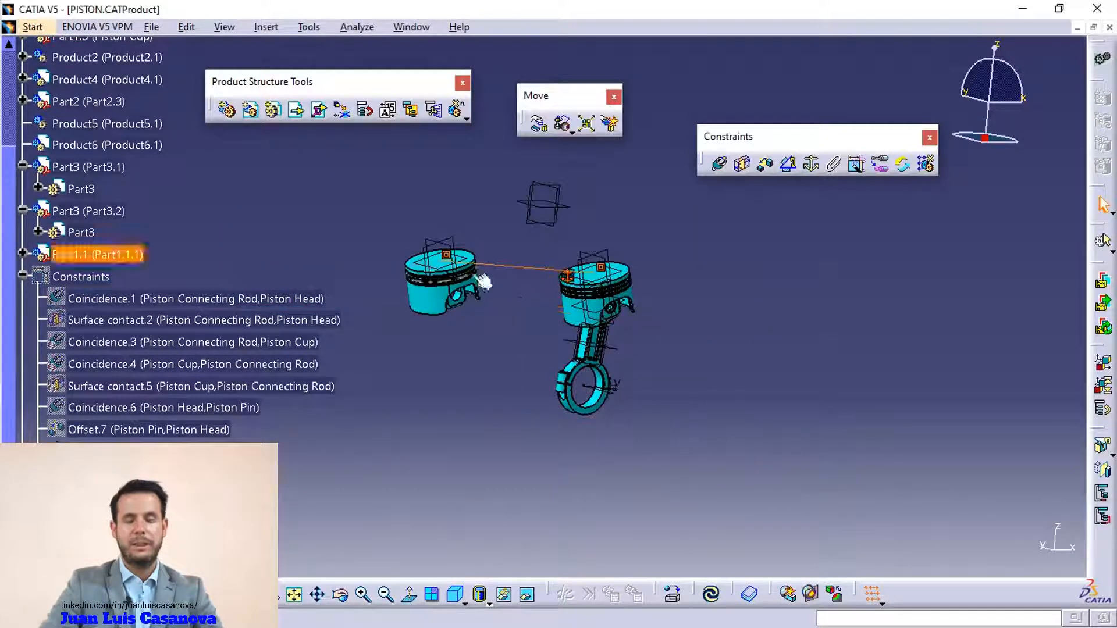
pyautogui.click(567, 273)
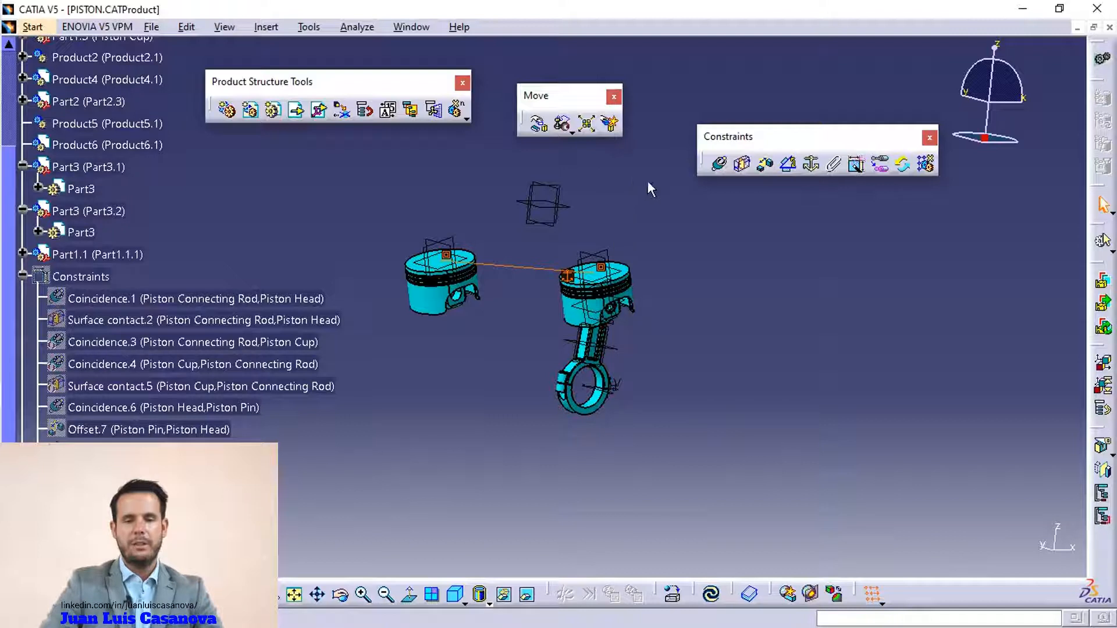
# Try manipulating the inserted piston head along the Z and Y axes with respect to constraints, and cancel the manipulation
pyautogui.click(536, 124)
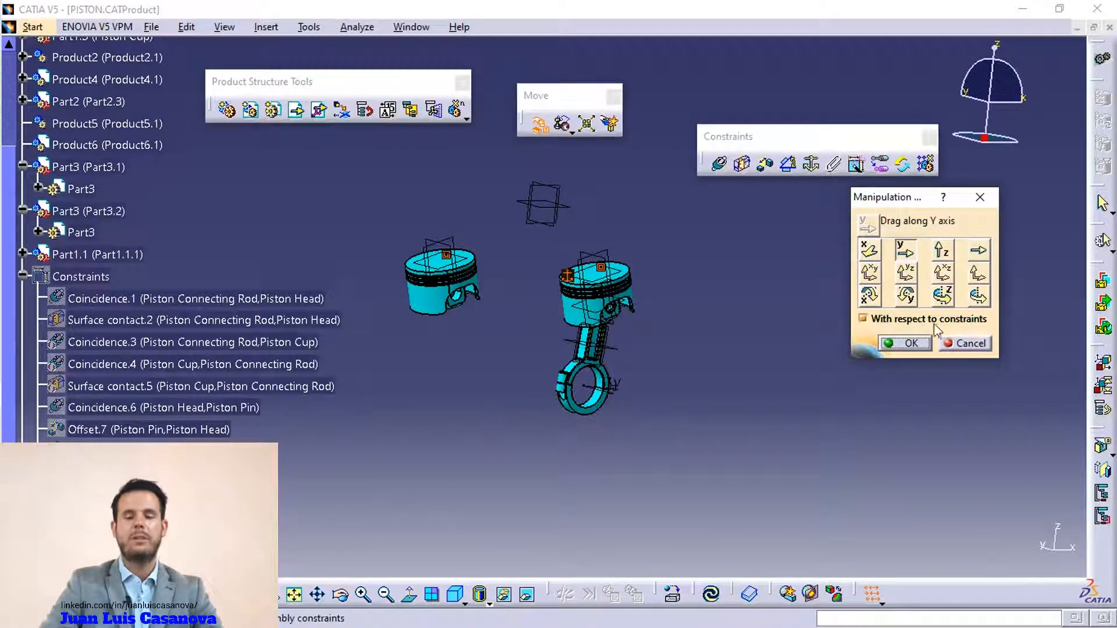
pyautogui.click(941, 252)
pyautogui.click(457, 304)
pyautogui.moveTo(431, 345); pyautogui.dragTo(748, 301)
pyautogui.moveTo(748, 302); pyautogui.dragTo(773, 372, button='middle')
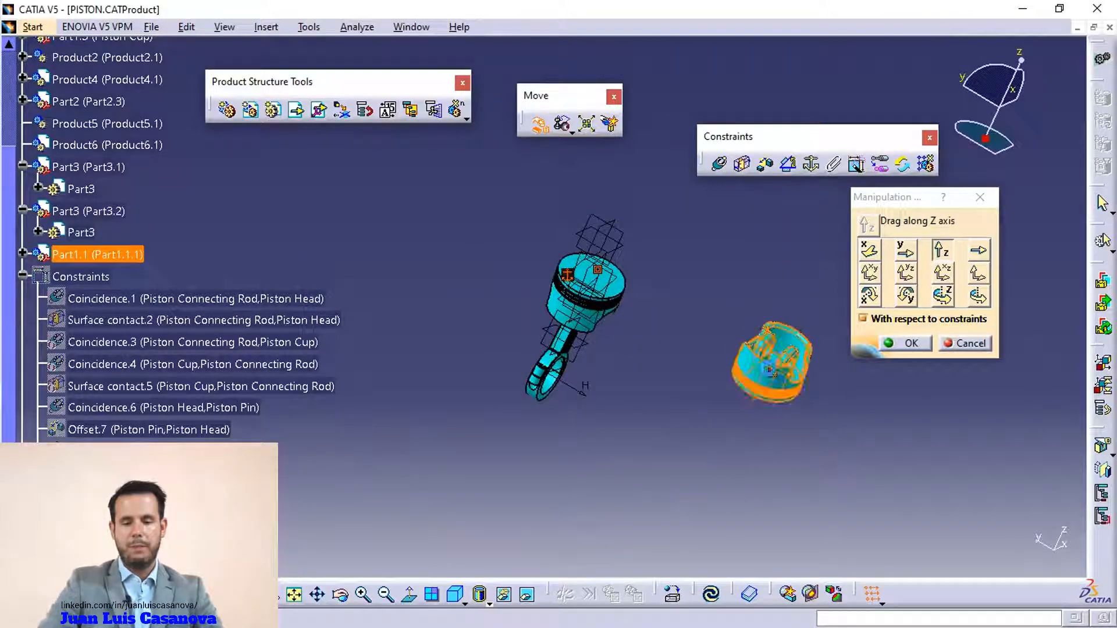
pyautogui.click(905, 251)
pyautogui.moveTo(773, 372); pyautogui.dragTo(463, 175)
pyautogui.moveTo(731, 406); pyautogui.dragTo(734, 377, button='middle')
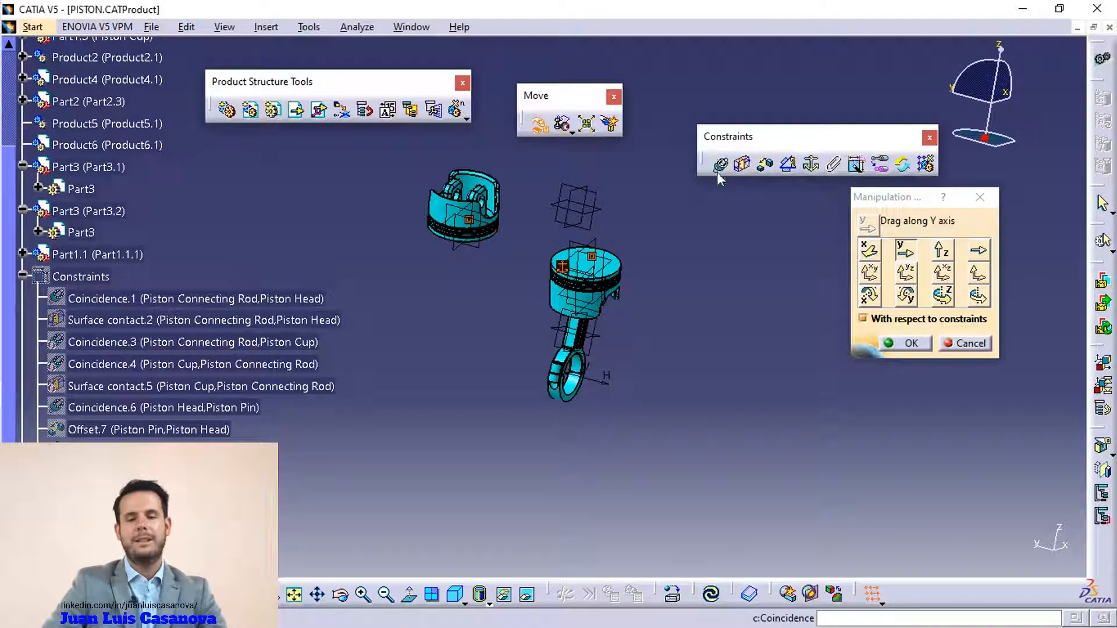
pyautogui.click(954, 344)
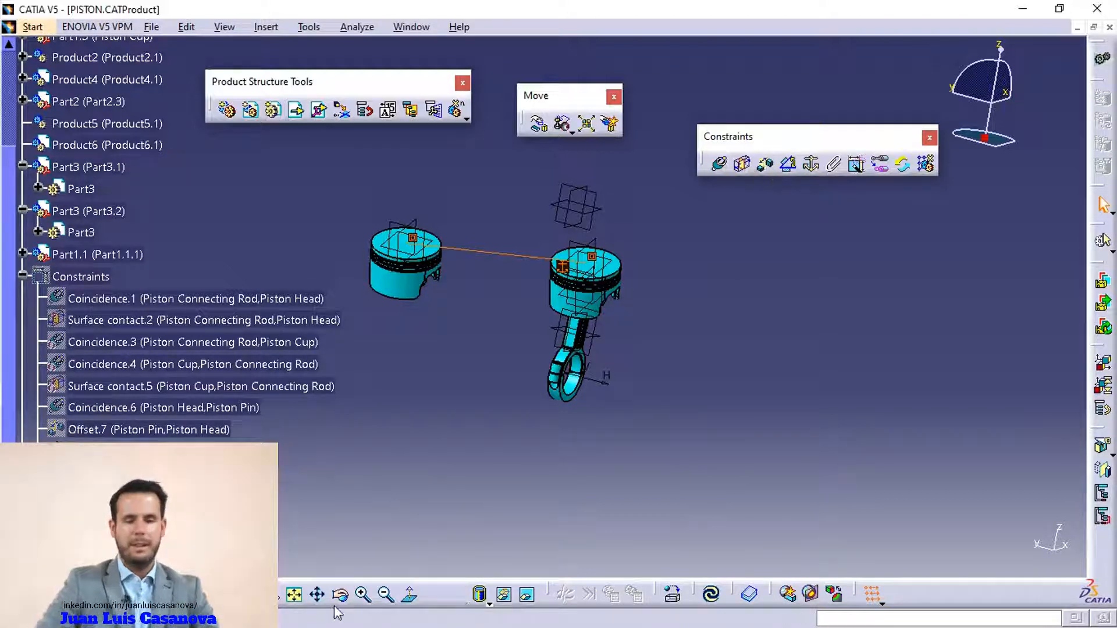
# Delete the contact constraint between the two piston heads, and apply a 30 mm offset constraint between their top faces, updating the assembly
pyautogui.rightClick(169, 217)
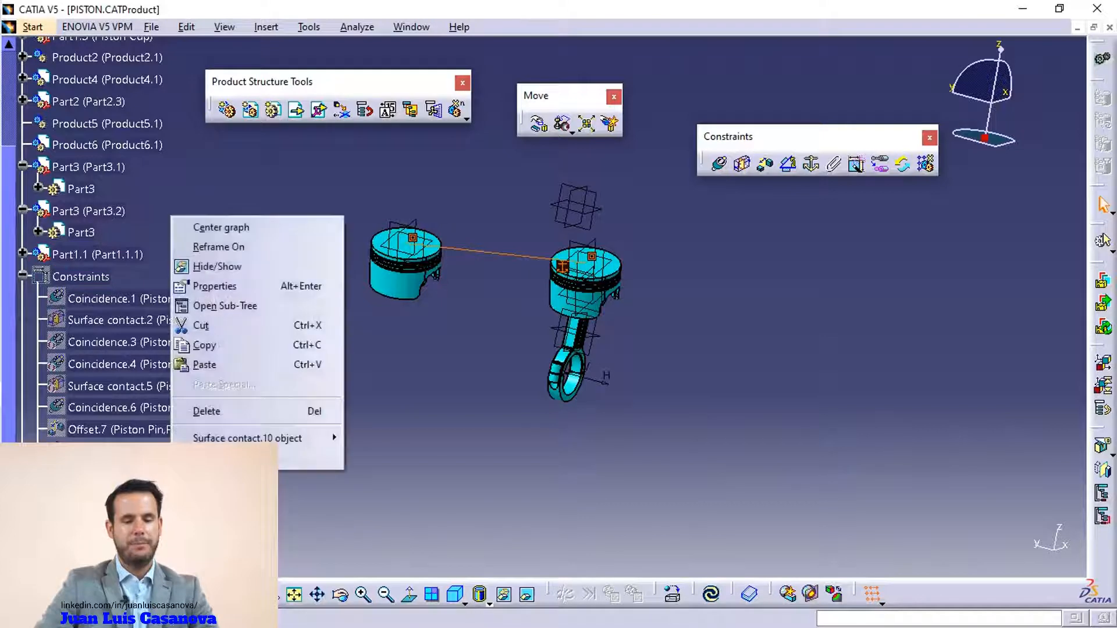
pyautogui.click(263, 414)
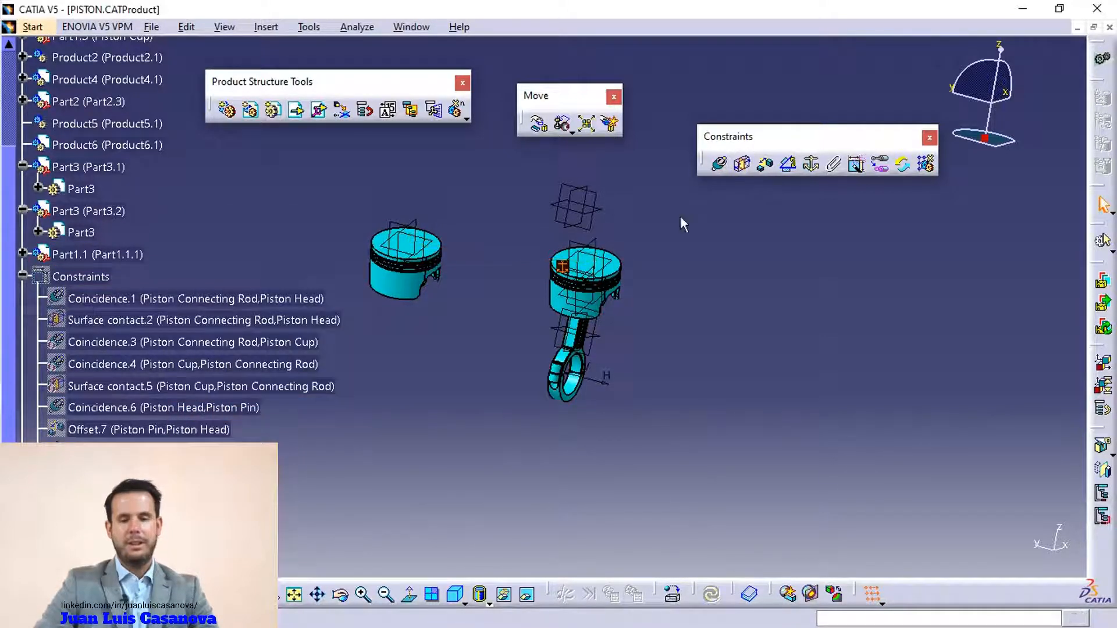
pyautogui.click(762, 164)
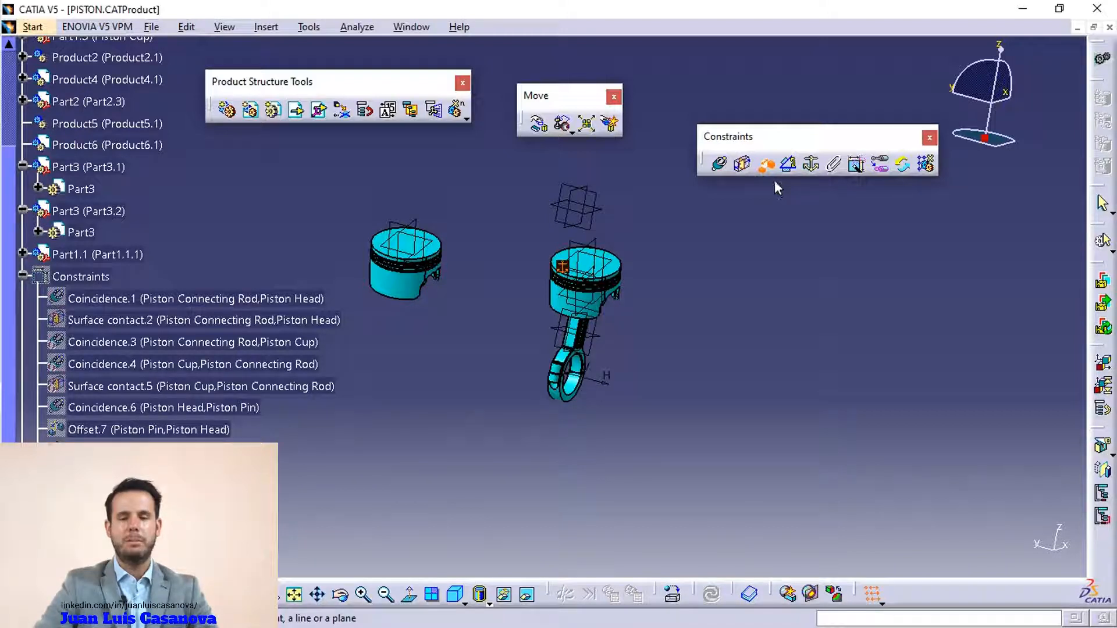
pyautogui.moveTo(657, 358); pyautogui.dragTo(709, 211, button='middle')
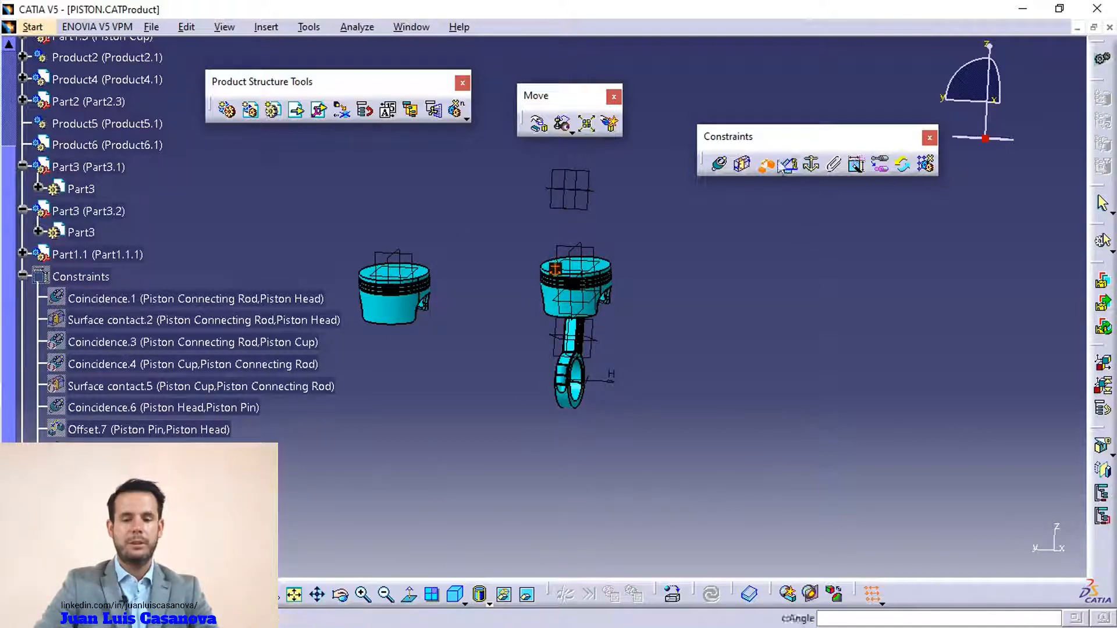
pyautogui.keyDown('ctrl'); pyautogui.moveTo(665, 288); pyautogui.dragTo(544, 306, button='middle'); pyautogui.keyUp('ctrl')
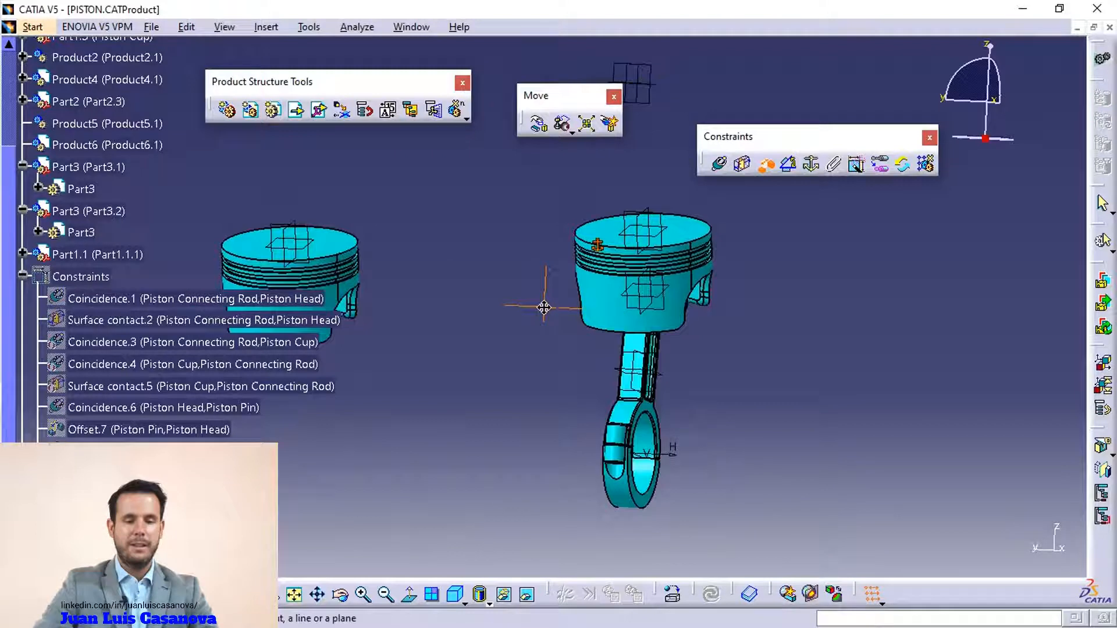
pyautogui.click(477, 269)
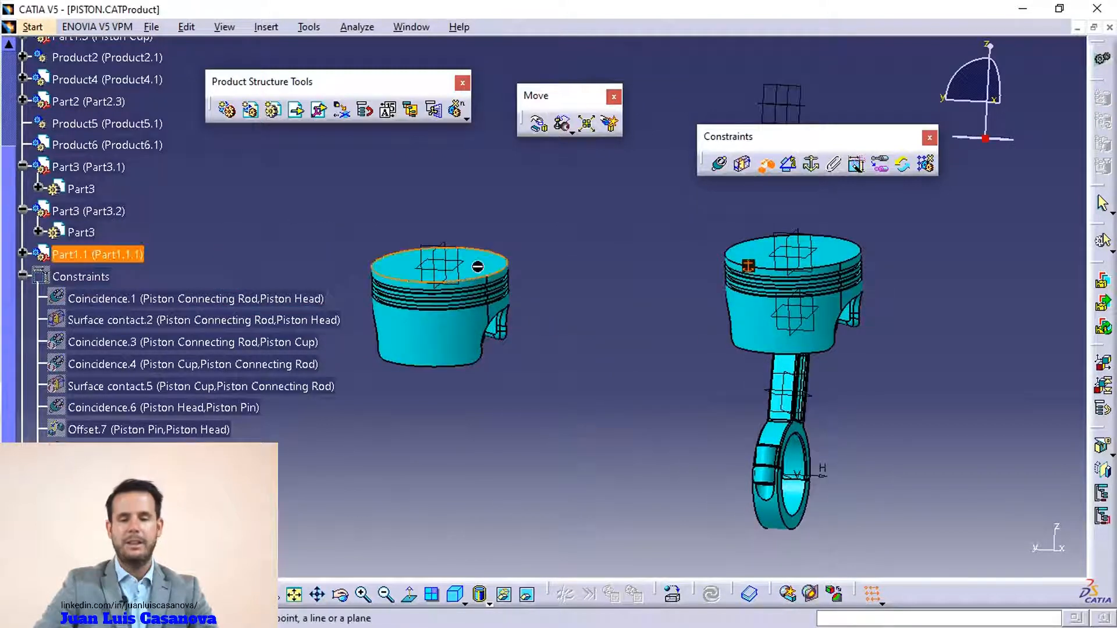
pyautogui.click(753, 247)
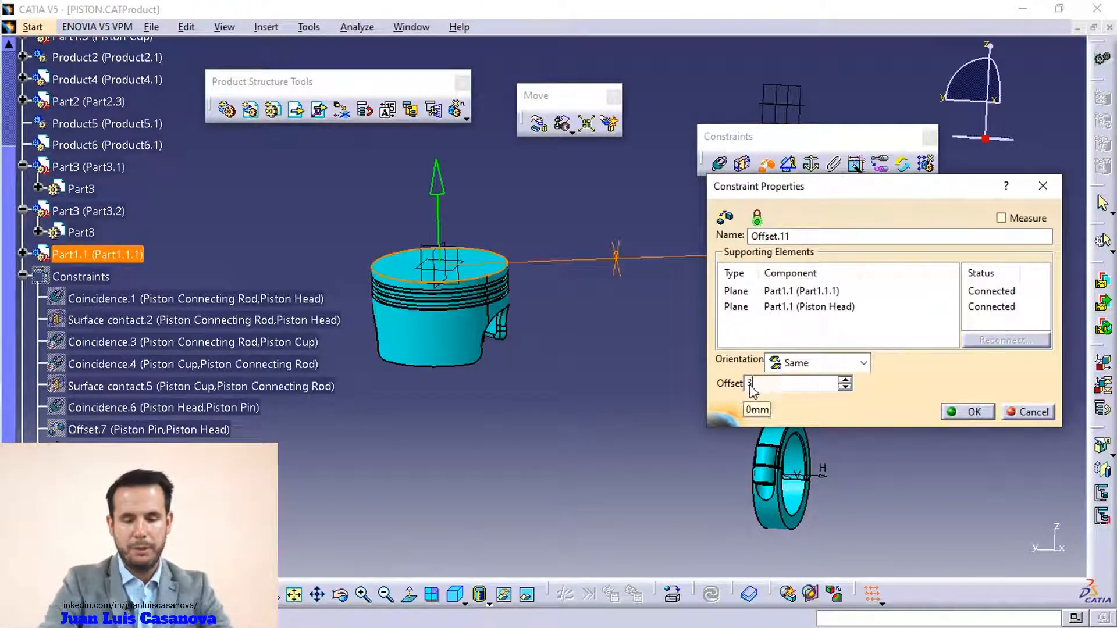
pyautogui.press('Return')
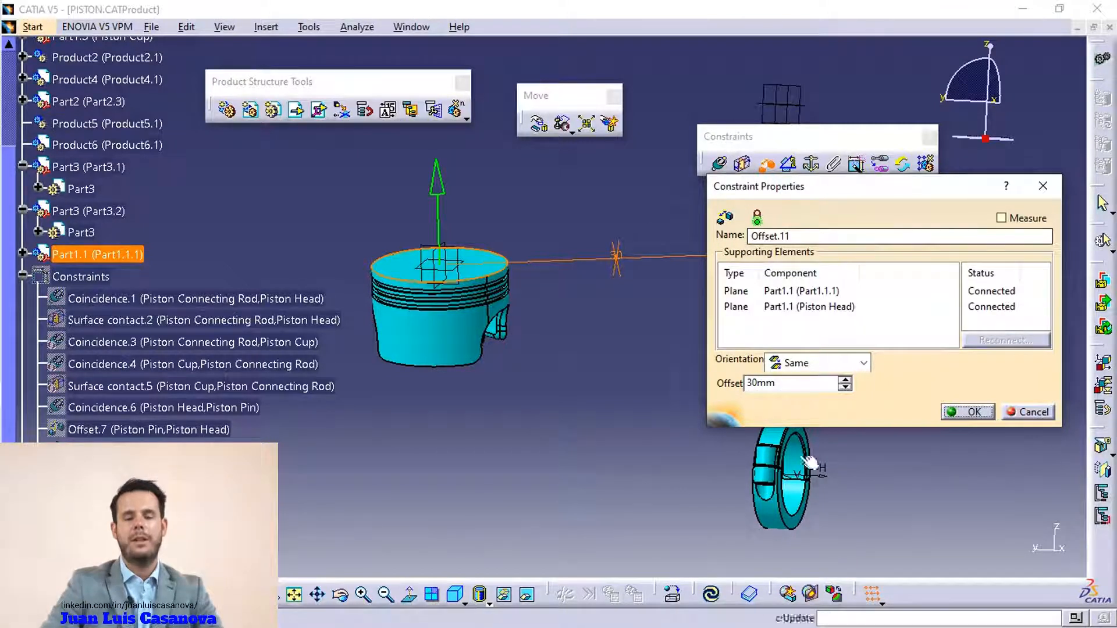
pyautogui.click(713, 592)
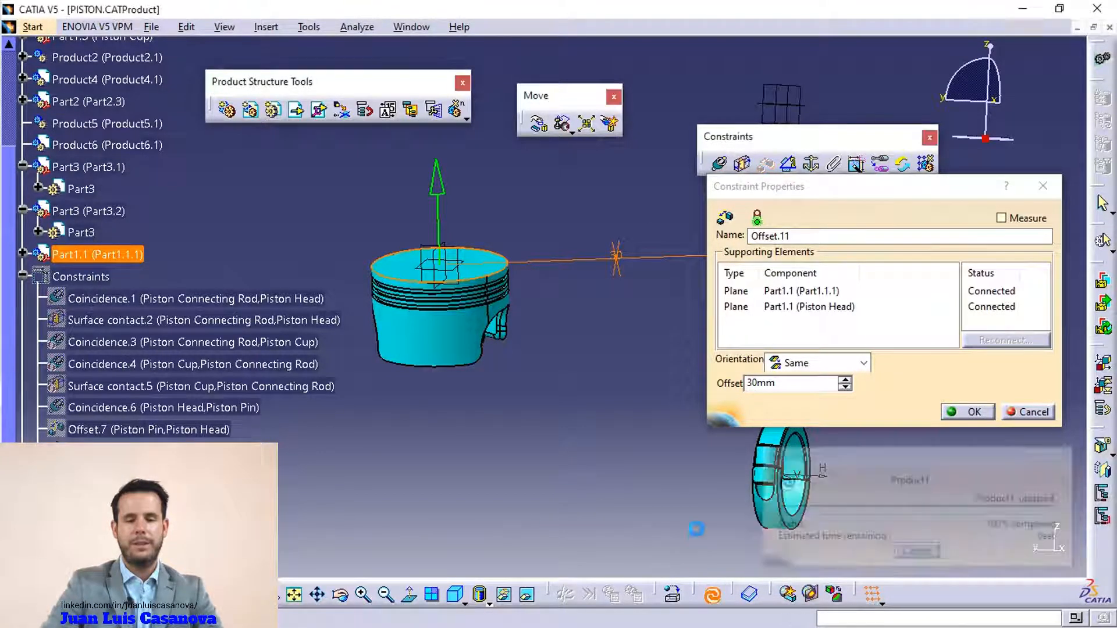
# Set the orientation of the 30 mm offset constraint between the piston heads to Opposite and update the assembly
pyautogui.moveTo(680, 407); pyautogui.dragTo(461, 321, button='middle')
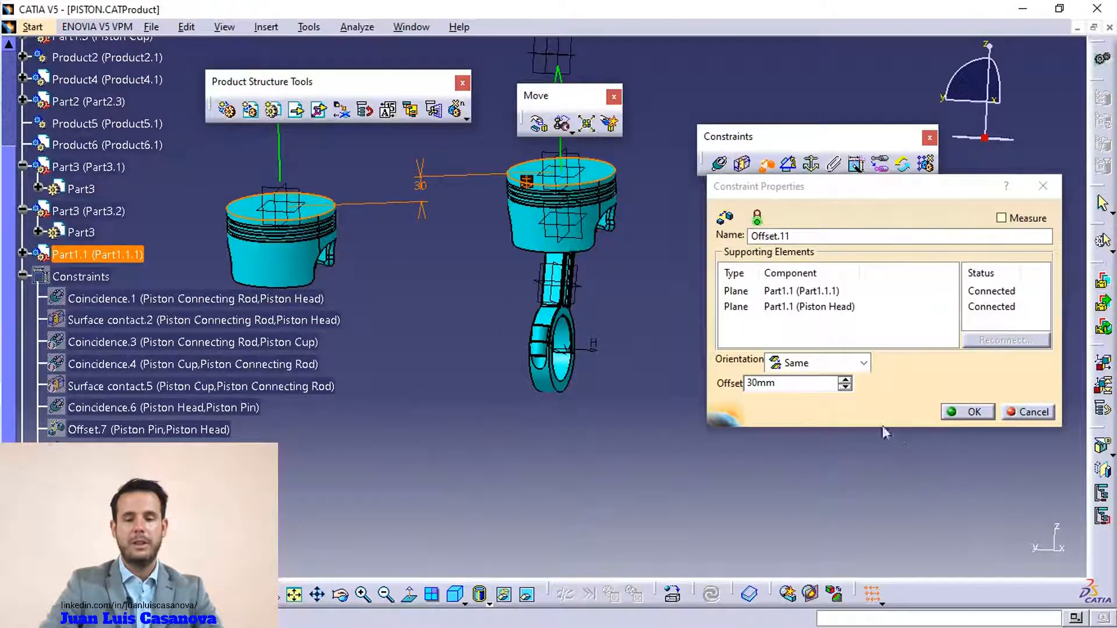
pyautogui.click(864, 364)
pyautogui.click(837, 414)
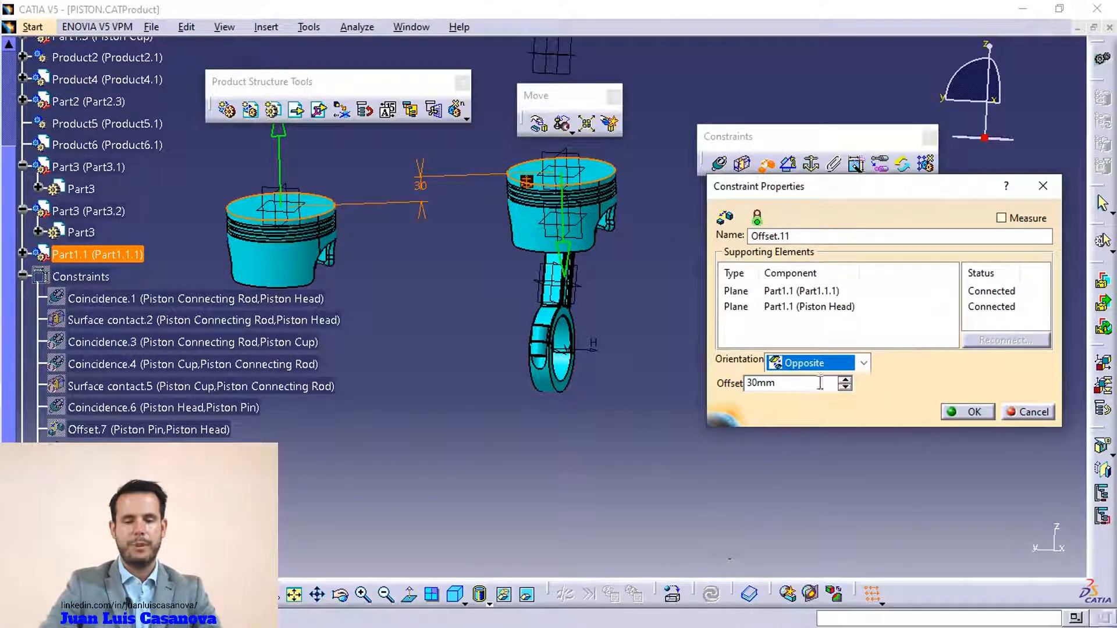
pyautogui.press('Tab')
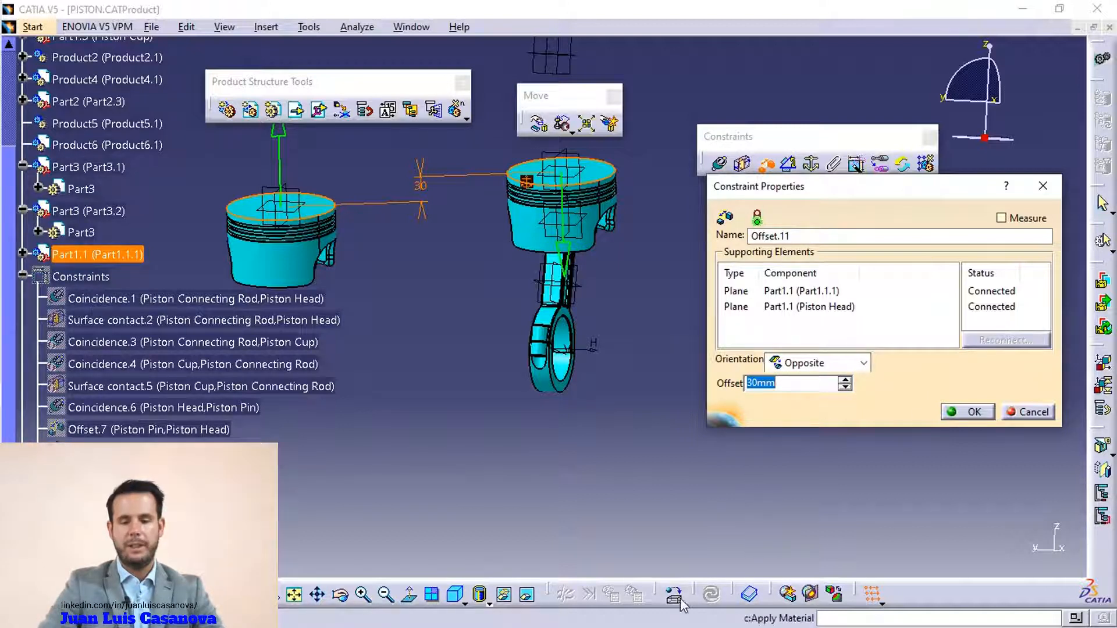
pyautogui.click(963, 412)
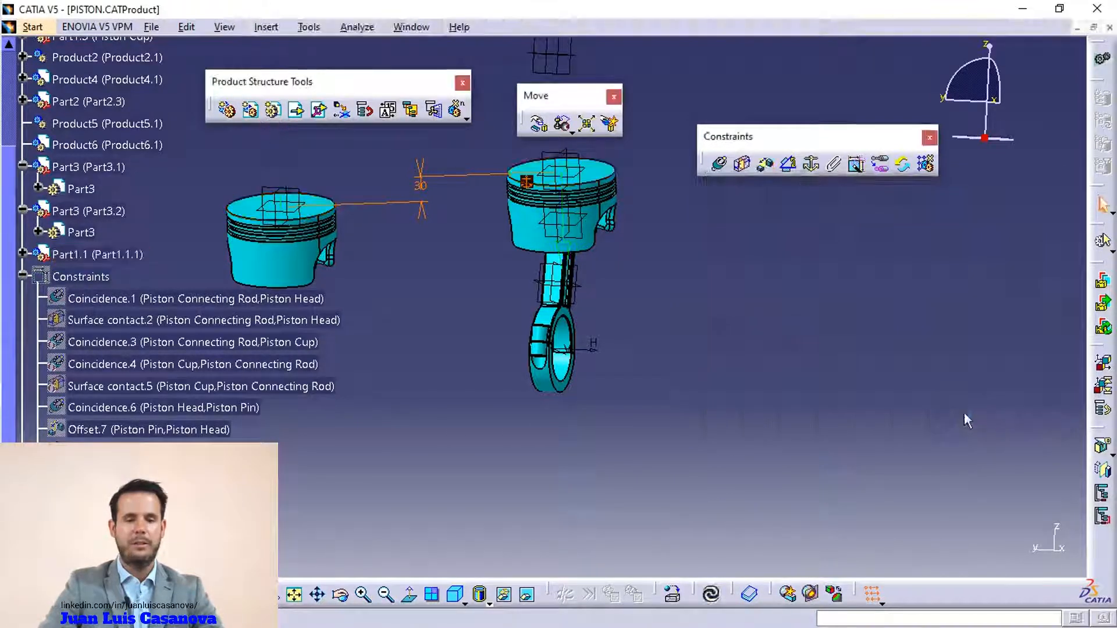
pyautogui.click(711, 593)
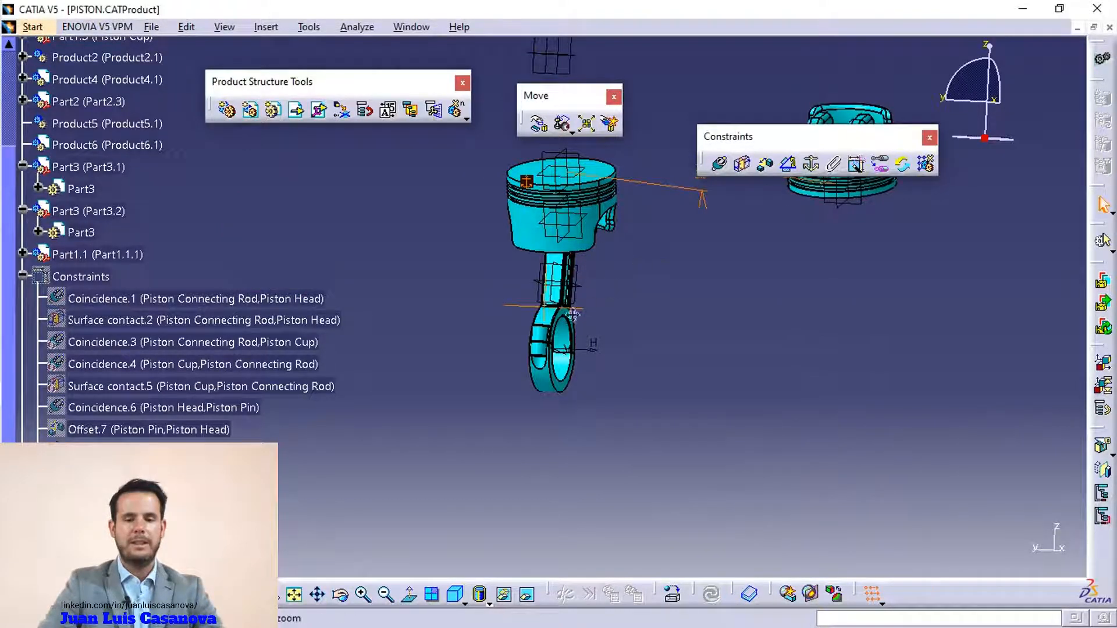
pyautogui.moveTo(573, 314); pyautogui.dragTo(428, 415, button='middle')
pyautogui.scroll(1, 678, 280)
pyautogui.moveTo(504, 338); pyautogui.dragTo(615, 282, button='middle')
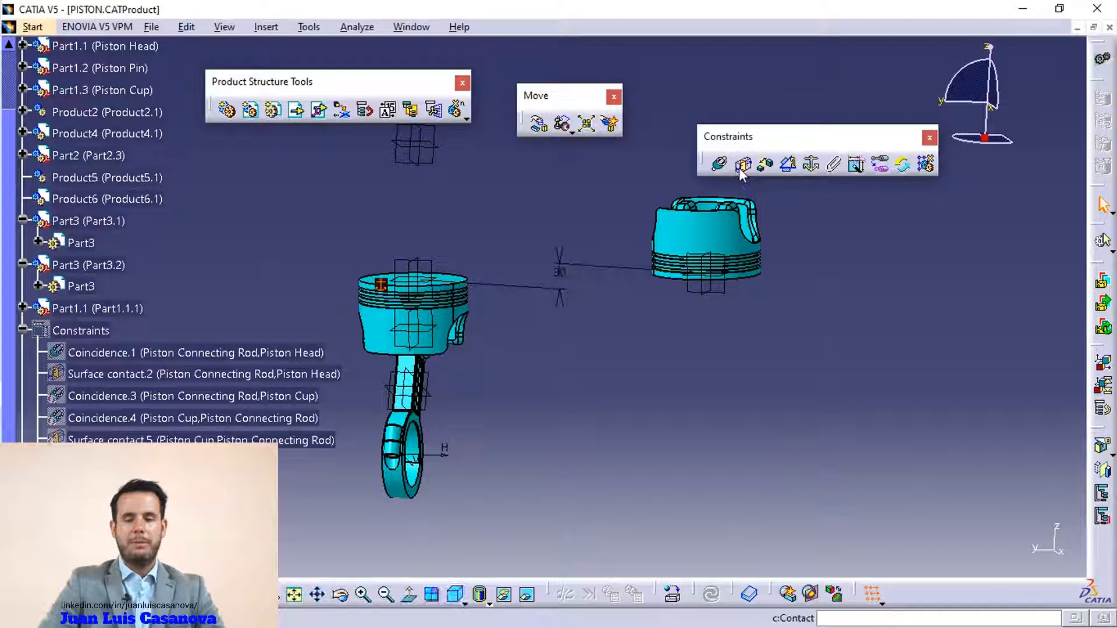
# Delete the 30 mm offset constraint between the inserted and the assembled piston heads
pyautogui.click(765, 163)
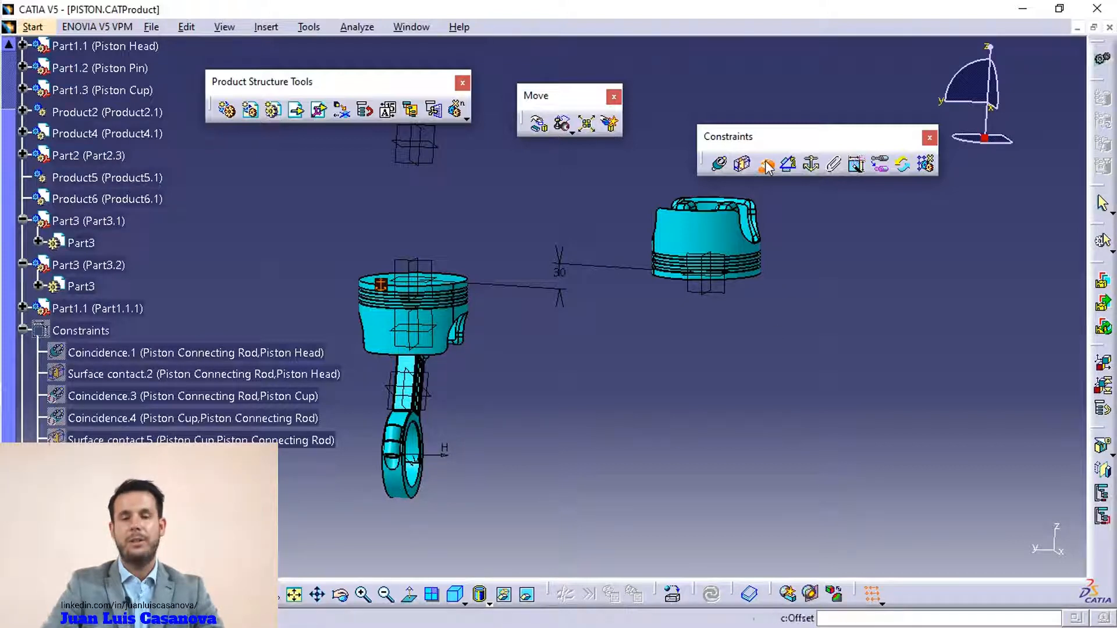
pyautogui.click(766, 164)
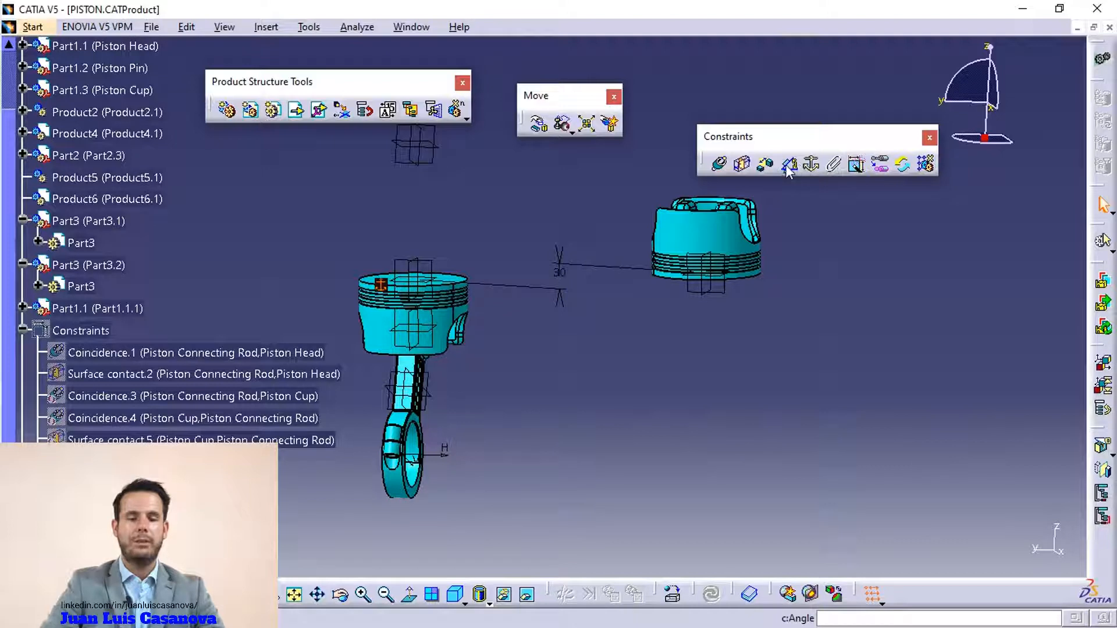
pyautogui.moveTo(831, 338); pyautogui.dragTo(495, 389, button='middle')
pyautogui.scroll(-1, 495, 388)
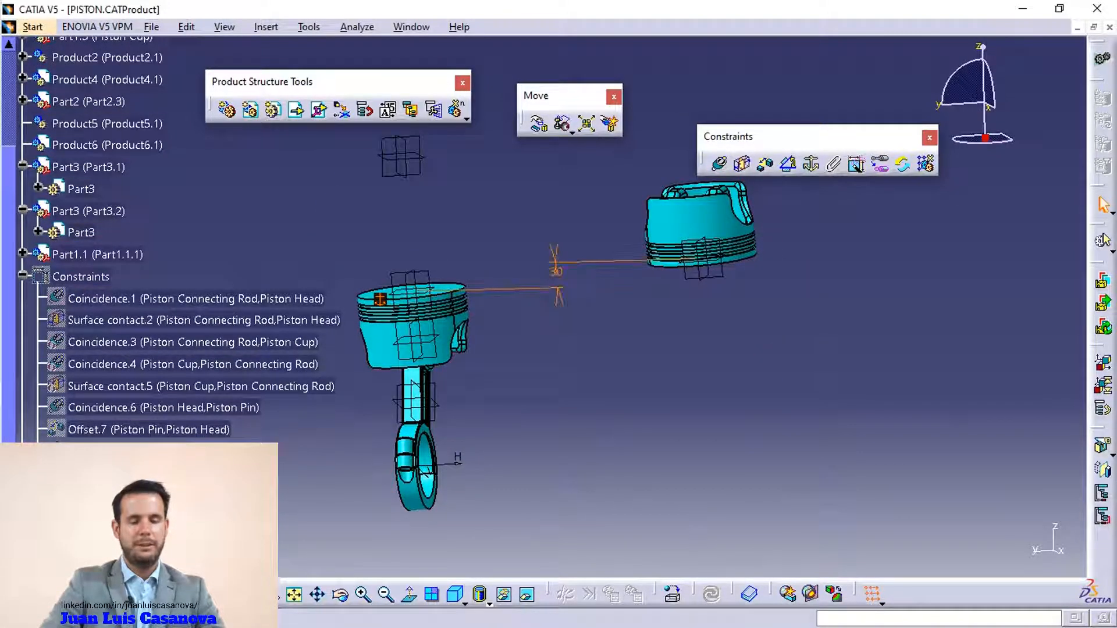
pyautogui.rightClick(138, 477)
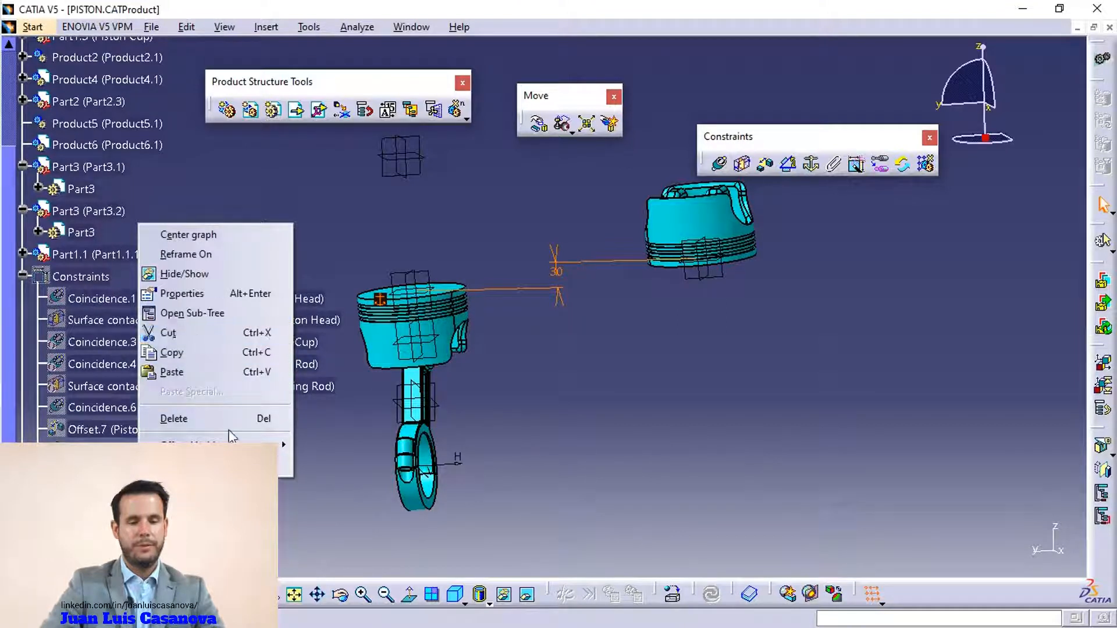
pyautogui.click(234, 419)
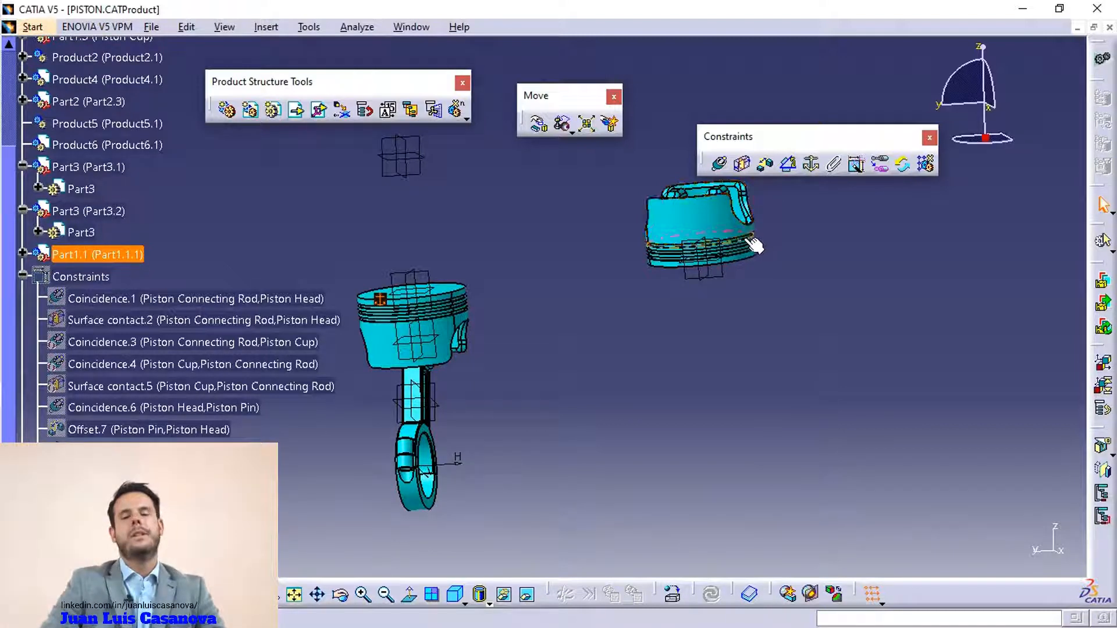
# Apply a 45 deg angle constraint between the top faces of the assembled and the inserted piston heads, and update the assembly
pyautogui.click(787, 169)
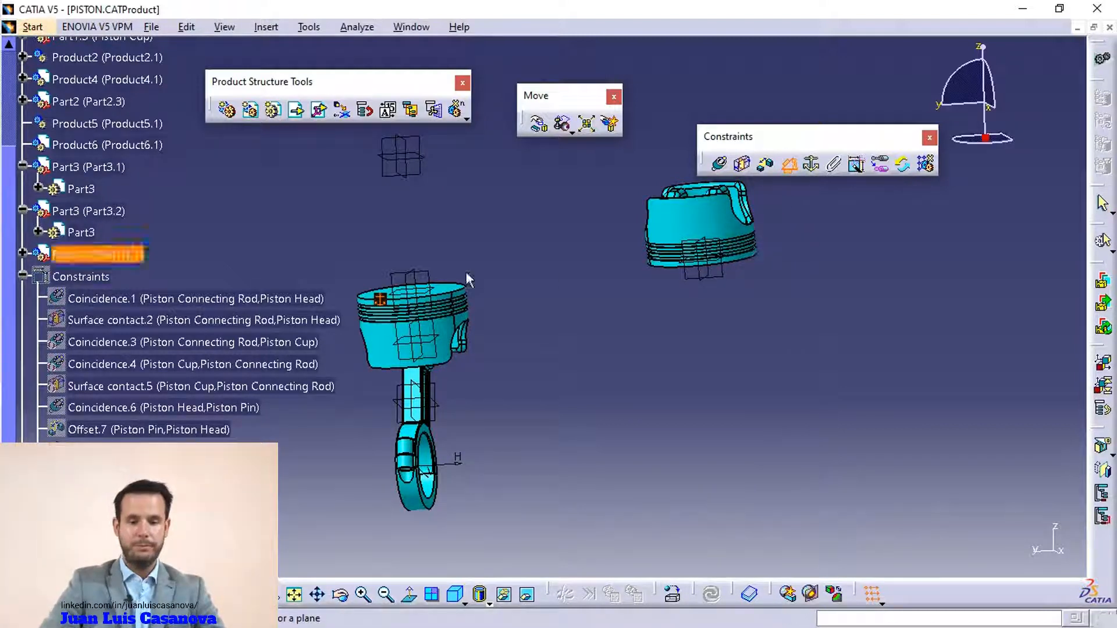
pyautogui.moveTo(552, 333); pyautogui.dragTo(556, 311, button='middle')
pyautogui.click(379, 261)
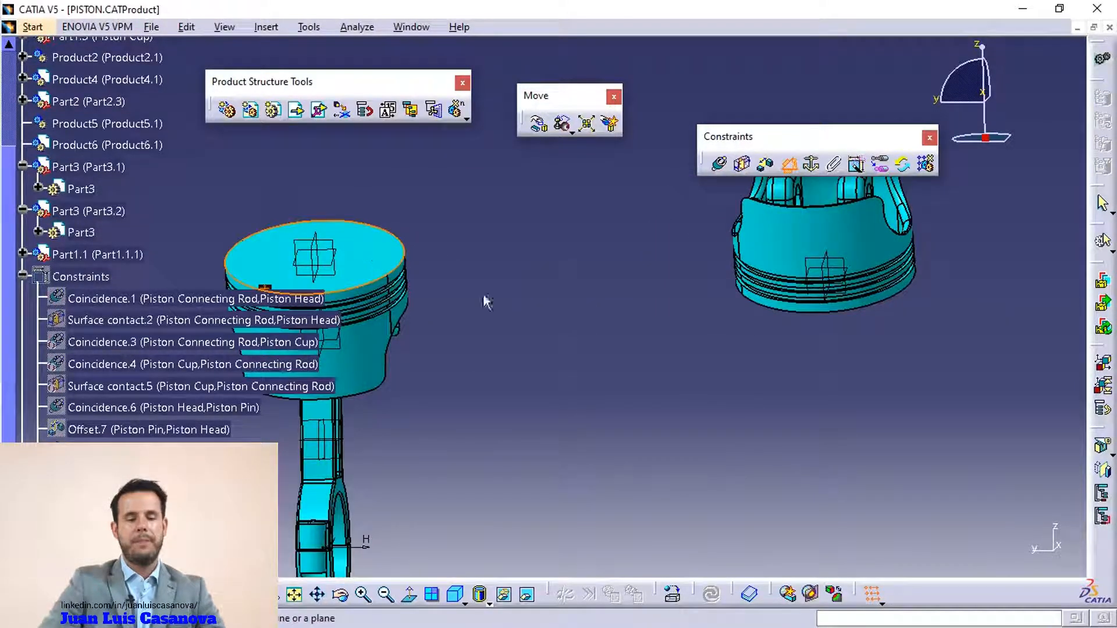
pyautogui.moveTo(753, 411); pyautogui.dragTo(538, 264, button='middle')
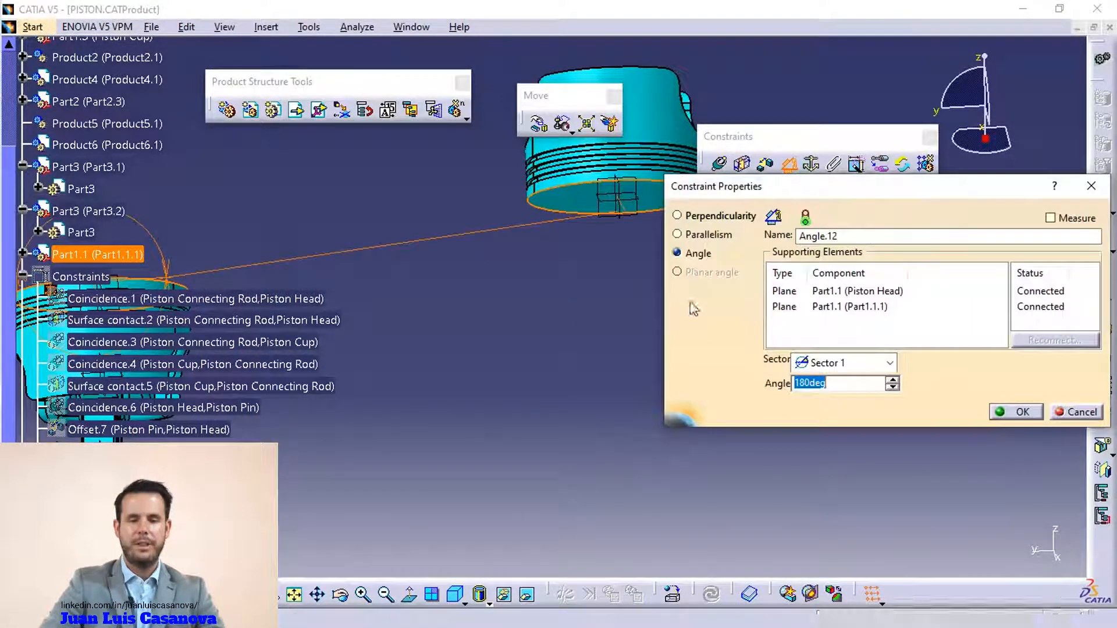
pyautogui.click(824, 383)
pyautogui.doubleClick(825, 382)
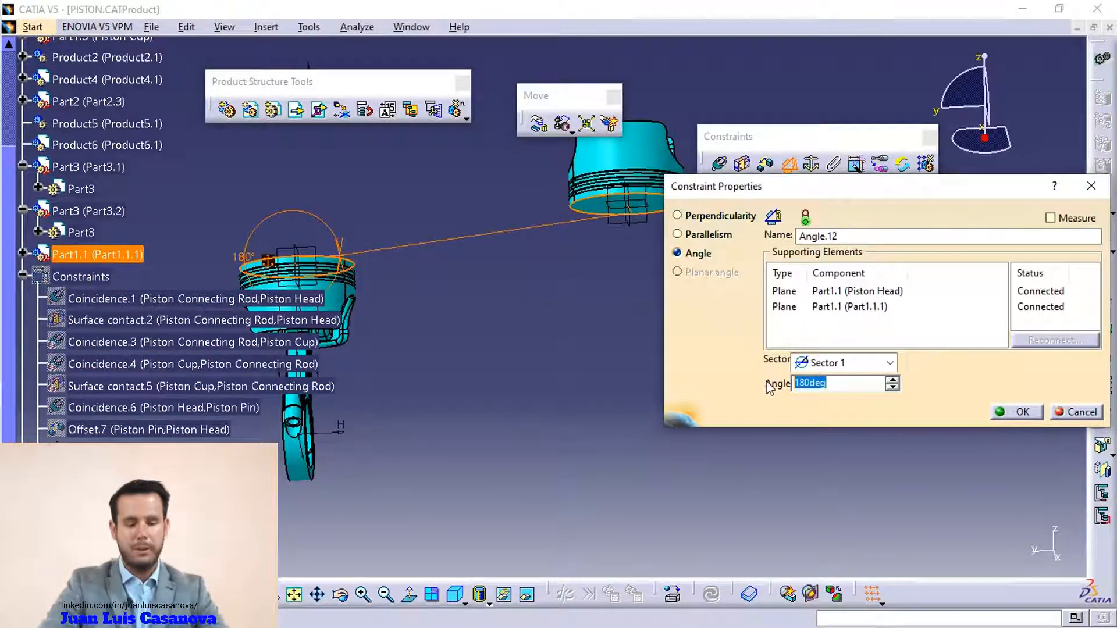
pyautogui.write('45')
pyautogui.press('Tab')
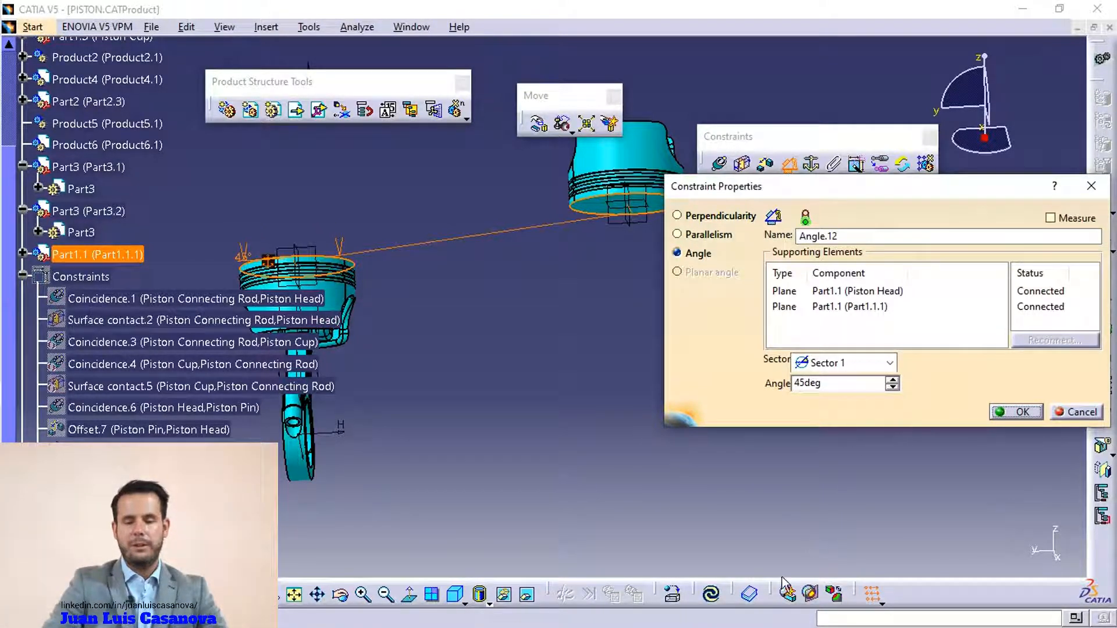
pyautogui.click(711, 593)
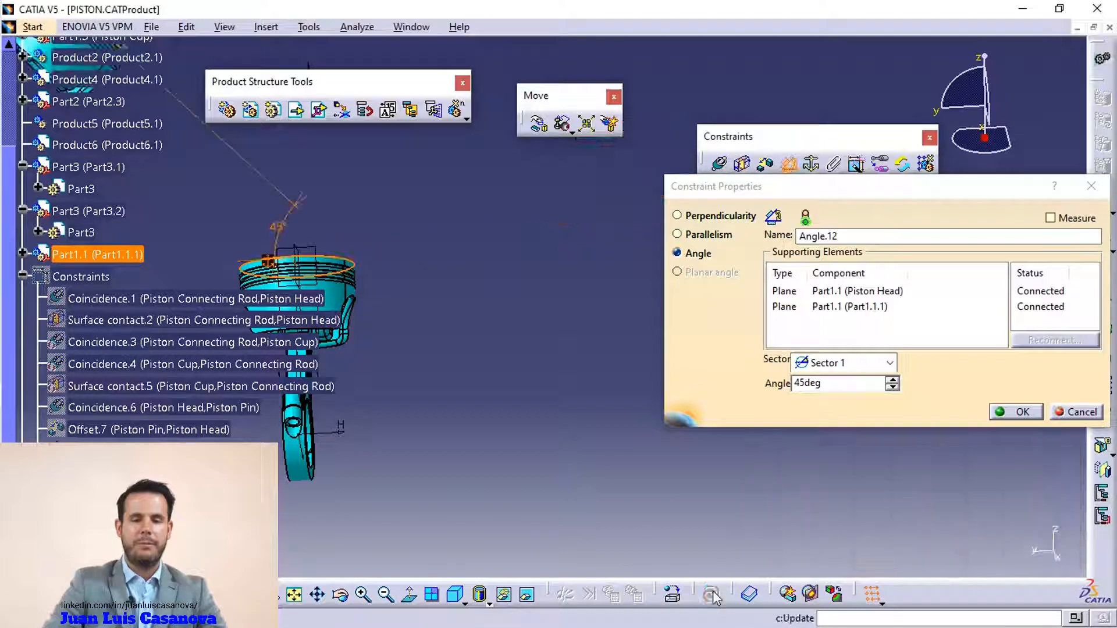
pyautogui.moveTo(459, 249); pyautogui.dragTo(485, 335, button='middle')
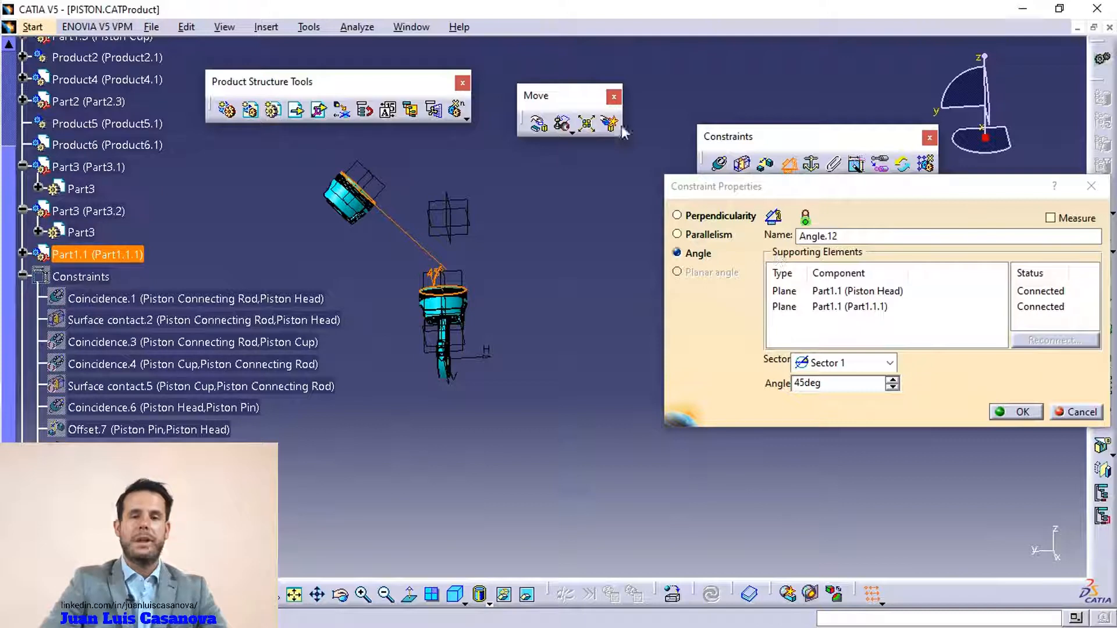
pyautogui.click(1001, 411)
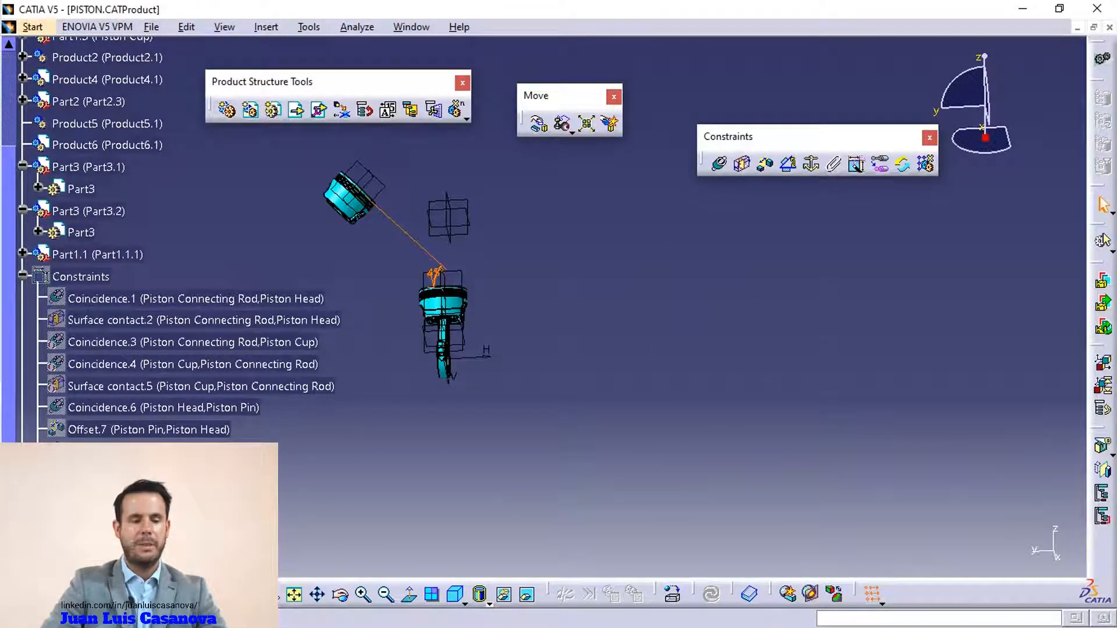
pyautogui.click(96, 254)
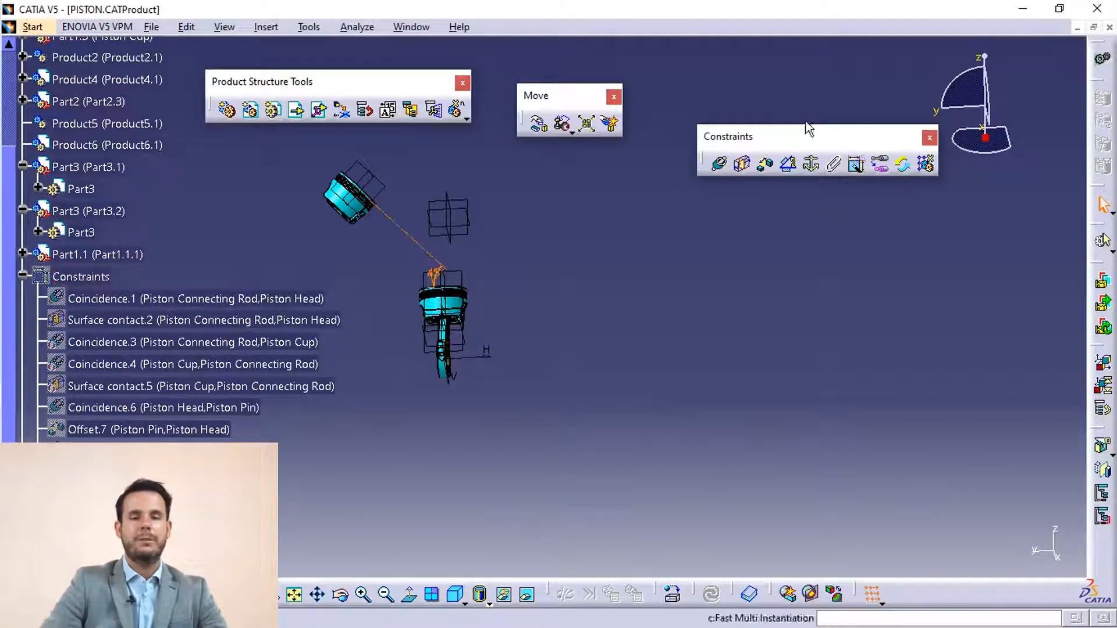
pyautogui.click(87, 277)
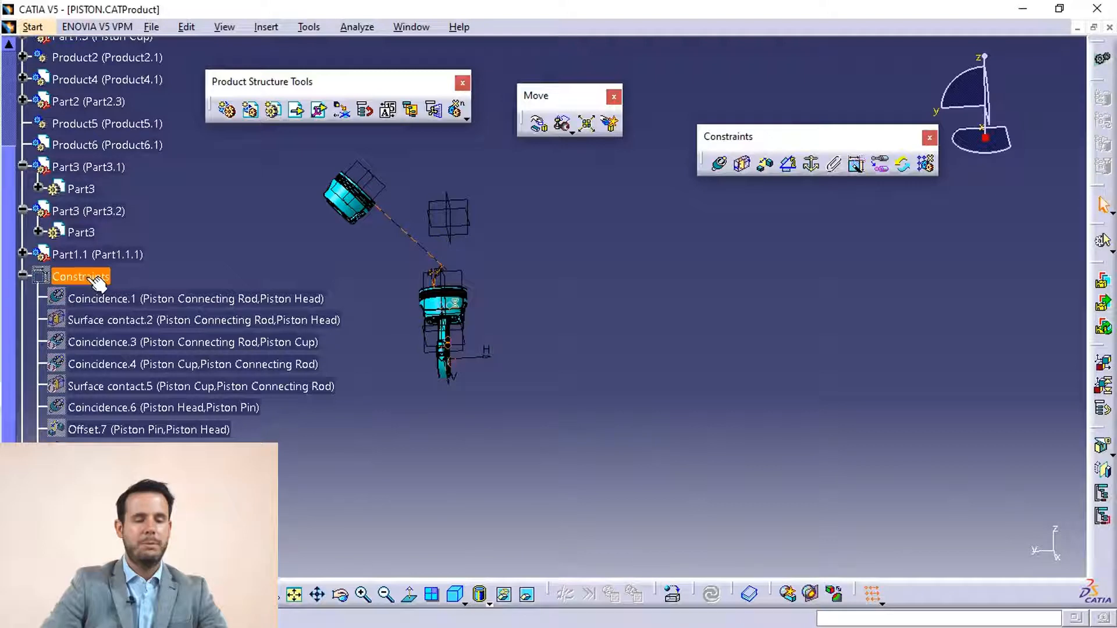
pyautogui.click(770, 249)
pyautogui.click(786, 167)
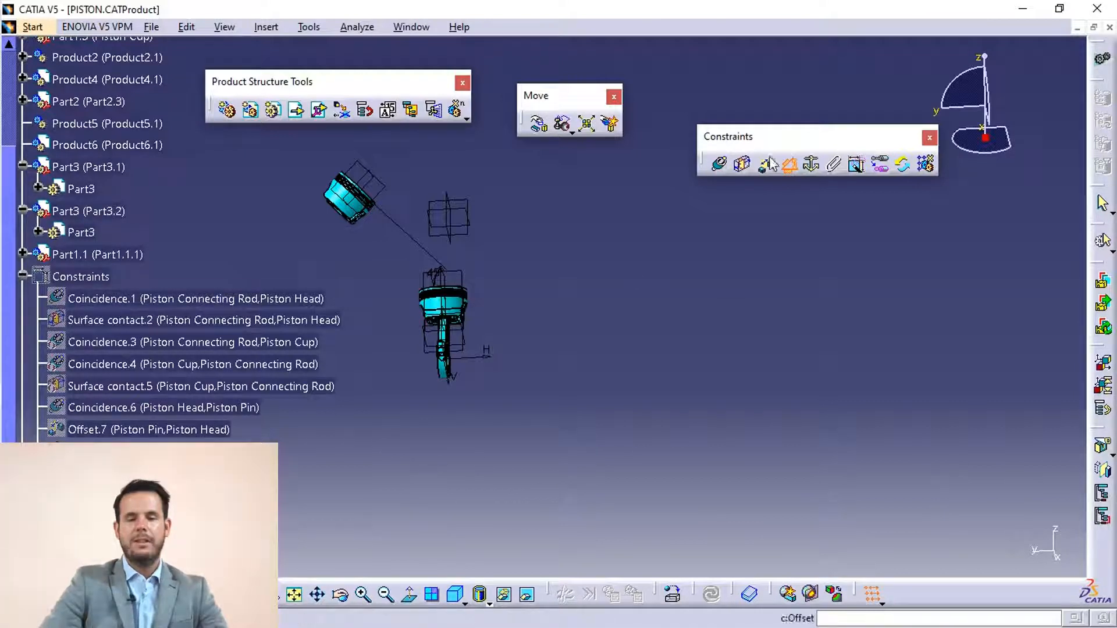
pyautogui.click(788, 167)
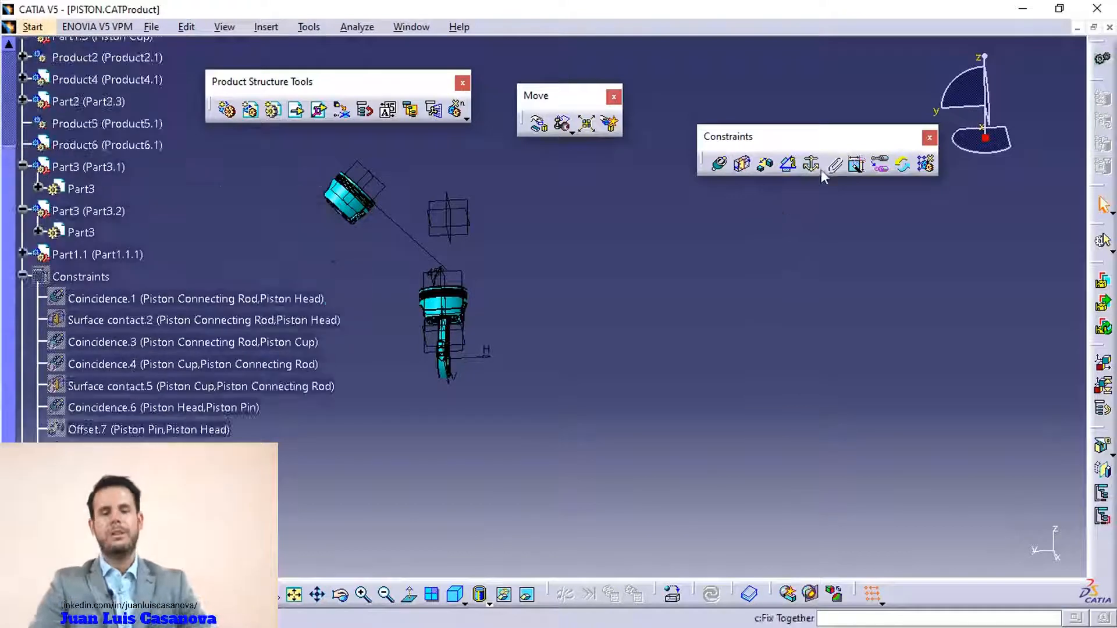
# Fix the inserted piston head in space with a fix constraint
pyautogui.click(809, 168)
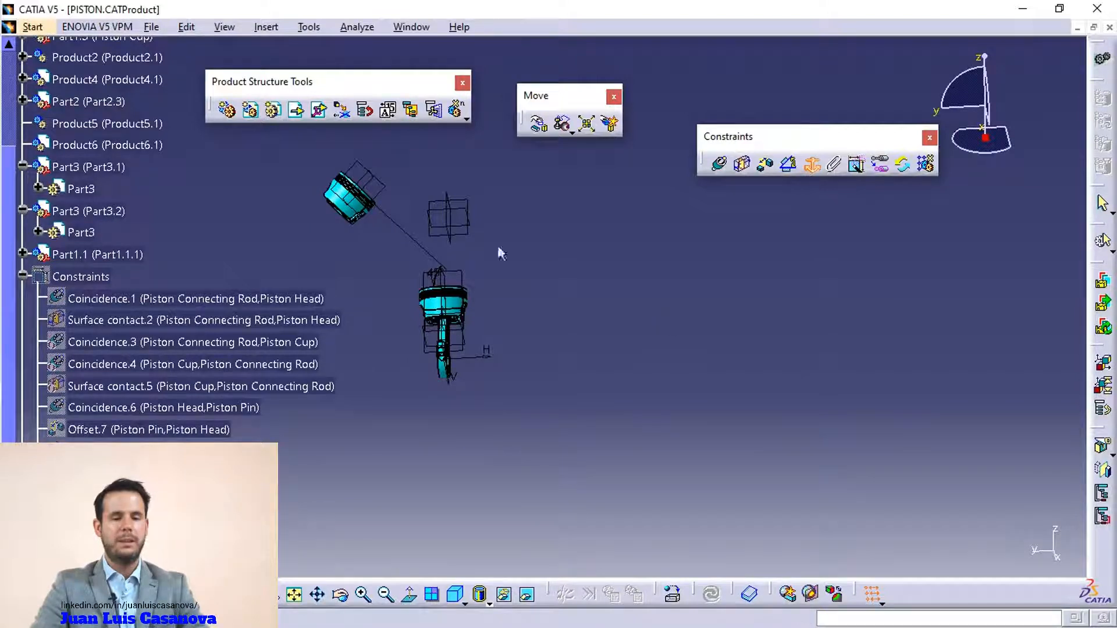
pyautogui.click(362, 208)
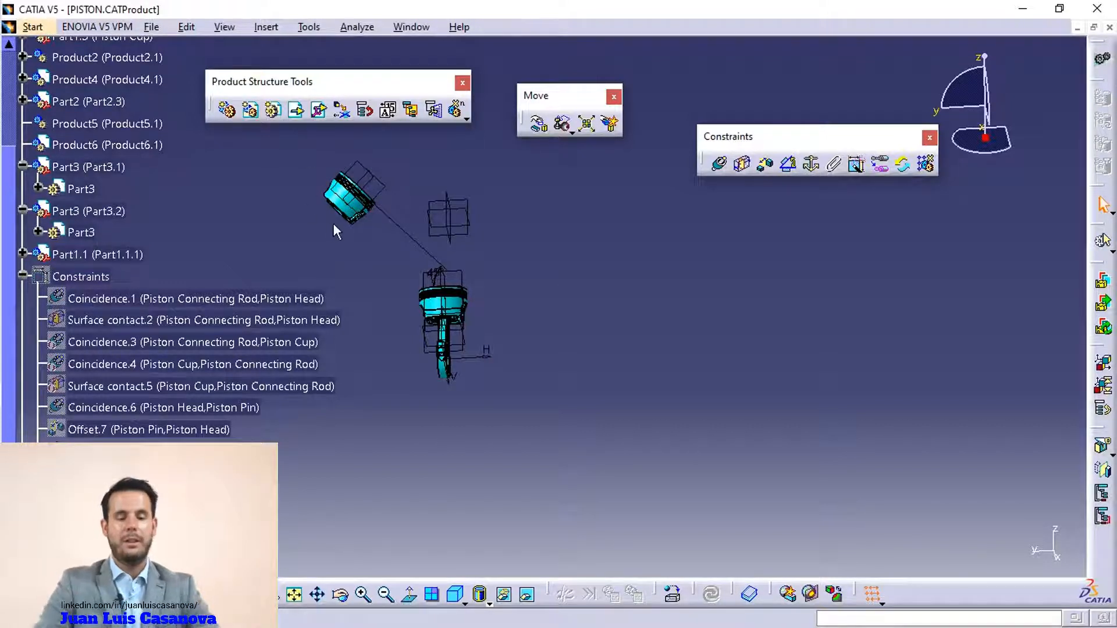
pyautogui.moveTo(352, 280); pyautogui.dragTo(569, 230, button='middle')
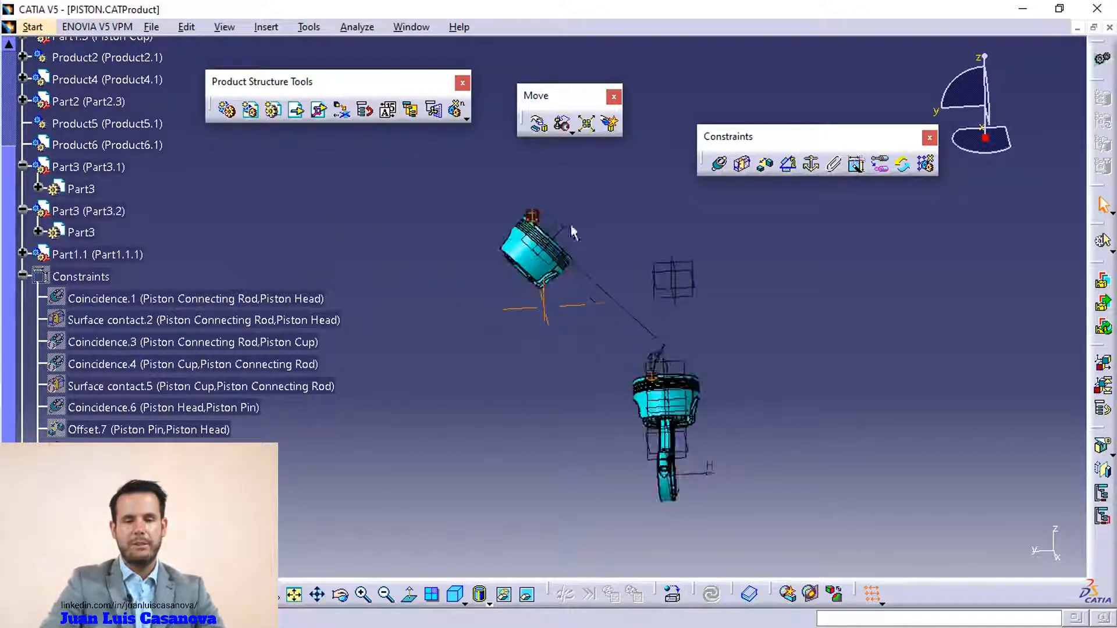
# Try to move the fixed piston head along the Y and X axes, in the XZ plane and around Z, respecting the constraints
pyautogui.click(538, 124)
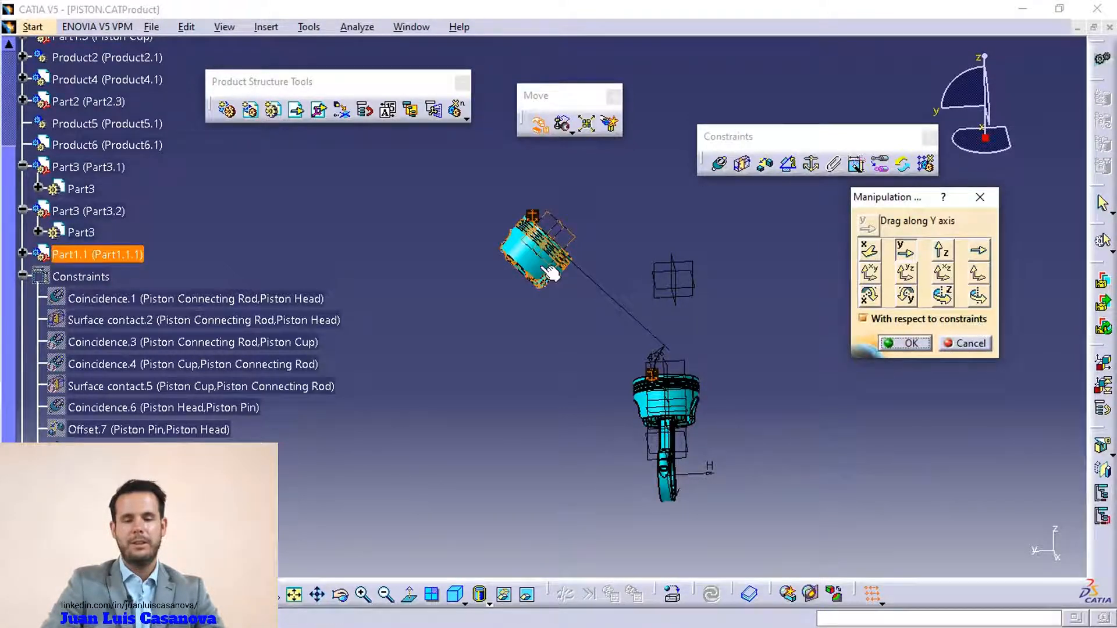
pyautogui.click(869, 253)
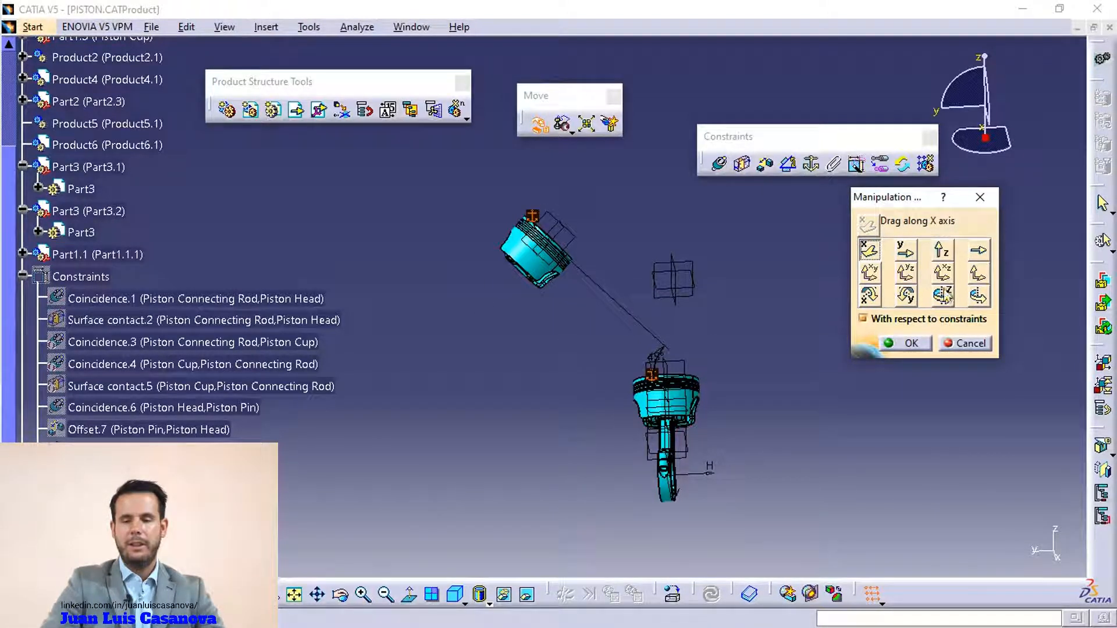
pyautogui.click(942, 272)
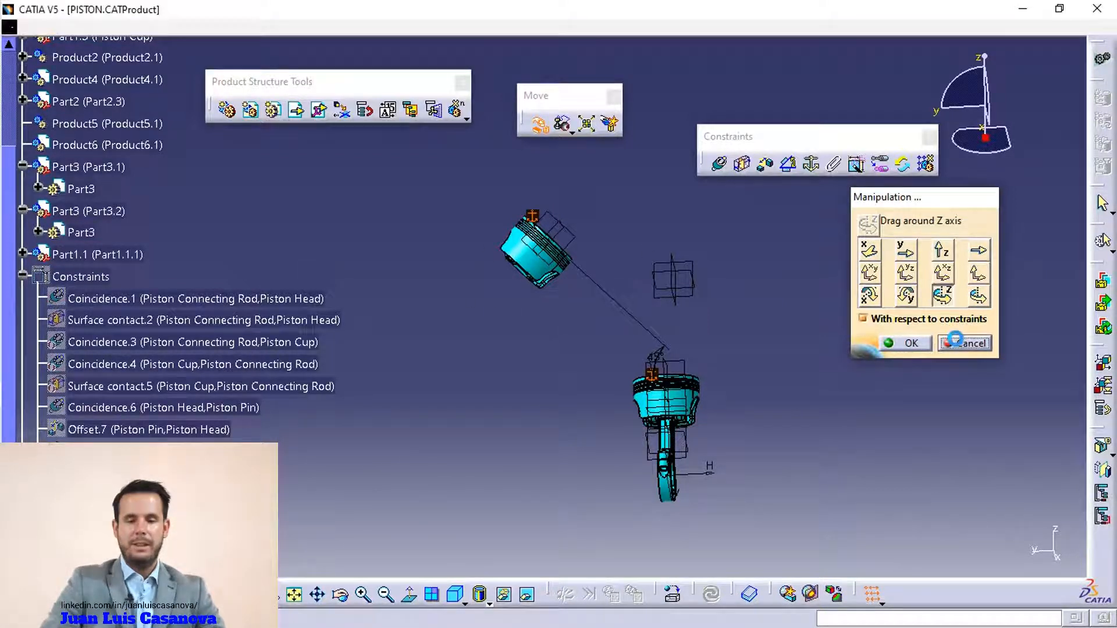
pyautogui.click(961, 343)
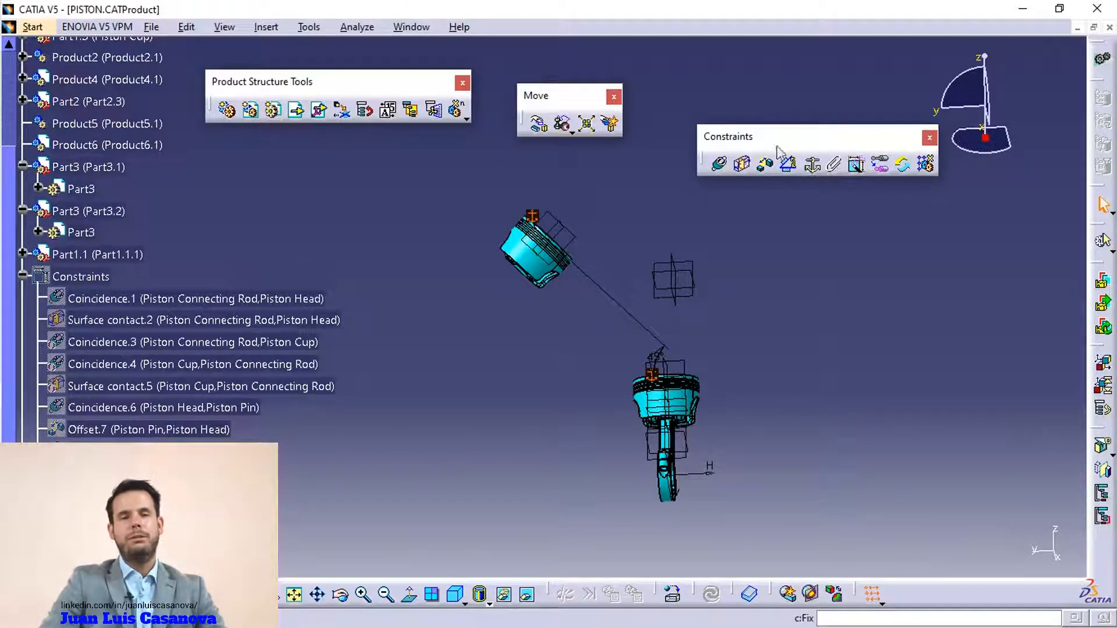
pyautogui.moveTo(695, 294); pyautogui.dragTo(664, 201, button='middle')
pyautogui.scroll(-1, 731, 297)
pyautogui.scroll(1, 731, 297)
pyautogui.moveTo(695, 289); pyautogui.dragTo(651, 271, button='middle')
pyautogui.scroll(-1, 698, 189)
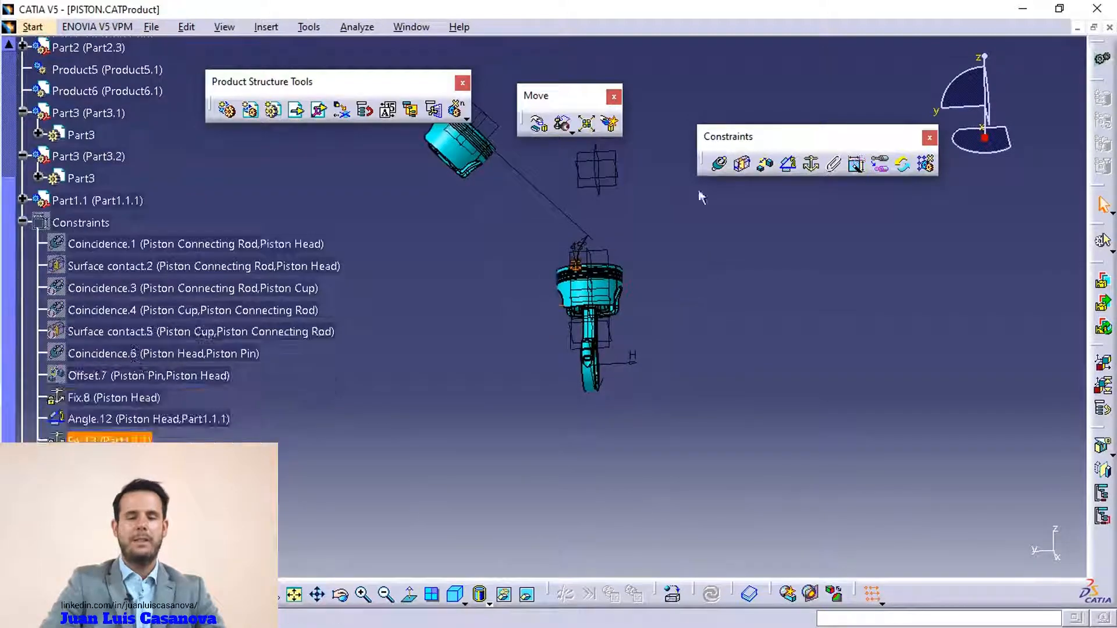
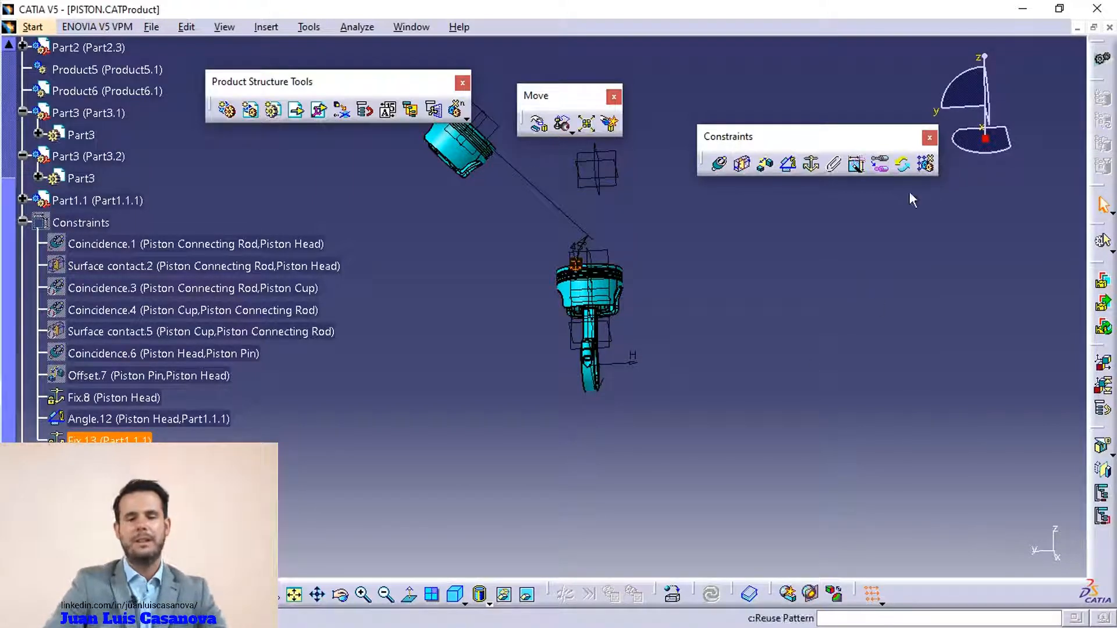
pyautogui.moveTo(819, 136); pyautogui.dragTo(780, 102)
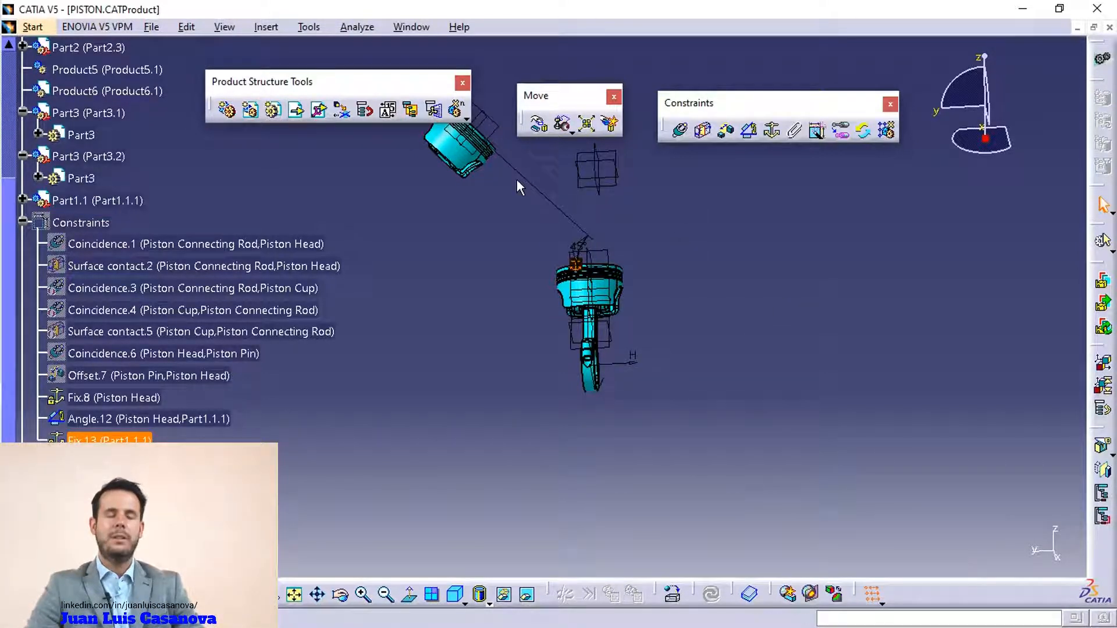
# Try to move the connecting rod along the Y axis with respect to the constraints
pyautogui.moveTo(644, 266); pyautogui.dragTo(689, 332, button='middle')
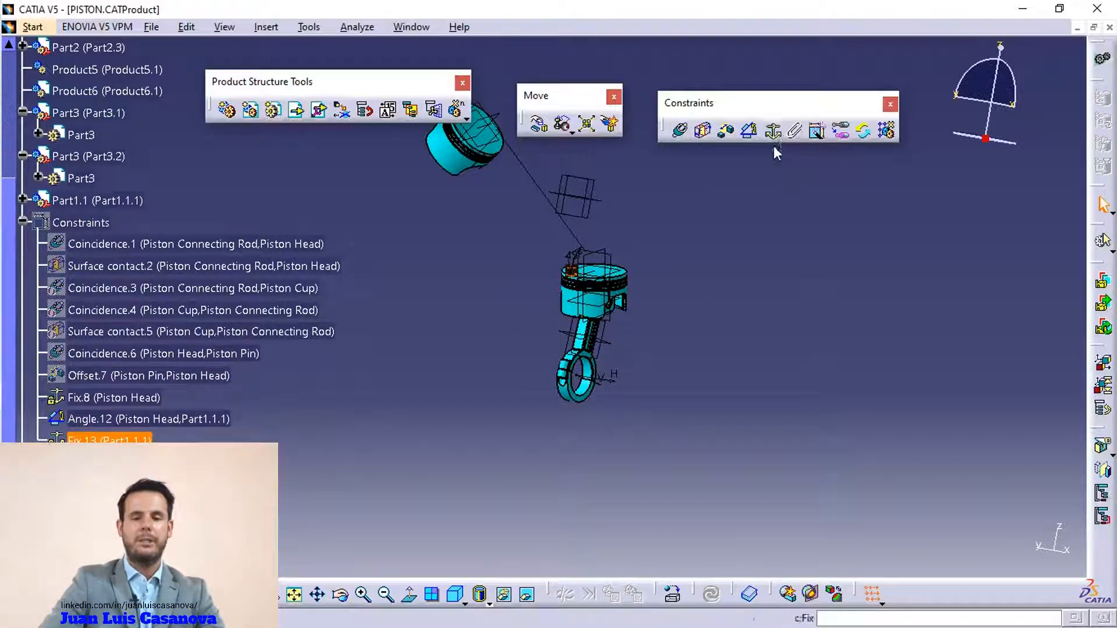
pyautogui.click(547, 128)
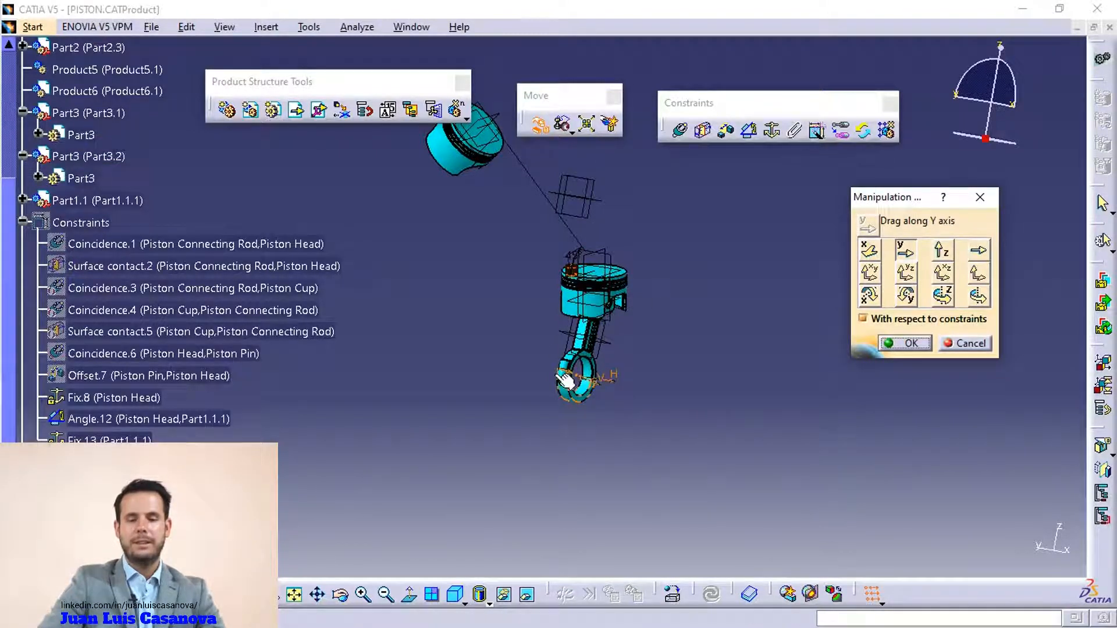
pyautogui.click(965, 344)
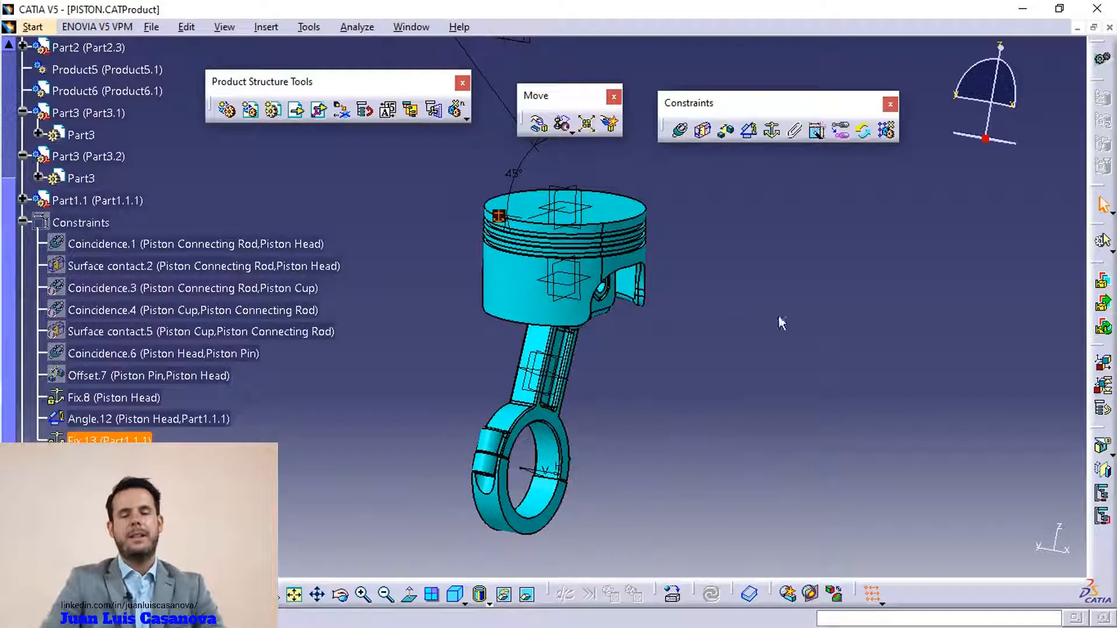
# Start a section cut of the piston assembly and maximize the product window
pyautogui.scroll(1, 740, 439)
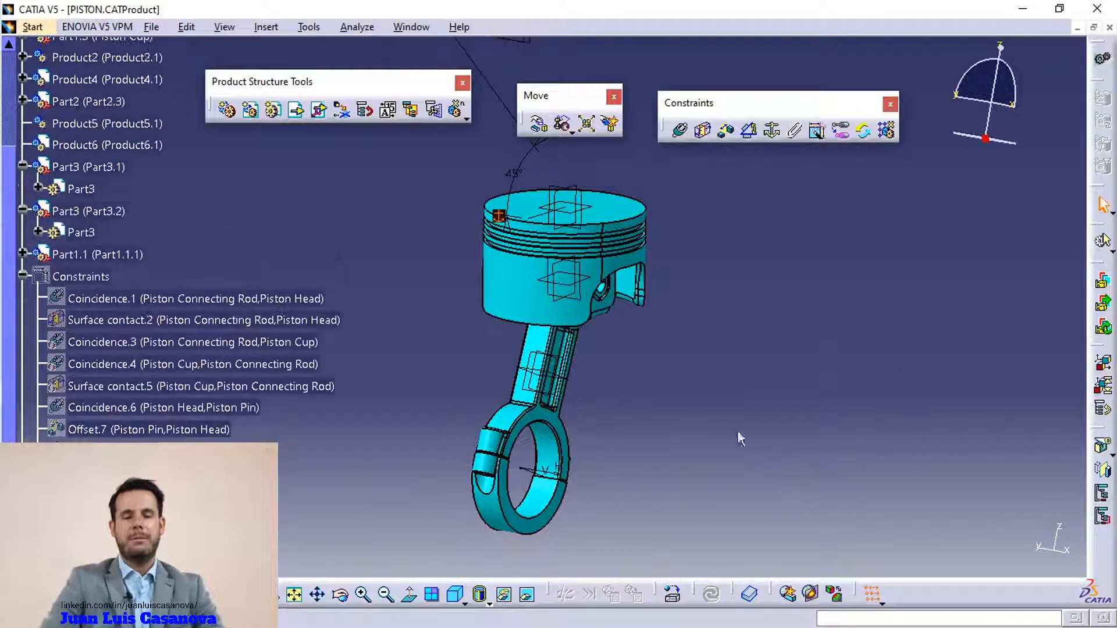
pyautogui.moveTo(672, 438); pyautogui.dragTo(600, 434, button='middle')
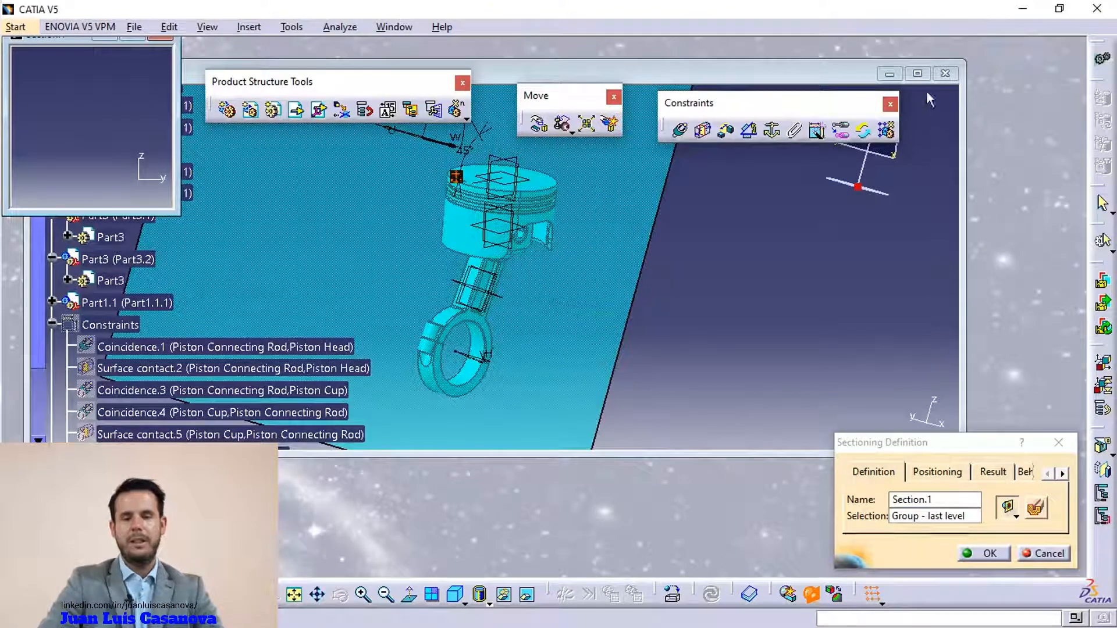
pyautogui.click(917, 73)
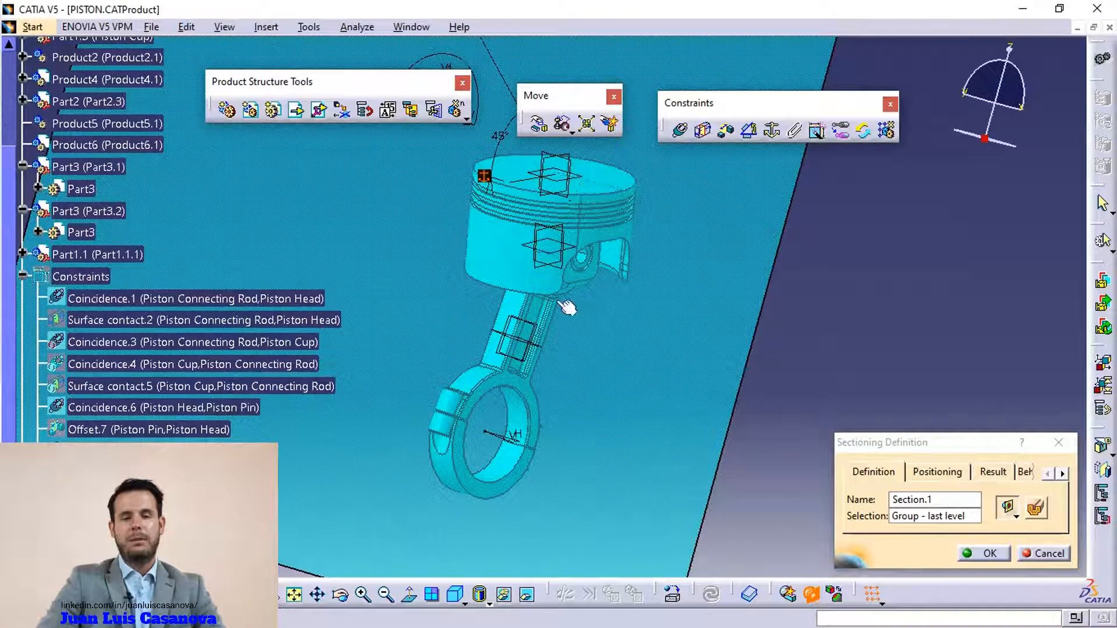
pyautogui.moveTo(495, 285); pyautogui.dragTo(782, 273, button='middle')
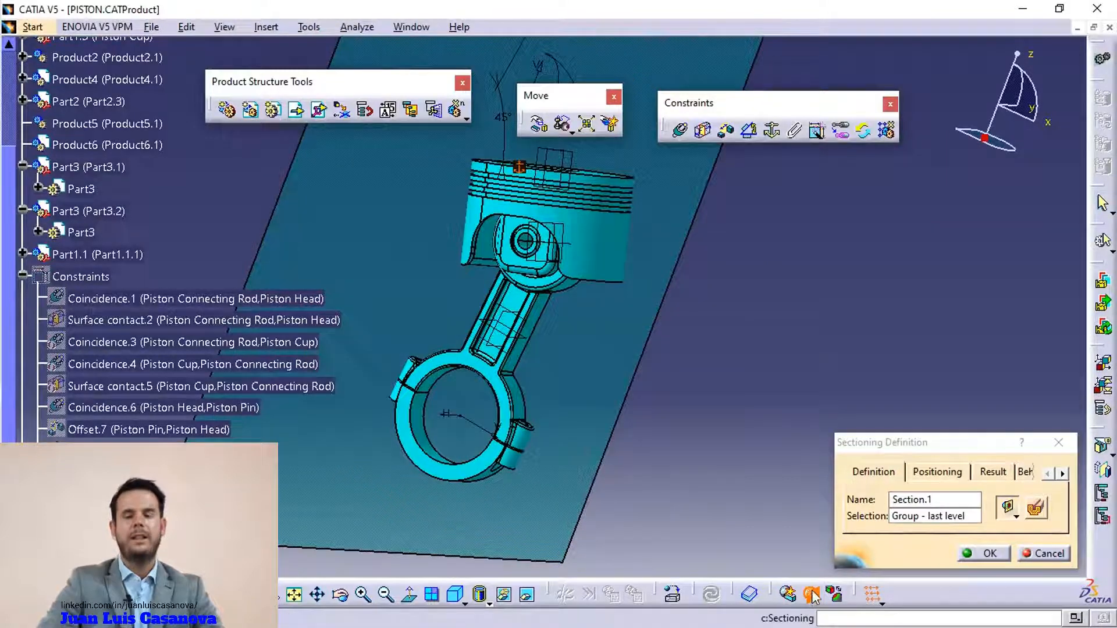
pyautogui.moveTo(582, 285); pyautogui.dragTo(618, 347, button='middle')
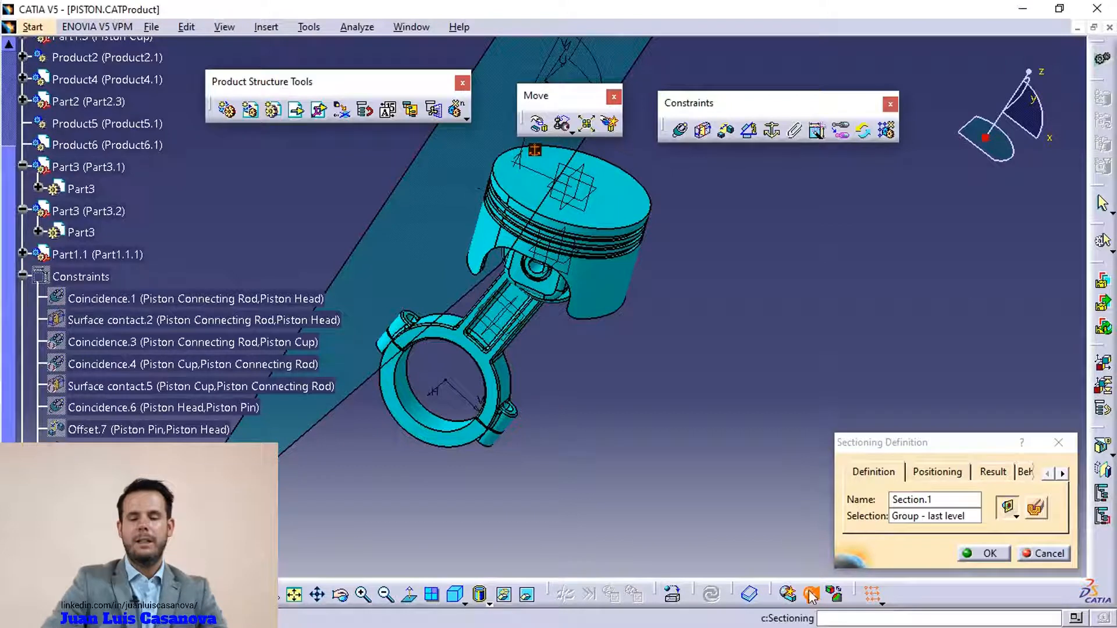
# Expand the Sections branch in the specification tree and show the section's positioning options
pyautogui.moveTo(932, 446); pyautogui.dragTo(821, 236)
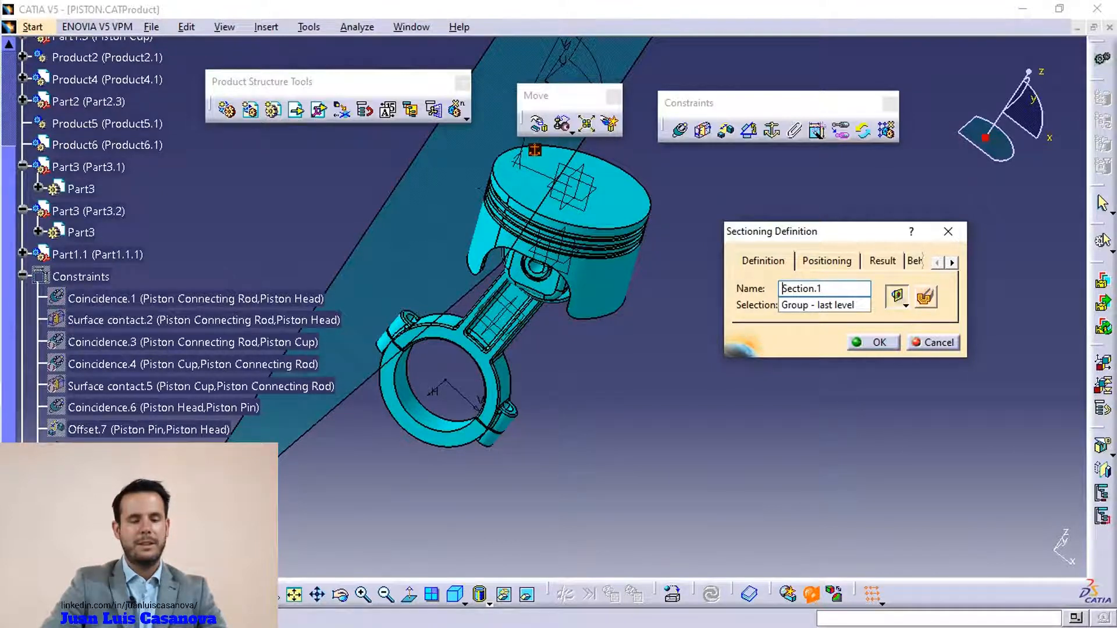
pyautogui.scroll(-3, 95, 367)
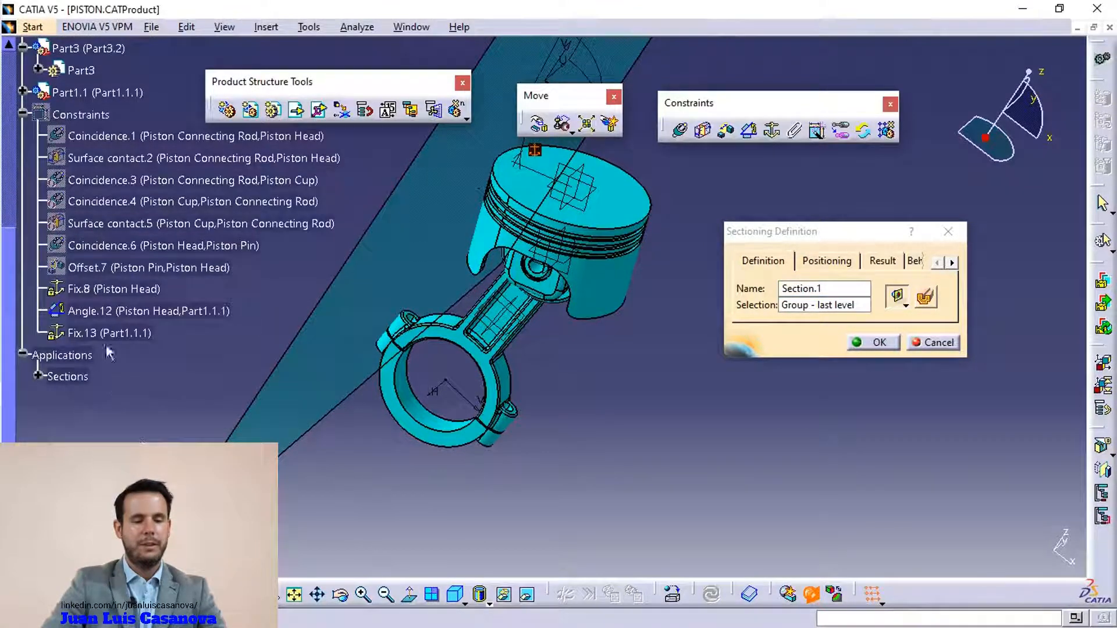
pyautogui.click(38, 377)
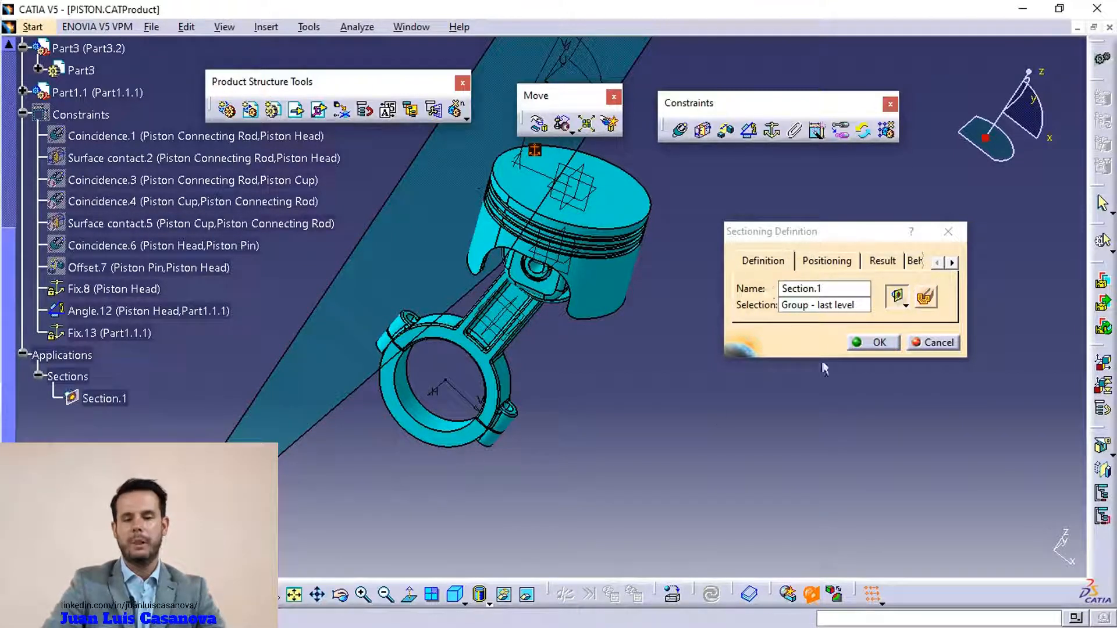
pyautogui.click(832, 264)
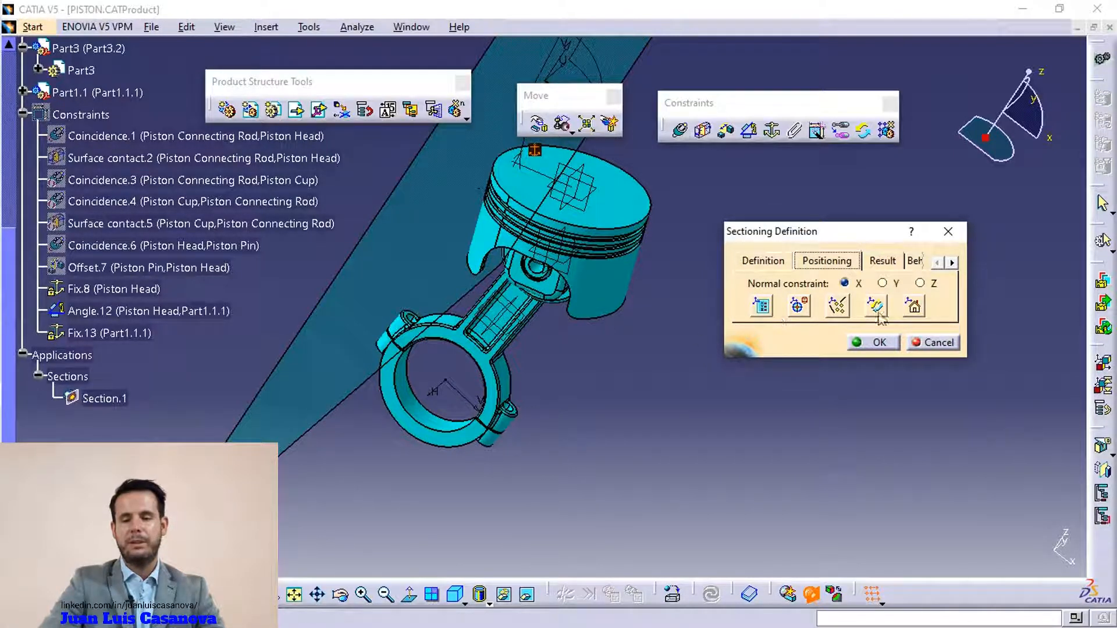
# Position the section plane on the assembled piston head using a geometrical target
pyautogui.keyDown('ctrl'); pyautogui.moveTo(692, 283); pyautogui.dragTo(674, 379, button='middle'); pyautogui.keyUp('ctrl')
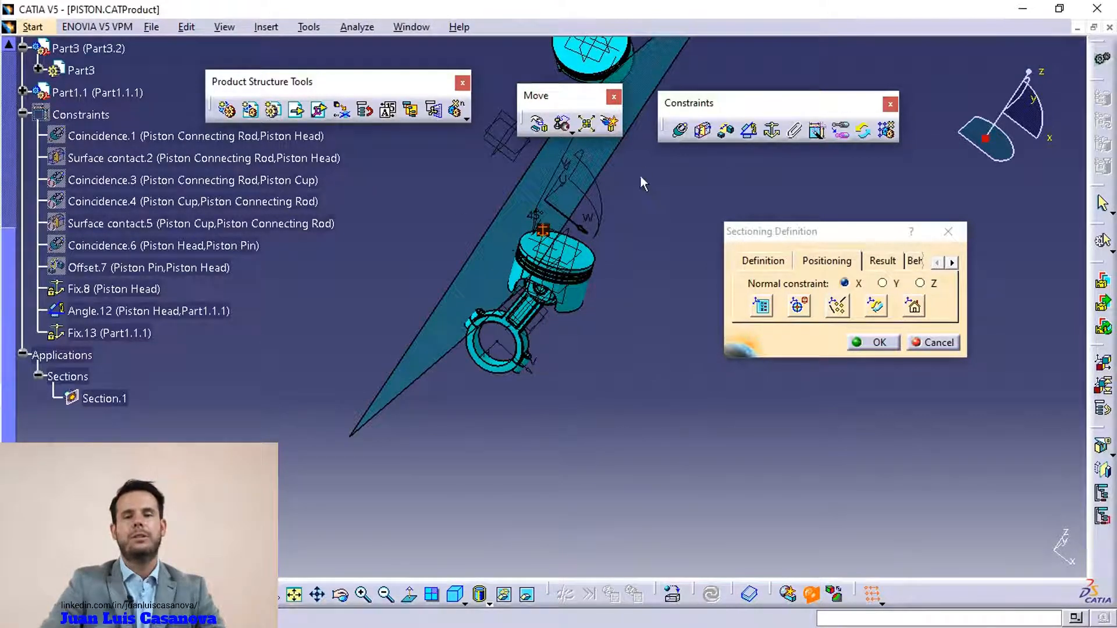
pyautogui.moveTo(618, 341); pyautogui.dragTo(633, 344, button='middle')
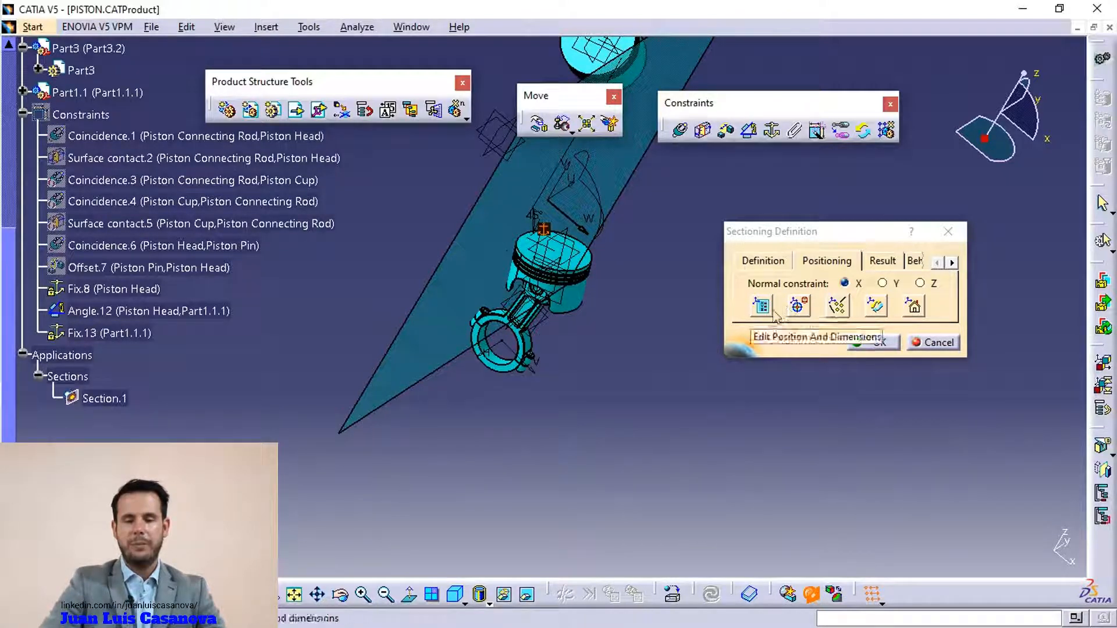
pyautogui.click(798, 306)
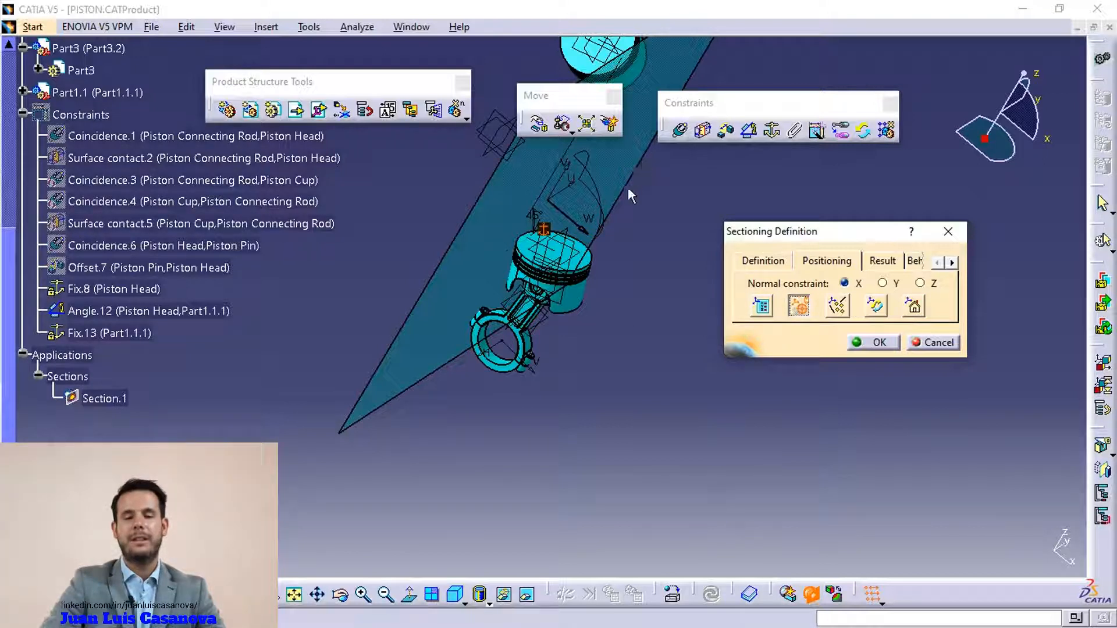
pyautogui.moveTo(633, 340); pyautogui.dragTo(514, 368, button='middle')
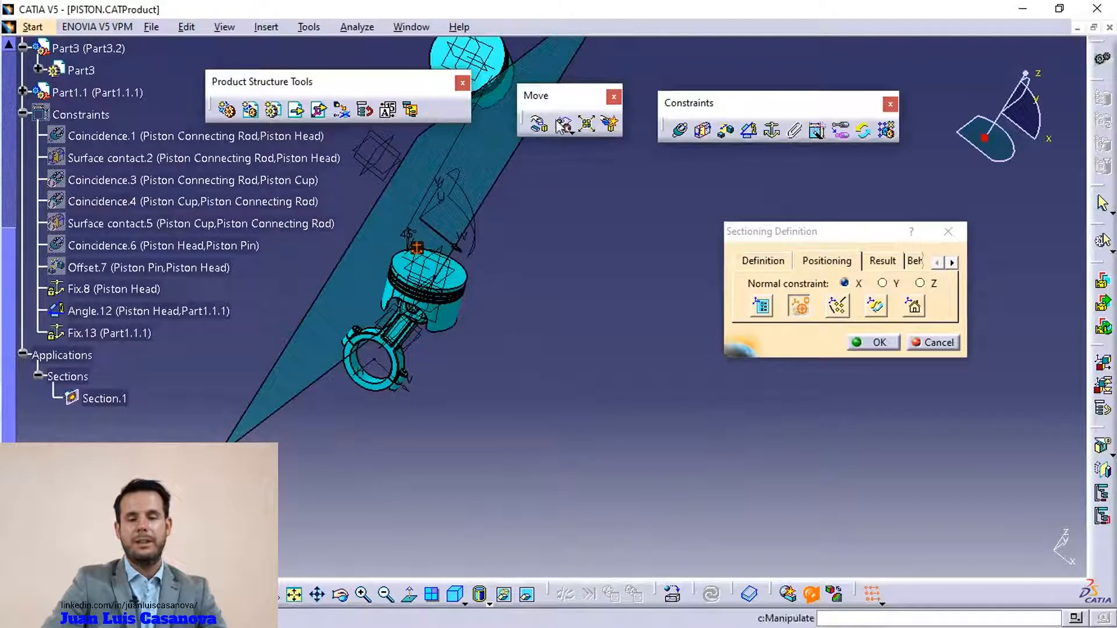
pyautogui.moveTo(557, 340); pyautogui.dragTo(785, 331, button='middle')
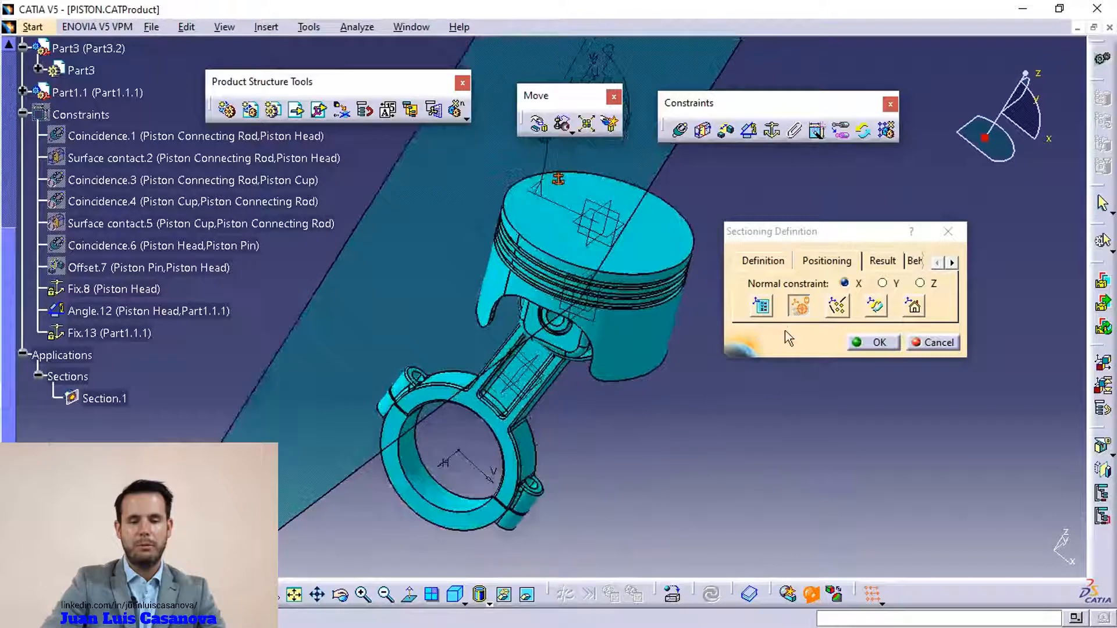
pyautogui.click(599, 223)
pyautogui.moveTo(585, 342); pyautogui.dragTo(740, 341, button='middle')
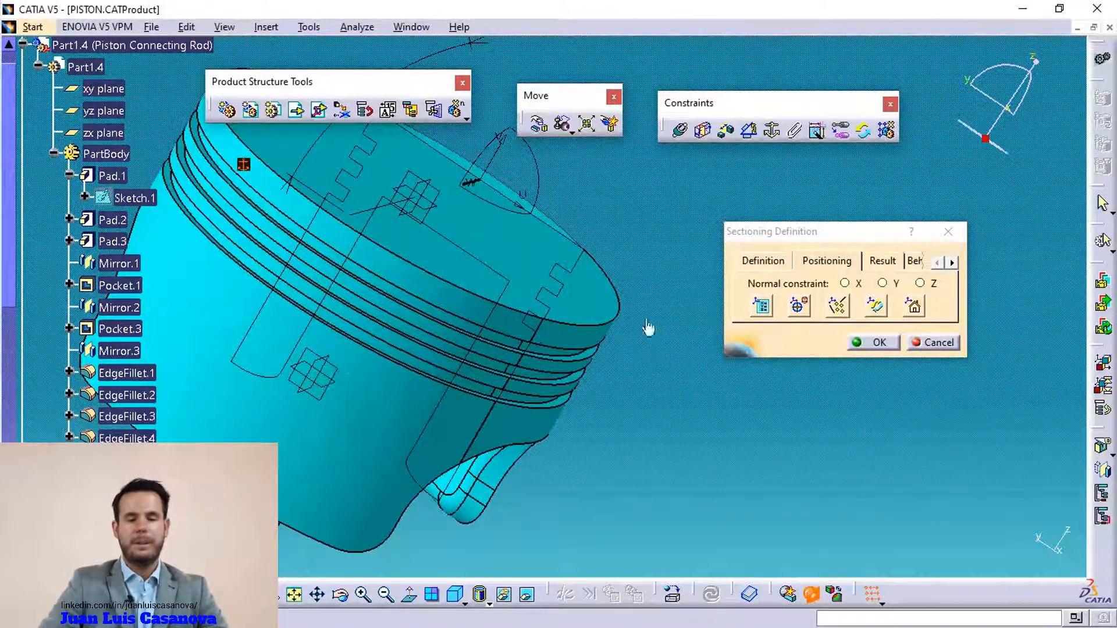
# Reposition the section plane using the side face of the assembled piston head as the geometrical target
pyautogui.click(798, 306)
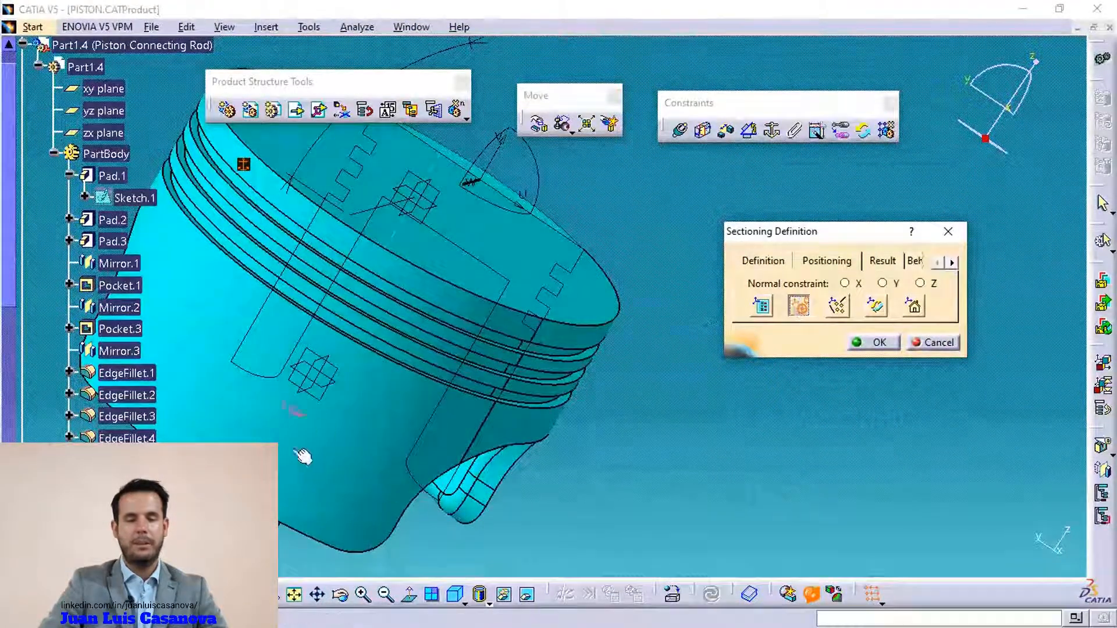
pyautogui.click(320, 361)
pyautogui.moveTo(468, 389); pyautogui.dragTo(509, 543, button='middle')
pyautogui.scroll(1, 534, 375)
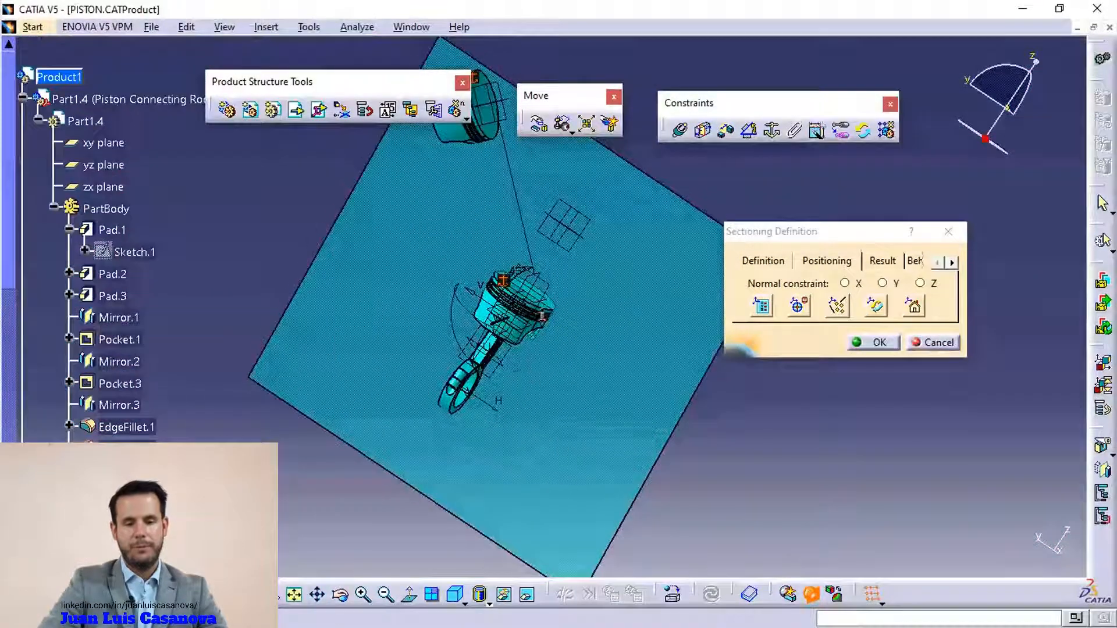
# Align the section plane with a face of the connecting rod's shank using a geometrical target
pyautogui.moveTo(540, 316); pyautogui.dragTo(569, 204, button='middle')
pyautogui.click(799, 305)
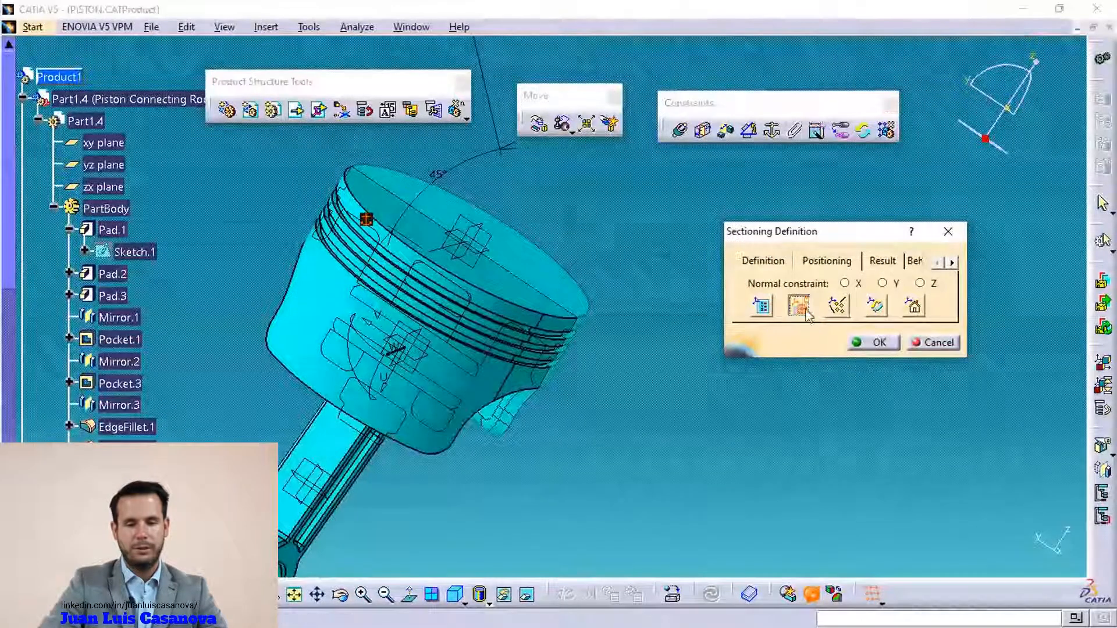
pyautogui.click(333, 486)
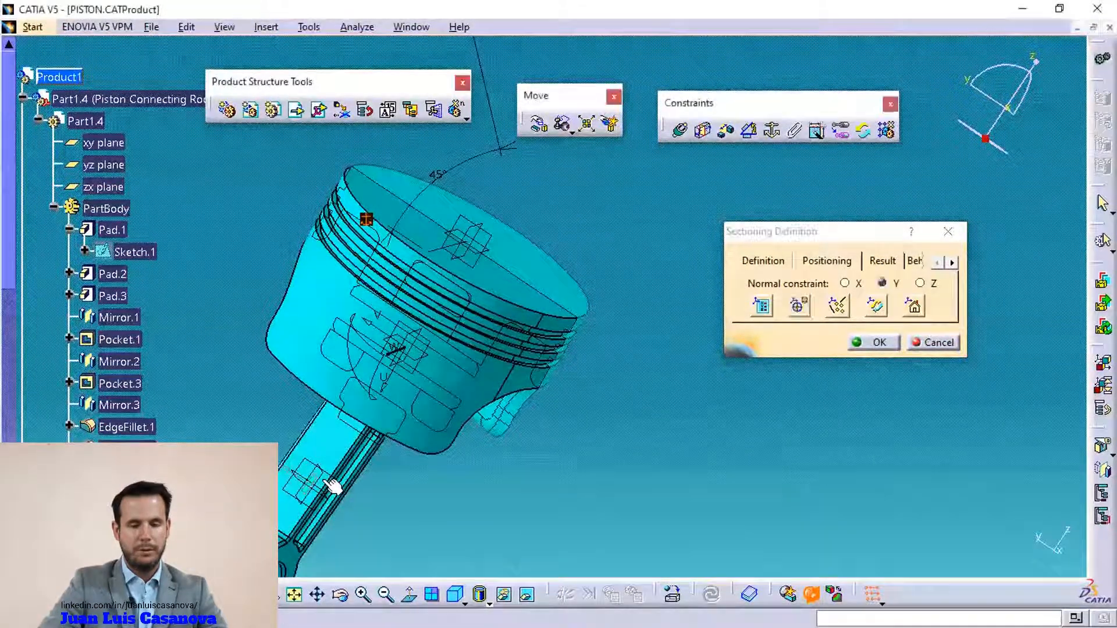
pyautogui.moveTo(410, 467); pyautogui.dragTo(610, 407, button='middle')
pyautogui.scroll(1, 549, 269)
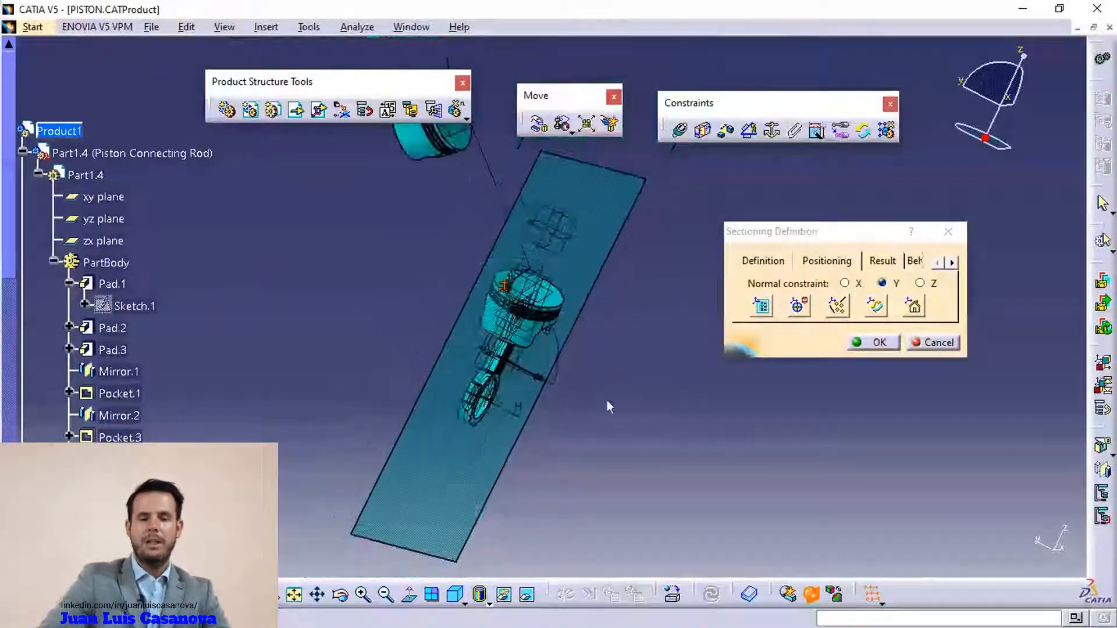
# Place the section plane on the top face of the assembled piston head using a geometrical target, and check its position
pyautogui.click(798, 304)
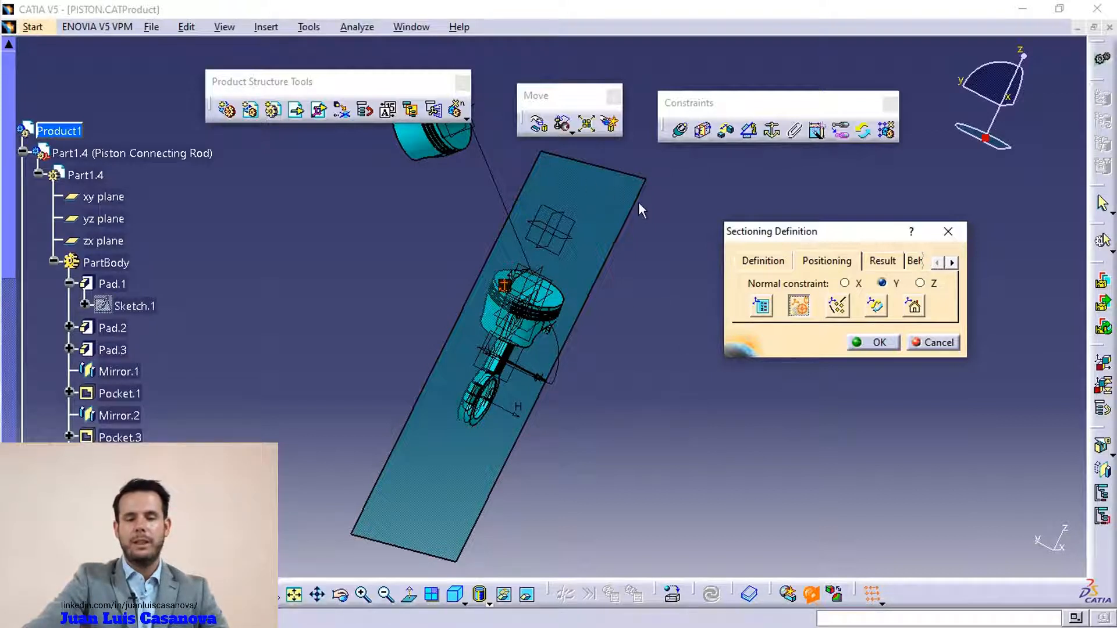
pyautogui.keyDown('ctrl'); pyautogui.moveTo(646, 435); pyautogui.dragTo(750, 163, button='middle'); pyautogui.keyUp('ctrl')
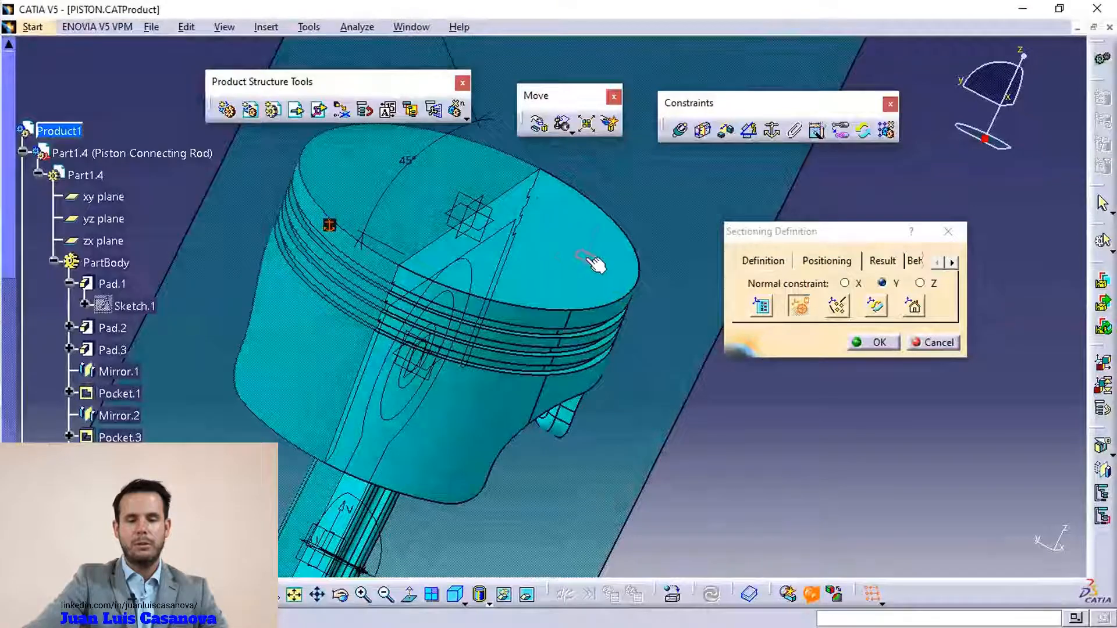
pyautogui.click(590, 264)
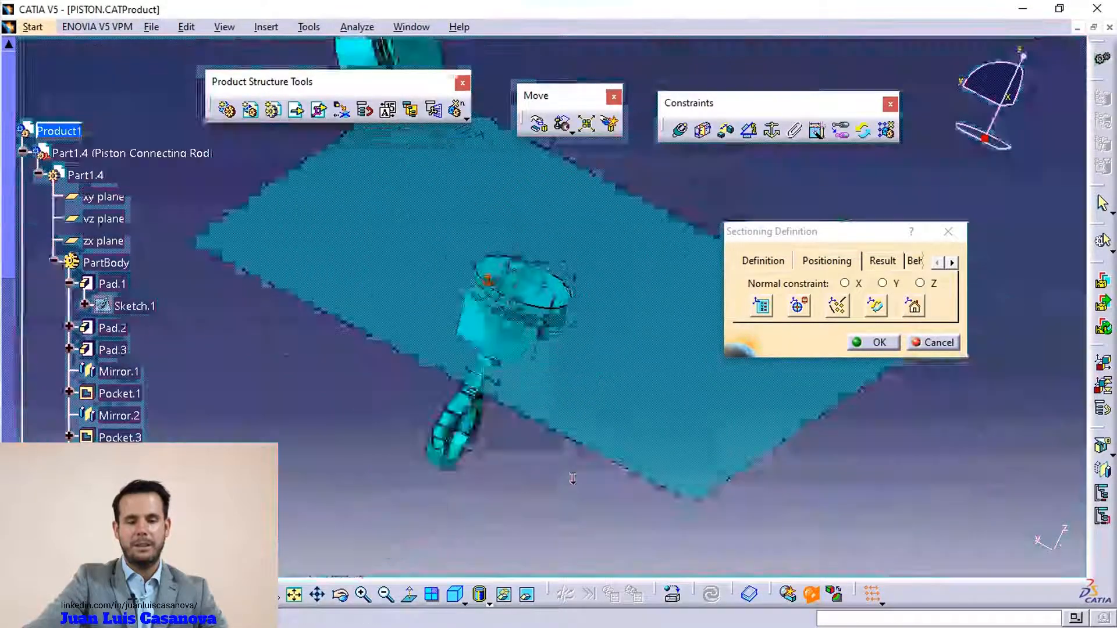
pyautogui.moveTo(557, 308)
pyautogui.mouseDown(button='middle')
pyautogui.moveTo(524, 442)
pyautogui.moveTo(528, 374)
pyautogui.moveTo(559, 297)
pyautogui.moveTo(564, 311)
pyautogui.mouseUp(button='middle')
pyautogui.moveTo(546, 375); pyautogui.dragTo(595, 274, button='middle')
pyautogui.scroll(-2, 595, 274)
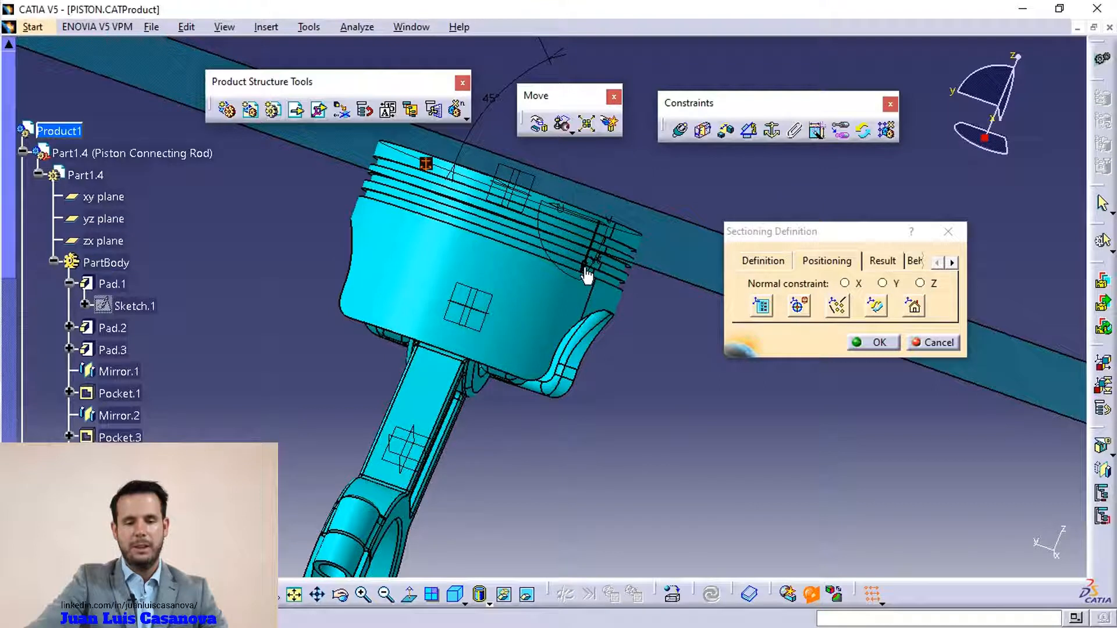
pyautogui.moveTo(589, 255); pyautogui.dragTo(594, 153, button='middle')
pyautogui.moveTo(603, 219); pyautogui.dragTo(297, 389, button='middle')
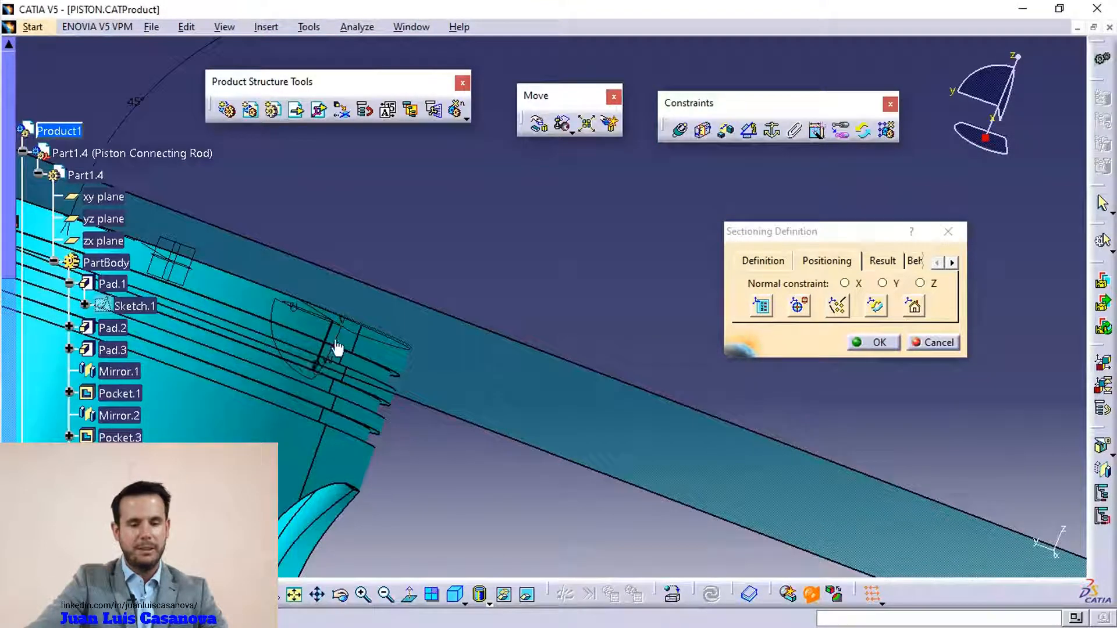
# Shift the section plane down through the piston head's ring grooves and examine its position from different angles
pyautogui.moveTo(349, 323); pyautogui.dragTo(337, 392)
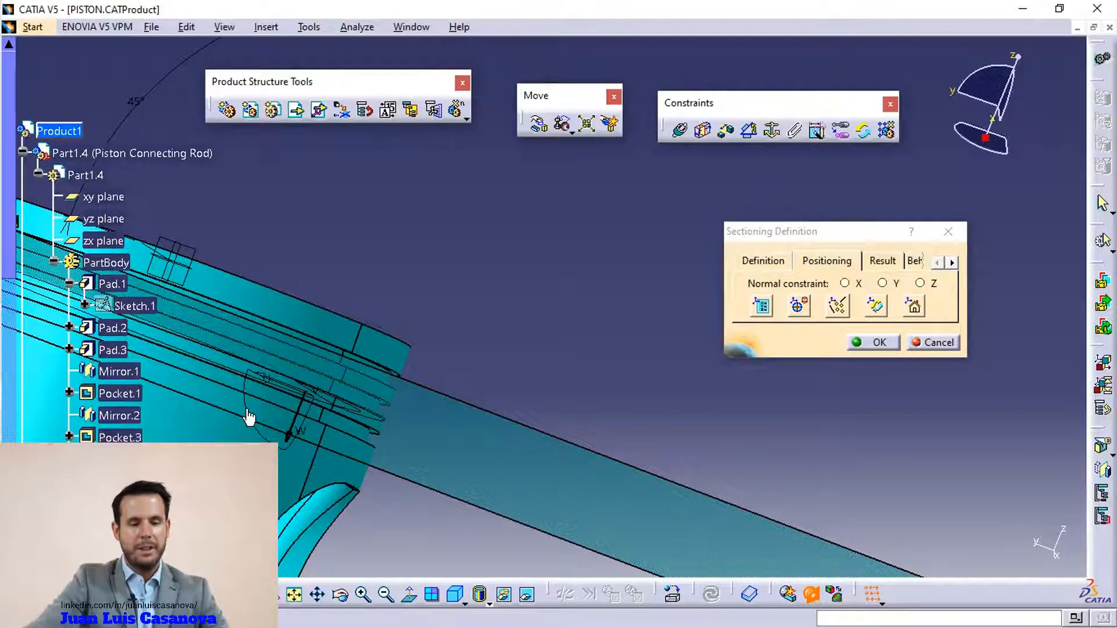
pyautogui.moveTo(249, 420)
pyautogui.mouseDown()
pyautogui.moveTo(221, 387)
pyautogui.moveTo(249, 399)
pyautogui.mouseUp()
pyautogui.moveTo(316, 408)
pyautogui.mouseDown(button='middle')
pyautogui.moveTo(329, 418)
pyautogui.moveTo(404, 320)
pyautogui.moveTo(568, 200)
pyautogui.moveTo(482, 320)
pyautogui.moveTo(523, 340)
pyautogui.moveTo(527, 371)
pyautogui.mouseUp(button='middle')
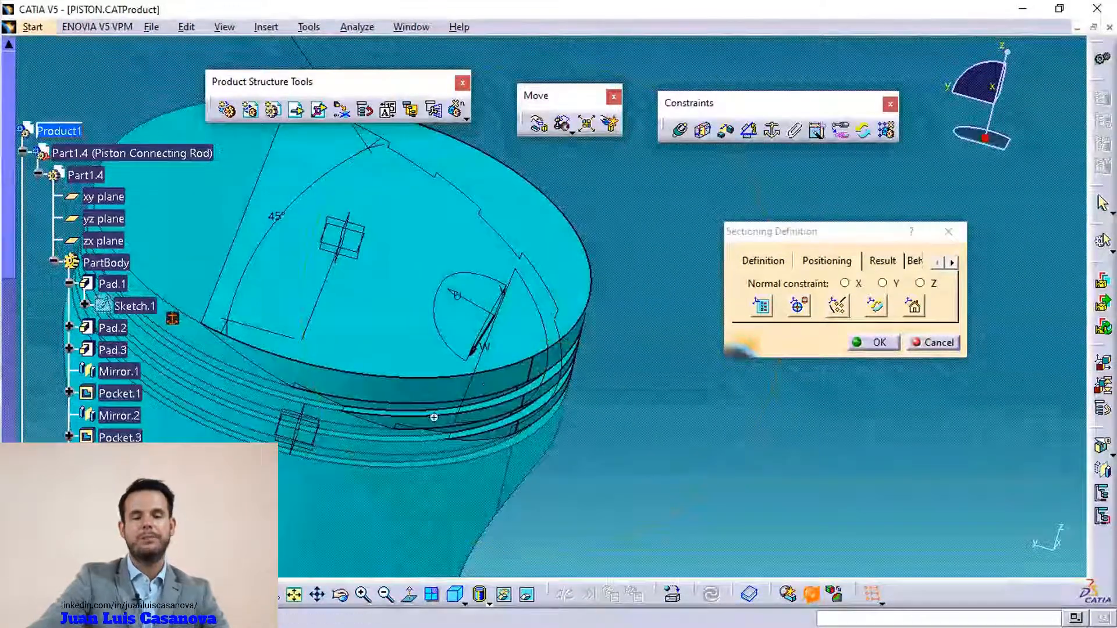
pyautogui.moveTo(454, 486); pyautogui.dragTo(511, 493, button='middle')
pyautogui.moveTo(568, 368); pyautogui.dragTo(581, 328, button='middle')
# Edit the section plane's position and dimensions, translating it back and forth along its U axis in 100 mm steps
pyautogui.click(756, 303)
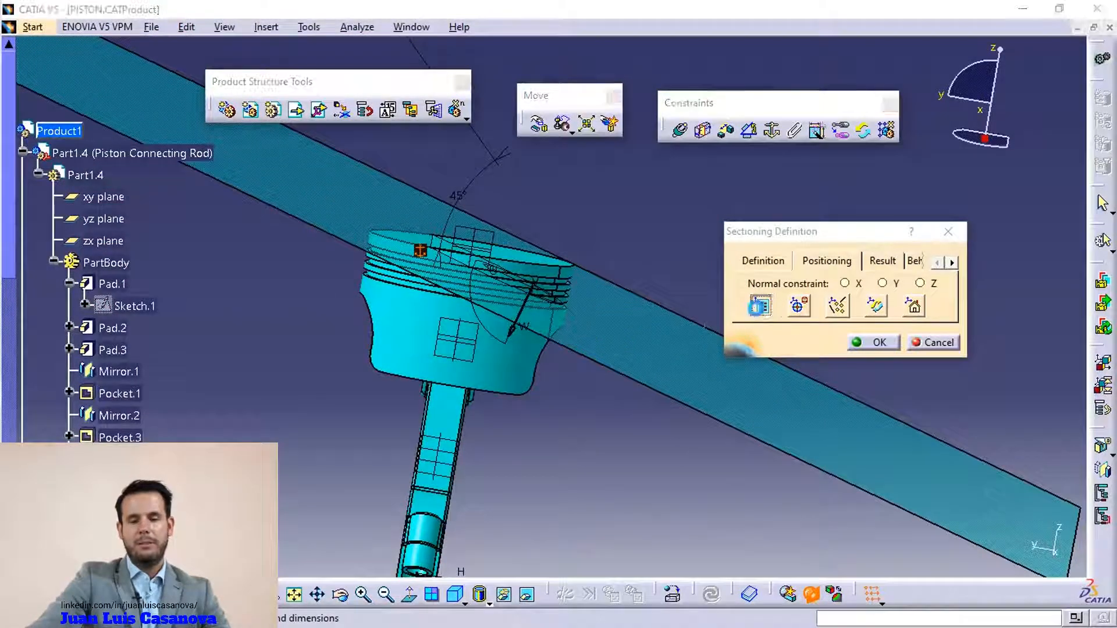
pyautogui.moveTo(981, 366); pyautogui.dragTo(916, 141)
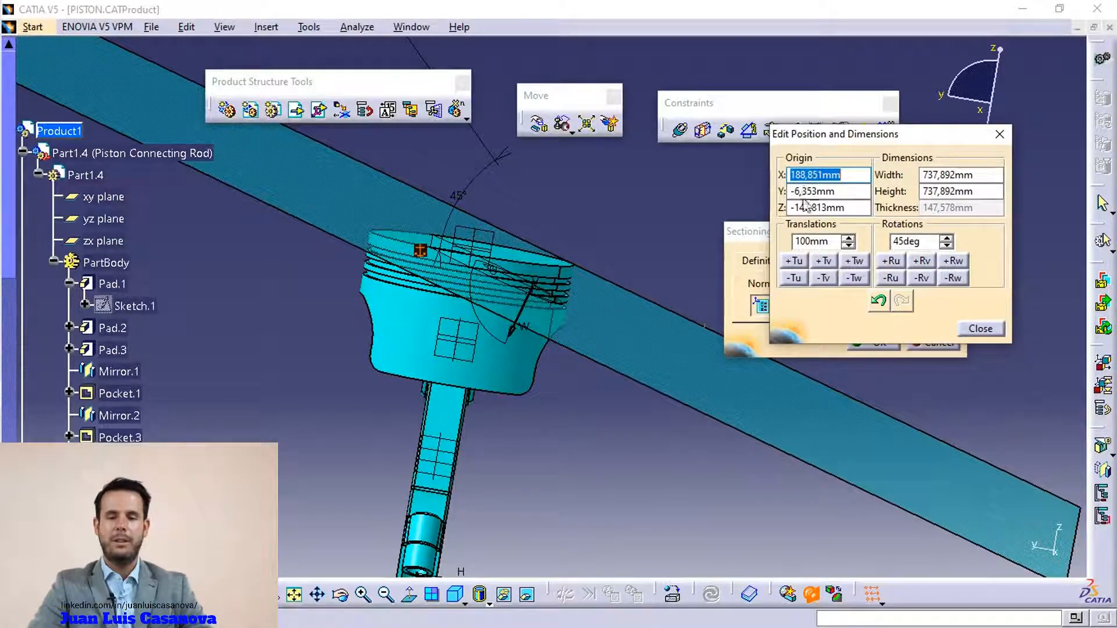
pyautogui.moveTo(554, 209); pyautogui.dragTo(547, 304, button='middle')
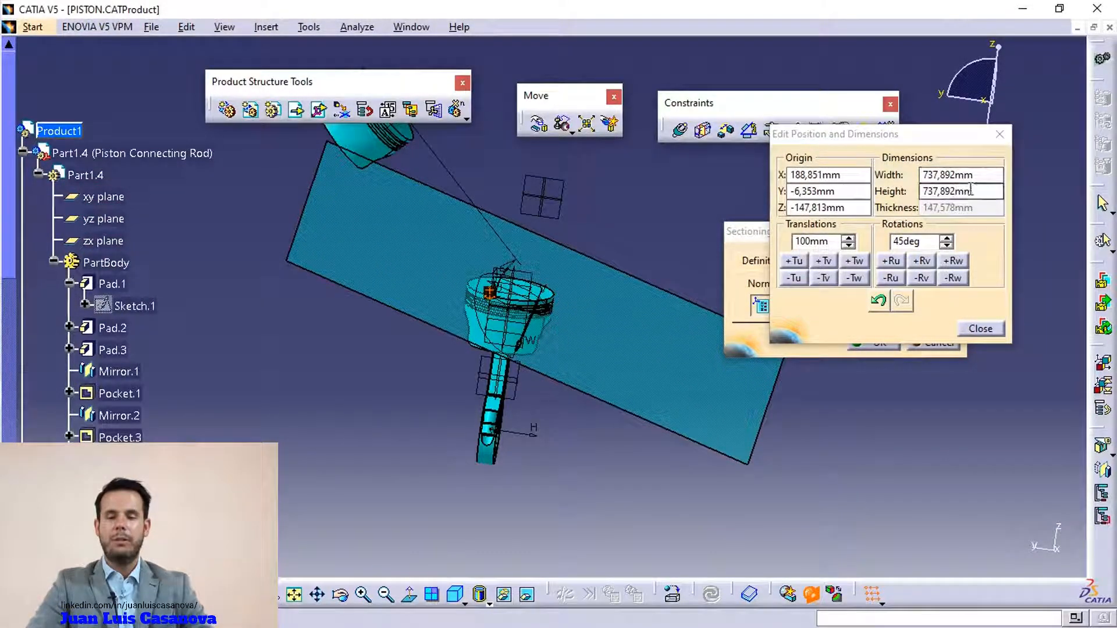
pyautogui.click(800, 265)
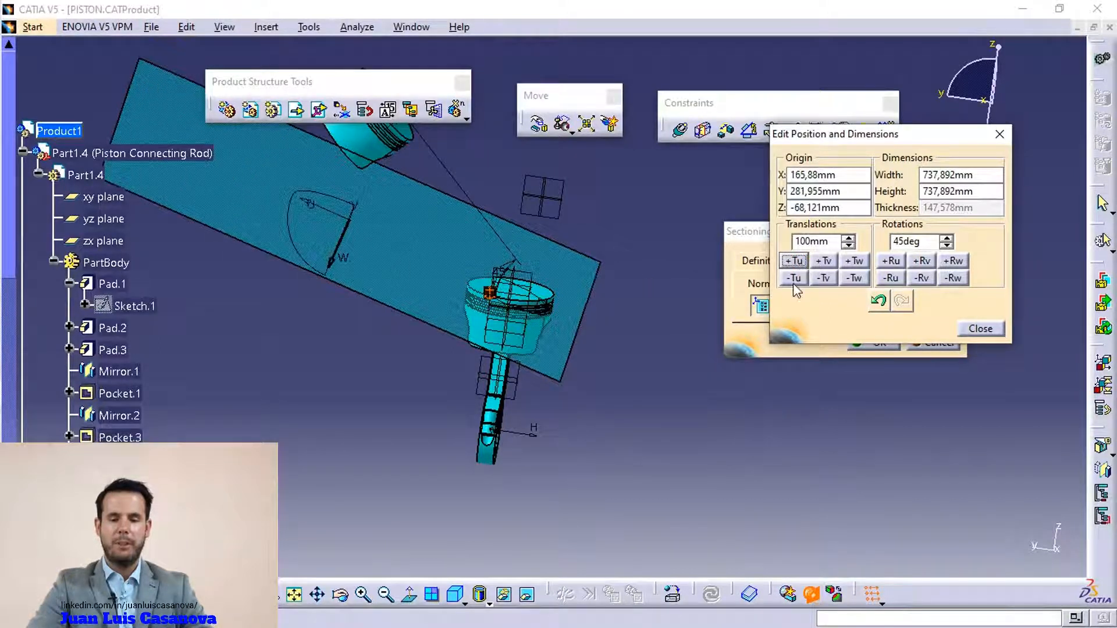
pyautogui.click(794, 278)
pyautogui.click(794, 278)
pyautogui.click(794, 278)
pyautogui.click(795, 278)
pyautogui.click(795, 278)
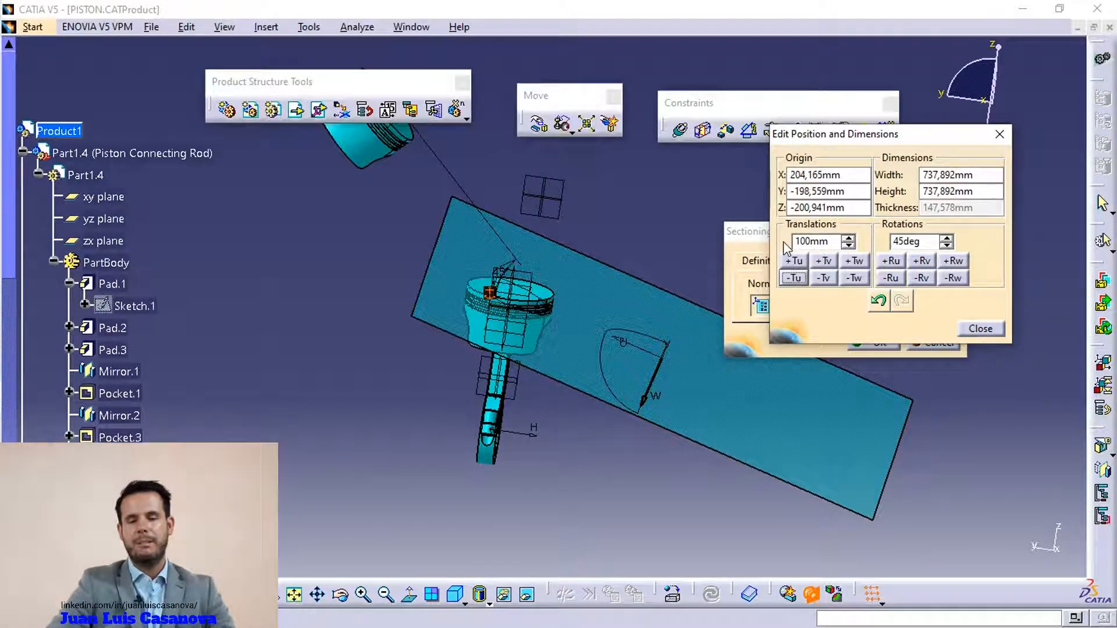
pyautogui.click(794, 262)
pyautogui.click(794, 262)
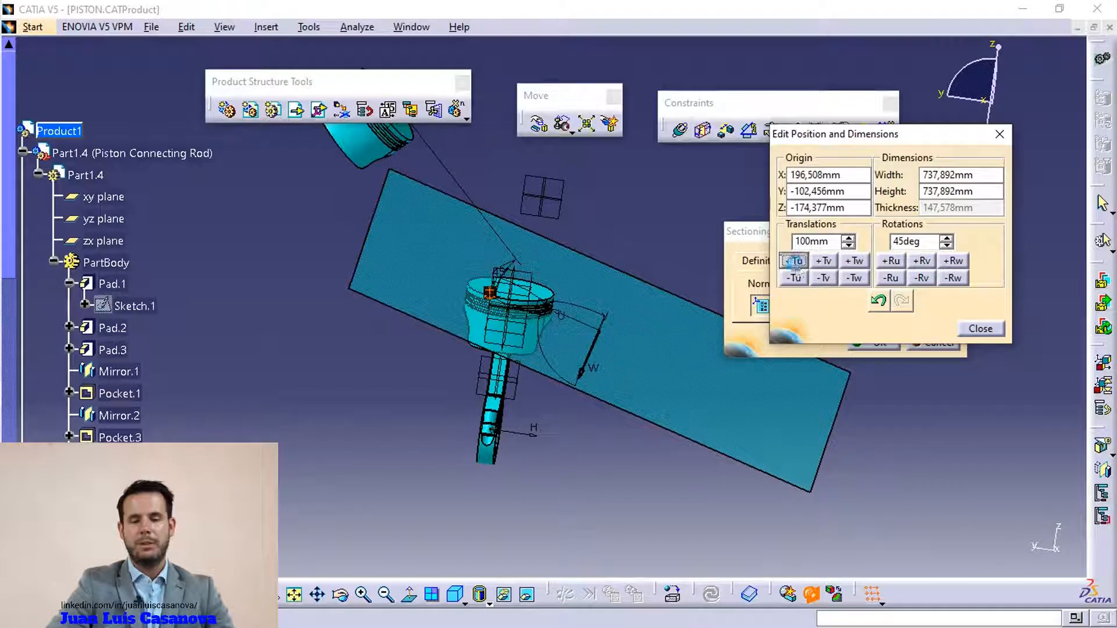
# Translate the section plane in both directions along its V and W axes in 100 mm steps
pyautogui.click(822, 262)
pyautogui.click(822, 261)
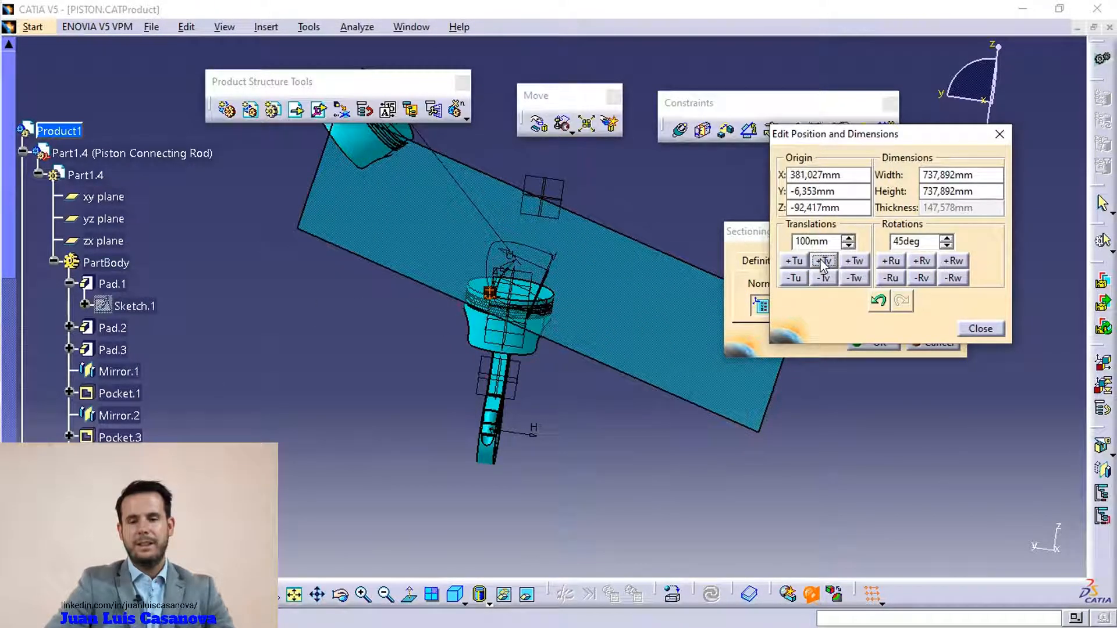
pyautogui.click(823, 280)
pyautogui.click(823, 279)
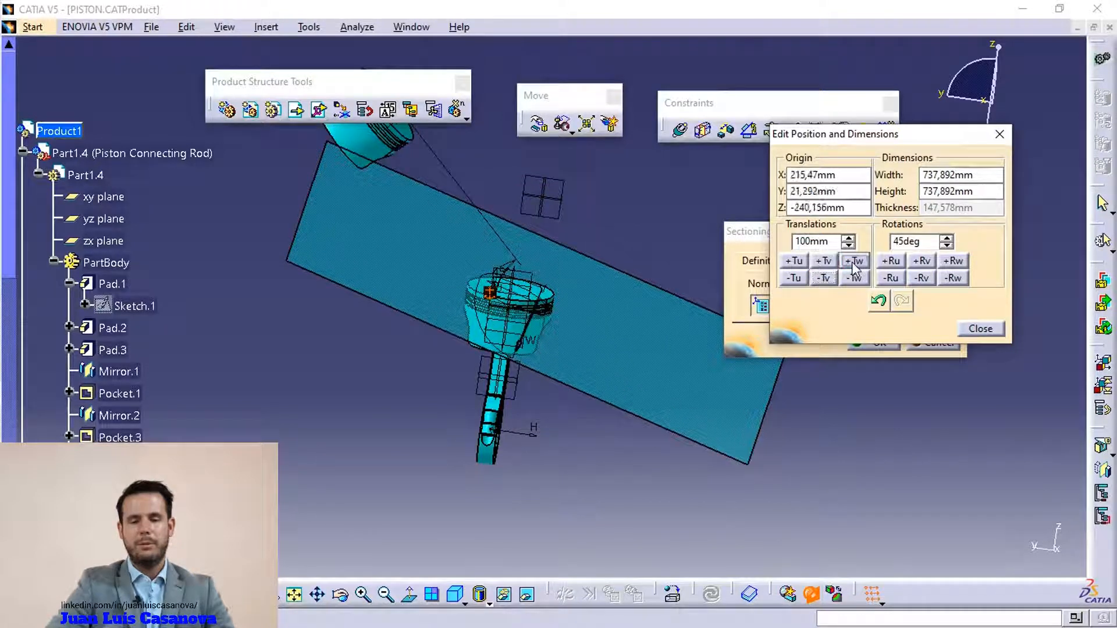
pyautogui.click(852, 278)
pyautogui.click(853, 278)
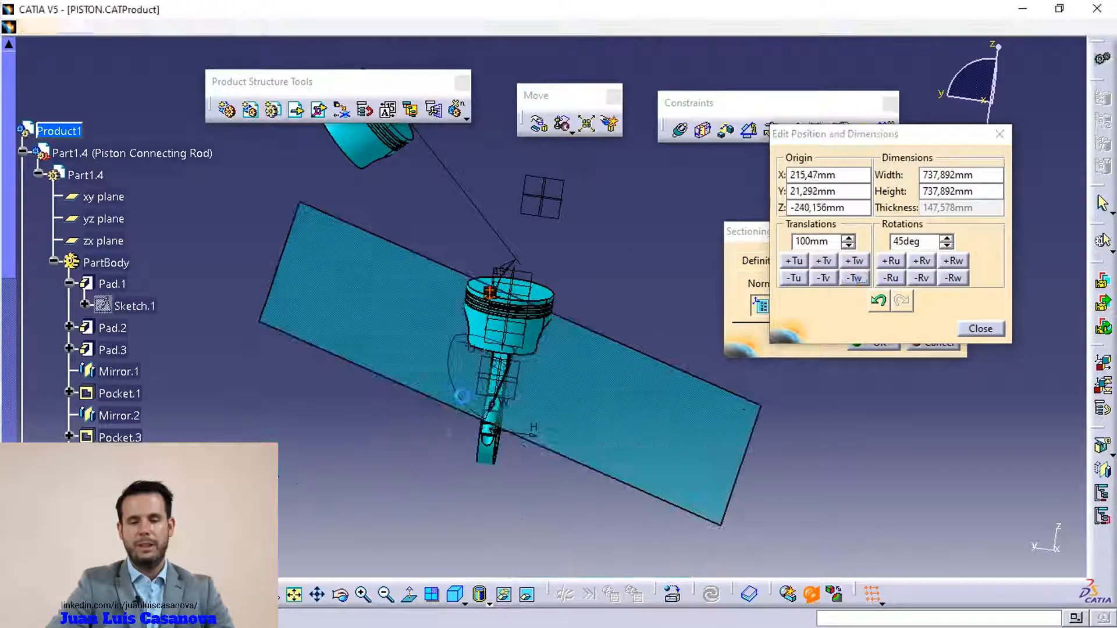
# Rotate the section plane about its U, V and W axes in 45-degree steps and finish editing its position
pyautogui.moveTo(461, 395); pyautogui.dragTo(573, 380, button='middle')
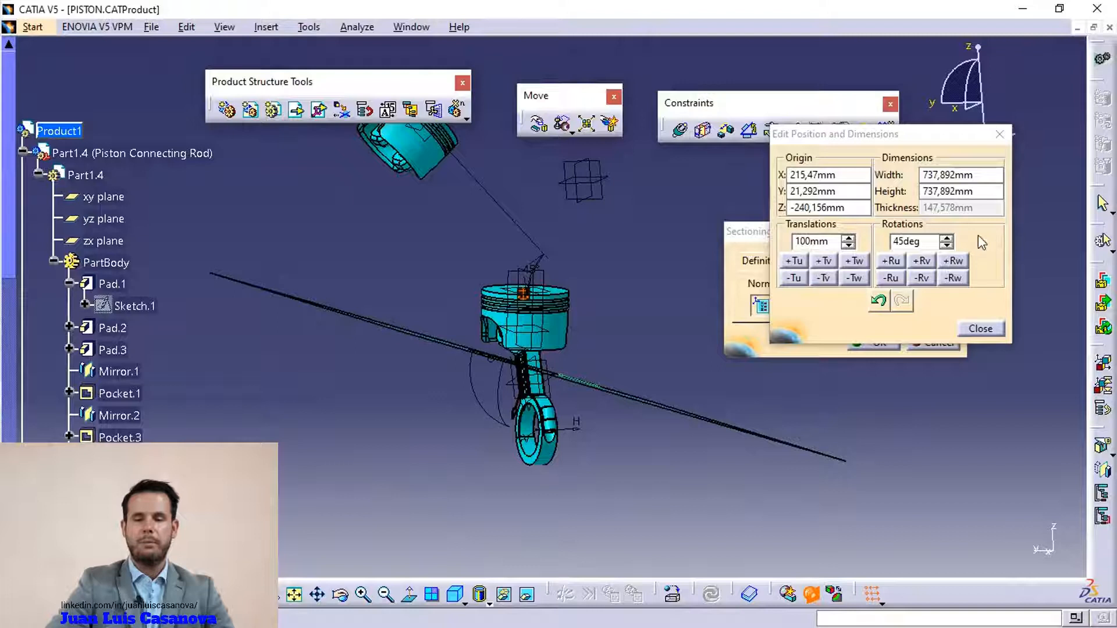
pyautogui.click(890, 260)
pyautogui.click(890, 279)
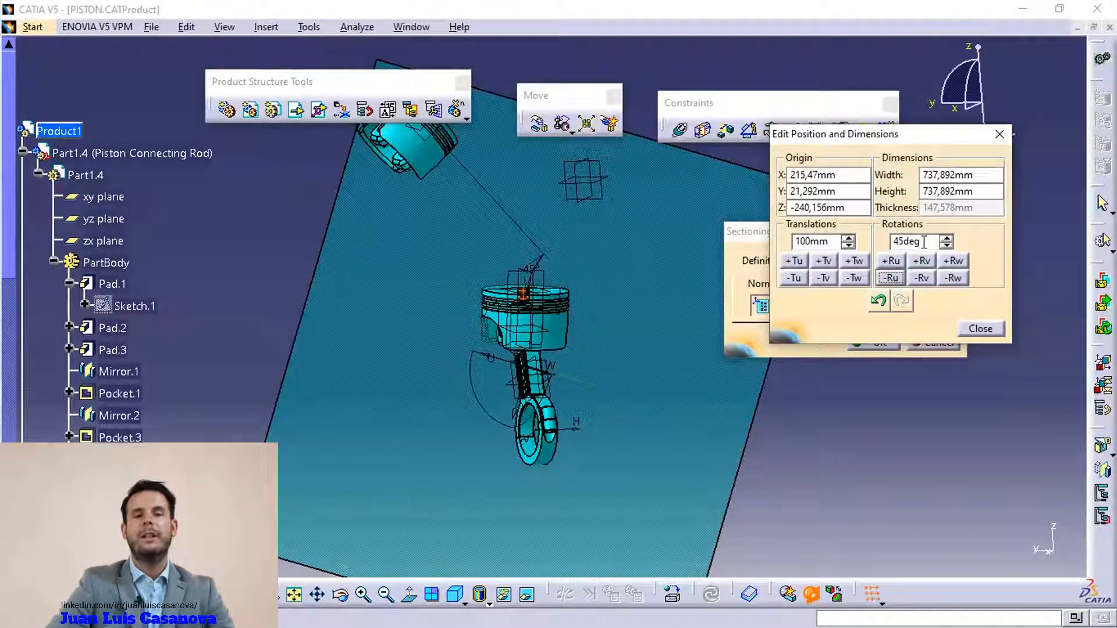
pyautogui.click(921, 262)
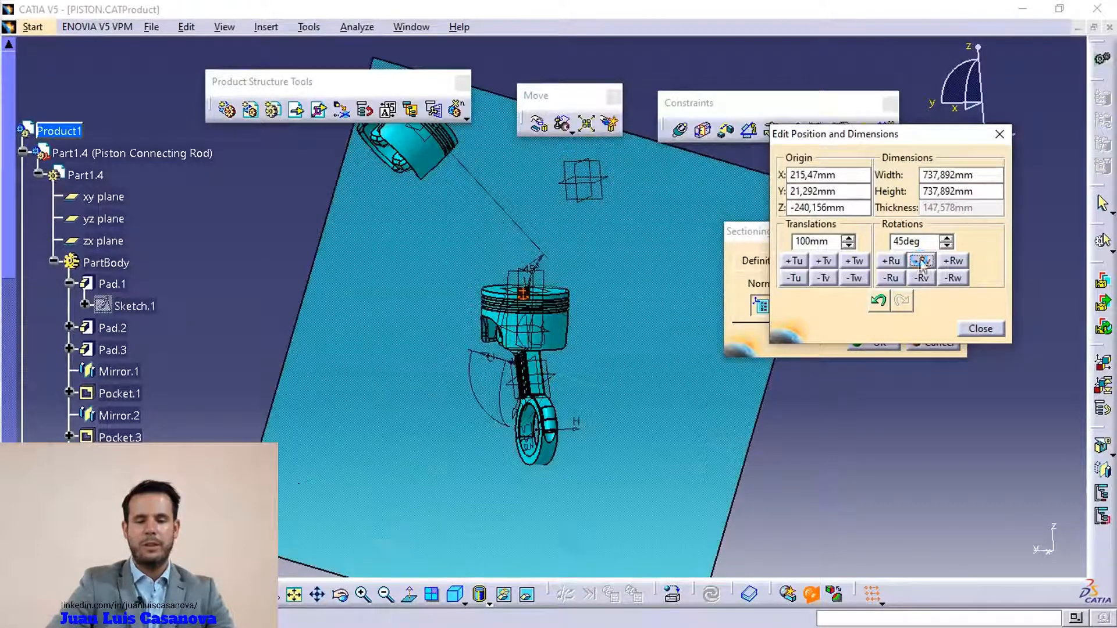
pyautogui.click(921, 262)
pyautogui.click(921, 261)
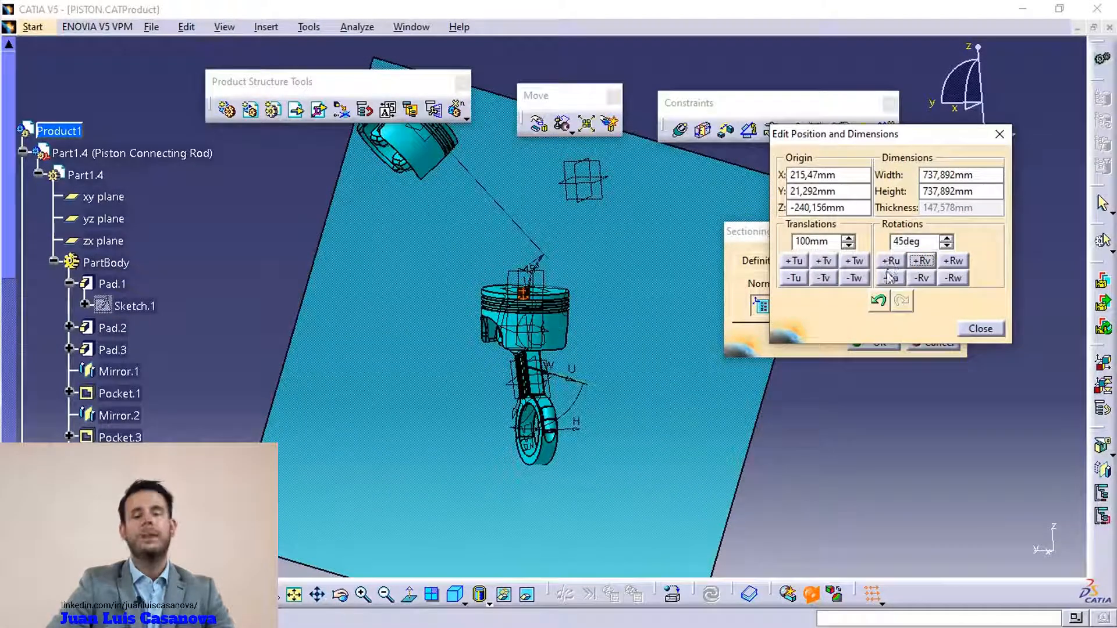
pyautogui.click(957, 260)
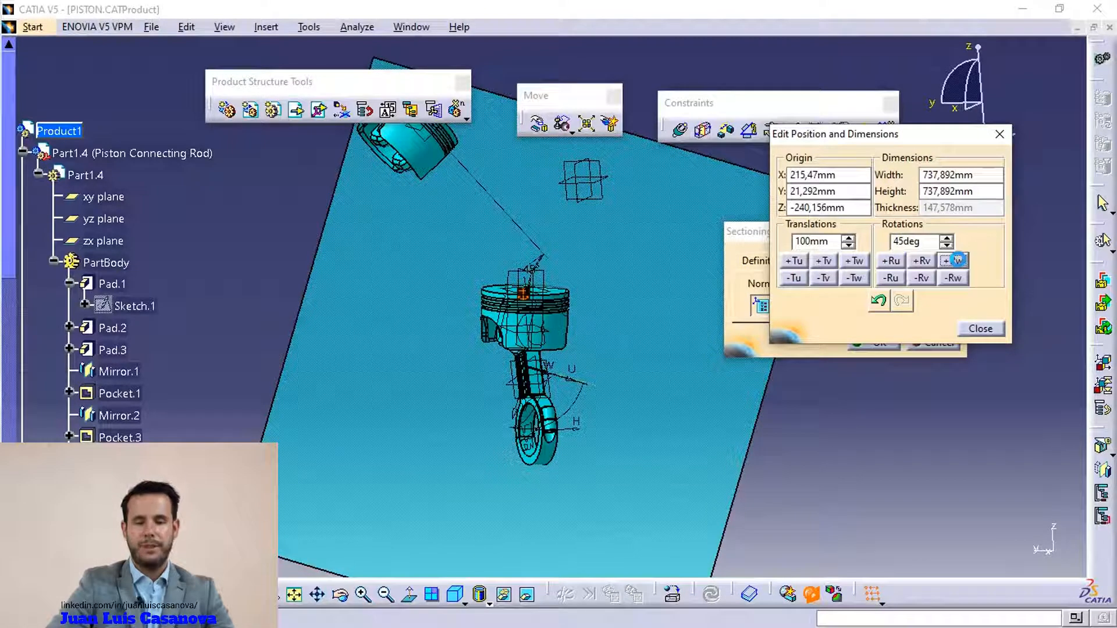
pyautogui.click(958, 262)
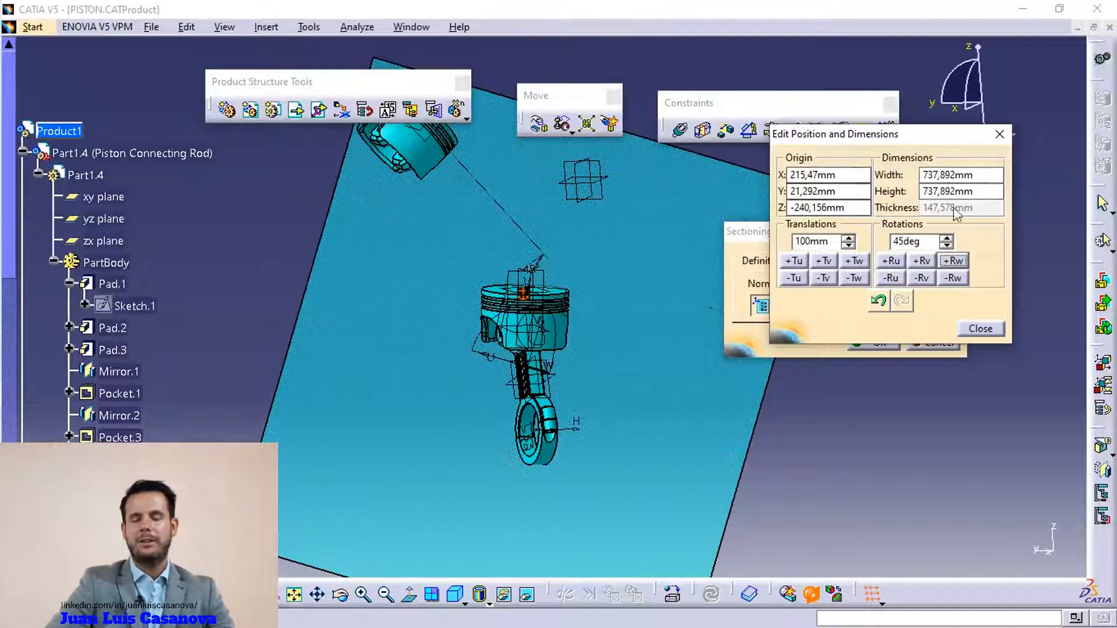
pyautogui.moveTo(475, 332); pyautogui.dragTo(875, 162, button='middle')
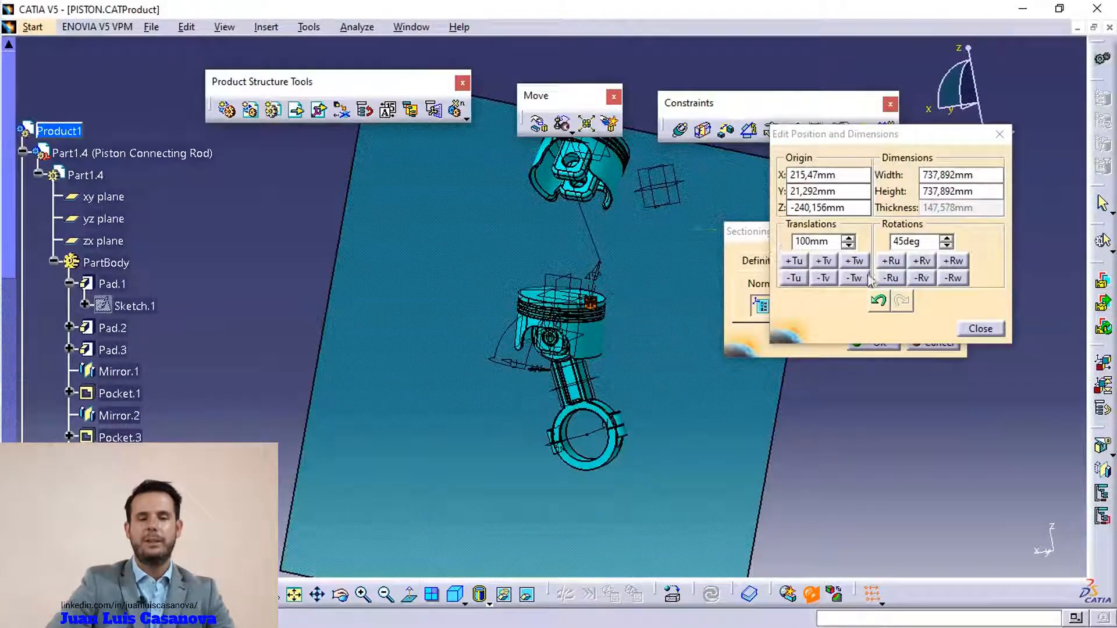
pyautogui.click(979, 329)
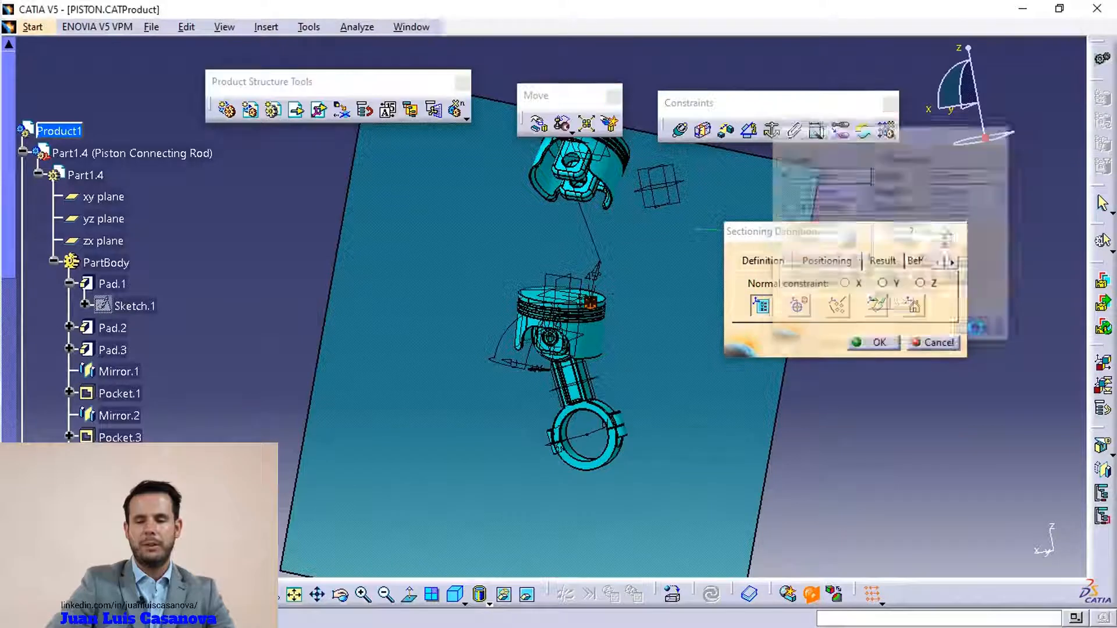
# Try to position the section plane by two or three selections on the piston and connecting rod geometry
pyautogui.click(838, 307)
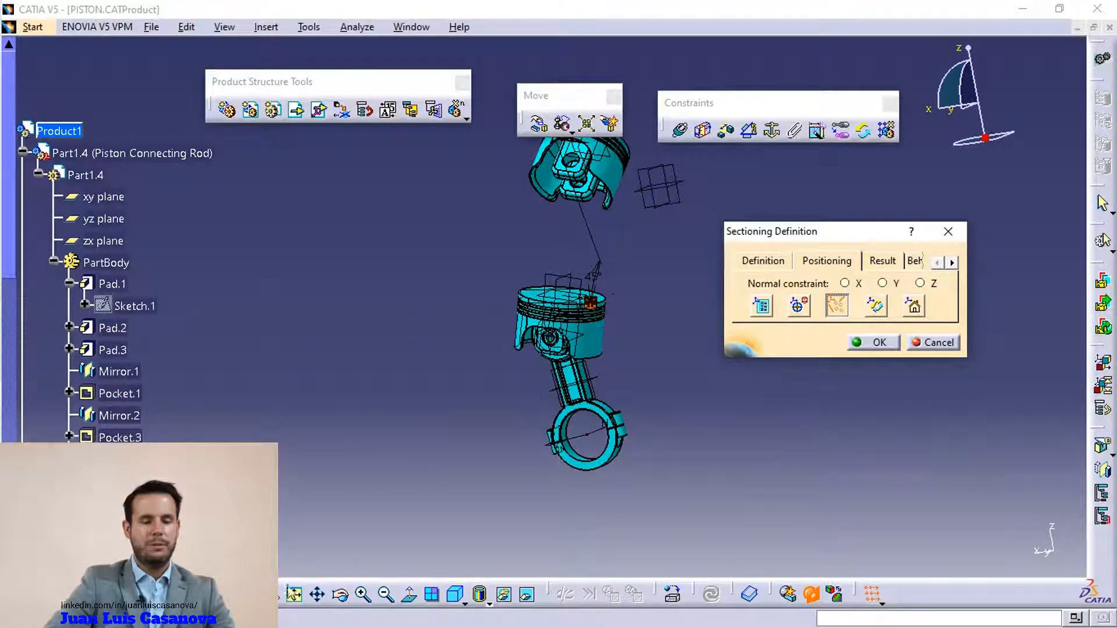
pyautogui.moveTo(675, 344); pyautogui.dragTo(715, 249, button='middle')
pyautogui.moveTo(785, 448); pyautogui.dragTo(686, 451, button='middle')
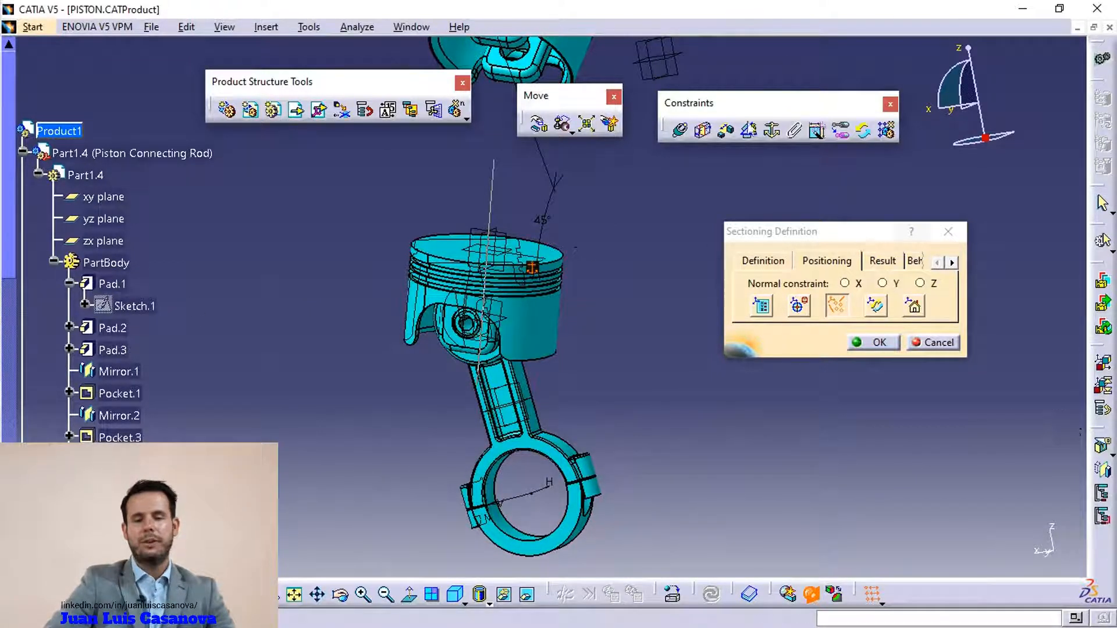
pyautogui.moveTo(698, 244); pyautogui.dragTo(577, 377, button='middle')
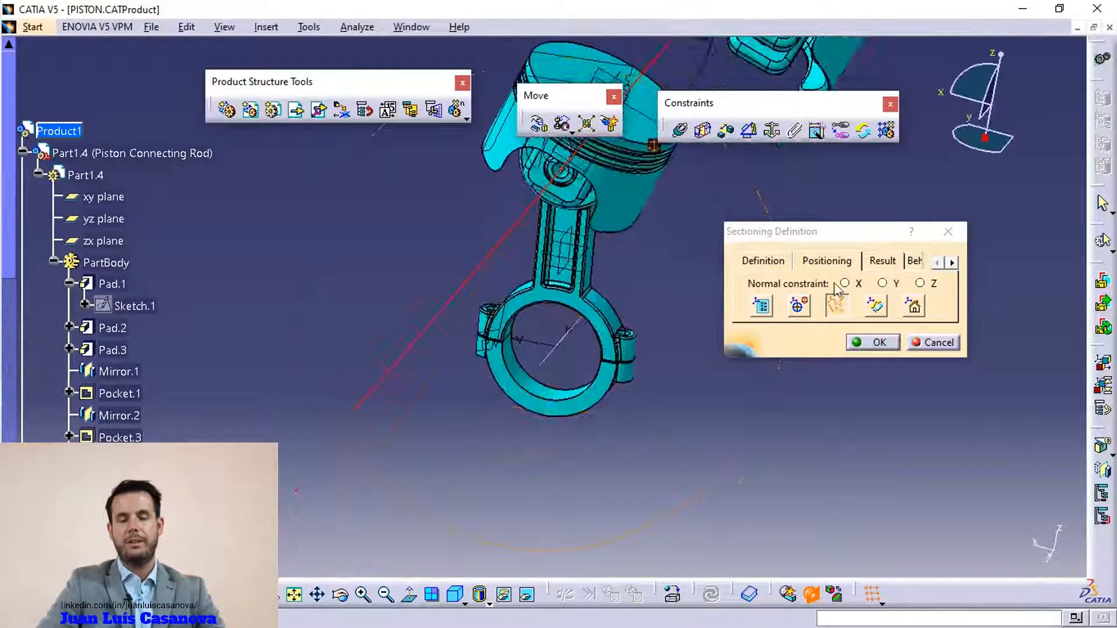
pyautogui.moveTo(582, 328); pyautogui.dragTo(488, 427, button='middle')
pyautogui.scroll(1, 487, 426)
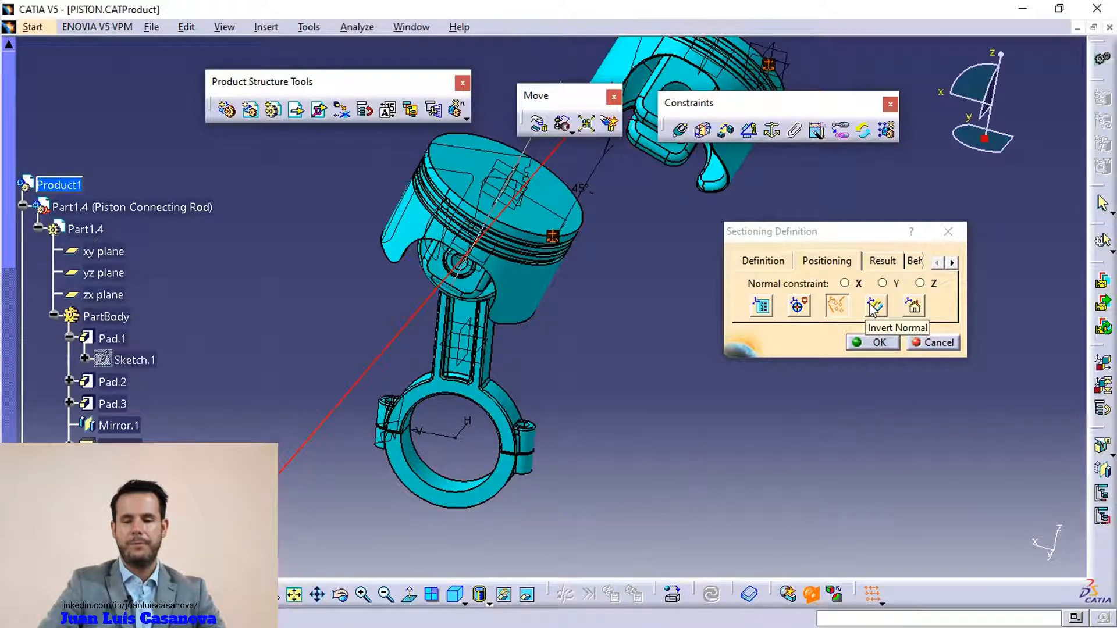
# Reset the section plane to its default position with the X normal constraint and invert its normal direction back and forth
pyautogui.click(914, 306)
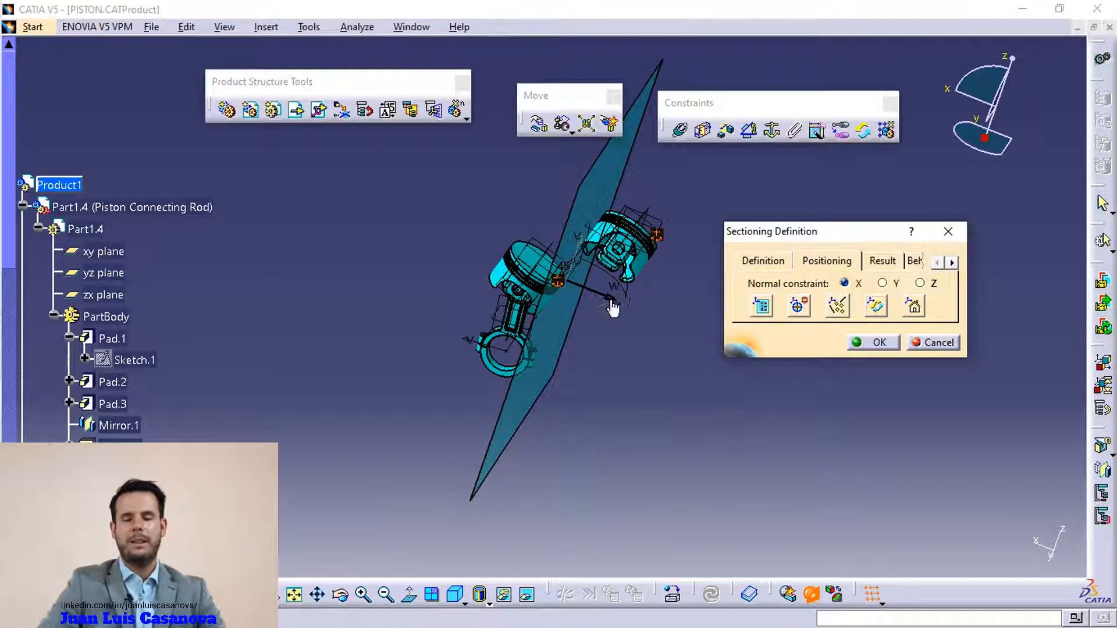
pyautogui.click(872, 304)
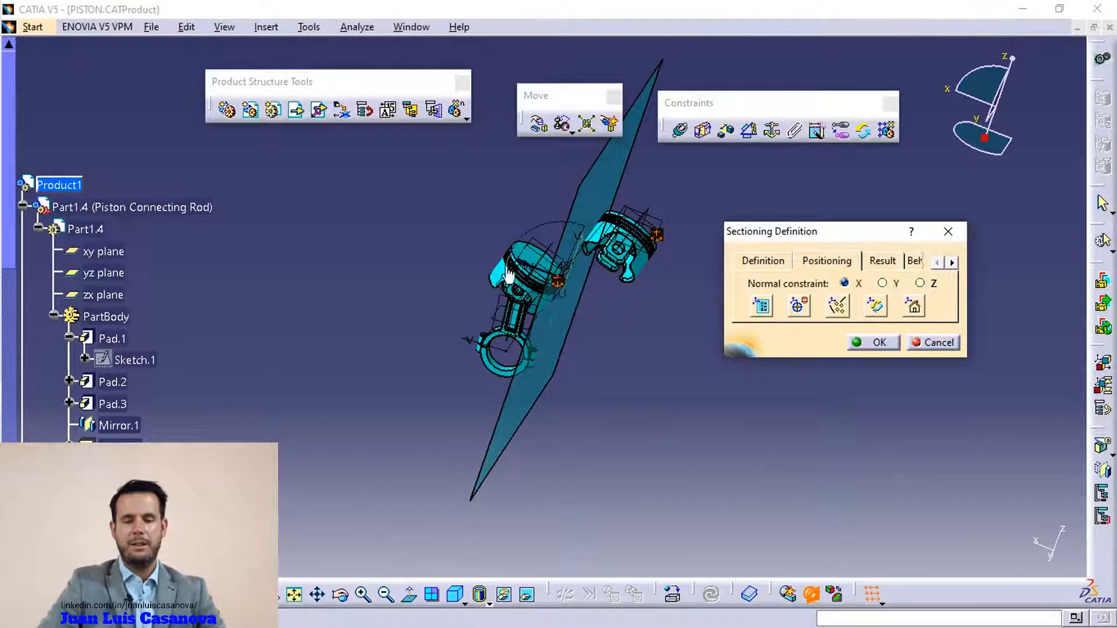
pyautogui.click(878, 313)
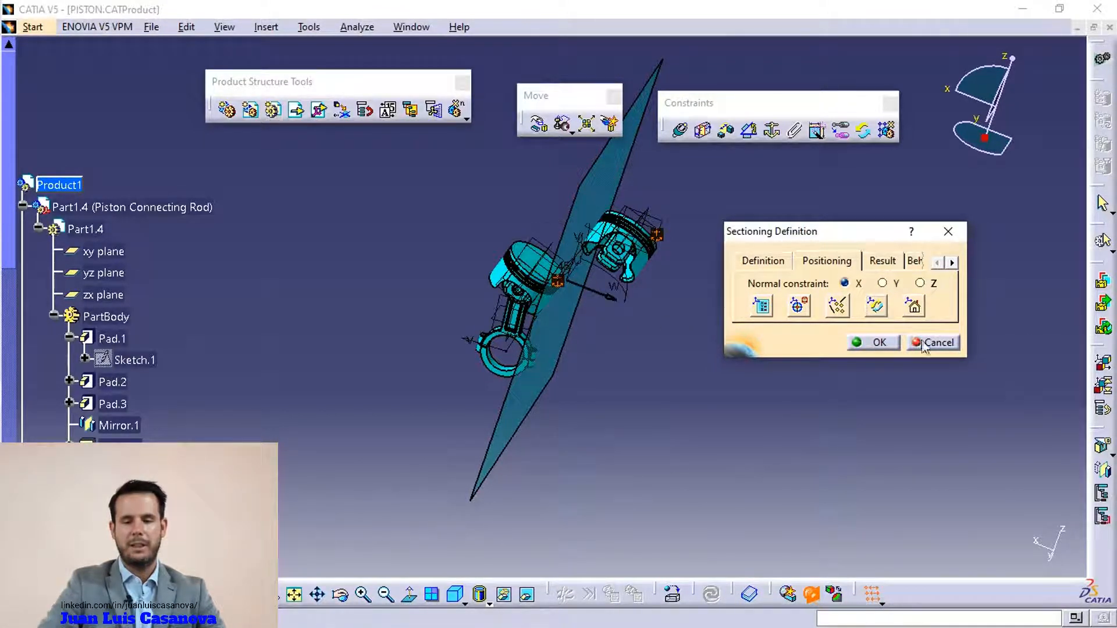
pyautogui.click(916, 307)
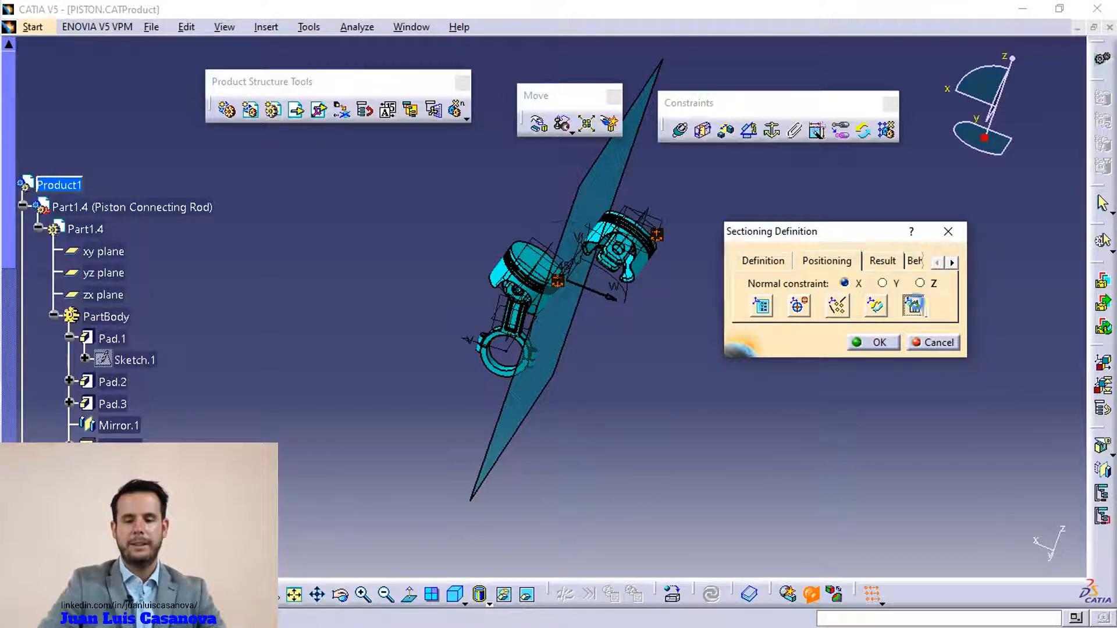
pyautogui.click(918, 309)
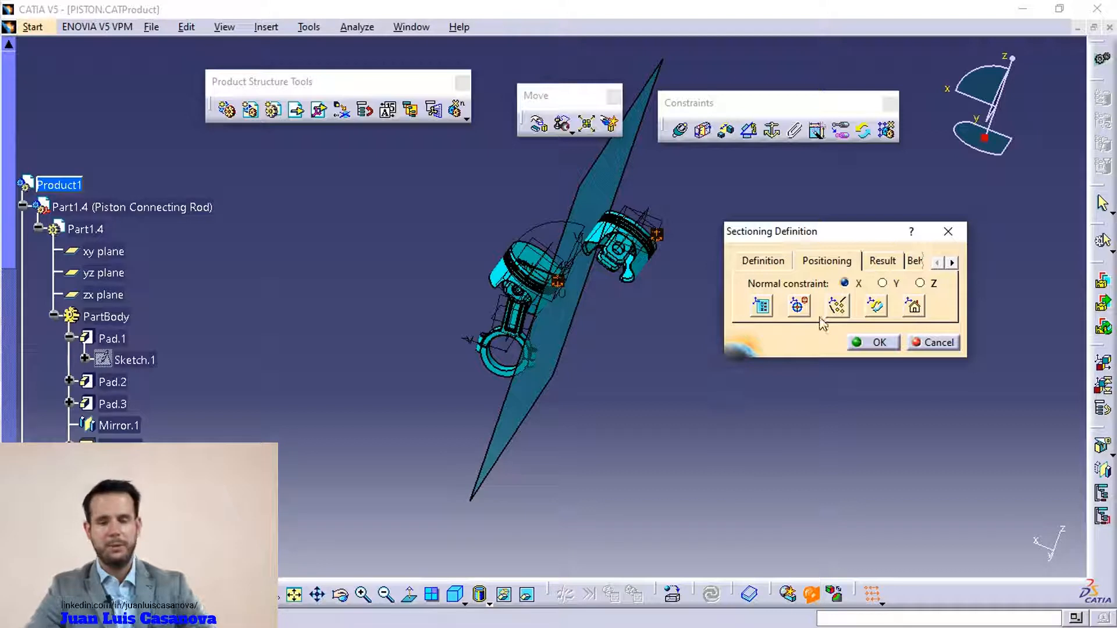
# Review the Result options and the Behavior options Manual Update, Update and Section Freeze in the sectioning definition
pyautogui.moveTo(874, 236); pyautogui.dragTo(814, 241)
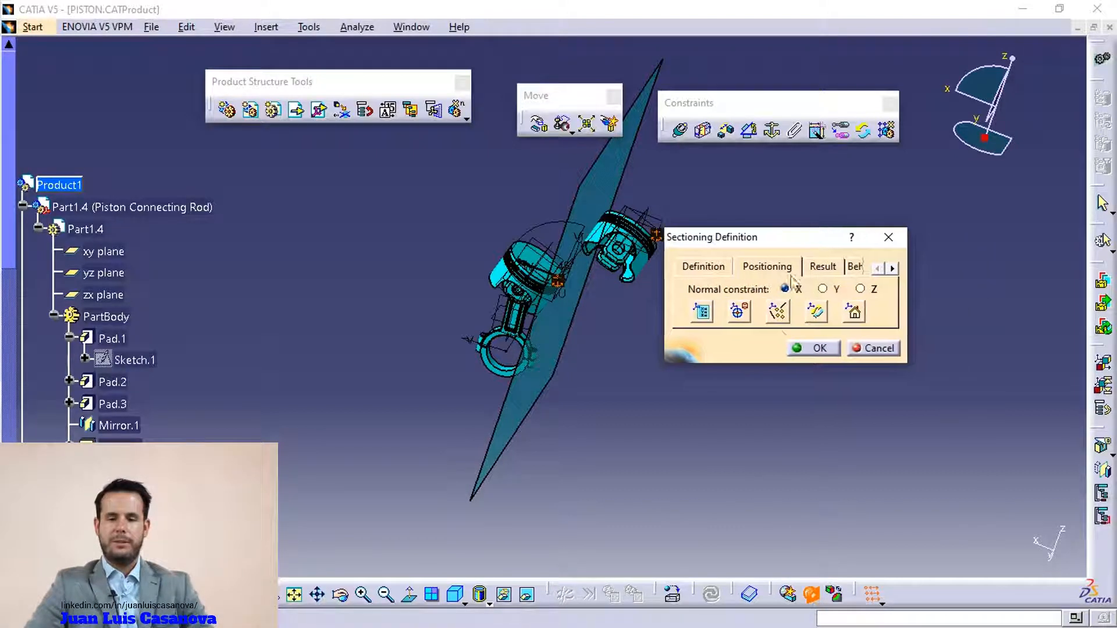
pyautogui.click(823, 267)
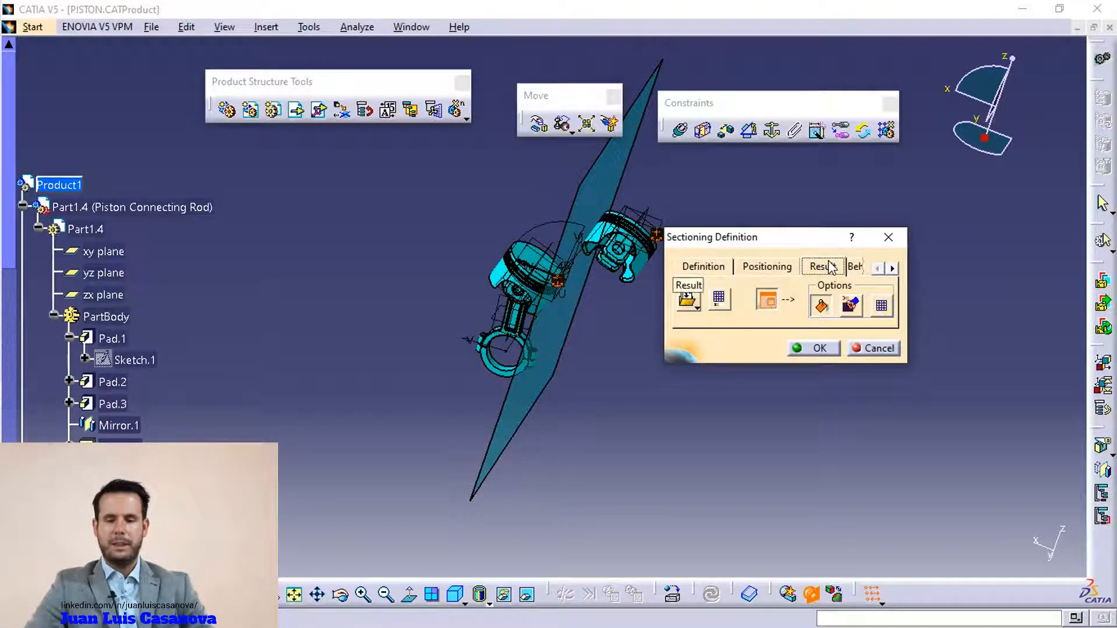
pyautogui.click(893, 268)
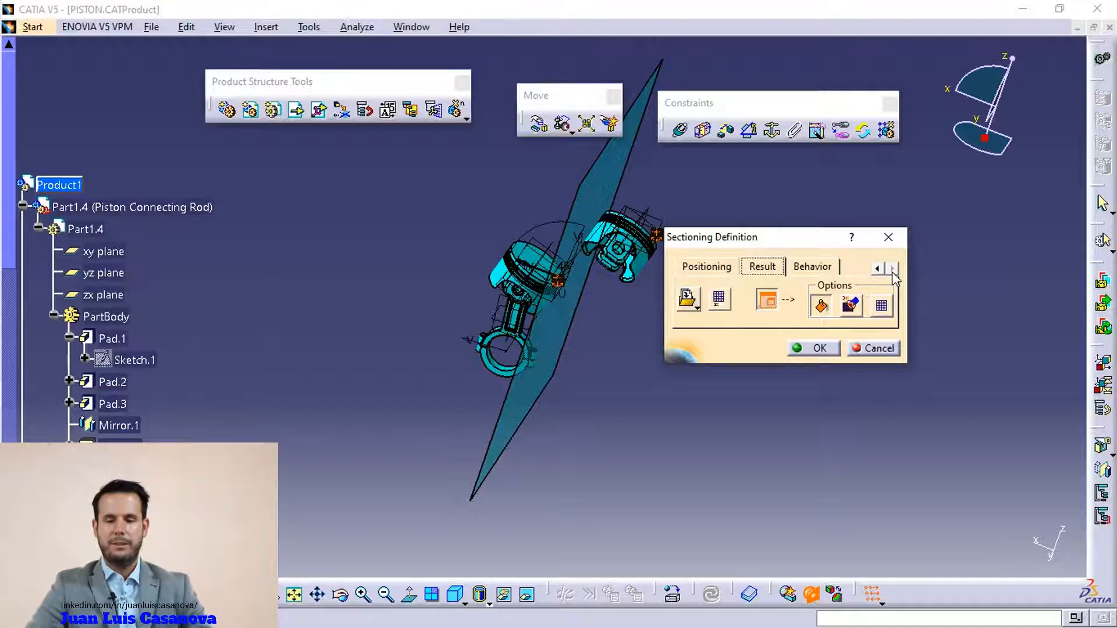
pyautogui.click(814, 270)
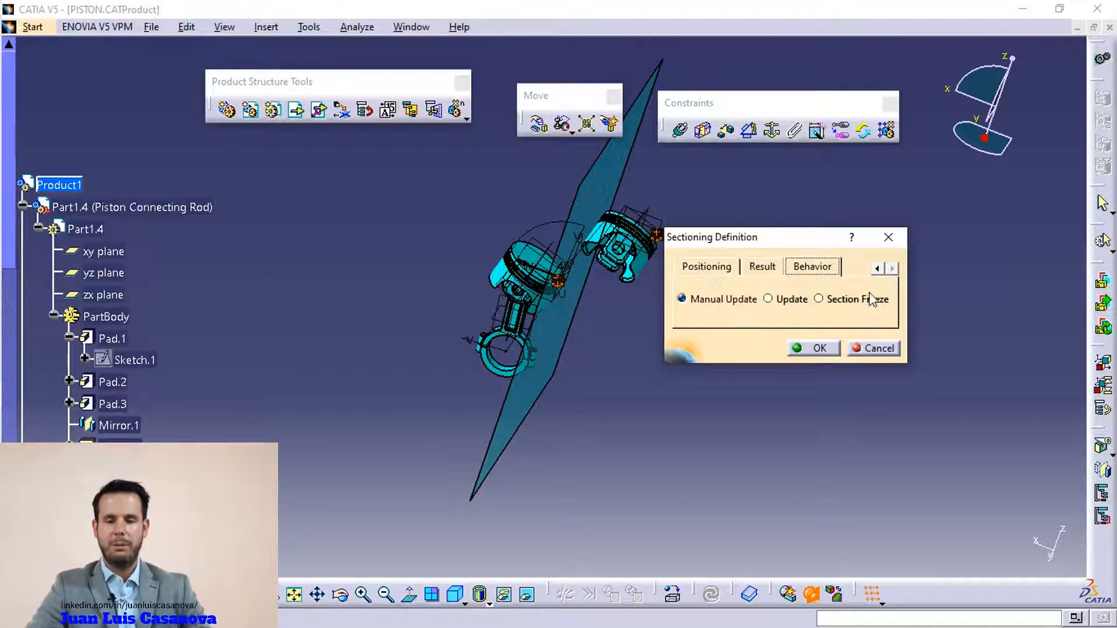
pyautogui.click(761, 268)
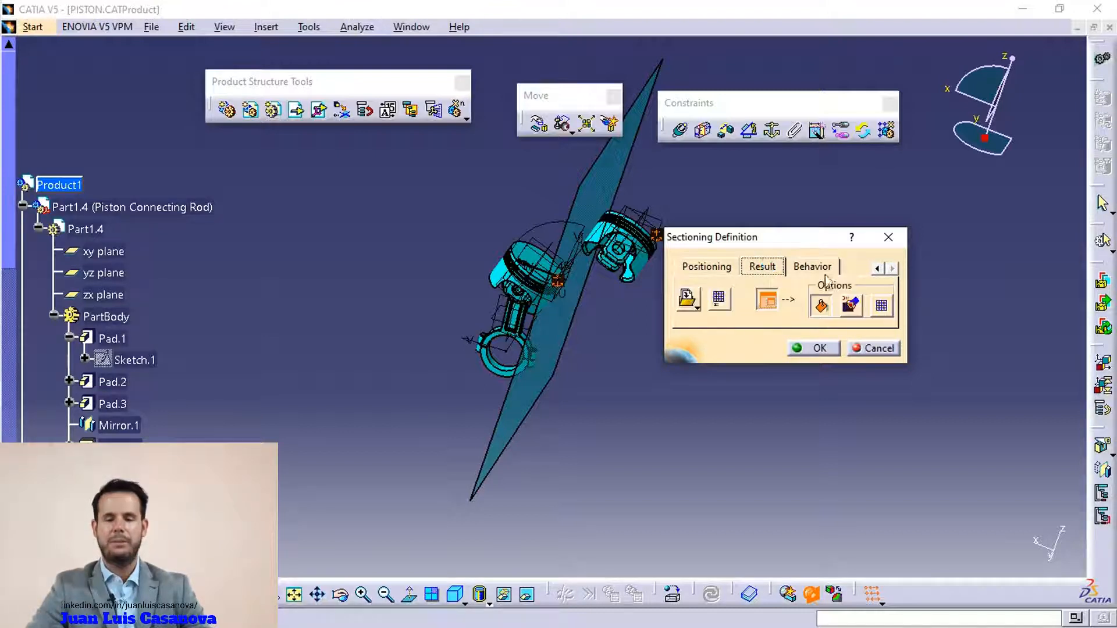
pyautogui.click(877, 268)
# Position the section plane with a geometrical target on the cylindrical rim of the piston's pin hole
pyautogui.keyDown('ctrl'); pyautogui.moveTo(654, 341); pyautogui.dragTo(650, 309, button='middle'); pyautogui.keyUp('ctrl')
pyautogui.moveTo(613, 413); pyautogui.dragTo(675, 373, button='middle')
pyautogui.click(714, 266)
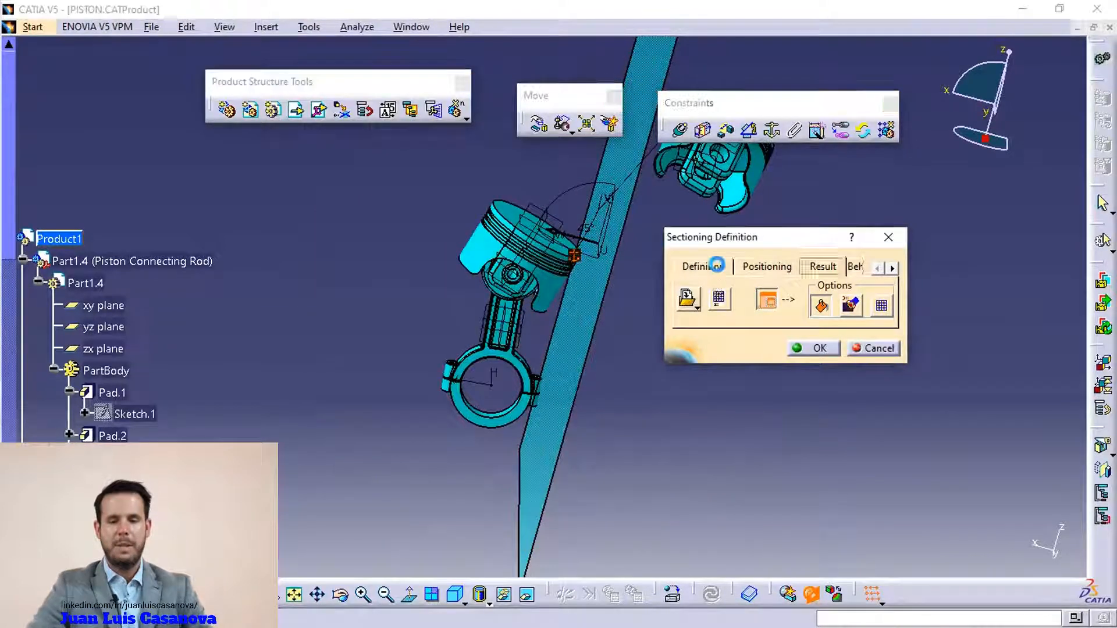
pyautogui.click(766, 266)
pyautogui.click(739, 311)
pyautogui.moveTo(684, 386); pyautogui.dragTo(591, 341, button='middle')
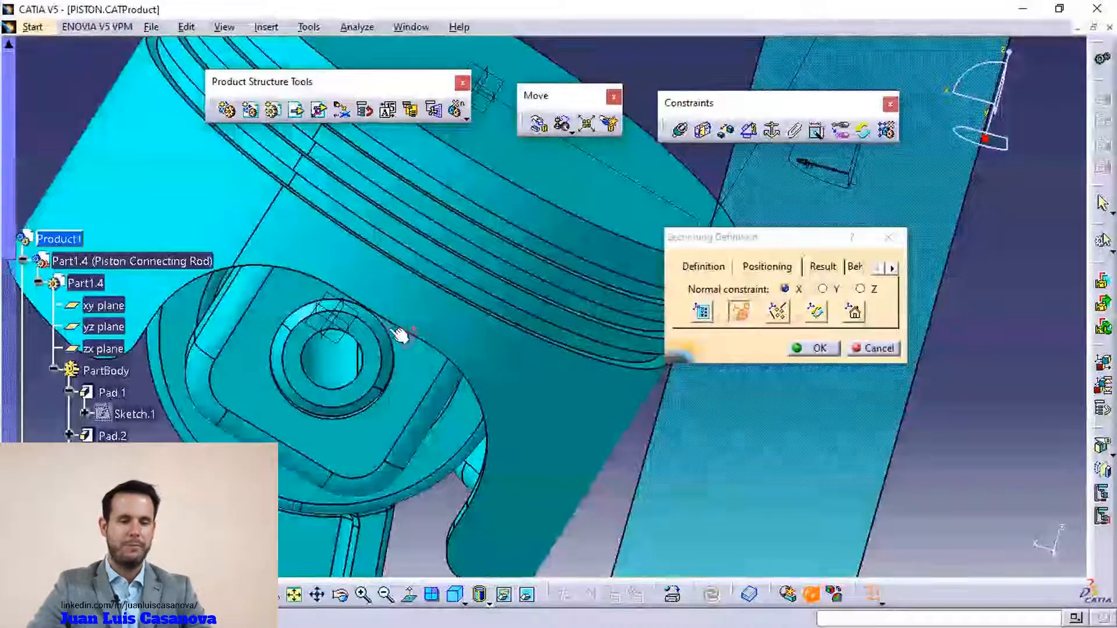
pyautogui.click(371, 320)
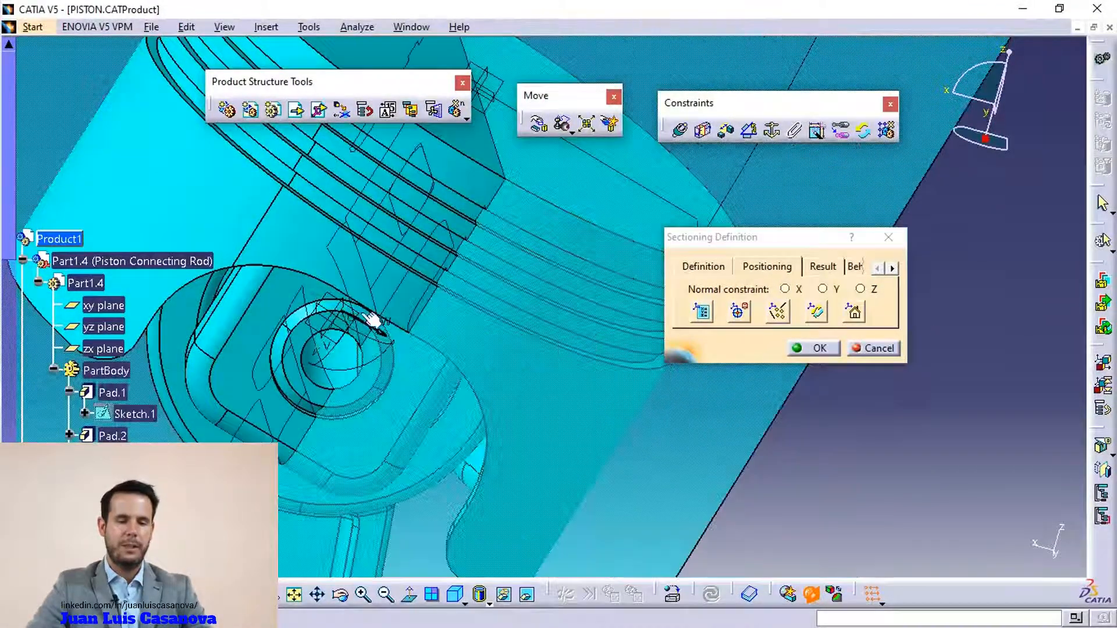
pyautogui.moveTo(480, 288); pyautogui.dragTo(632, 388, button='middle')
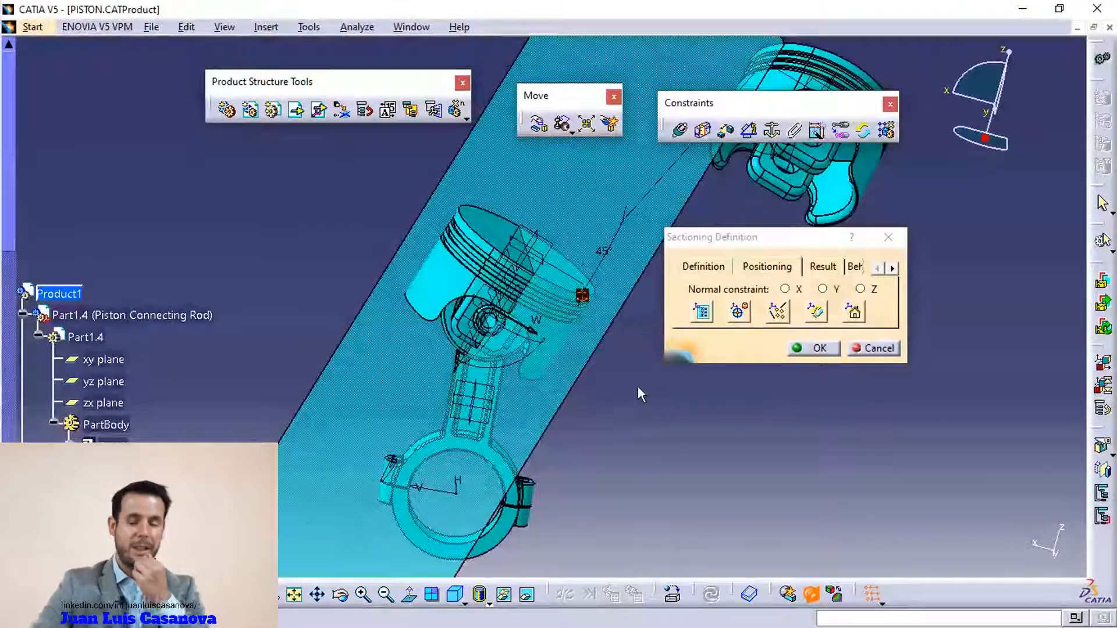
# Turn on the volume cut for Section.1 and shift the section plane slightly through the piston and connecting rod
pyautogui.click(720, 265)
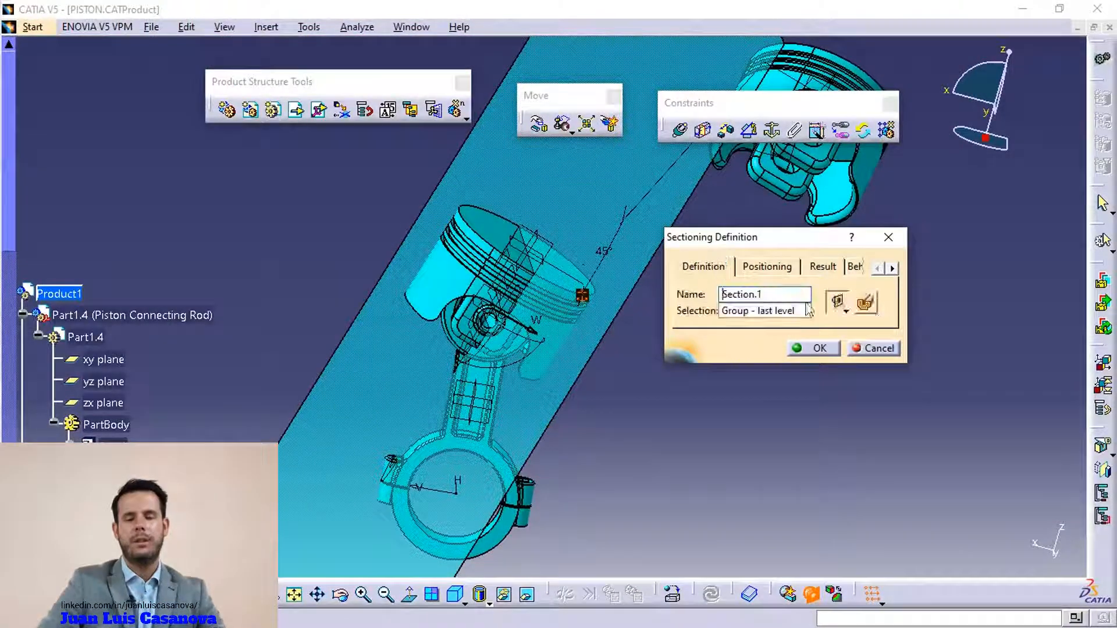
pyautogui.click(865, 303)
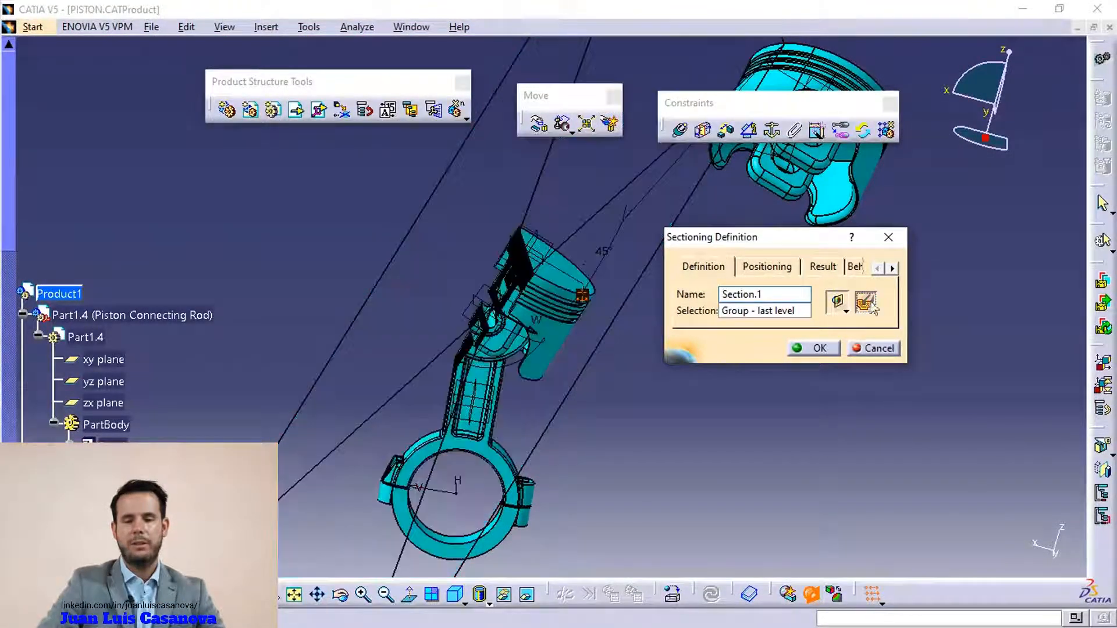
pyautogui.moveTo(541, 414); pyautogui.dragTo(723, 279, button='middle')
pyautogui.moveTo(638, 436); pyautogui.dragTo(532, 320, button='middle')
pyautogui.scroll(-1, 512, 333)
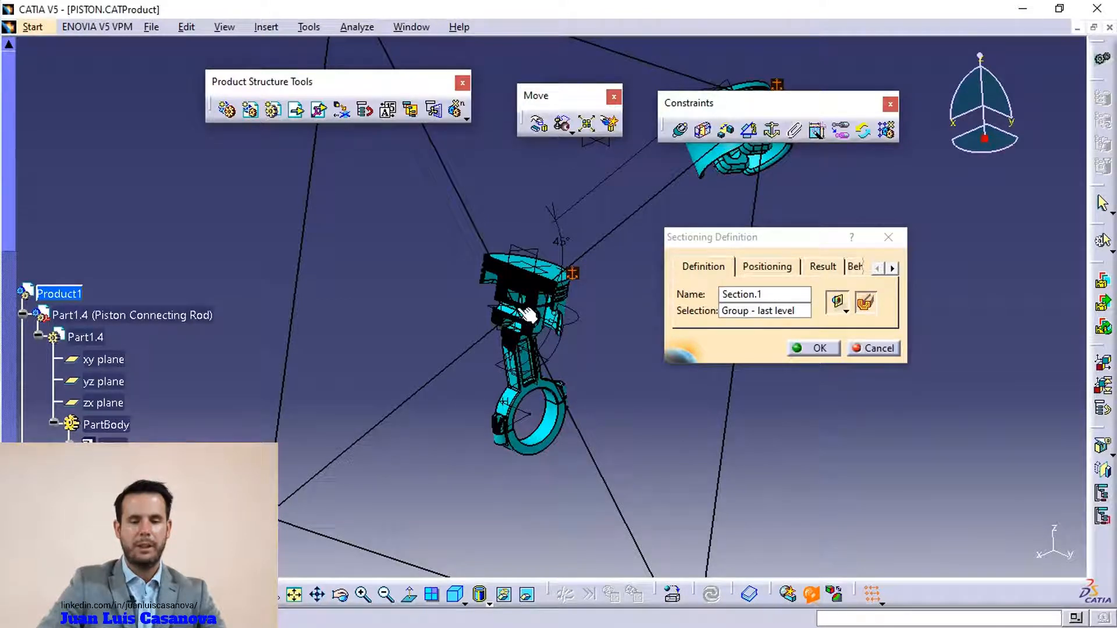
pyautogui.moveTo(509, 319); pyautogui.dragTo(518, 318, button='middle')
pyautogui.moveTo(518, 318); pyautogui.dragTo(526, 317)
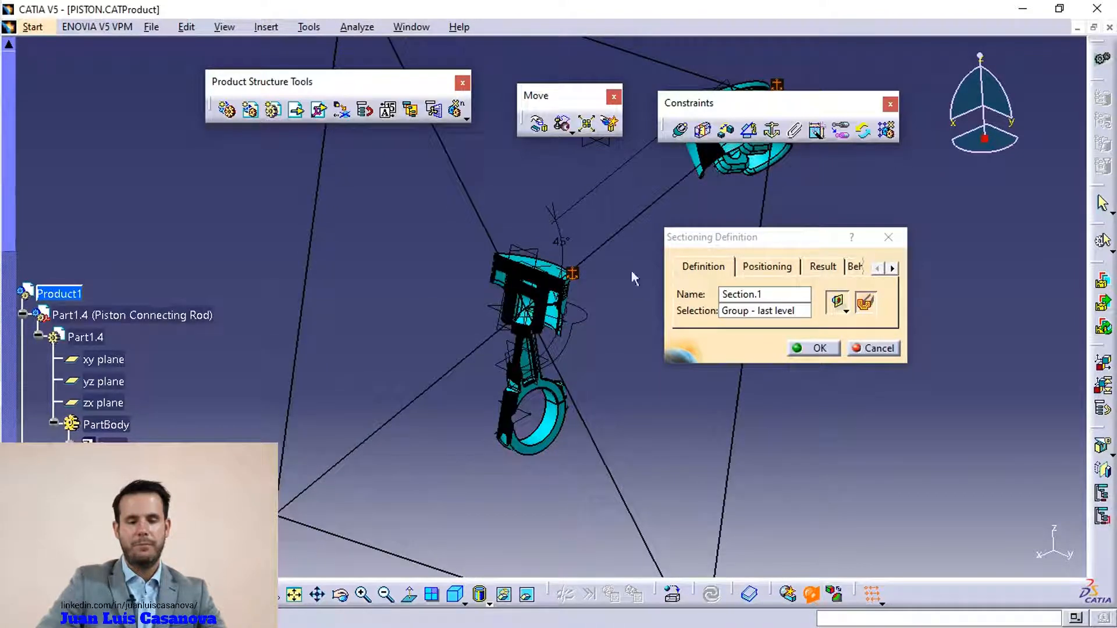
# Show the secondary window Section.1 as a floating window and fit the whole section profile in it
pyautogui.click(423, 32)
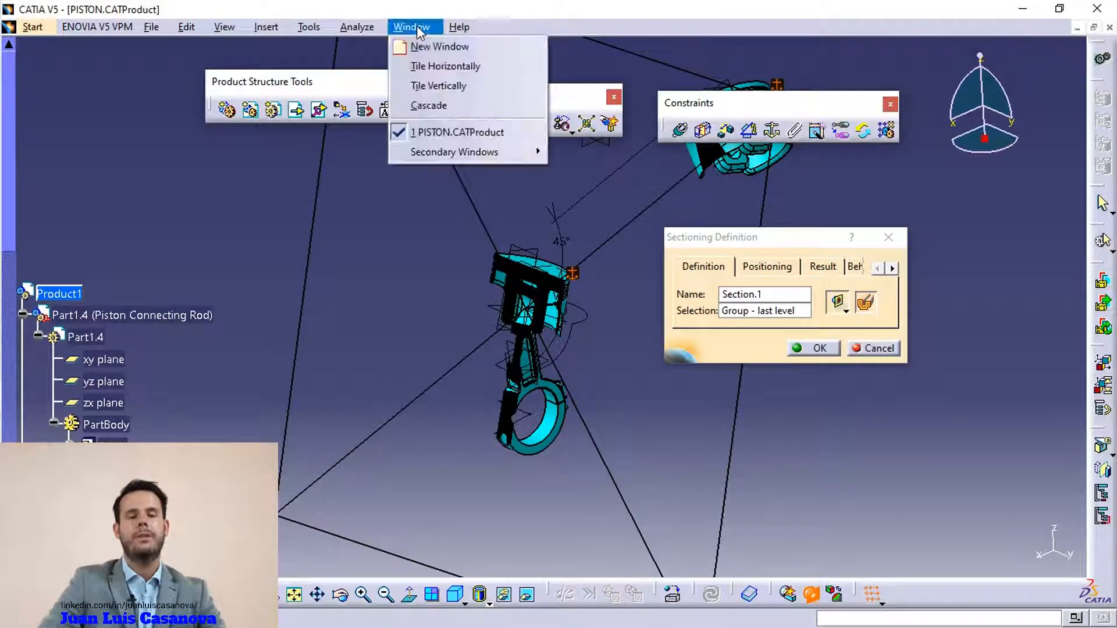
pyautogui.moveTo(477, 152)
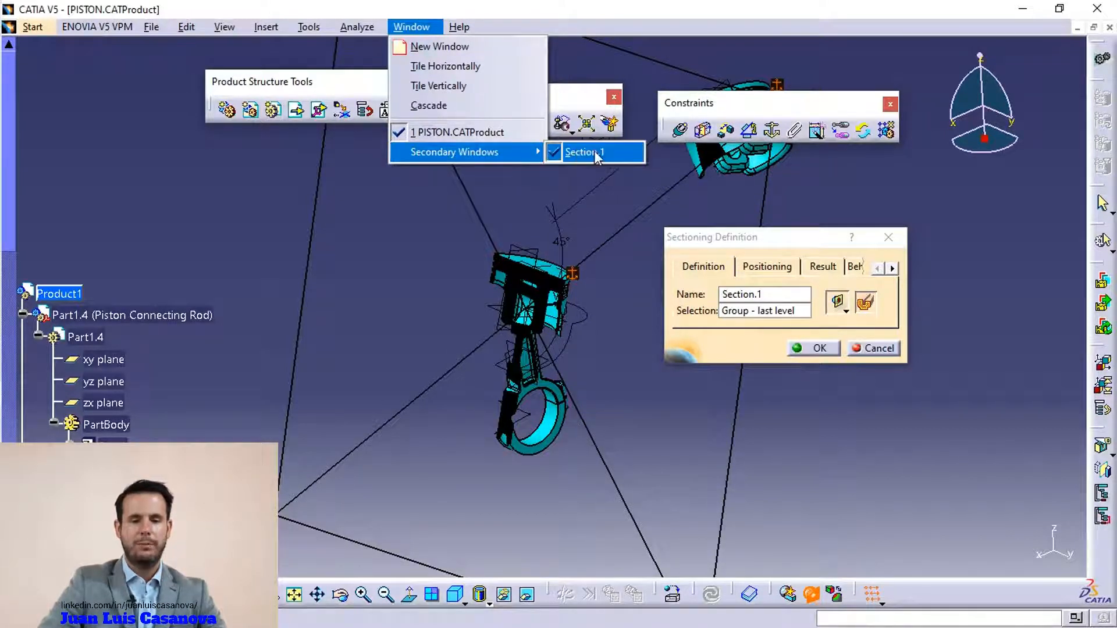
pyautogui.click(595, 151)
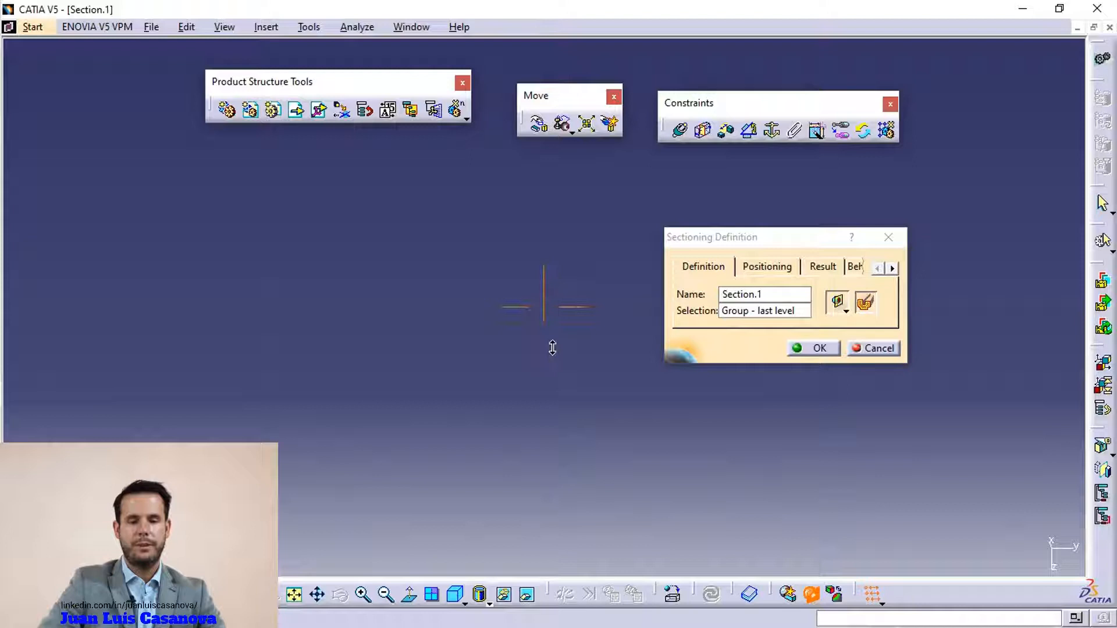
pyautogui.click(1093, 27)
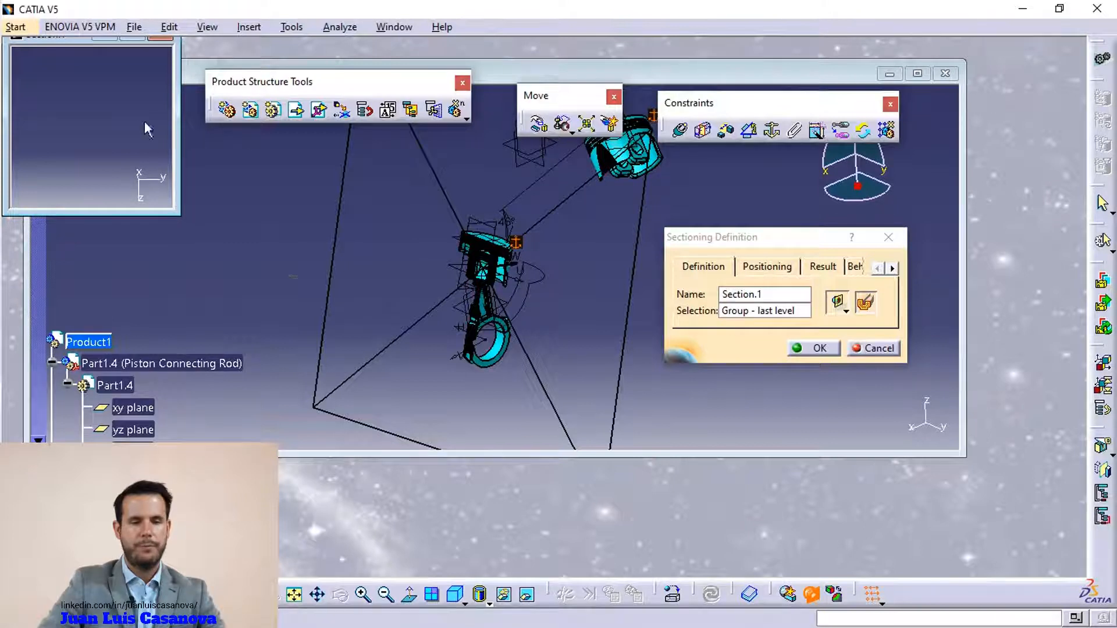
pyautogui.click(294, 596)
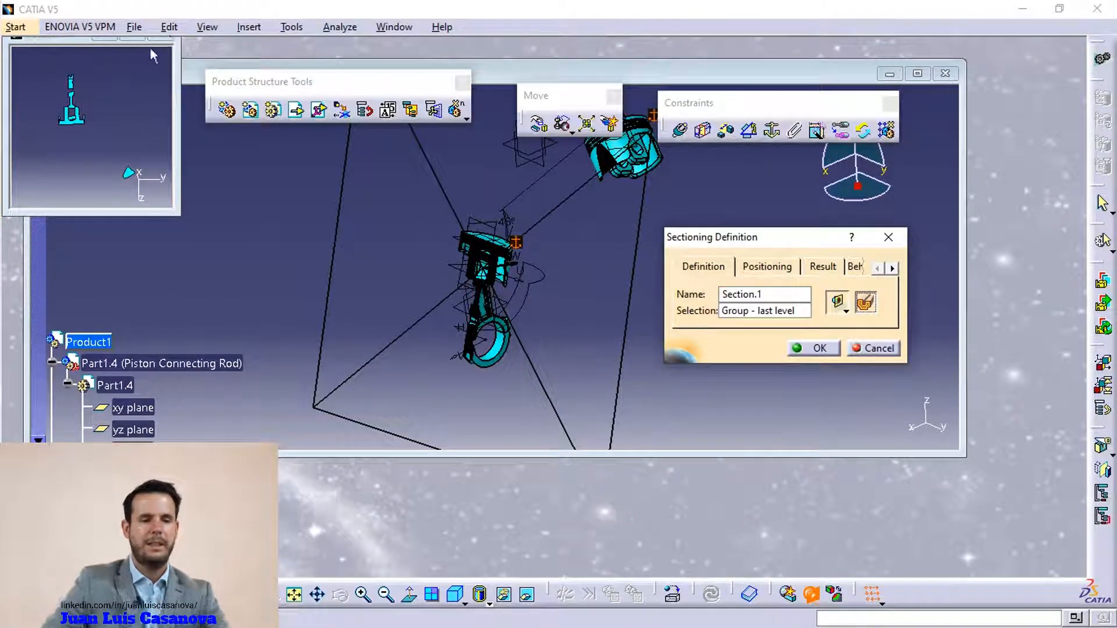
# Move the Section.1 window out over the assembly and maximize it to inspect the section profile
pyautogui.moveTo(68, 41); pyautogui.dragTo(238, 247)
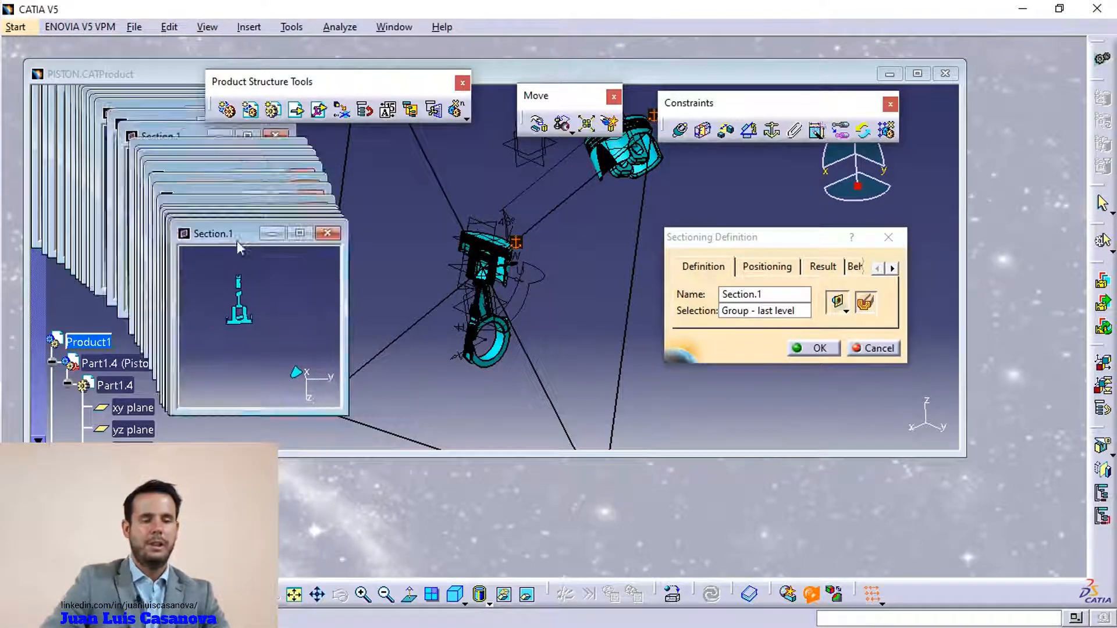
pyautogui.click(300, 233)
pyautogui.moveTo(499, 306)
pyautogui.mouseDown(button='middle')
pyautogui.moveTo(487, 440)
pyautogui.moveTo(515, 312)
pyautogui.moveTo(501, 317)
pyautogui.mouseUp(button='middle')
pyautogui.moveTo(386, 354); pyautogui.dragTo(523, 349, button='middle')
# Minimize the Section.1 window and return to the PISTON.CATProduct window at full size
pyautogui.click(411, 27)
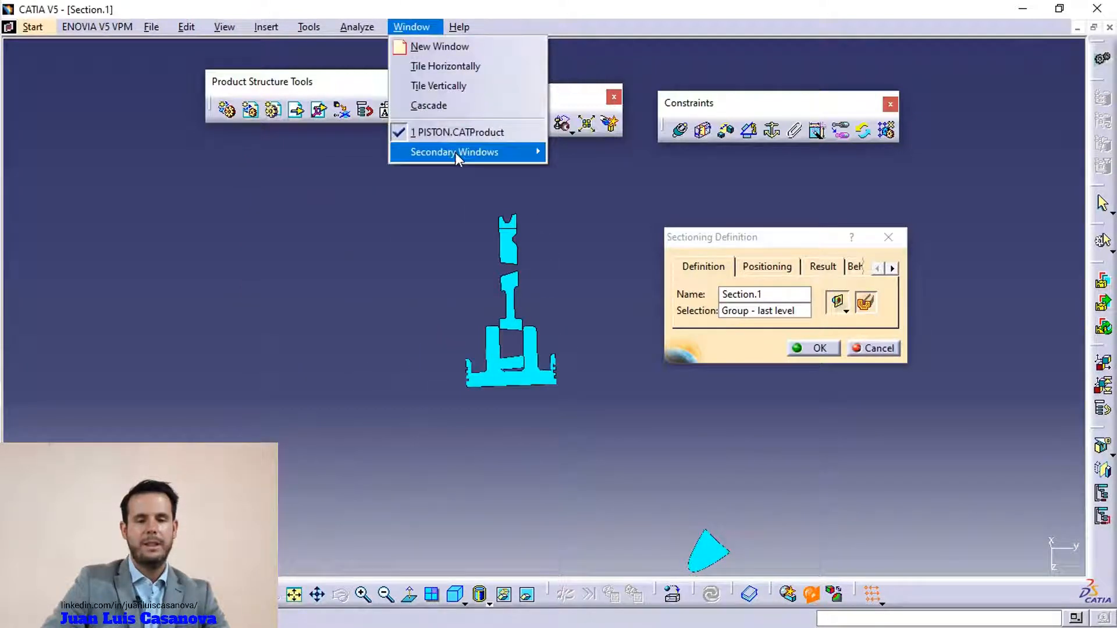
pyautogui.click(454, 133)
pyautogui.click(411, 27)
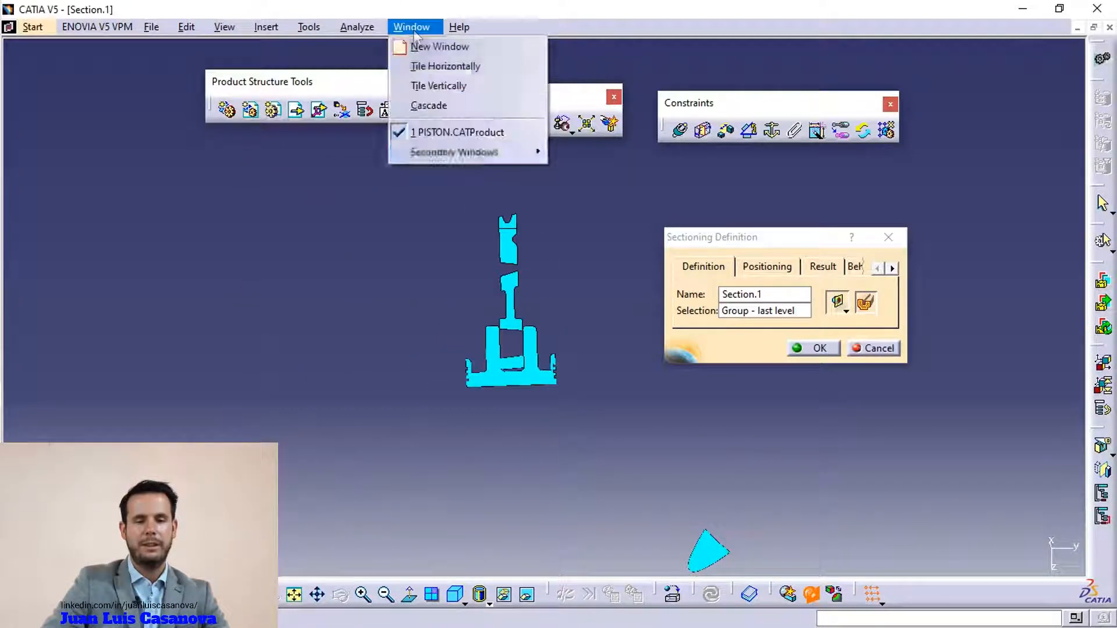
pyautogui.moveTo(459, 151)
pyautogui.click(588, 149)
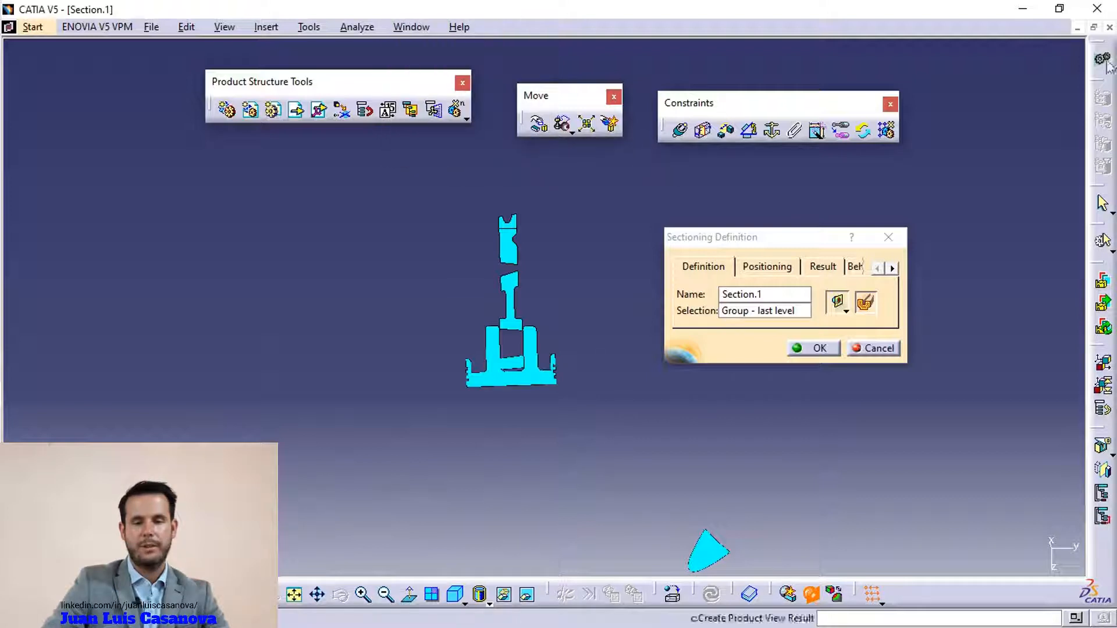
pyautogui.click(1077, 26)
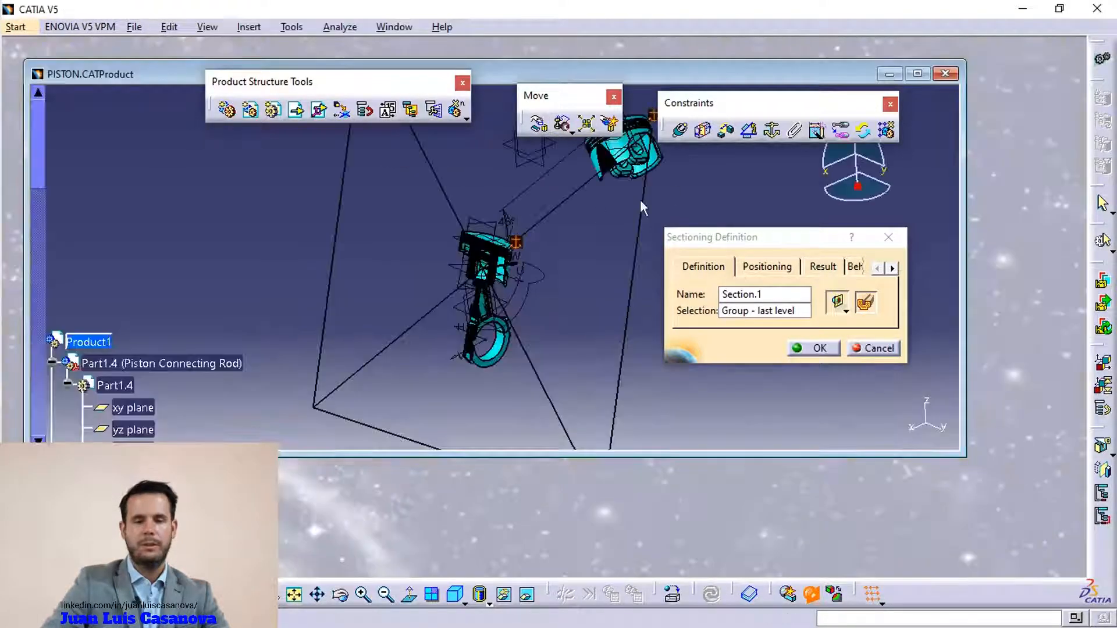
pyautogui.click(918, 74)
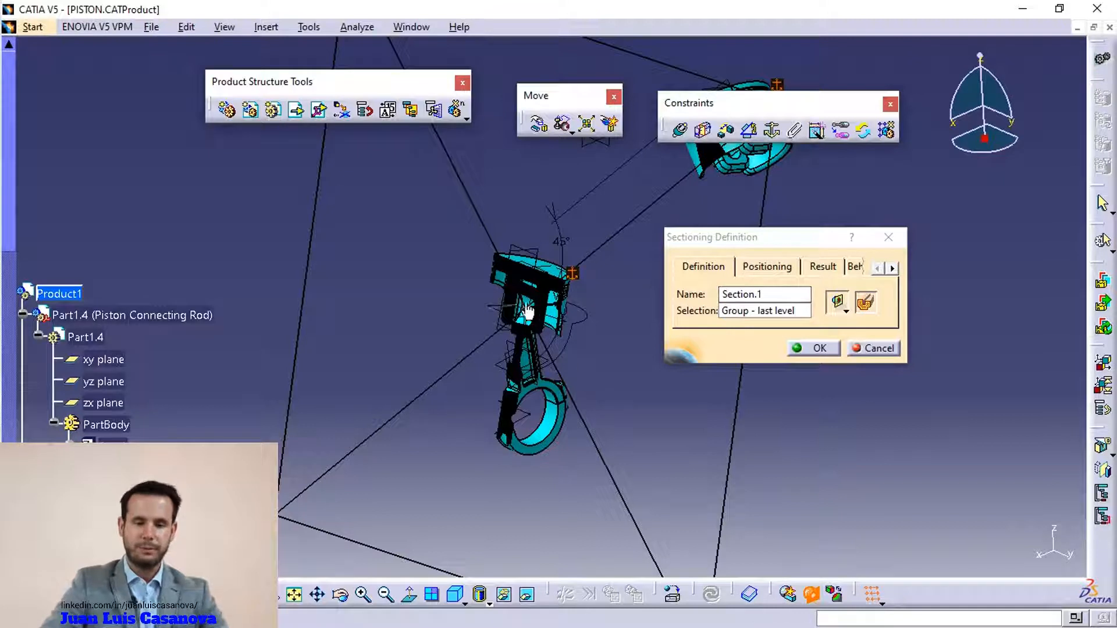
# Turn off the volume cut for Section.1 to show the complete piston and connecting rod with the section plane
pyautogui.moveTo(527, 253); pyautogui.dragTo(638, 249, button='middle')
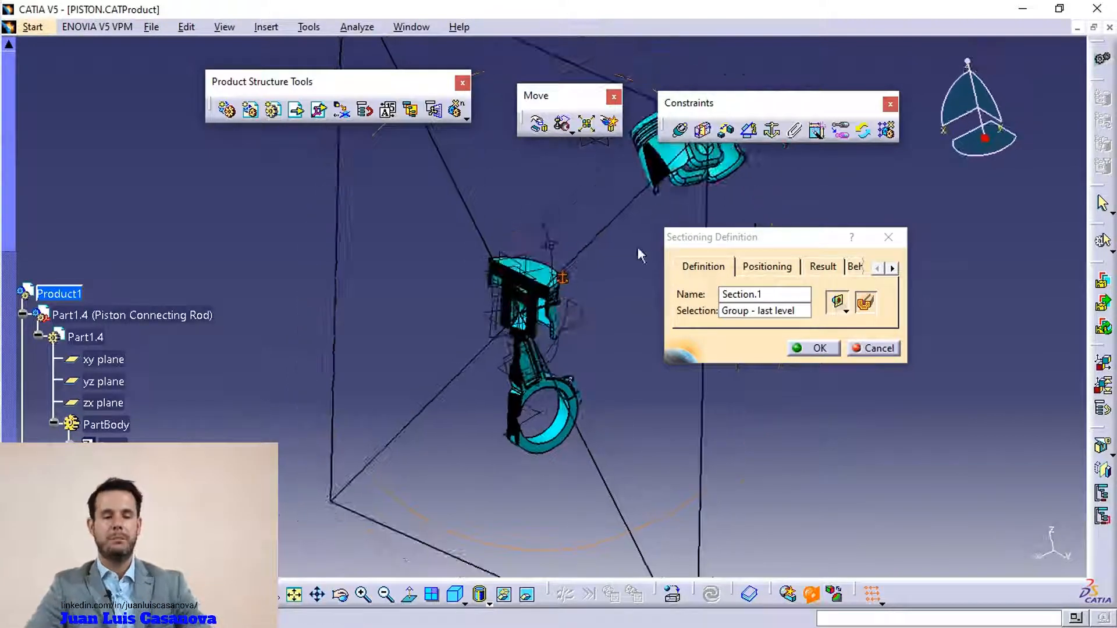
pyautogui.click(859, 304)
pyautogui.moveTo(544, 298); pyautogui.dragTo(639, 317, button='middle')
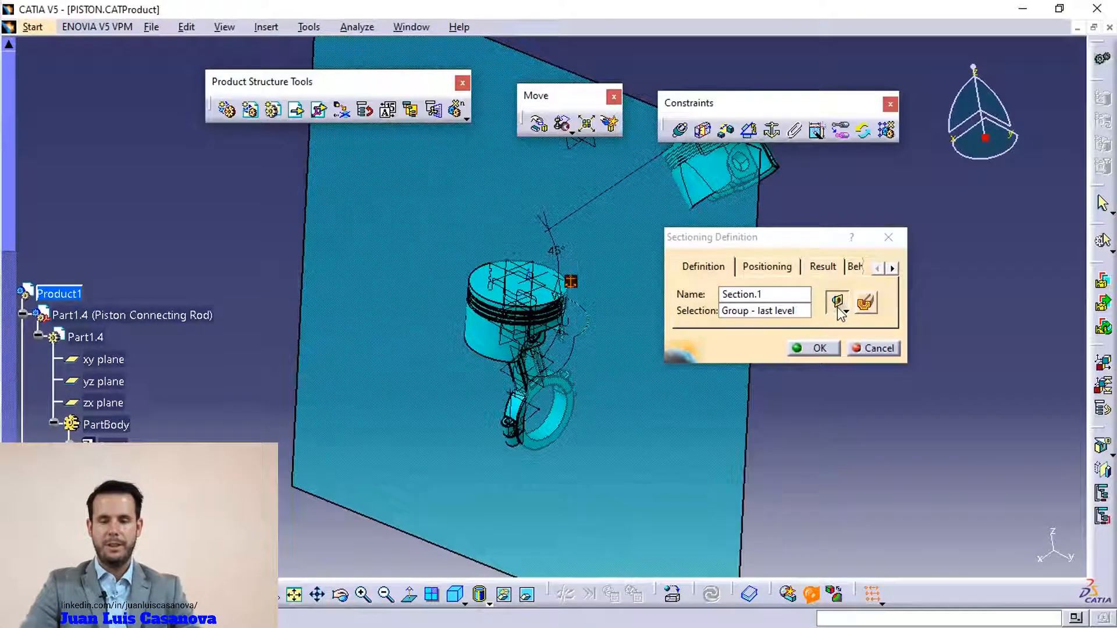
# Review the Result export options, the Behavior update options and the Positioning options of the sectioning definition
pyautogui.click(822, 266)
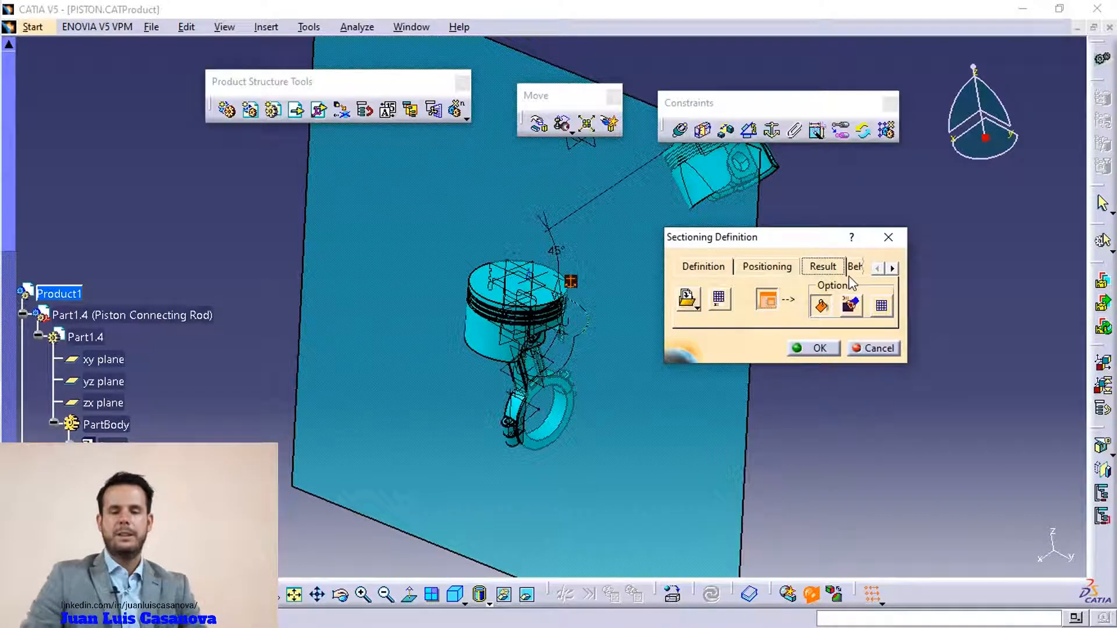
pyautogui.click(697, 303)
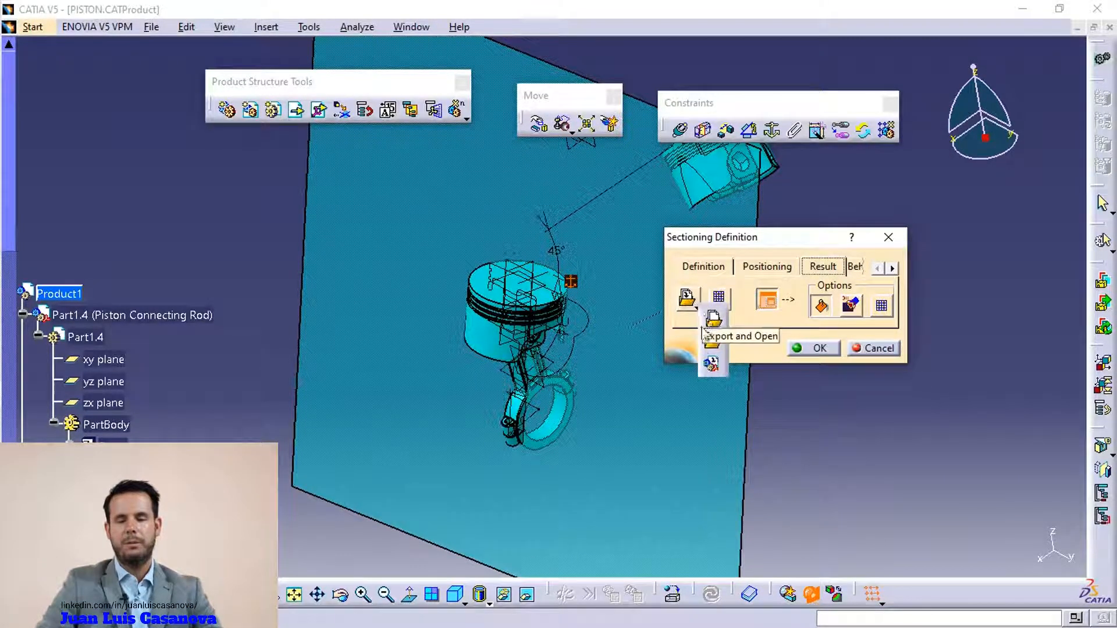
pyautogui.click(693, 333)
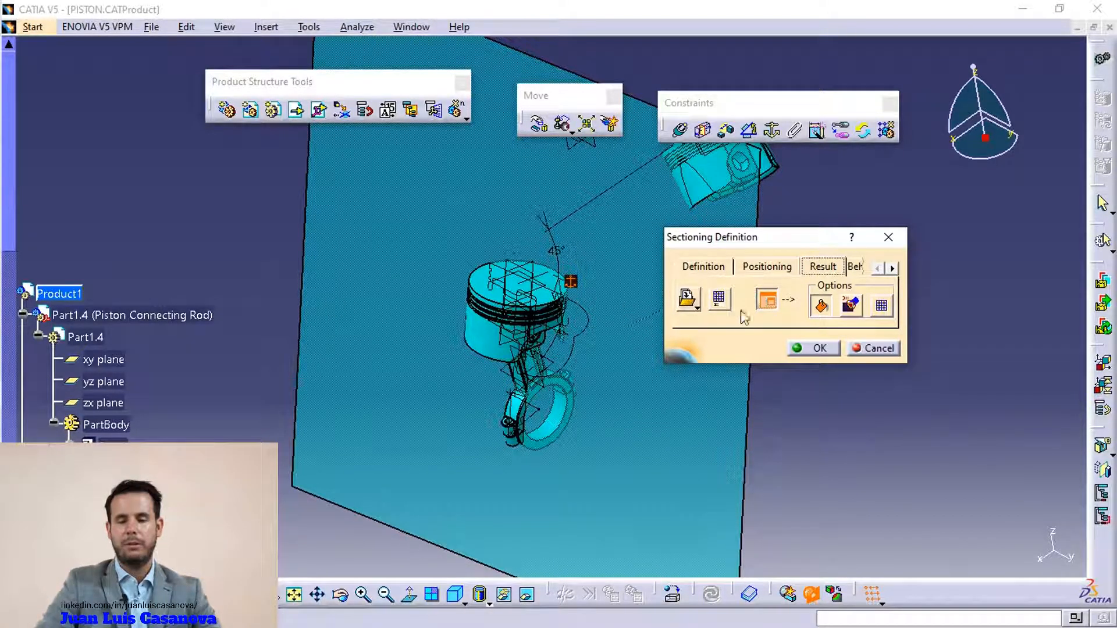
pyautogui.click(892, 268)
pyautogui.click(826, 268)
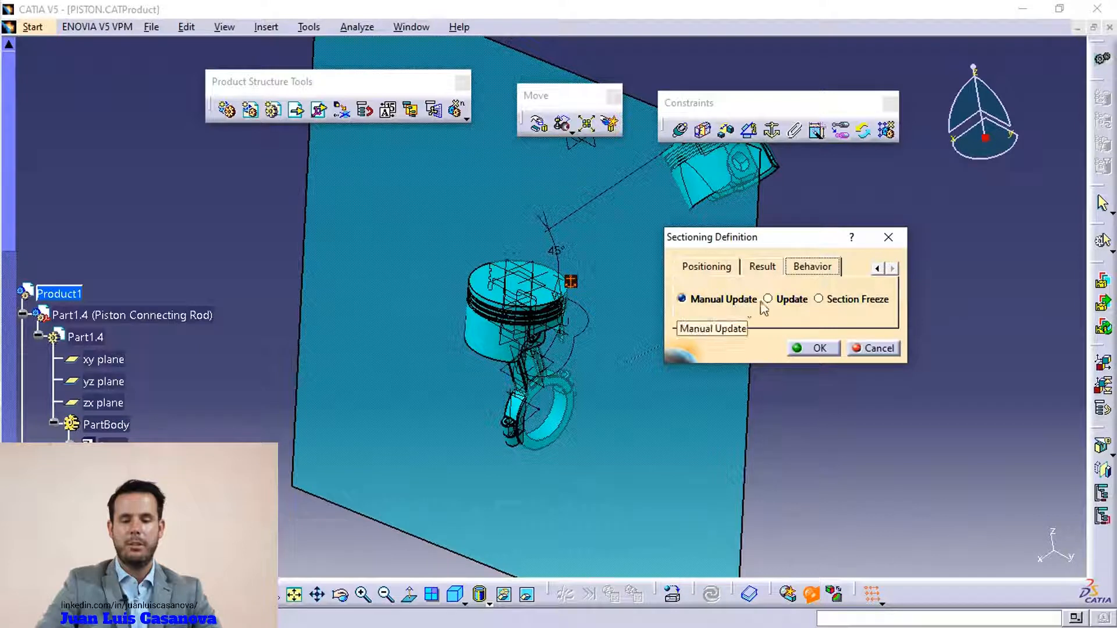
pyautogui.click(728, 275)
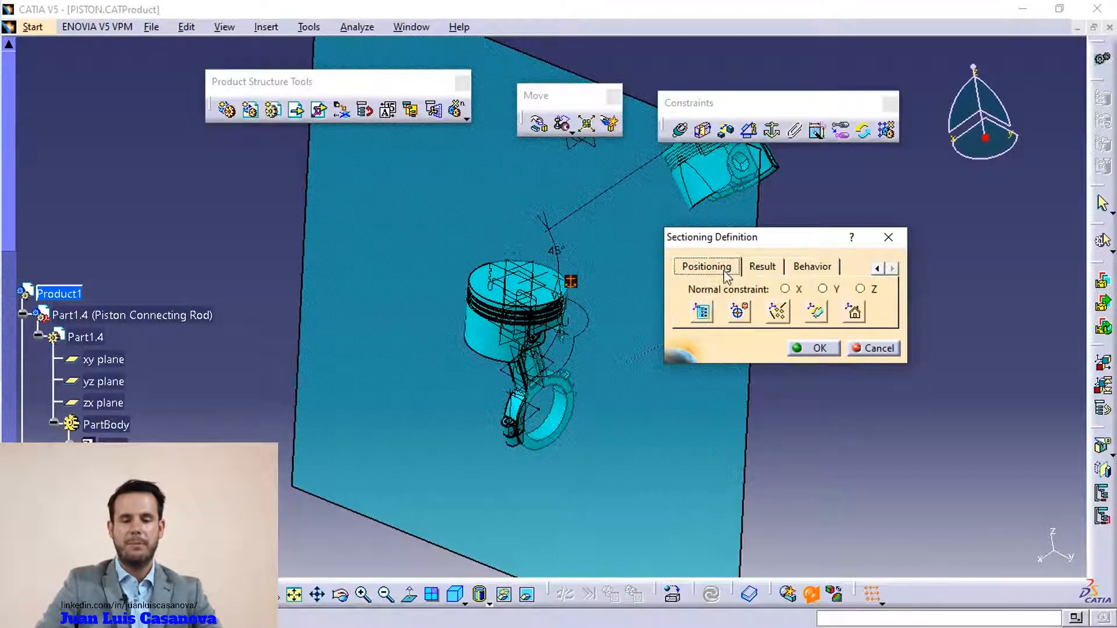